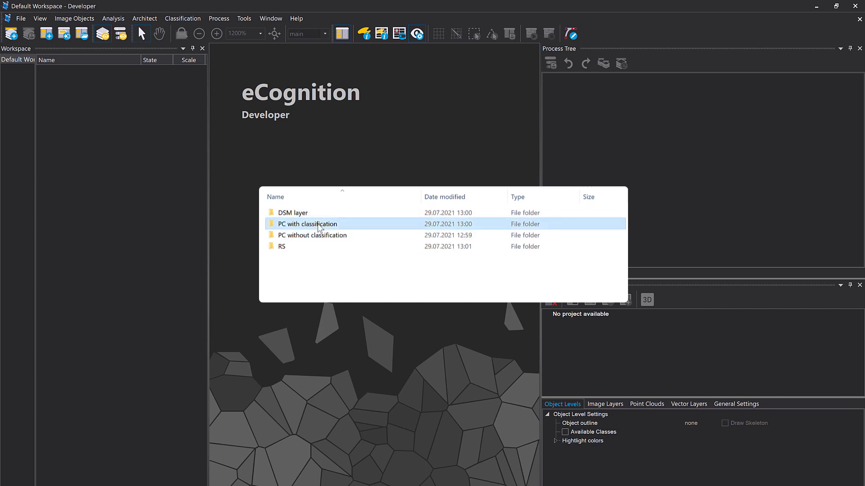
Step: Load bc_102i079_3_1_3_xyes_8_utm10_2019.las from the "PC with classification" folder as a new project, with meters as its unit
{"action": "double_click", "coordinate": [325, 228]}
{"action": "left_click", "coordinate": [371, 214]}
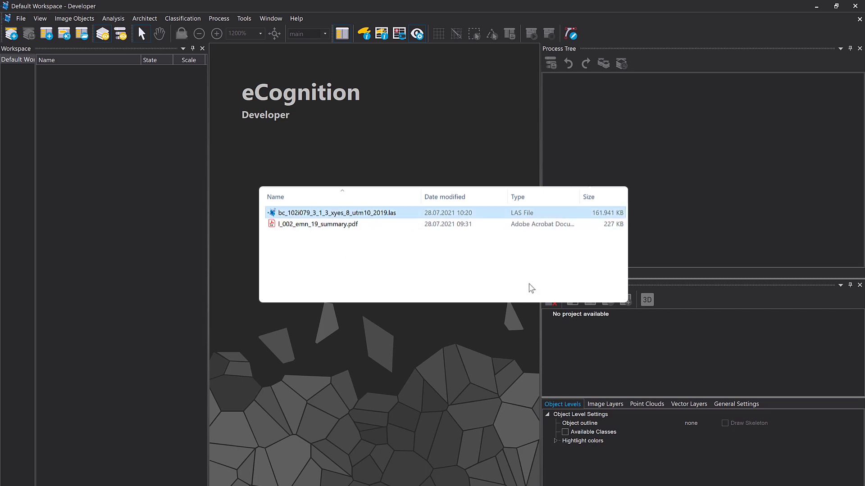
{"action": "left_click_drag", "start_coordinate": [350, 211], "coordinate": [622, 143]}
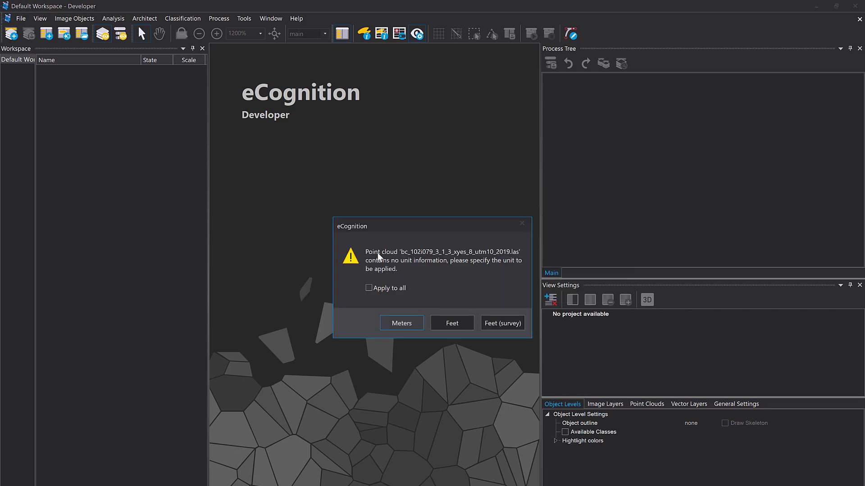
{"action": "left_click_drag", "start_coordinate": [403, 229], "coordinate": [384, 181]}
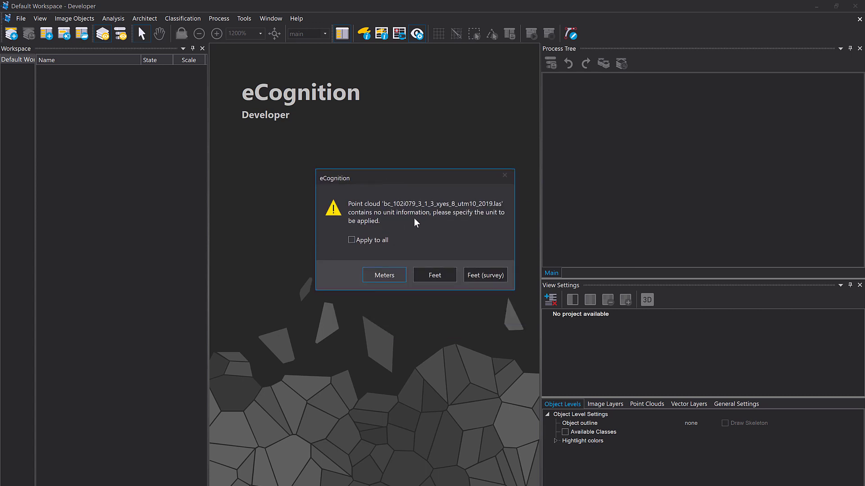
{"action": "left_click", "coordinate": [377, 274]}
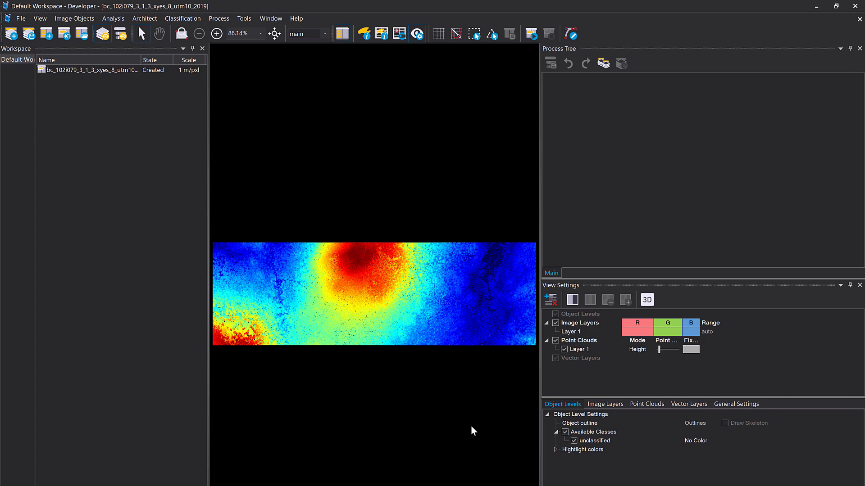
Step: Switch to the rule set development layout and open a widened 3D view of a horizontal strip across the point cloud
{"action": "left_click", "coordinate": [122, 35]}
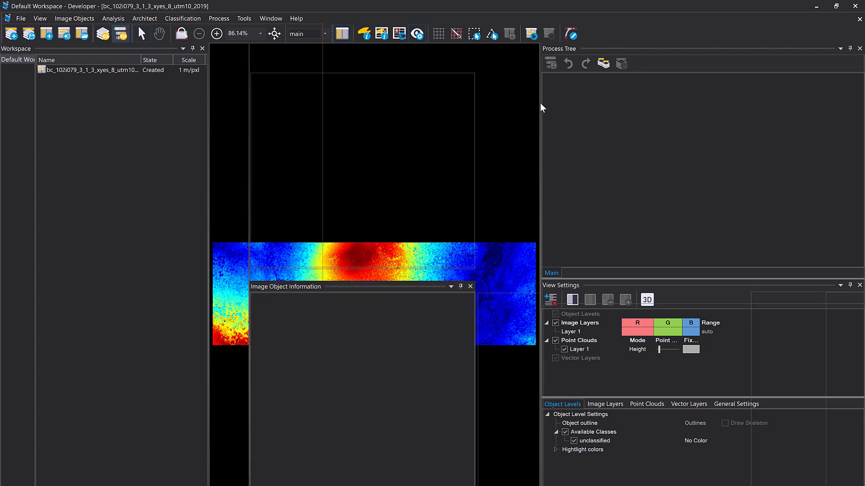
{"action": "left_click_drag", "start_coordinate": [479, 113], "coordinate": [710, 178]}
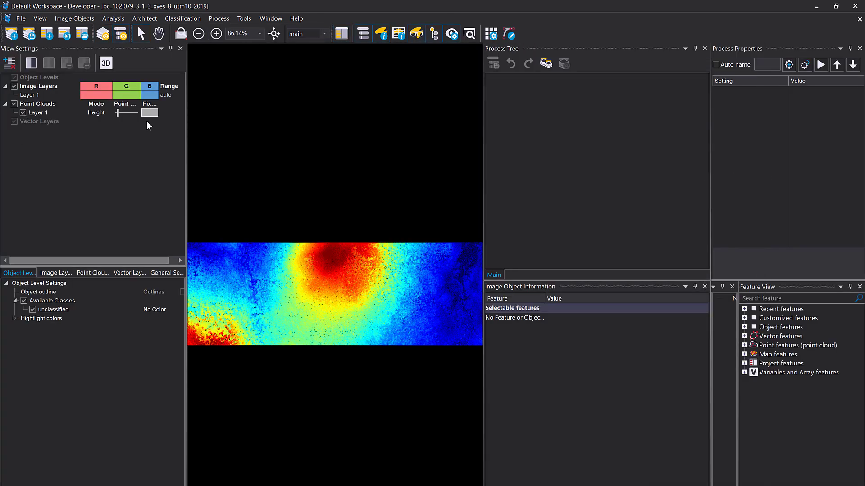
{"action": "left_click", "coordinate": [100, 66]}
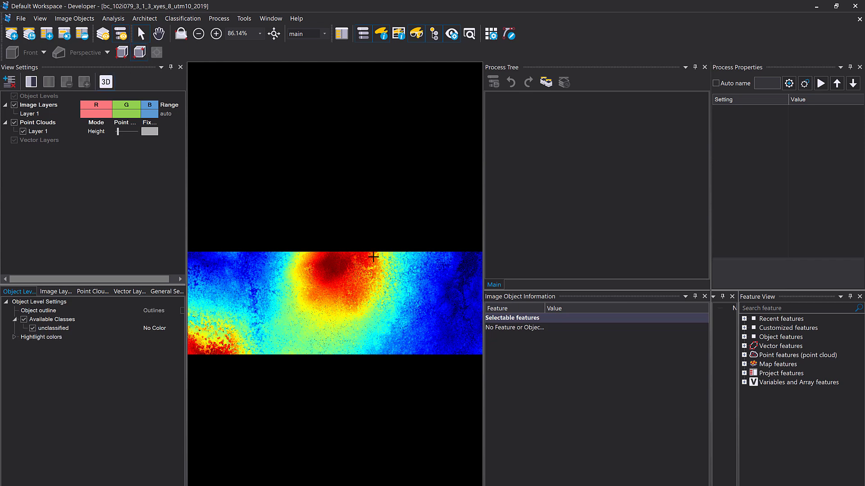
{"action": "left_click_drag", "start_coordinate": [476, 267], "coordinate": [230, 296]}
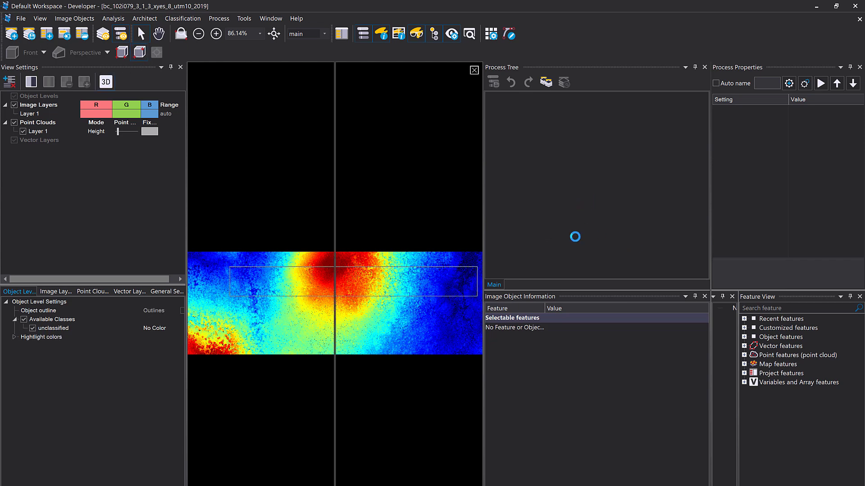
{"action": "left_click_drag", "start_coordinate": [484, 191], "coordinate": [570, 216]}
Step: Examine the height-coloured point cloud strip in 3D from several angles, including its side profile and terrain slope
{"action": "scroll", "coordinate": [449, 301], "scroll_direction": "up", "scroll_amount": 5}
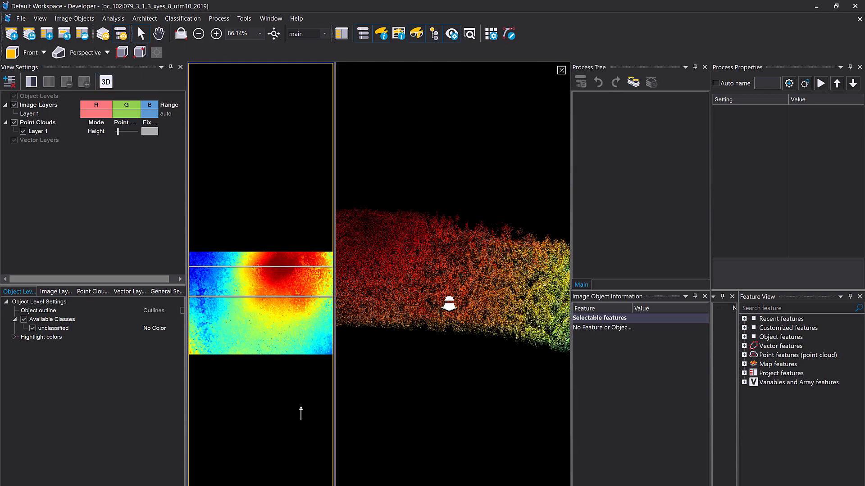
{"action": "left_click_drag", "start_coordinate": [449, 303], "coordinate": [311, 262]}
{"action": "left_click", "coordinate": [573, 336]}
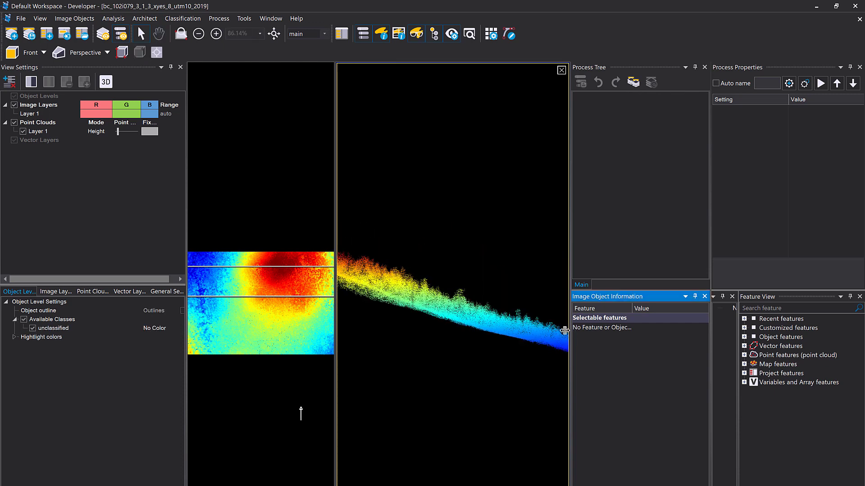
{"action": "left_click_drag", "start_coordinate": [531, 333], "coordinate": [324, 314]}
{"action": "left_click_drag", "start_coordinate": [394, 348], "coordinate": [446, 417]}
{"action": "left_click_drag", "start_coordinate": [464, 238], "coordinate": [501, 286]}
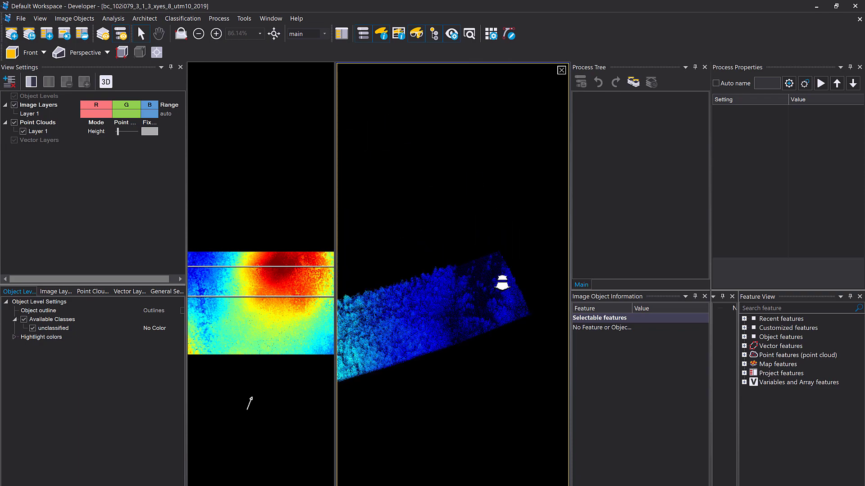
{"action": "left_click_drag", "start_coordinate": [412, 331], "coordinate": [535, 269]}
{"action": "left_click_drag", "start_coordinate": [398, 304], "coordinate": [470, 261]}
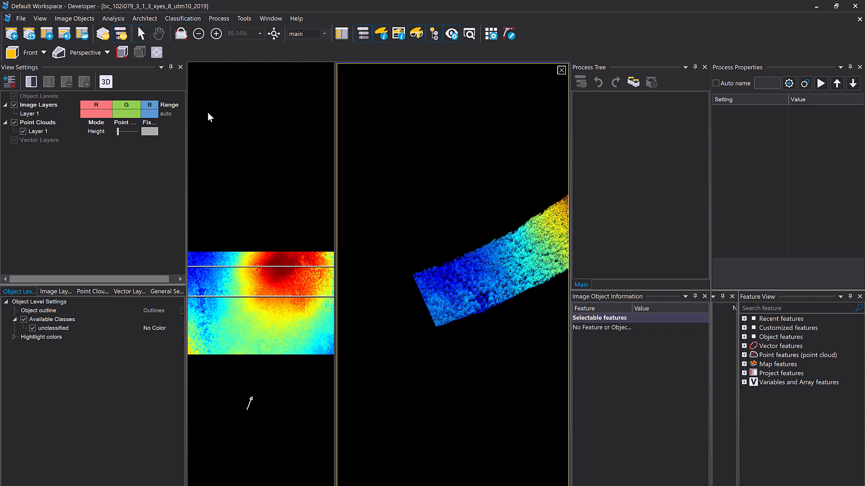
Step: Render the Layer 1 point cloud by classification and inspect the strip in 3D from the side
{"action": "left_click", "coordinate": [96, 131]}
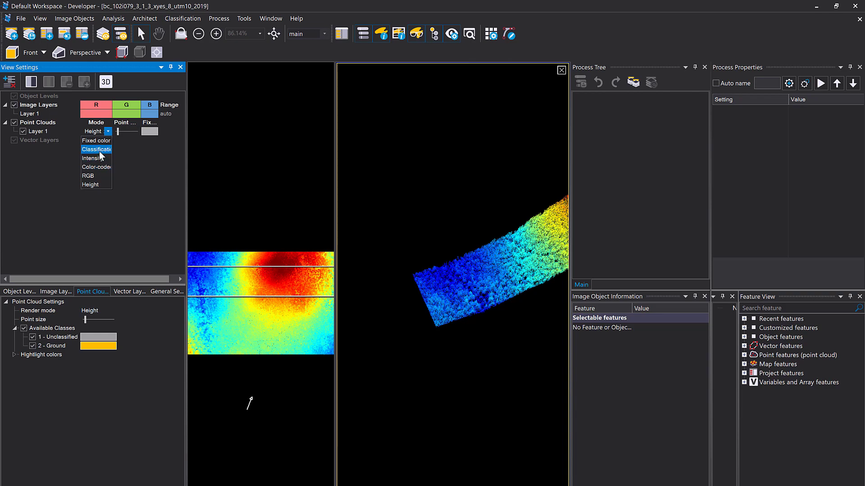
{"action": "left_click", "coordinate": [95, 149]}
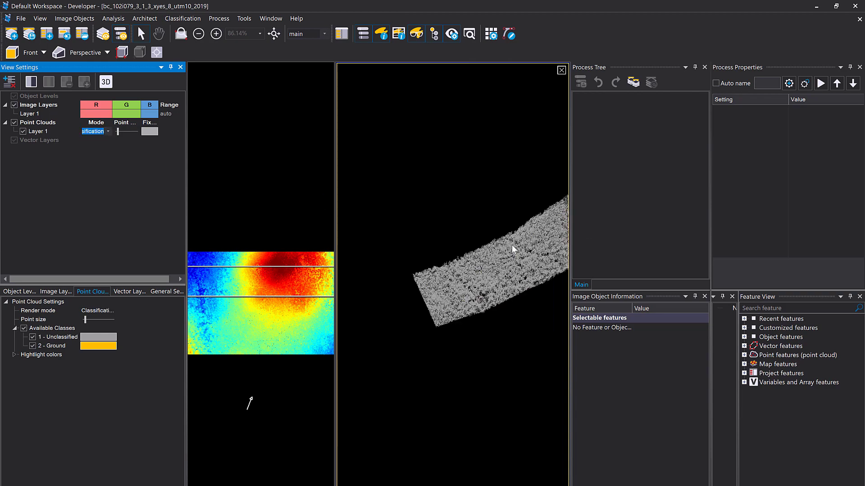
{"action": "left_click_drag", "start_coordinate": [376, 248], "coordinate": [463, 261]}
{"action": "scroll", "coordinate": [480, 230], "scroll_direction": "up", "scroll_amount": 5}
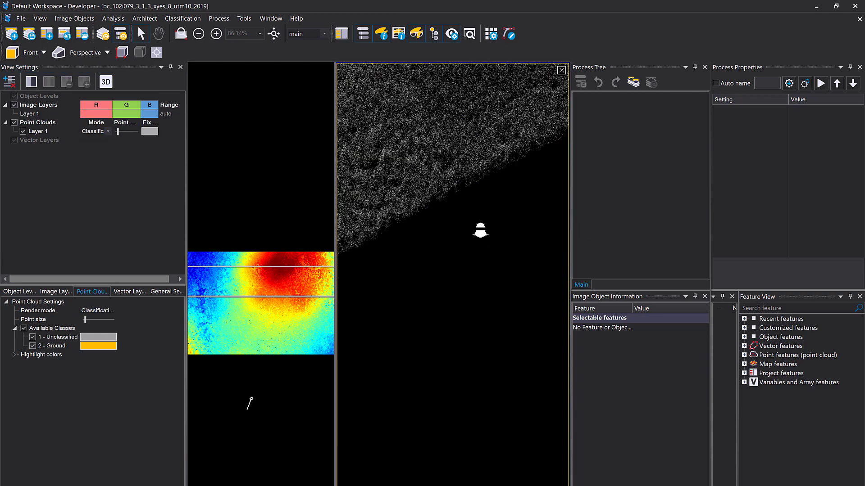
{"action": "left_click_drag", "start_coordinate": [457, 181], "coordinate": [474, 253]}
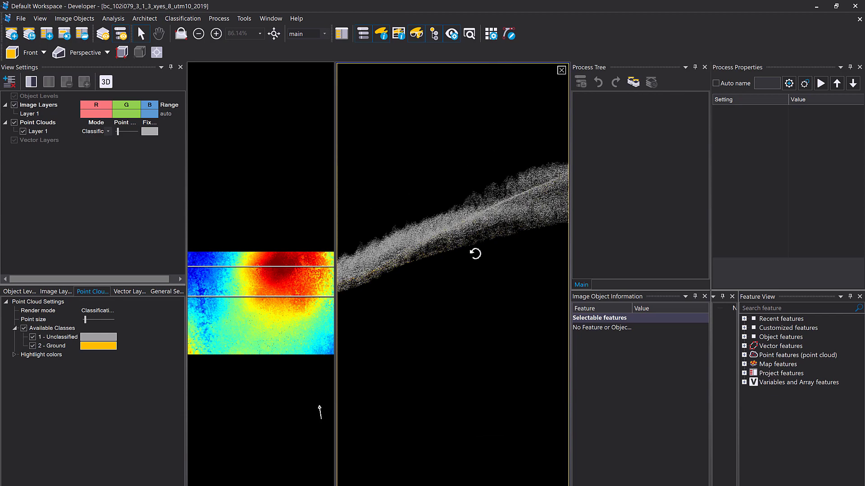
Step: Enlarge the points and hide the Unclassified class to inspect only the Ground points in 3D, ending with the 3D view closed
{"action": "left_click", "coordinate": [130, 131]}
{"action": "left_click_drag", "start_coordinate": [519, 270], "coordinate": [508, 272]}
{"action": "left_click", "coordinate": [104, 359]}
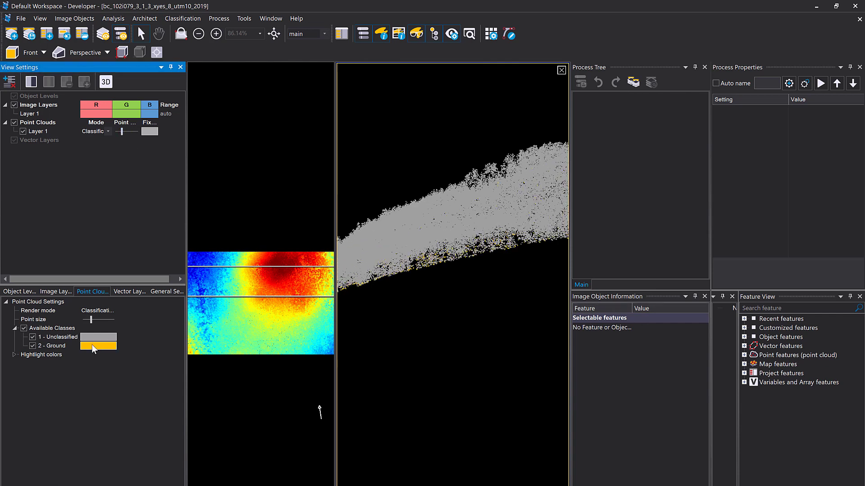
{"action": "left_click", "coordinate": [31, 336]}
{"action": "left_click_drag", "start_coordinate": [486, 280], "coordinate": [494, 289]}
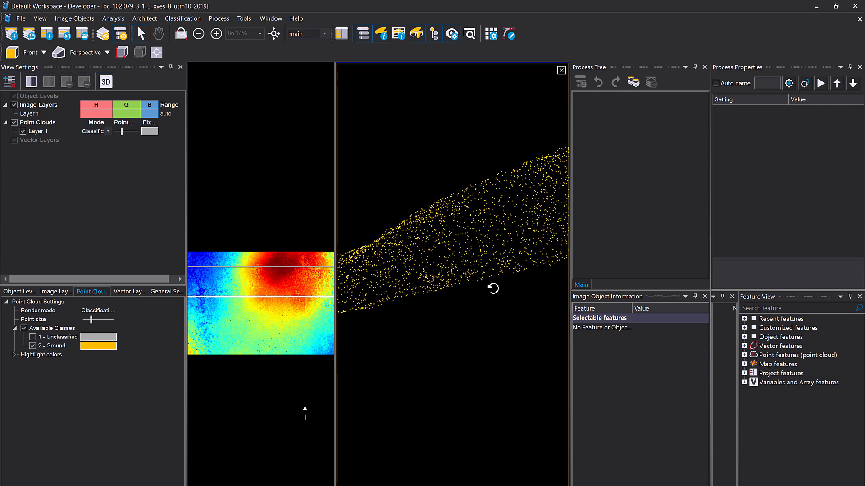
{"action": "left_click_drag", "start_coordinate": [419, 295], "coordinate": [401, 304]}
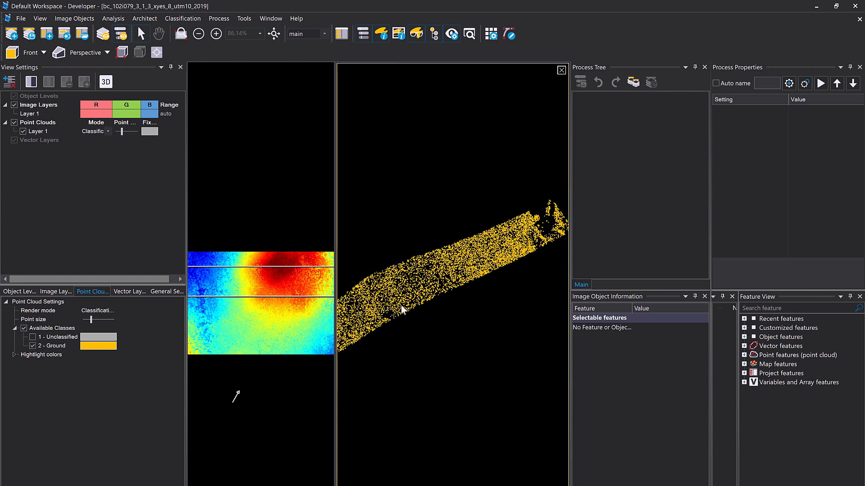
{"action": "left_click", "coordinate": [561, 71]}
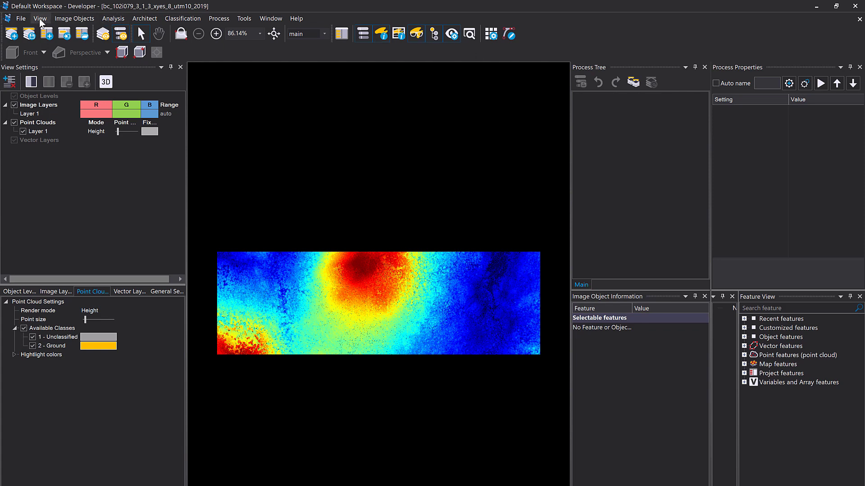
Step: Try a resolution of 2 m/pxl in the project settings and leave them without applying the change
{"action": "left_click", "coordinate": [21, 18]}
{"action": "left_click", "coordinate": [71, 235]}
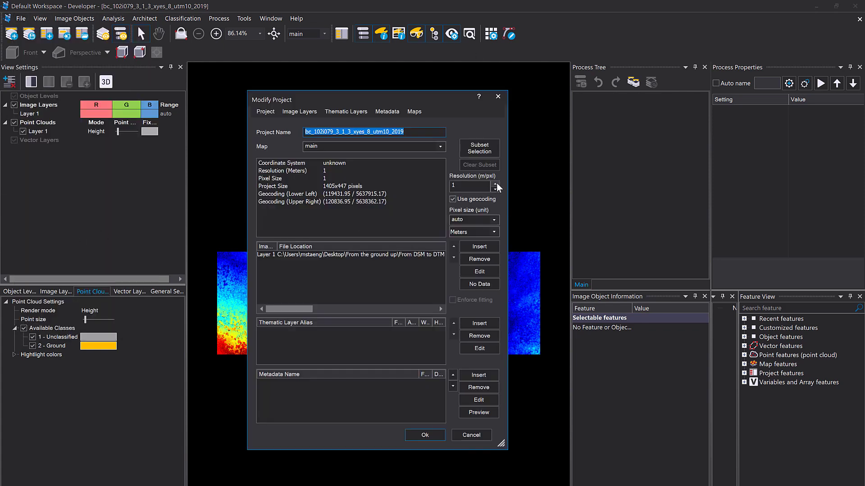
{"action": "scroll", "coordinate": [494, 188], "scroll_direction": "up", "scroll_amount": 7}
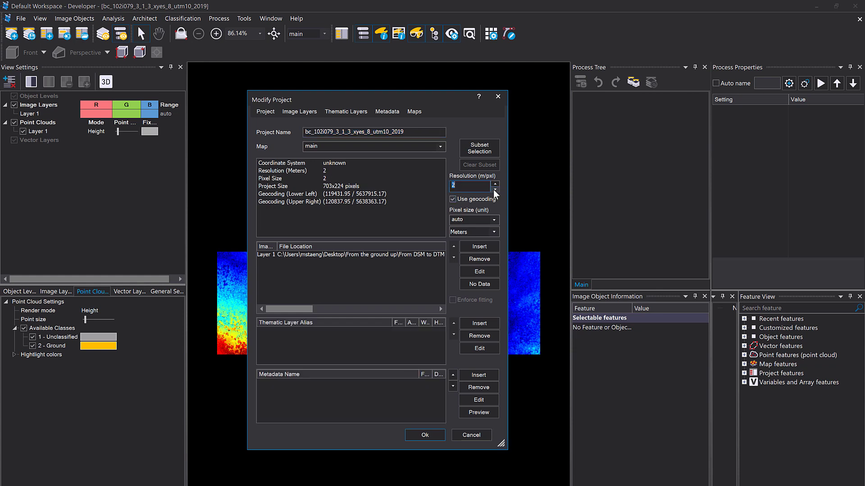
{"action": "scroll", "coordinate": [494, 188], "scroll_direction": "down", "scroll_amount": 9}
{"action": "left_click", "coordinate": [497, 98]}
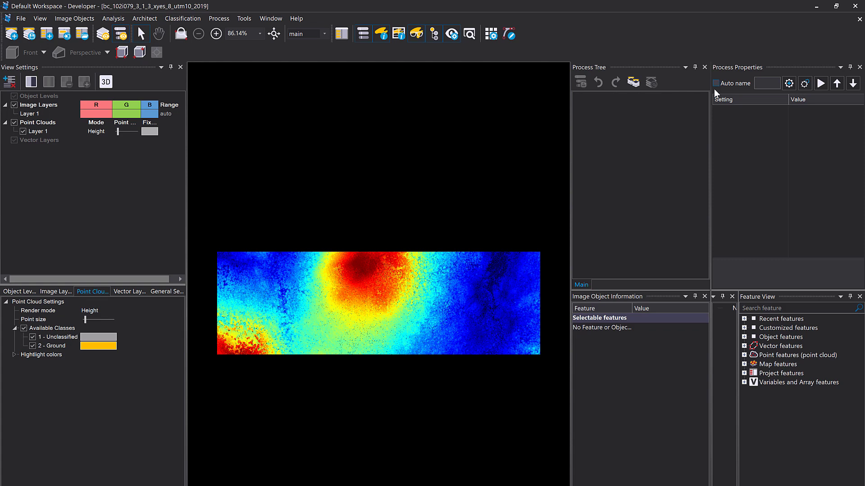
Step: Set the Layer 1 point cloud's render mode to Classification in the 2D map view
{"action": "left_click", "coordinate": [660, 122]}
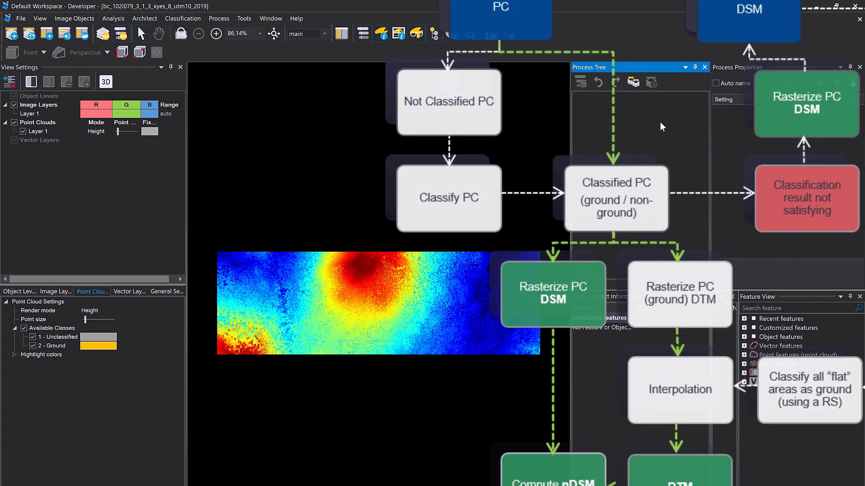
{"action": "left_click", "coordinate": [117, 172]}
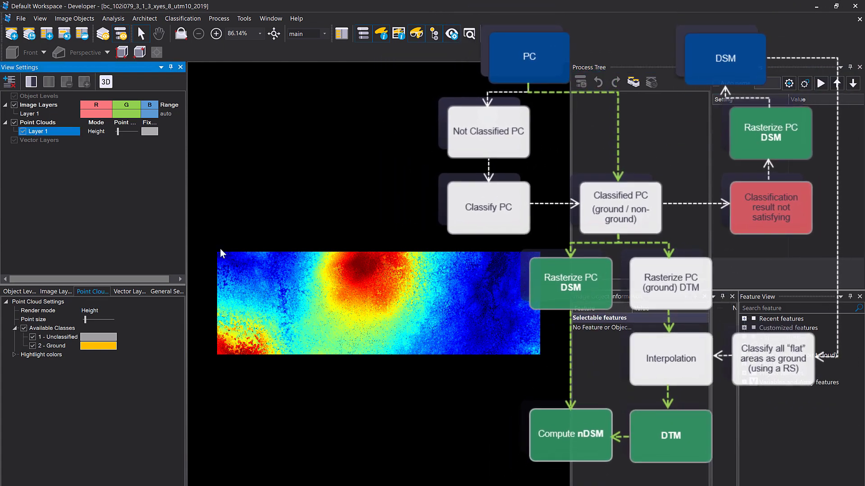
{"action": "left_click", "coordinate": [289, 252]}
{"action": "left_click", "coordinate": [96, 131]}
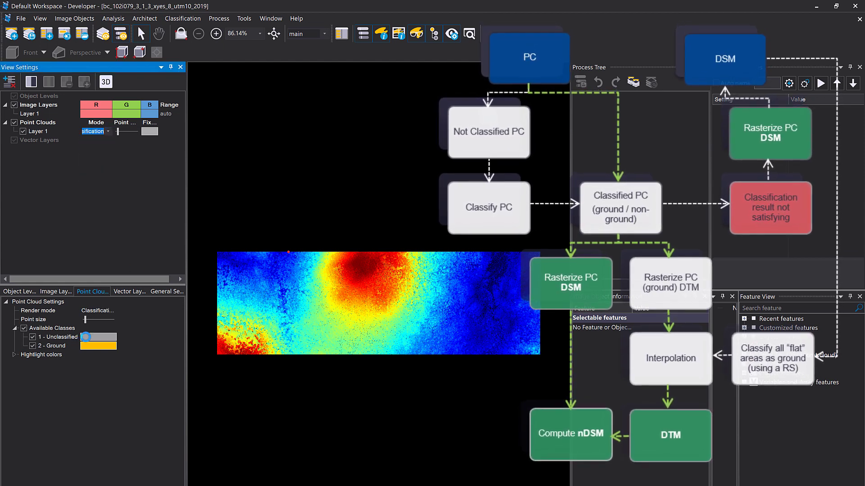
{"action": "left_click", "coordinate": [96, 149]}
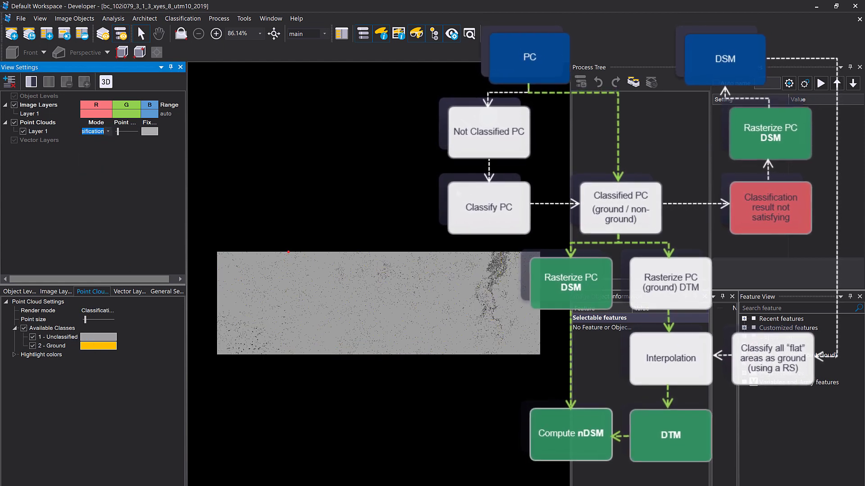
Step: Add a parent process named "Create DSM" to the empty process tree, using the execute child processes algorithm
{"action": "left_click", "coordinate": [592, 142]}
{"action": "right_click", "coordinate": [591, 141]}
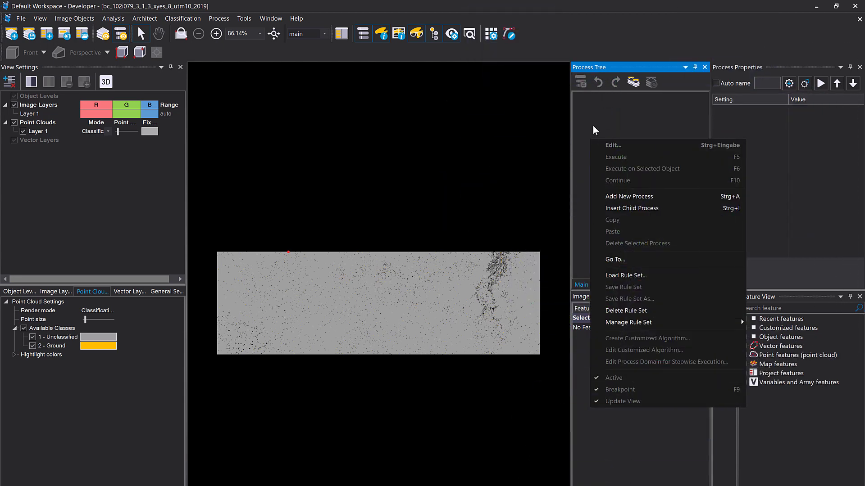
{"action": "left_click", "coordinate": [630, 196]}
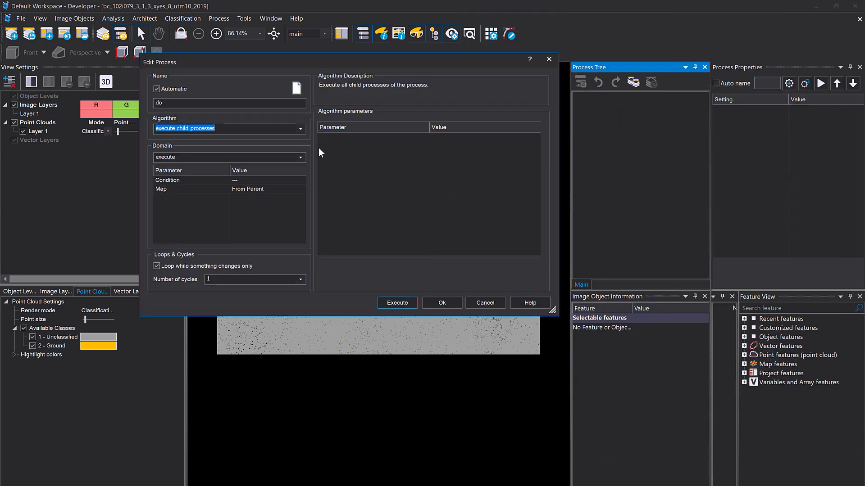
{"action": "left_click_drag", "start_coordinate": [229, 107], "coordinate": [73, 83]}
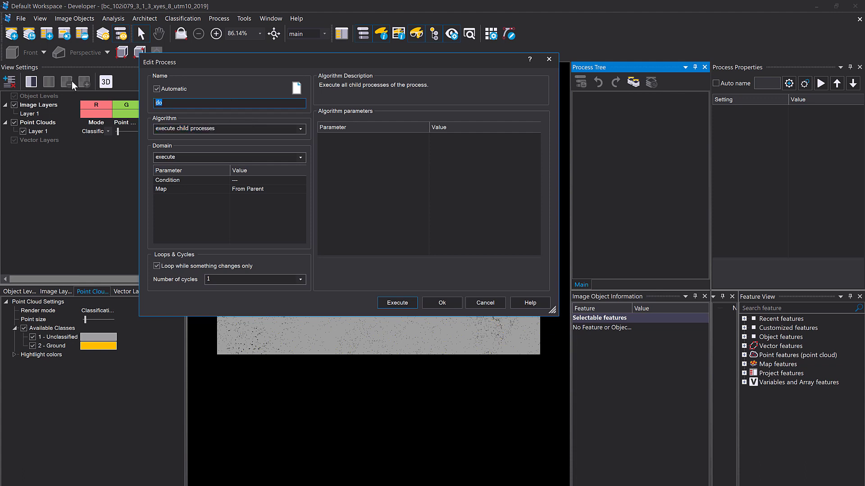
{"action": "type", "text": "Create DSM"}
{"action": "left_click", "coordinate": [440, 303]}
Step: Start another new process and assign it the rasterize point cloud algorithm
{"action": "double_click", "coordinate": [664, 128]}
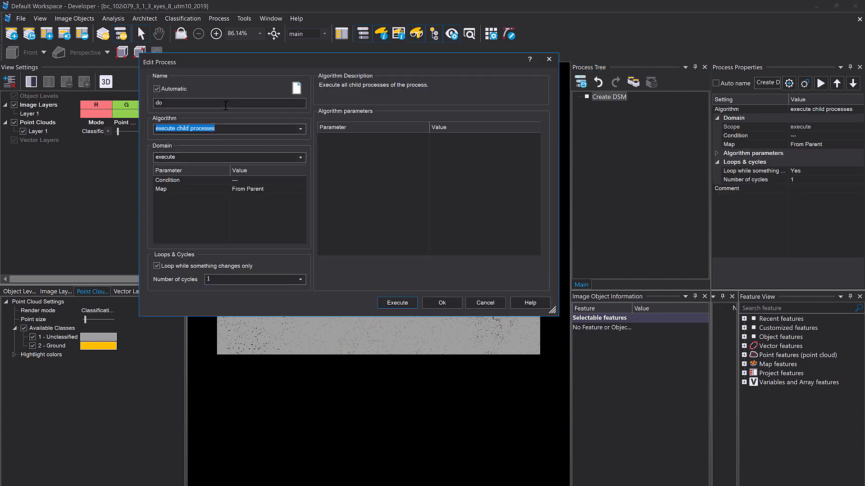
{"action": "type", "text": "raste"}
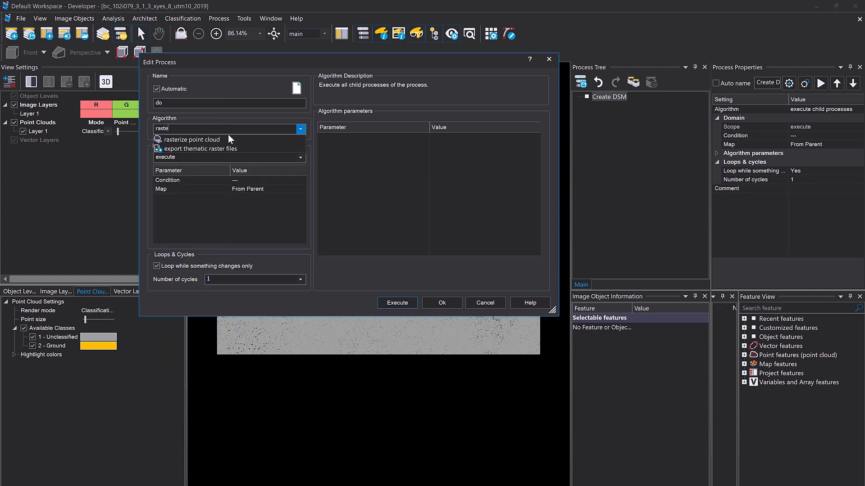
{"action": "type", "text": "r"}
{"action": "left_click", "coordinate": [222, 142]}
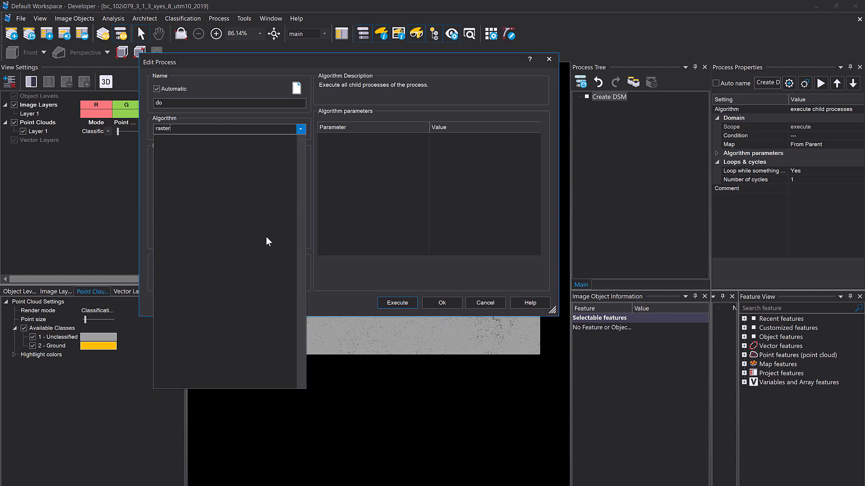
{"action": "left_click", "coordinate": [328, 265]}
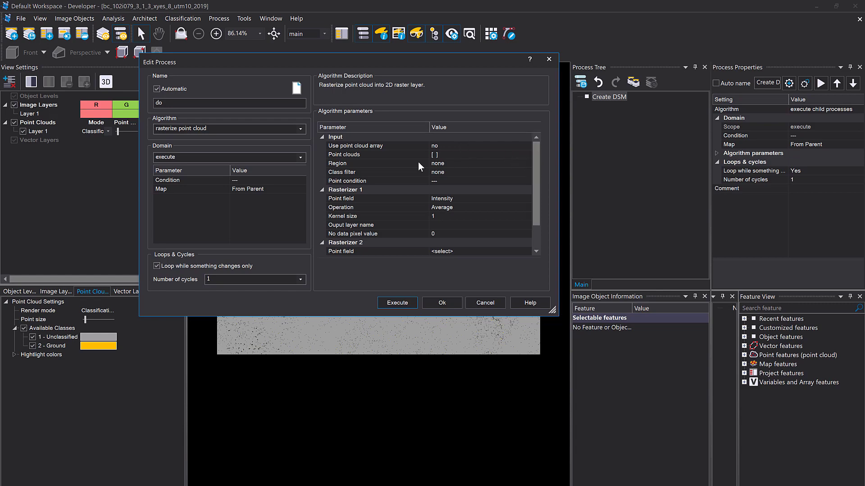
Step: Select Layer 1 as the input point cloud of the rasterize point cloud process
{"action": "left_click", "coordinate": [373, 155]}
{"action": "left_click", "coordinate": [527, 155]}
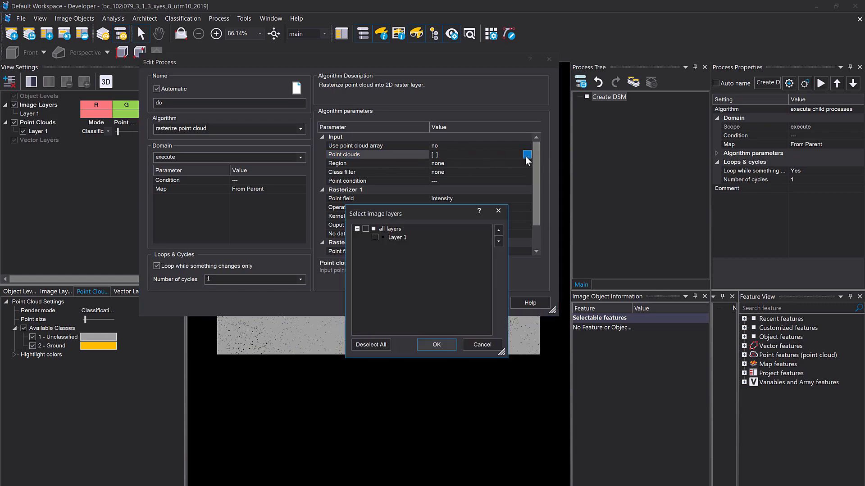
{"action": "left_click", "coordinate": [395, 237]}
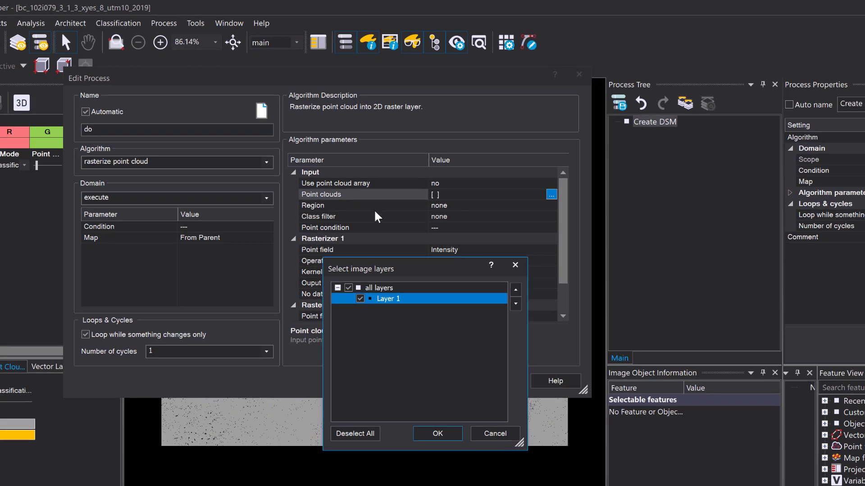
{"action": "left_click_drag", "start_coordinate": [451, 259], "coordinate": [449, 222]}
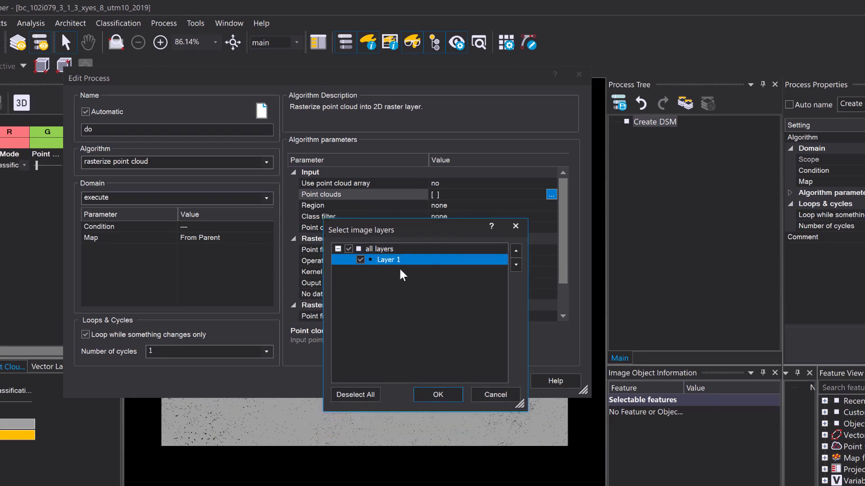
{"action": "left_click", "coordinate": [447, 396]}
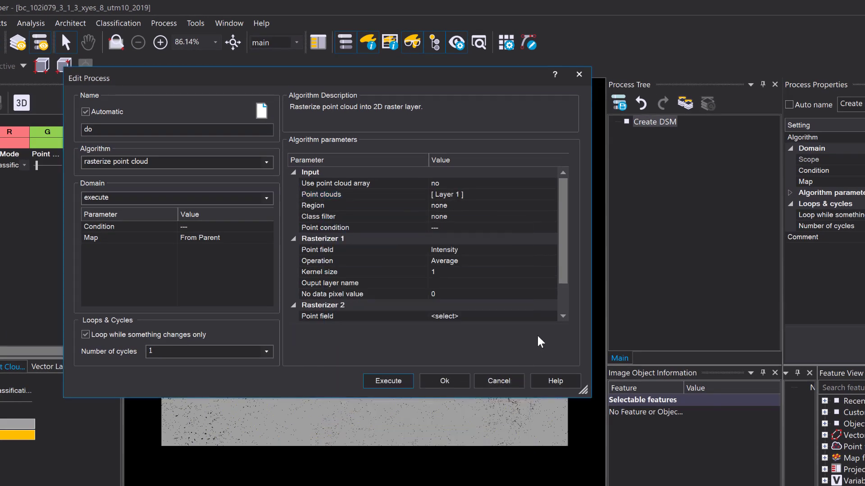
Step: Set Rasterizer 1 to use the Z coordinate point field with the Maximum operation
{"action": "left_click", "coordinate": [344, 217]}
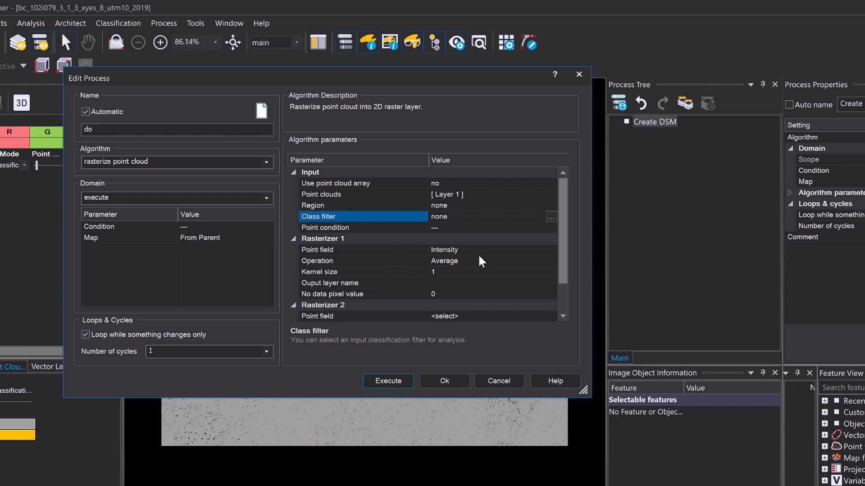
{"action": "left_click", "coordinate": [481, 241]}
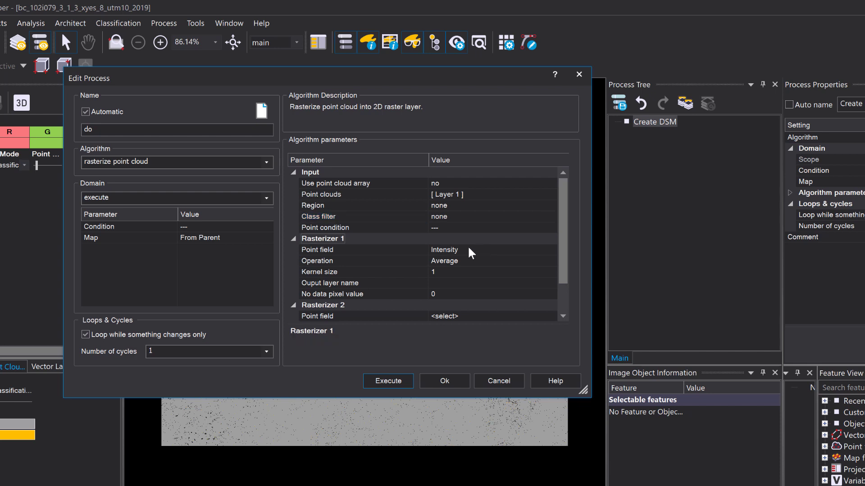
{"action": "left_click", "coordinate": [385, 250]}
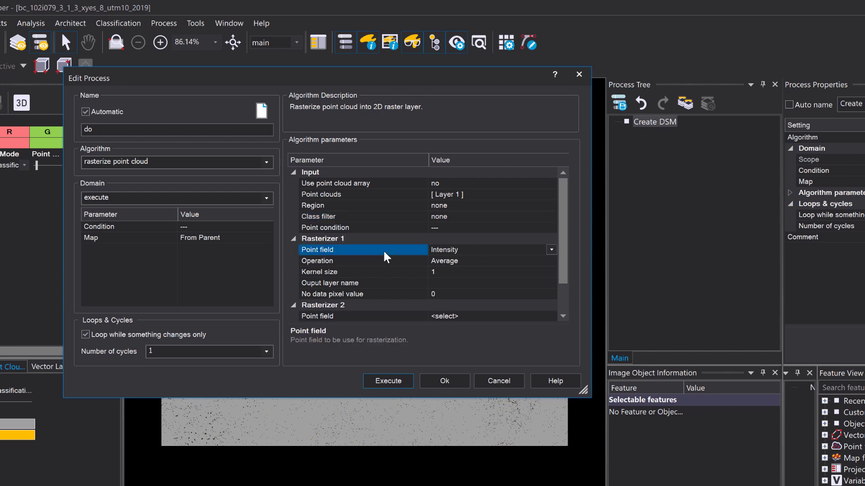
{"action": "left_click", "coordinate": [551, 250]}
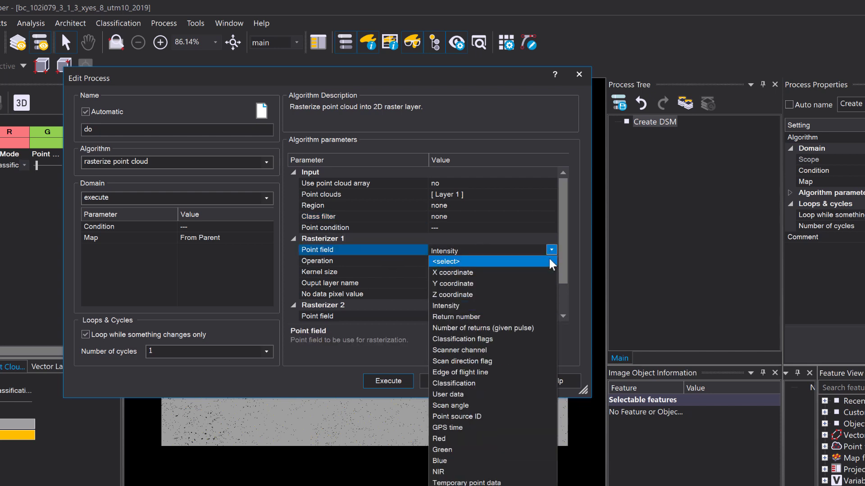
{"action": "left_click", "coordinate": [496, 295]}
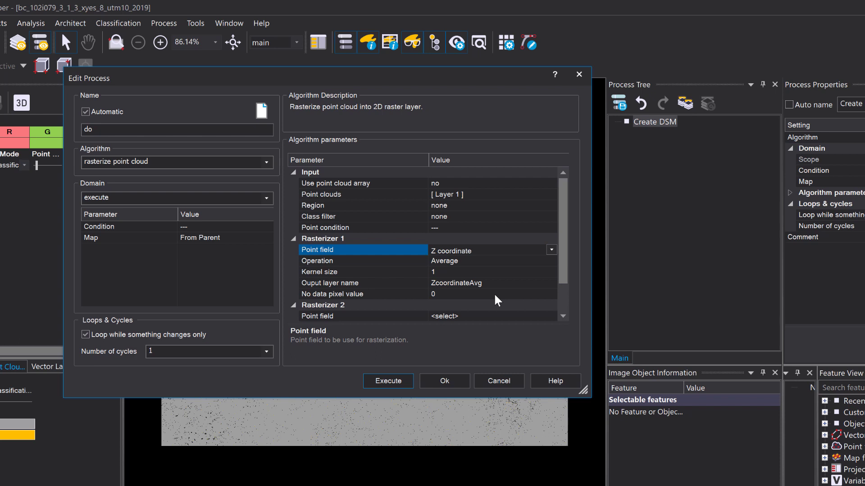
{"action": "left_click", "coordinate": [385, 261]}
{"action": "left_click", "coordinate": [551, 261]}
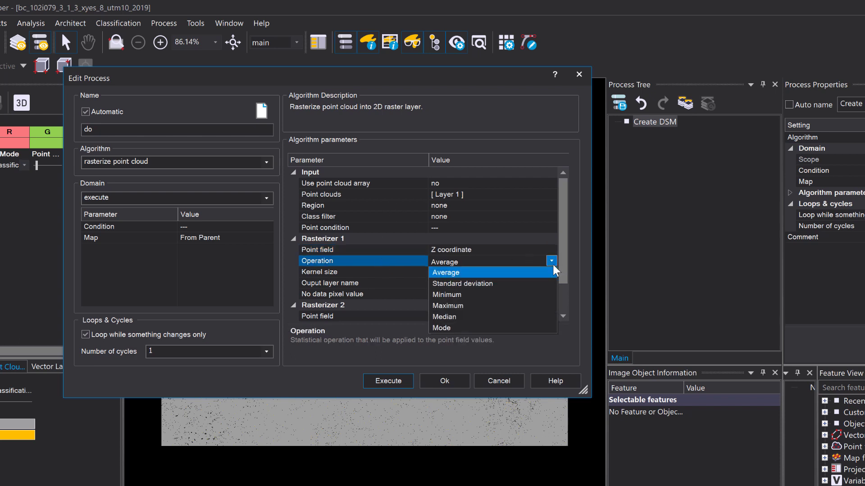
{"action": "left_click", "coordinate": [482, 306]}
Step: Name the Rasterizer 1 output layer "DSM" and execute the process
{"action": "left_click", "coordinate": [386, 273]}
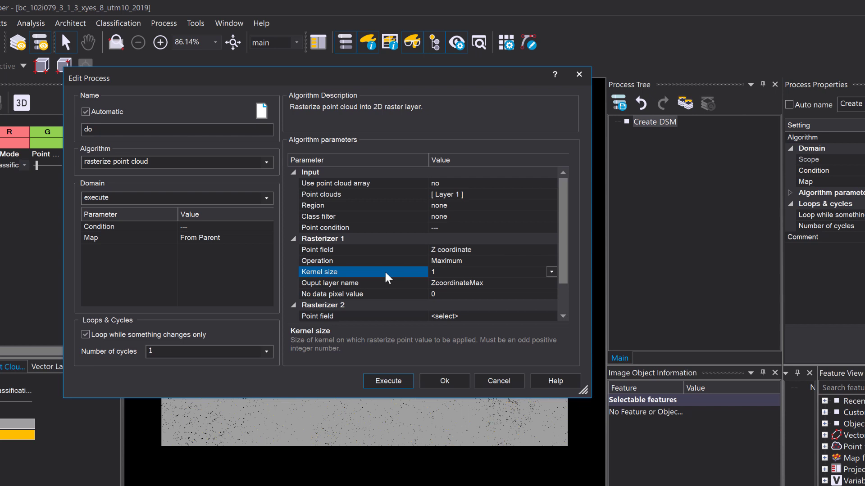
{"action": "left_click", "coordinate": [510, 283]}
{"action": "type", "text": "DSM"}
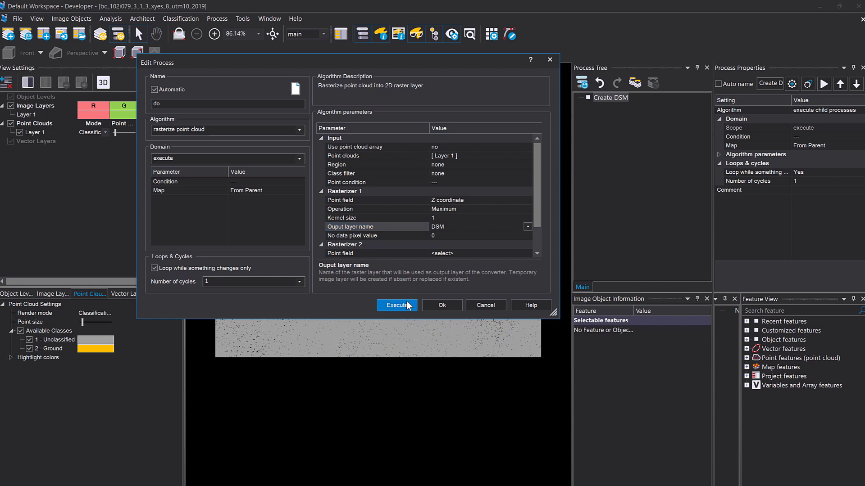
{"action": "left_click", "coordinate": [392, 380]}
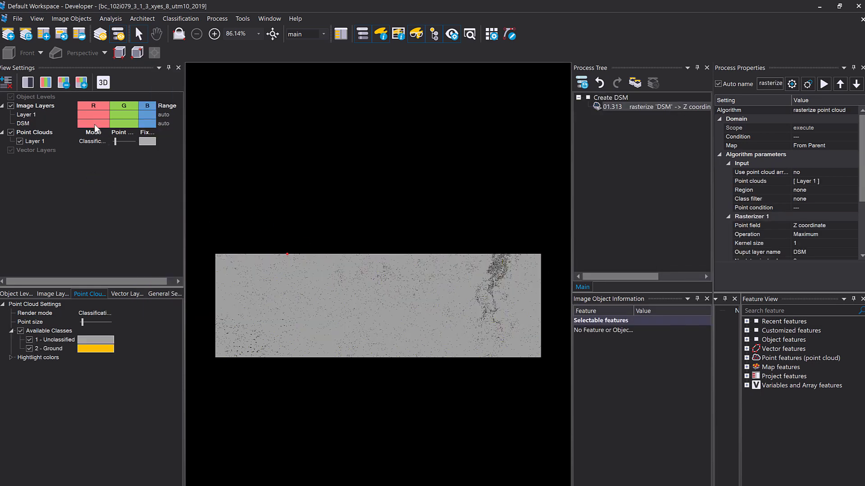
Step: Hide the point clouds and show the DSM image layer through the red channel
{"action": "left_click", "coordinate": [27, 141]}
{"action": "left_click", "coordinate": [11, 132]}
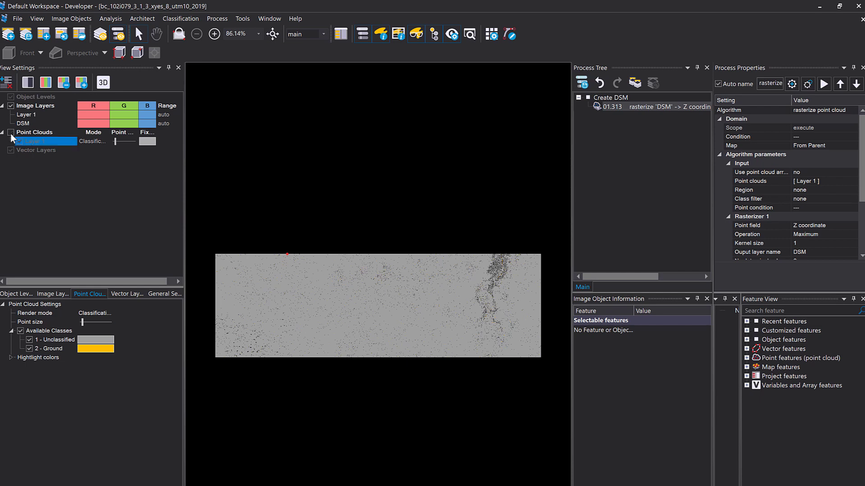
{"action": "left_click", "coordinate": [103, 125]}
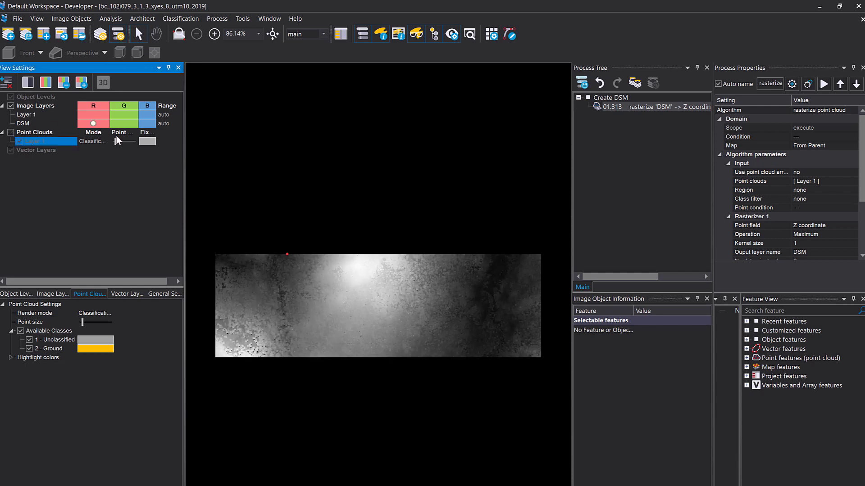
Step: Set the image layer equalization to false color
{"action": "left_click", "coordinate": [63, 293]}
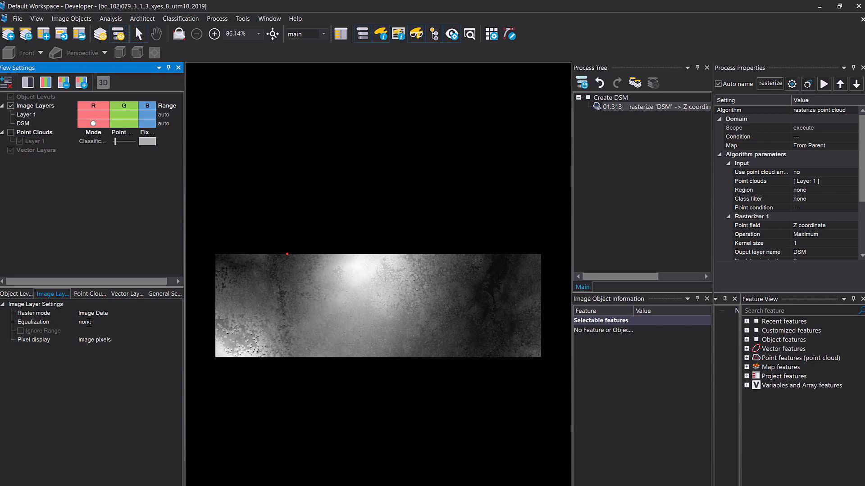
{"action": "left_click", "coordinate": [110, 322]}
{"action": "left_click", "coordinate": [106, 393]}
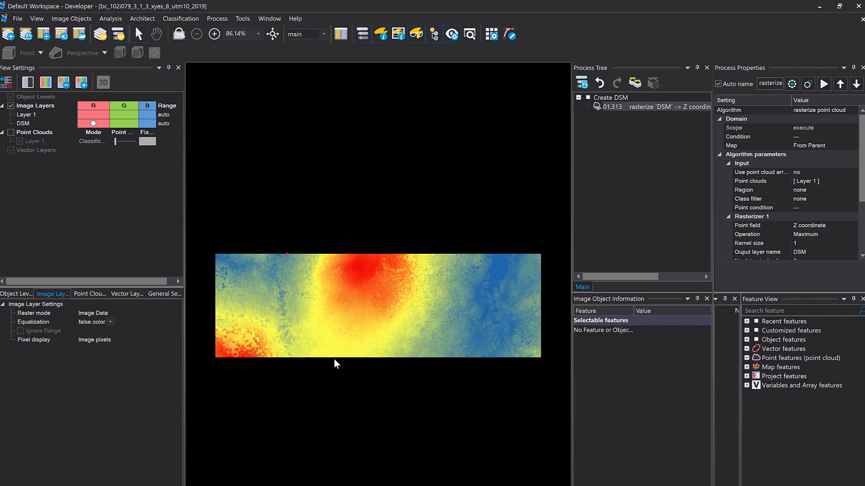
Step: Examine the isolated blue pixels in the DSM and compare their values with those of neighbouring pixels
{"action": "scroll", "coordinate": [333, 359], "scroll_direction": "up", "scroll_amount": 5}
{"action": "left_click_drag", "start_coordinate": [478, 273], "coordinate": [306, 276]}
{"action": "scroll", "coordinate": [445, 244], "scroll_direction": "up", "scroll_amount": 1}
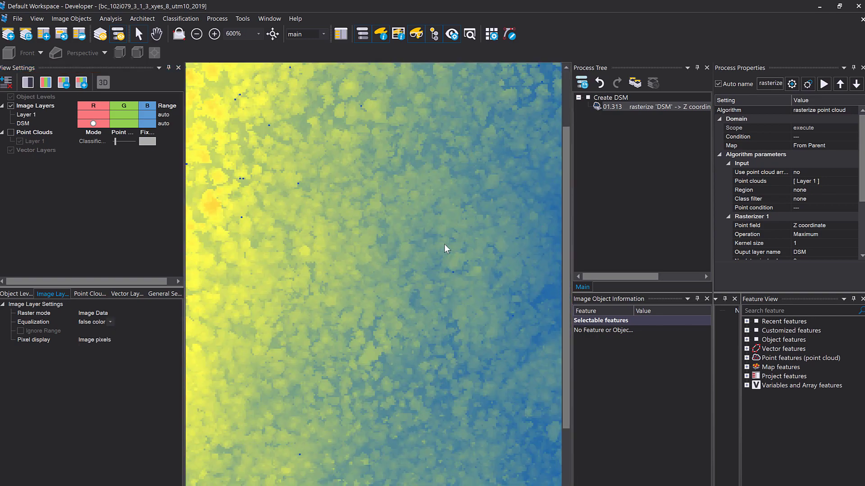
{"action": "left_click_drag", "start_coordinate": [469, 232], "coordinate": [205, 286]}
{"action": "scroll", "coordinate": [322, 291], "scroll_direction": "up", "scroll_amount": 1}
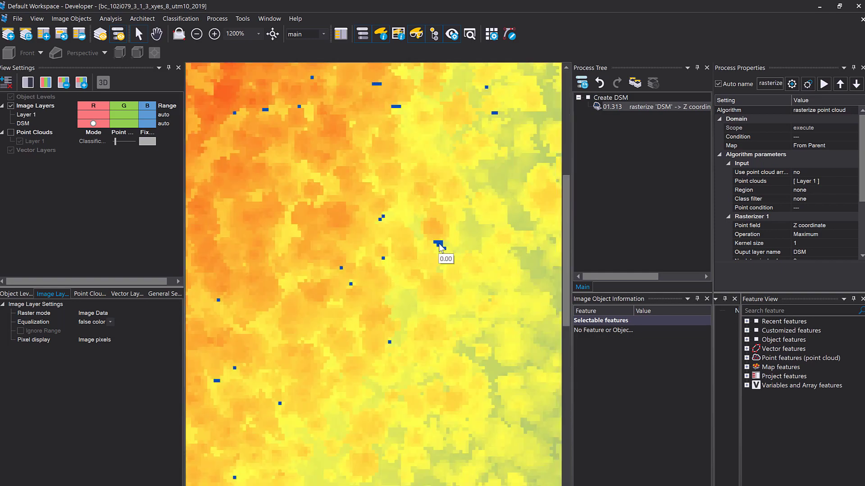
{"action": "mouse_move", "coordinate": [435, 235]}
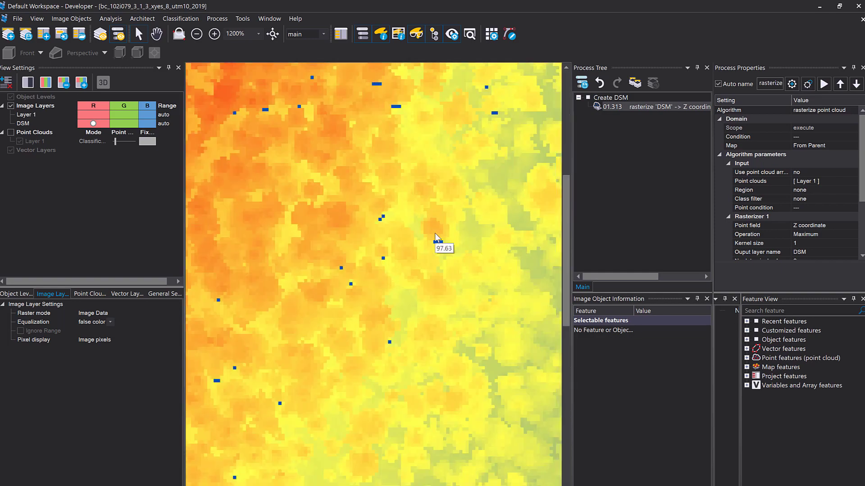
Step: Overlay the Layer 1 point cloud on the DSM and enlarge its point size to inspect point coverage around a blue gap
{"action": "left_click", "coordinate": [10, 132]}
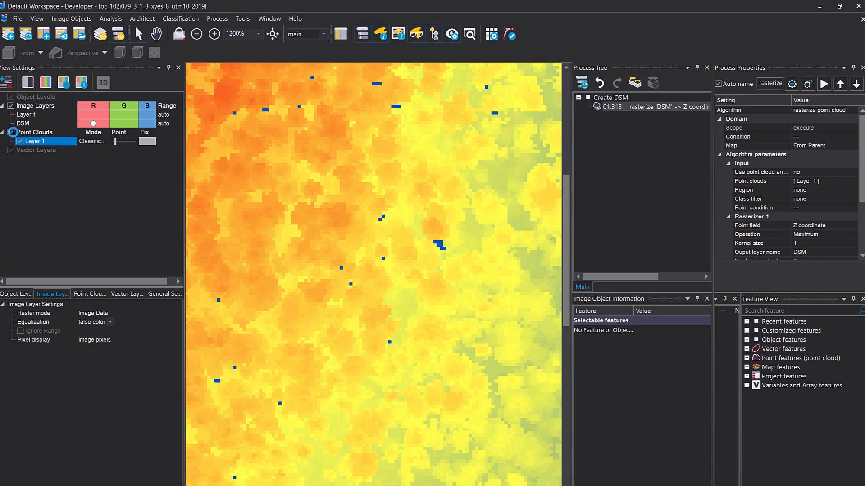
{"action": "left_click", "coordinate": [126, 141]}
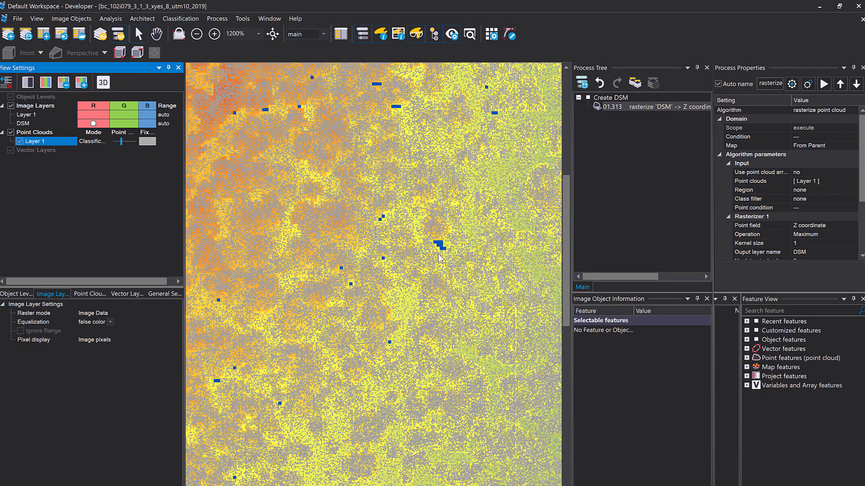
{"action": "scroll", "coordinate": [446, 241], "scroll_direction": "up", "scroll_amount": 3}
{"action": "scroll", "coordinate": [419, 245], "scroll_direction": "up", "scroll_amount": 3}
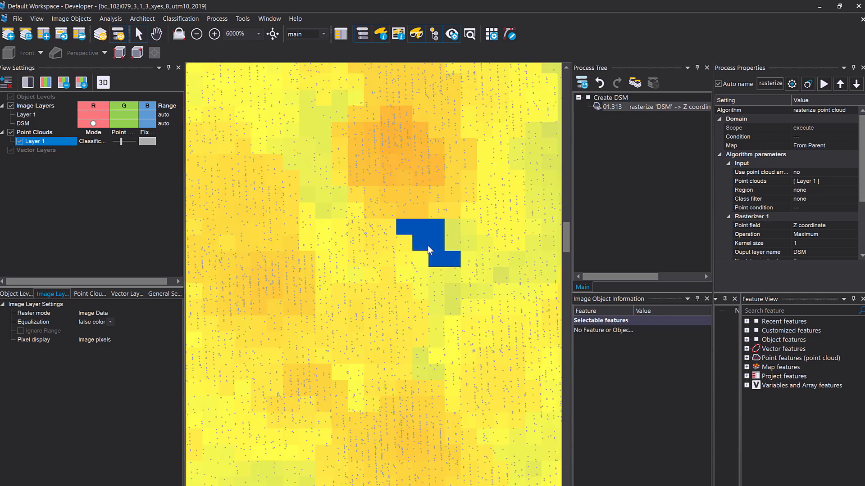
{"action": "left_click_drag", "start_coordinate": [126, 142], "coordinate": [135, 142]}
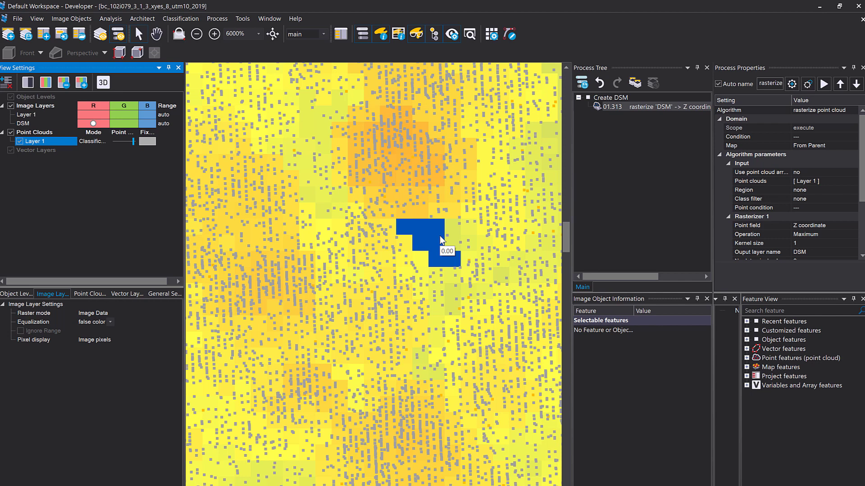
Step: Set the kernel size of the DSM rasterize process to 3 and execute it again
{"action": "double_click", "coordinate": [608, 106]}
{"action": "left_click", "coordinate": [458, 218]}
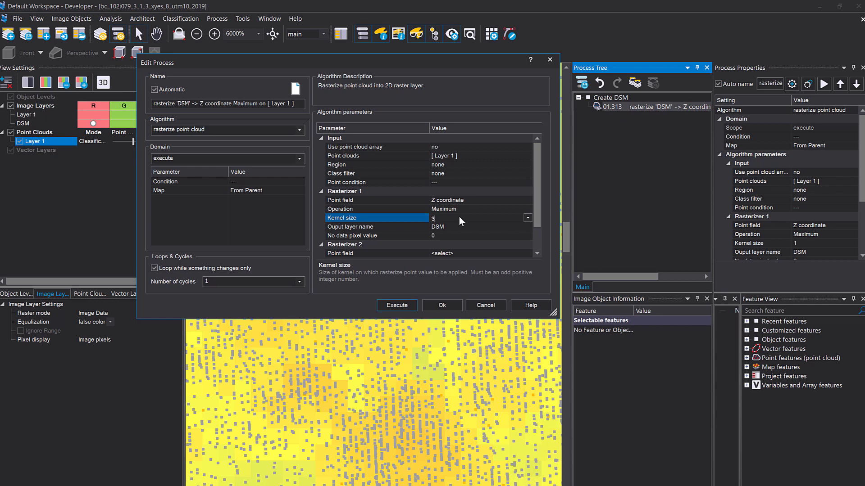
{"action": "left_click", "coordinate": [404, 308]}
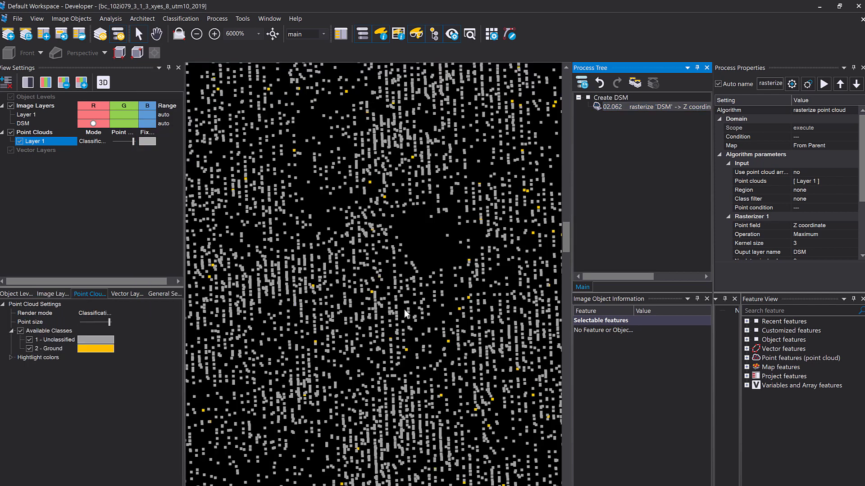
Step: Show the DSM layer through the red channel again and hide the point clouds to inspect the new raster
{"action": "left_click", "coordinate": [95, 124]}
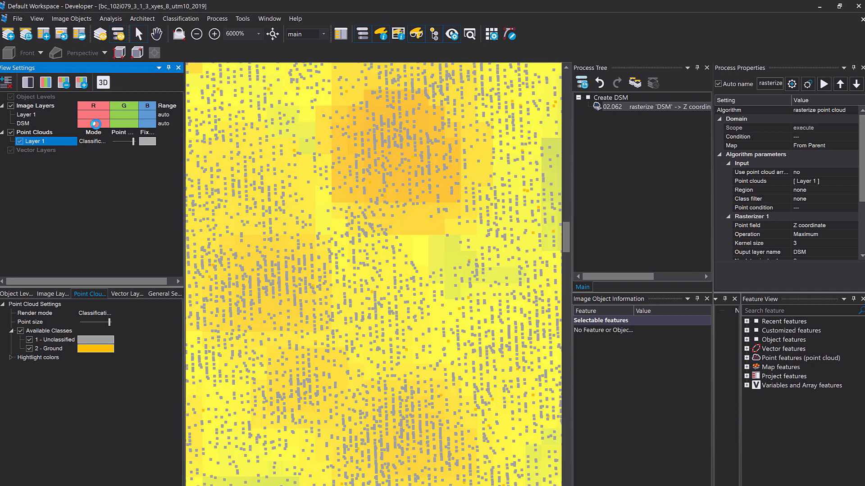
{"action": "scroll", "coordinate": [419, 253], "scroll_direction": "down", "scroll_amount": 5}
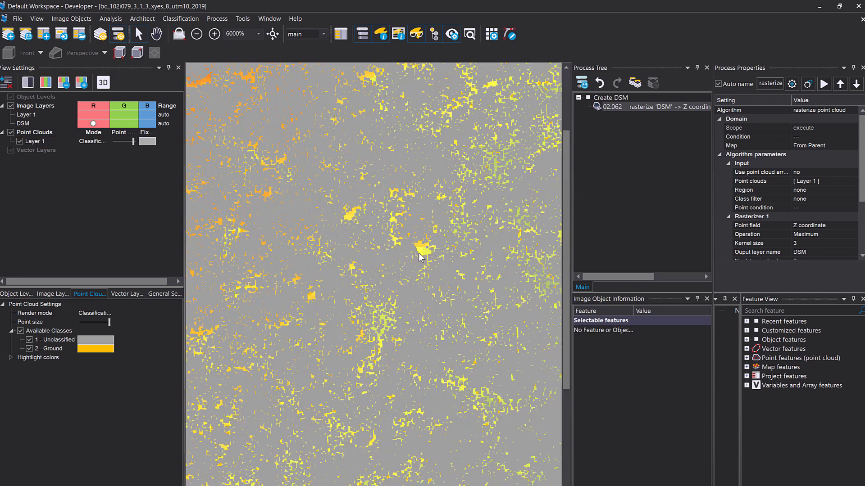
{"action": "left_click", "coordinate": [12, 133]}
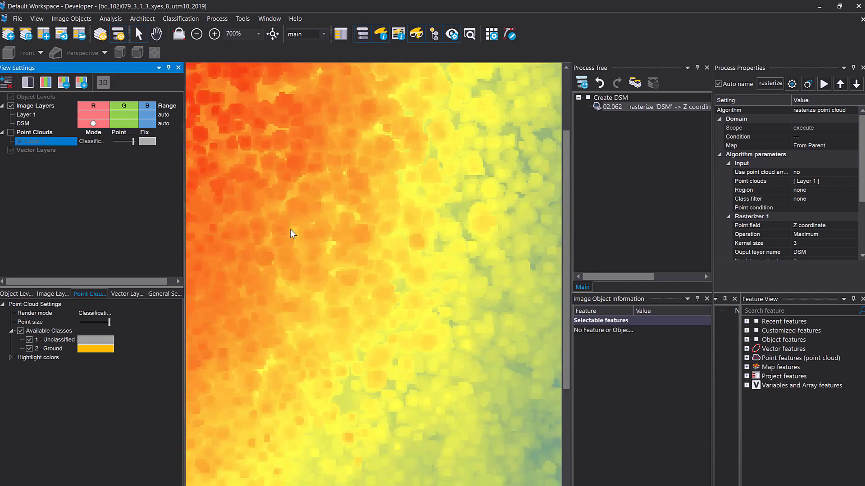
{"action": "scroll", "coordinate": [448, 229], "scroll_direction": "down", "scroll_amount": 4}
{"action": "left_click_drag", "start_coordinate": [334, 279], "coordinate": [504, 283]}
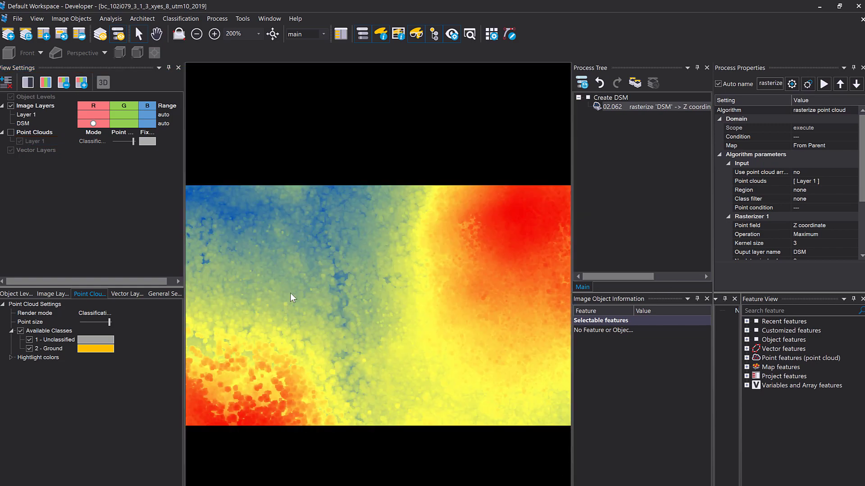
{"action": "scroll", "coordinate": [290, 293], "scroll_direction": "up", "scroll_amount": 3}
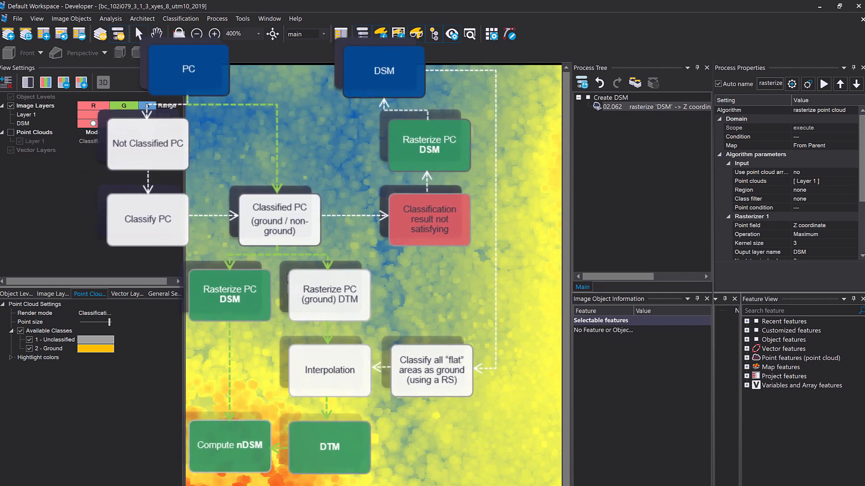
Step: Duplicate the "Create DSM" parent process with its child and rename the copy "Create DTM"
{"action": "left_click", "coordinate": [621, 97]}
{"action": "key", "text": "ctrl+c"}
{"action": "key", "text": "ctrl+v"}
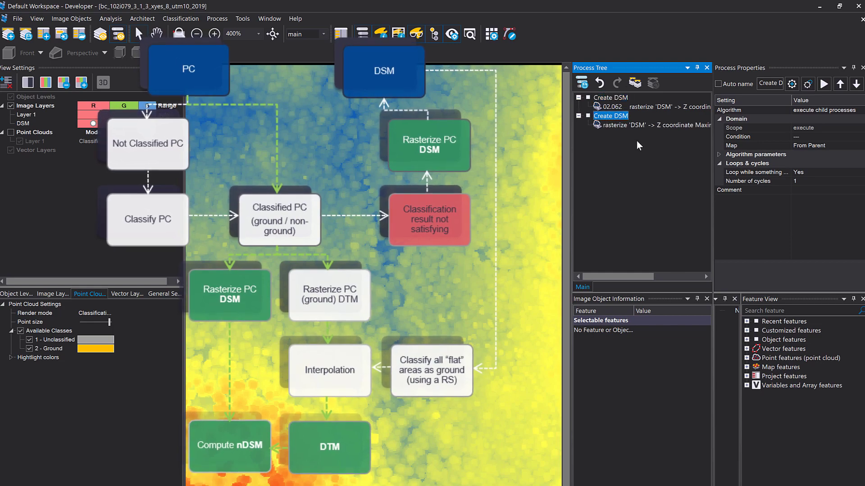
{"action": "left_click", "coordinate": [618, 117]}
{"action": "key", "text": "BackSpace"}
{"action": "key", "text": "BackSpace"}
{"action": "type", "text": "TM"}
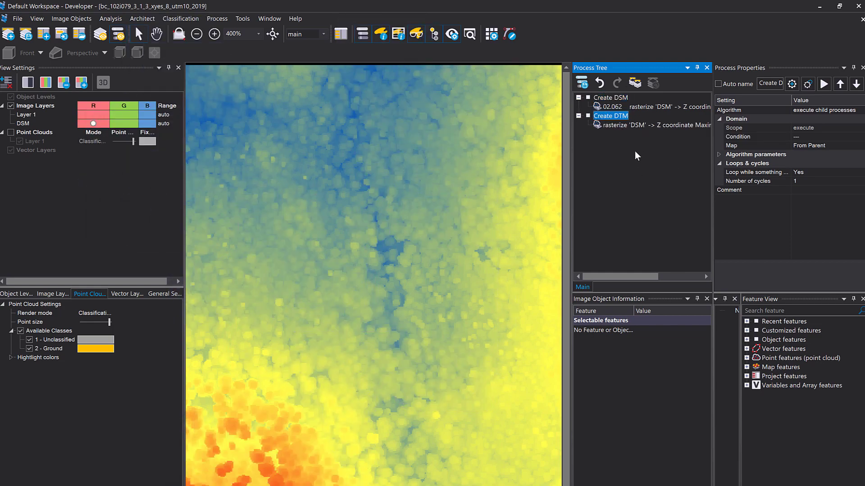
Step: Set the output layer name of the rasterize process under "Create DTM" to "DTM"
{"action": "left_click", "coordinate": [626, 125]}
{"action": "double_click", "coordinate": [625, 126]}
{"action": "left_click", "coordinate": [462, 227]}
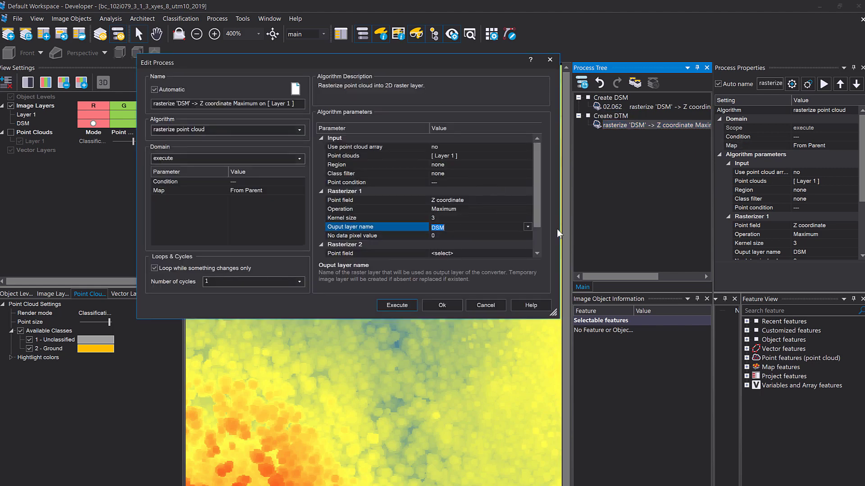
{"action": "type", "text": "DTM"}
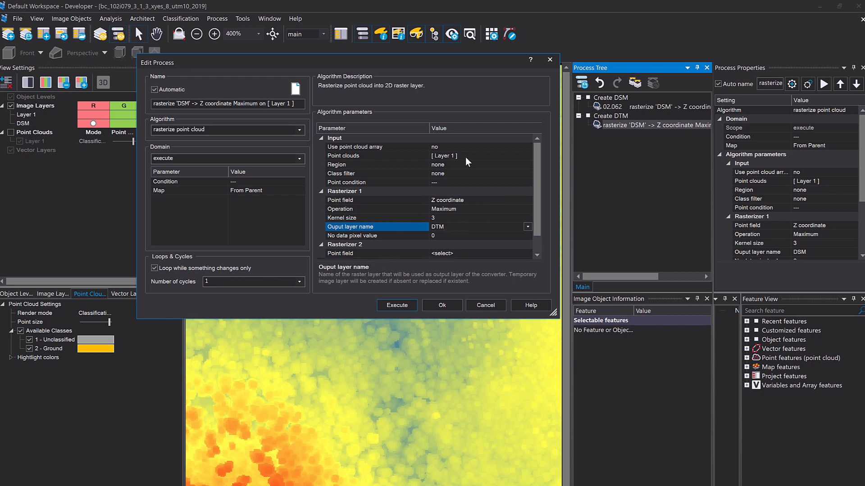
Step: Set the class filter of the DTM rasterize process to "2 - Ground" and execute it
{"action": "left_click", "coordinate": [491, 177]}
{"action": "left_click", "coordinate": [527, 175]}
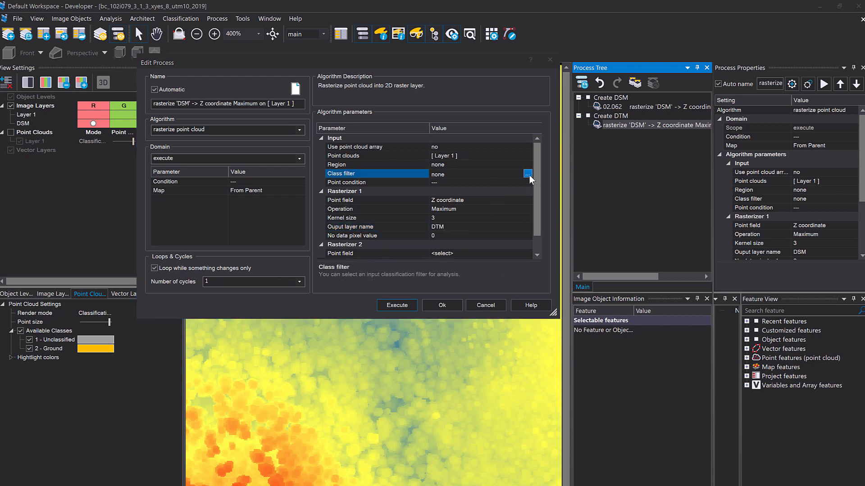
{"action": "left_click", "coordinate": [344, 229]}
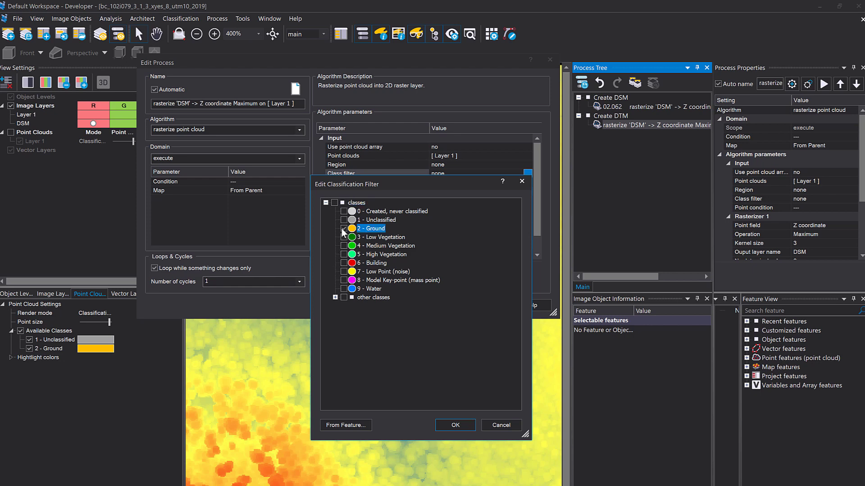
{"action": "left_click", "coordinate": [466, 426]}
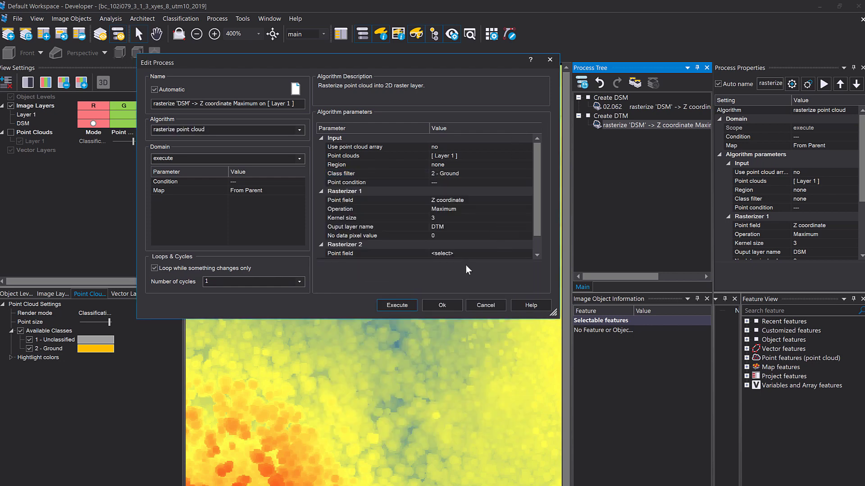
{"action": "left_click_drag", "start_coordinate": [537, 186], "coordinate": [537, 215]}
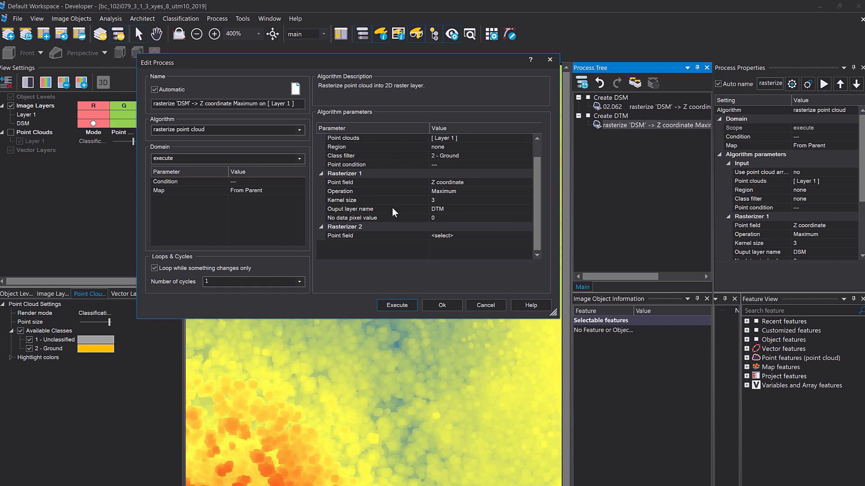
{"action": "left_click", "coordinate": [401, 304]}
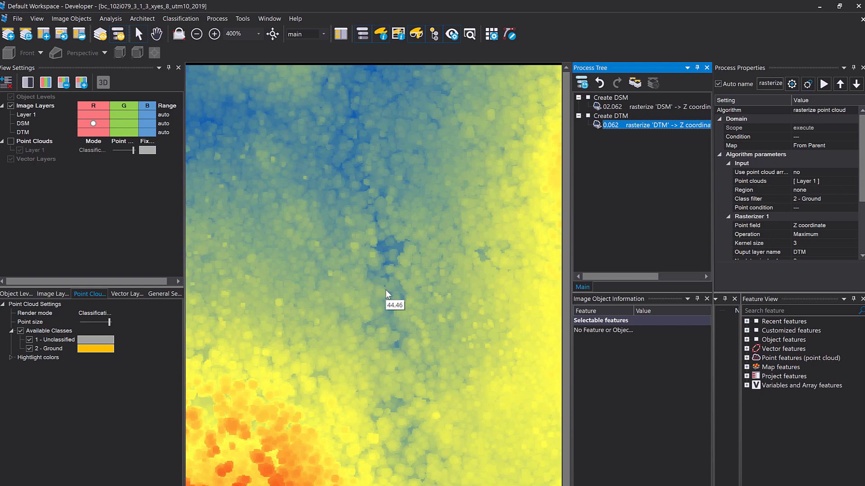
Step: Display the DTM layer through the red channel and inspect the gaps across the whole raster
{"action": "left_click", "coordinate": [81, 83]}
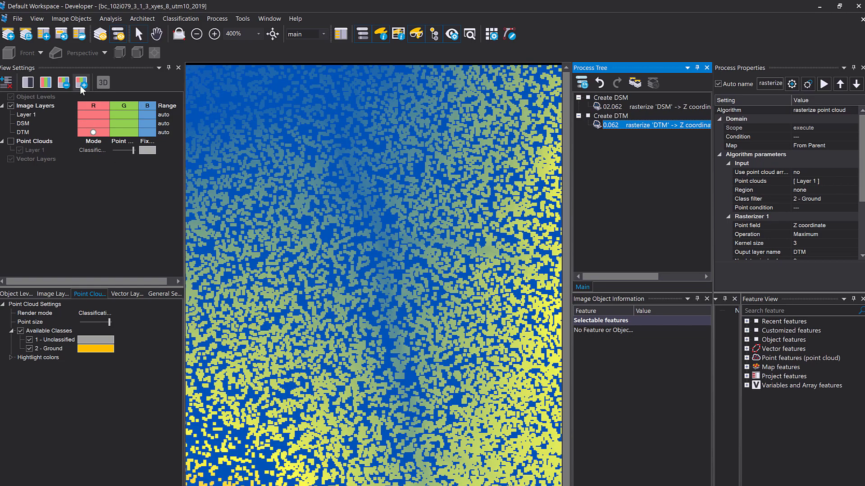
{"action": "left_click", "coordinate": [309, 312]}
{"action": "scroll", "coordinate": [309, 313], "scroll_direction": "down", "scroll_amount": 1}
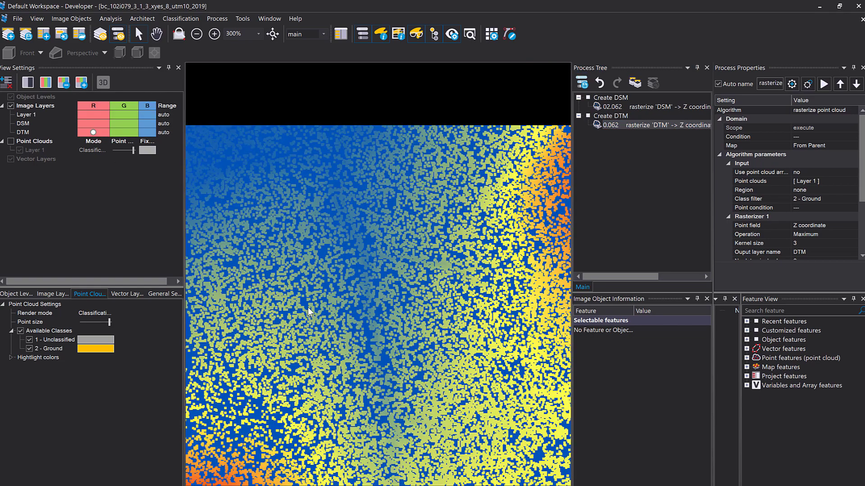
{"action": "scroll", "coordinate": [309, 311], "scroll_direction": "down", "scroll_amount": 1}
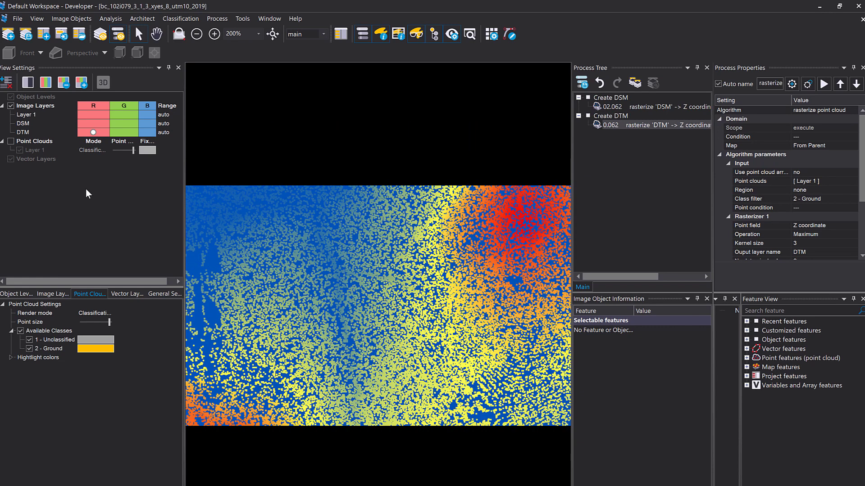
Step: Show the point cloud with class "1 - Unclassified" hidden and compare its ground points closely with the DTM pixels
{"action": "left_click", "coordinate": [14, 141]}
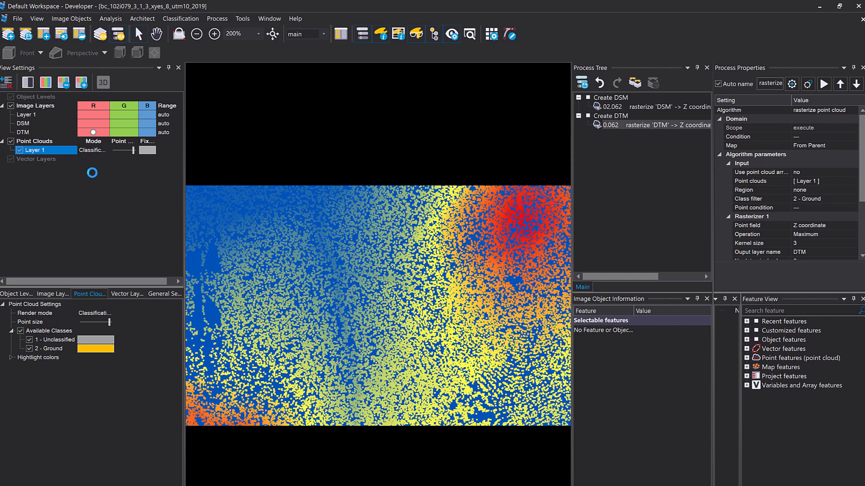
{"action": "left_click", "coordinate": [29, 340]}
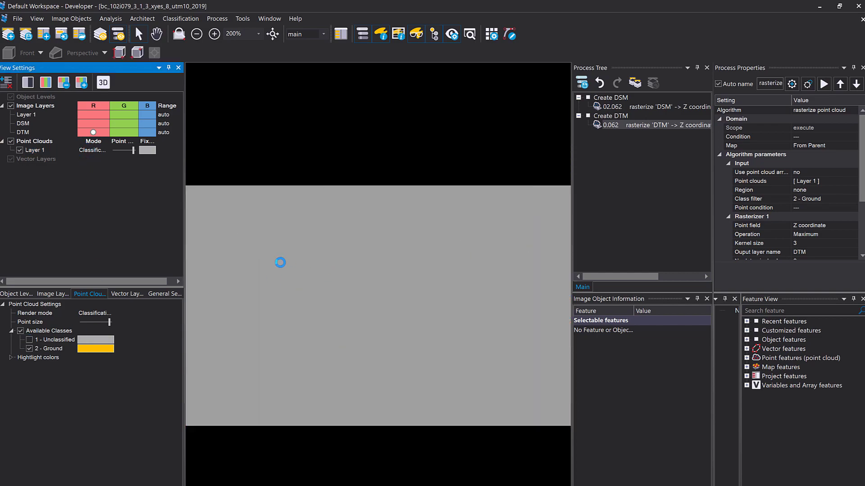
{"action": "scroll", "coordinate": [242, 265], "scroll_direction": "up", "scroll_amount": 4}
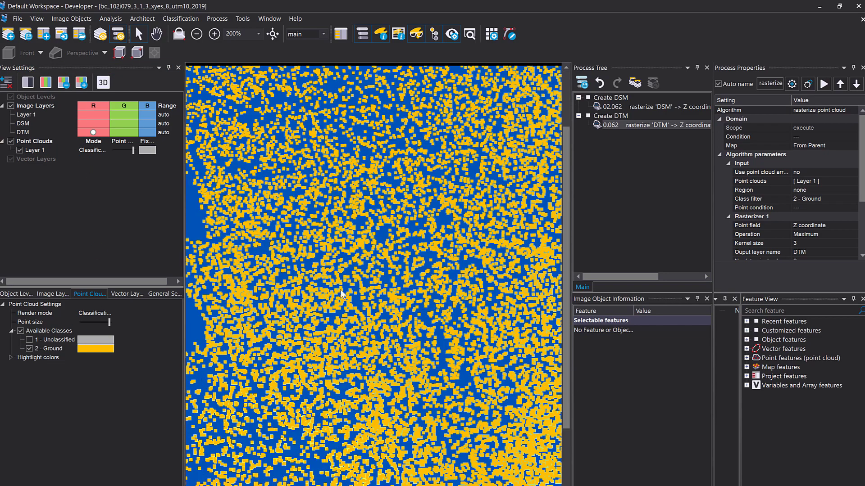
{"action": "scroll", "coordinate": [277, 270], "scroll_direction": "up", "scroll_amount": 5}
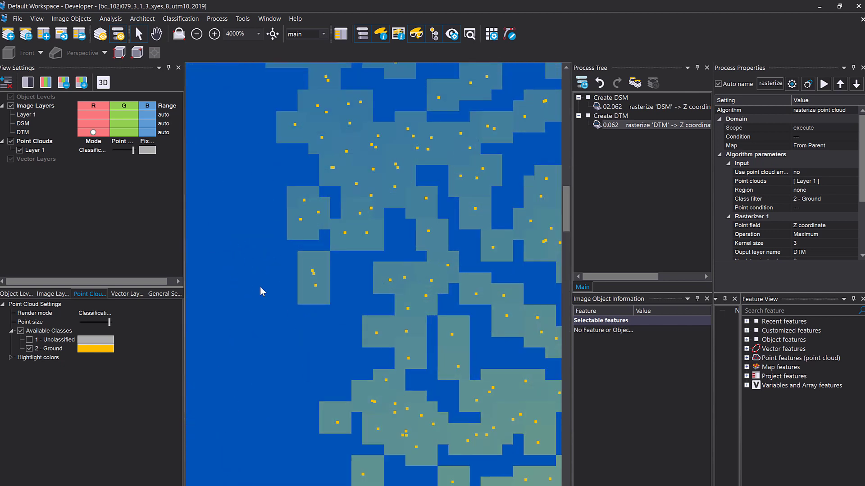
{"action": "left_click", "coordinate": [300, 220]}
{"action": "mouse_move", "coordinate": [301, 220]}
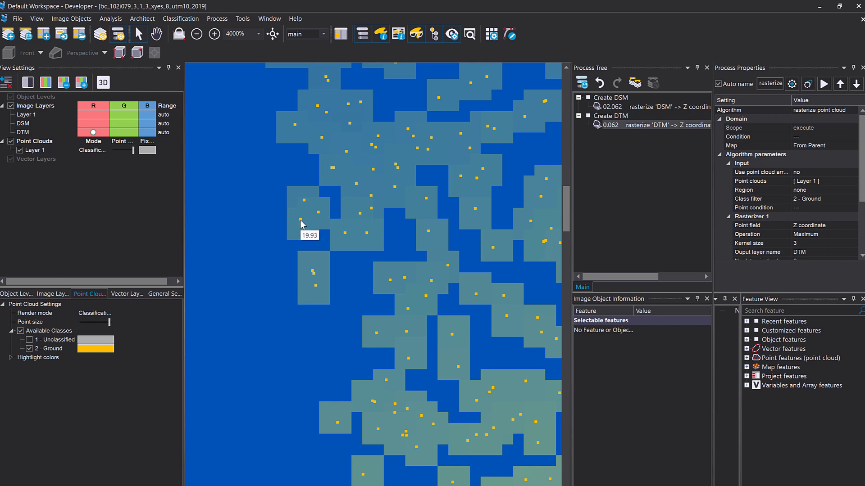
{"action": "left_click", "coordinate": [618, 127]}
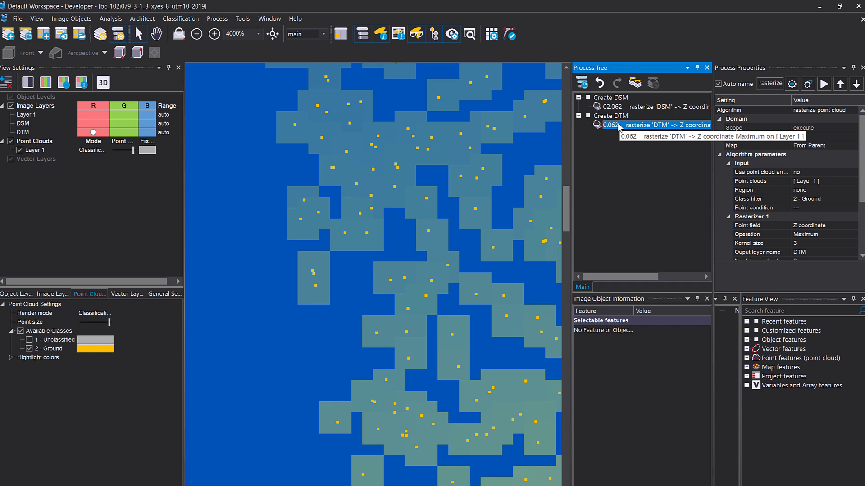
{"action": "left_click", "coordinate": [323, 190]}
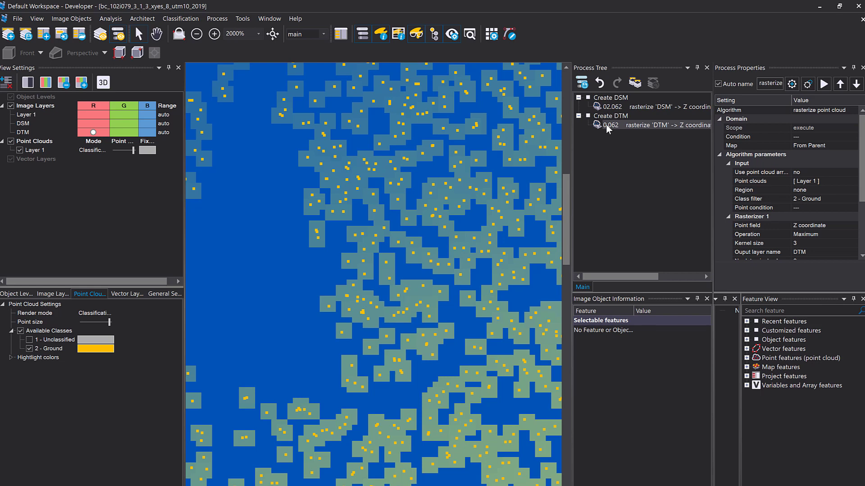
Step: Add a process with the multi-threshold segmentation algorithm below the DTM rasterize process
{"action": "double_click", "coordinate": [614, 151]}
{"action": "type", "text": "mul"}
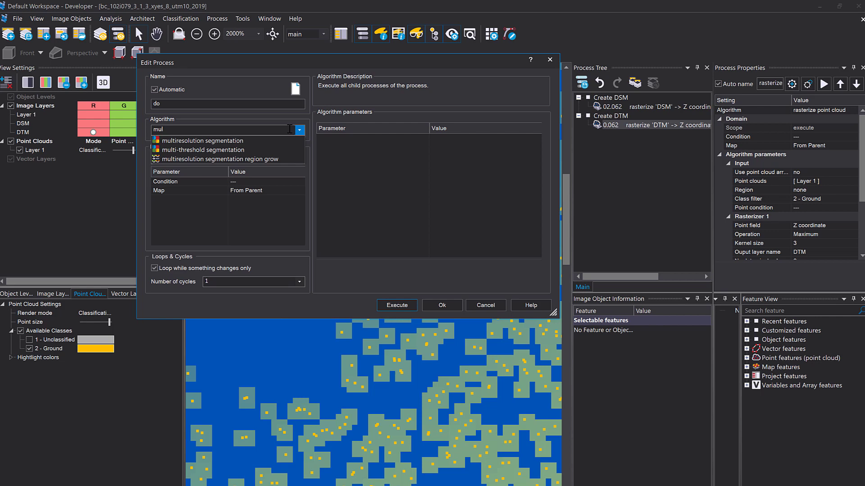
{"action": "left_click", "coordinate": [253, 149]}
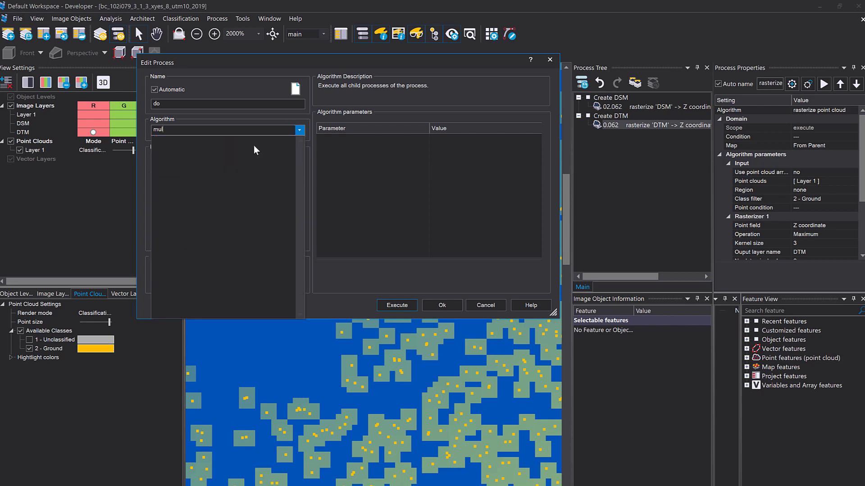
{"action": "left_click", "coordinate": [429, 130]}
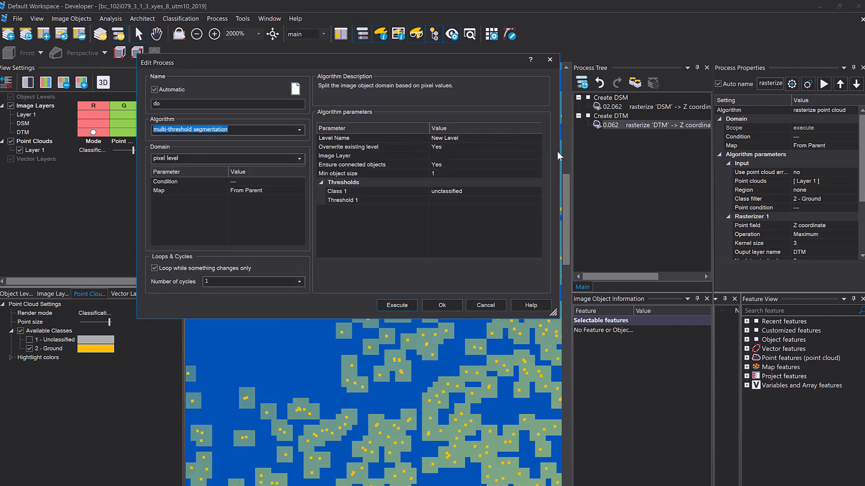
Step: Set the segmentation's image layer to DTM and Threshold 1 to 0, keeping Class 1 as unclassified
{"action": "left_click", "coordinate": [496, 156]}
{"action": "left_click", "coordinate": [537, 156]}
{"action": "left_click", "coordinate": [468, 175]}
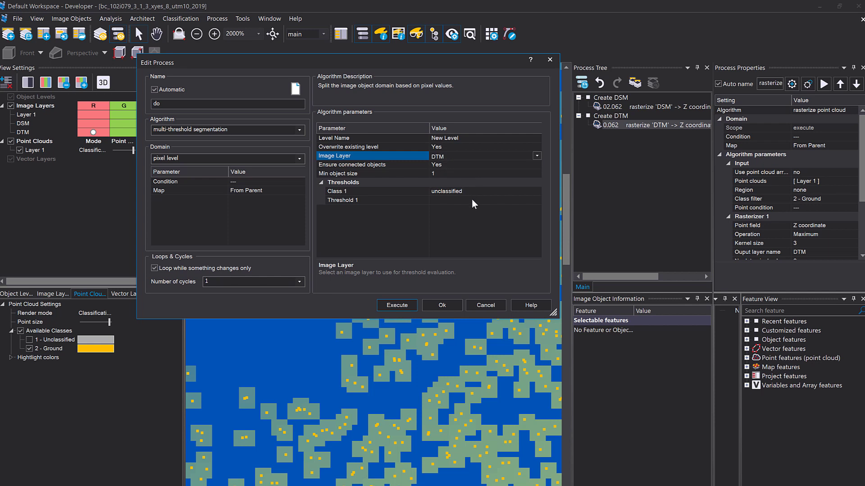
{"action": "left_click", "coordinate": [472, 199]}
{"action": "left_click", "coordinate": [468, 218]}
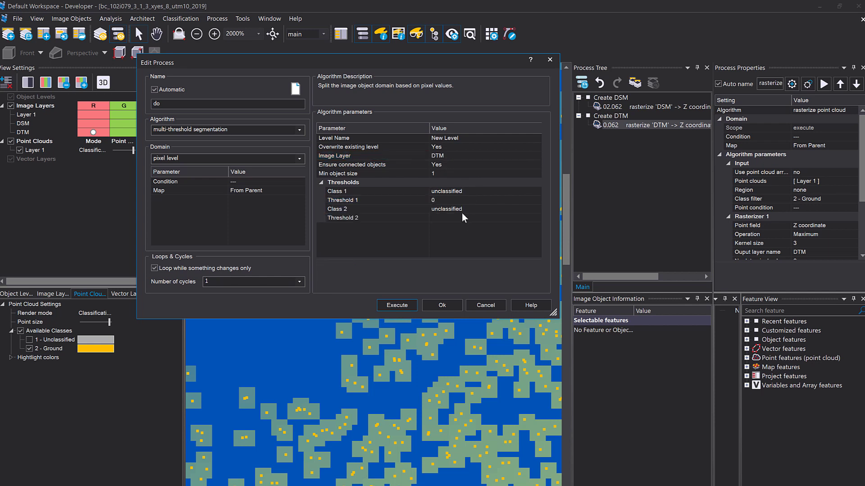
Step: Assign a new green class named "data" as Class 2 of the segmentation and execute the process
{"action": "left_click", "coordinate": [471, 211]}
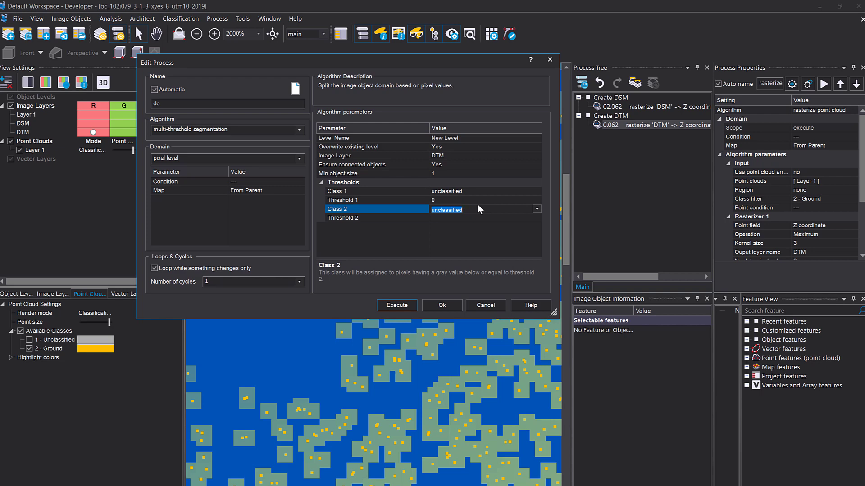
{"action": "type", "text": "data"}
{"action": "key", "text": "Return"}
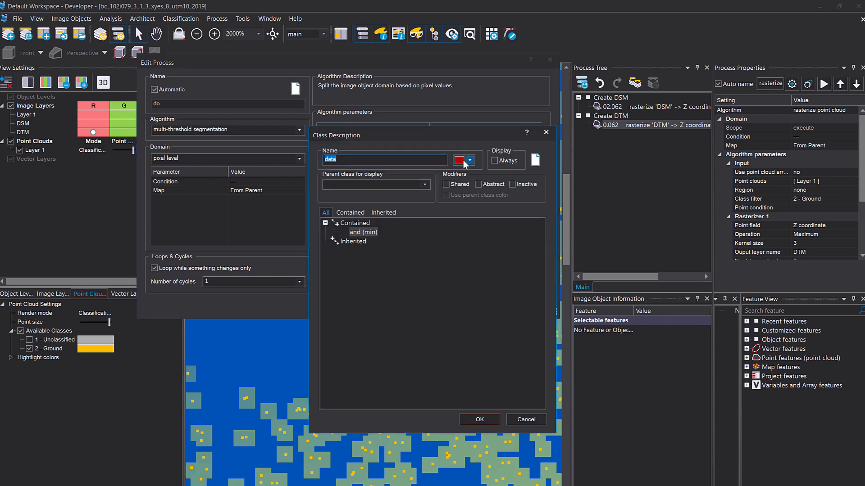
{"action": "left_click", "coordinate": [468, 161]}
{"action": "left_click", "coordinate": [479, 179]}
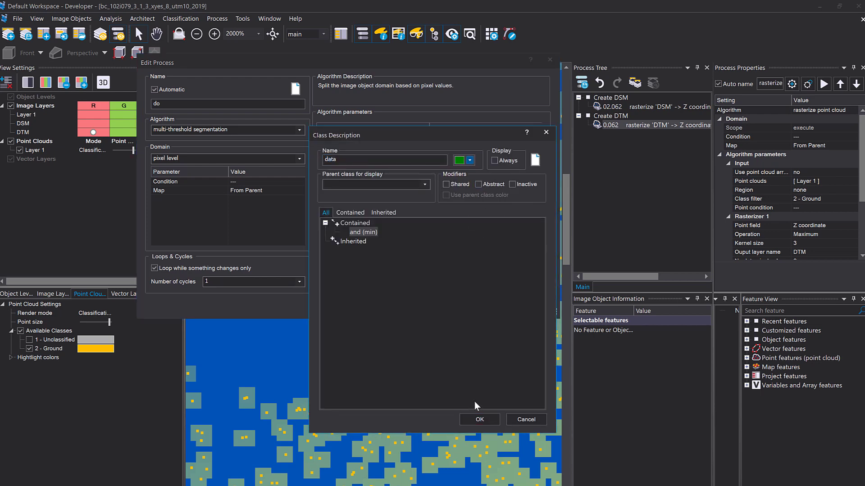
{"action": "left_click", "coordinate": [480, 415]}
{"action": "left_click", "coordinate": [410, 306]}
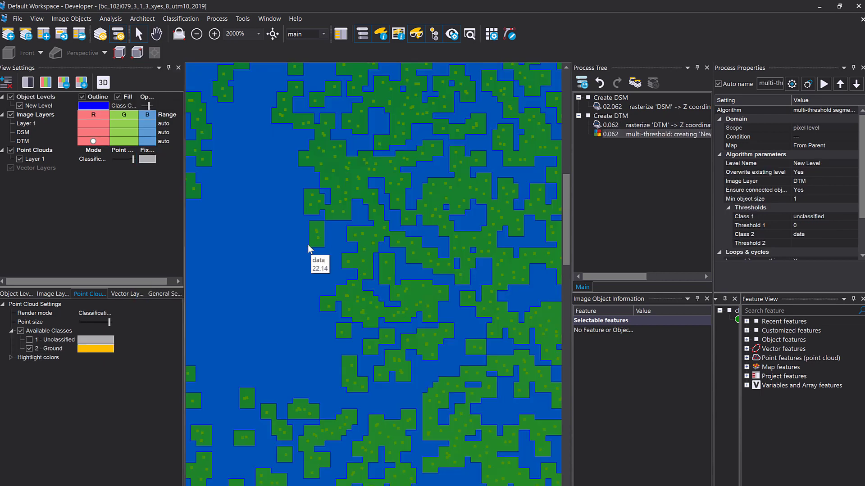
Step: Hide the image layers and inspect the distribution of "data" and unclassified objects across the scene
{"action": "left_click", "coordinate": [11, 114]}
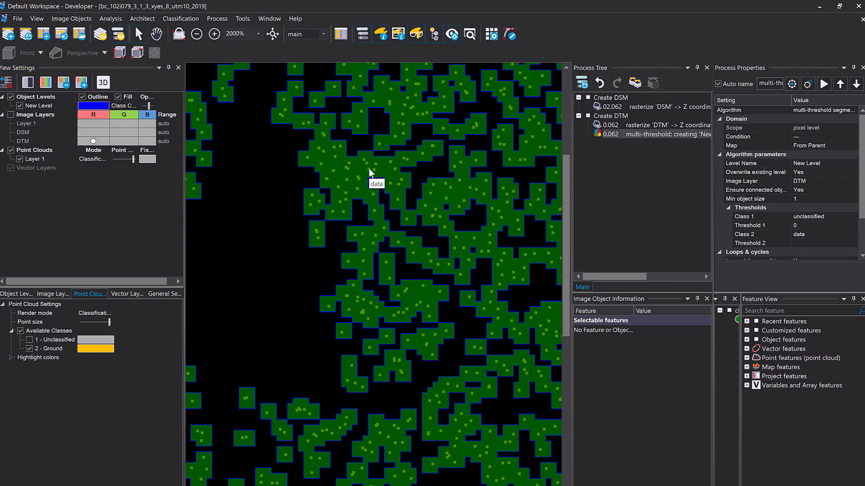
{"action": "scroll", "coordinate": [369, 169], "scroll_direction": "down", "scroll_amount": 4}
{"action": "left_click_drag", "start_coordinate": [428, 223], "coordinate": [330, 205]}
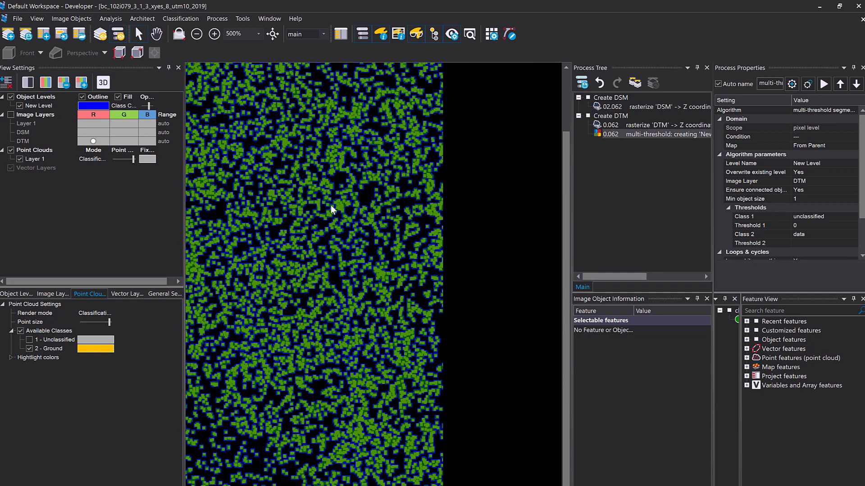
{"action": "left_click_drag", "start_coordinate": [438, 214], "coordinate": [299, 206]}
{"action": "left_click_drag", "start_coordinate": [274, 223], "coordinate": [387, 236]}
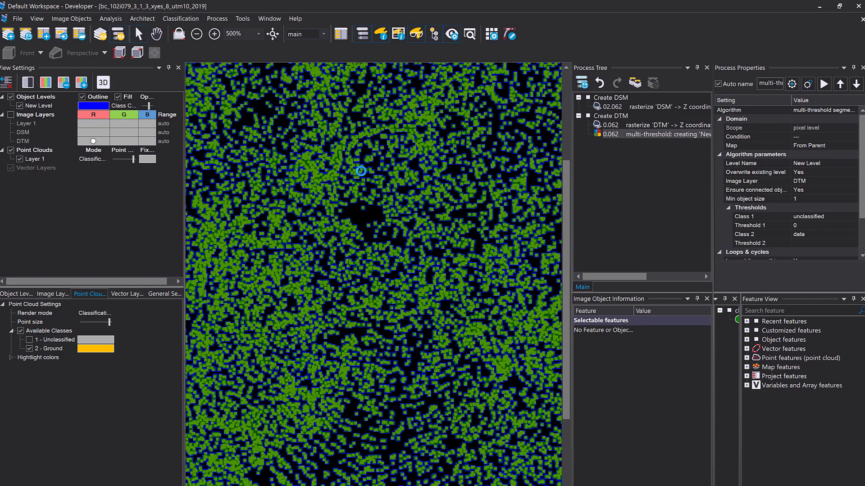
{"action": "scroll", "coordinate": [363, 221], "scroll_direction": "up", "scroll_amount": 1}
{"action": "scroll", "coordinate": [252, 190], "scroll_direction": "up", "scroll_amount": 1}
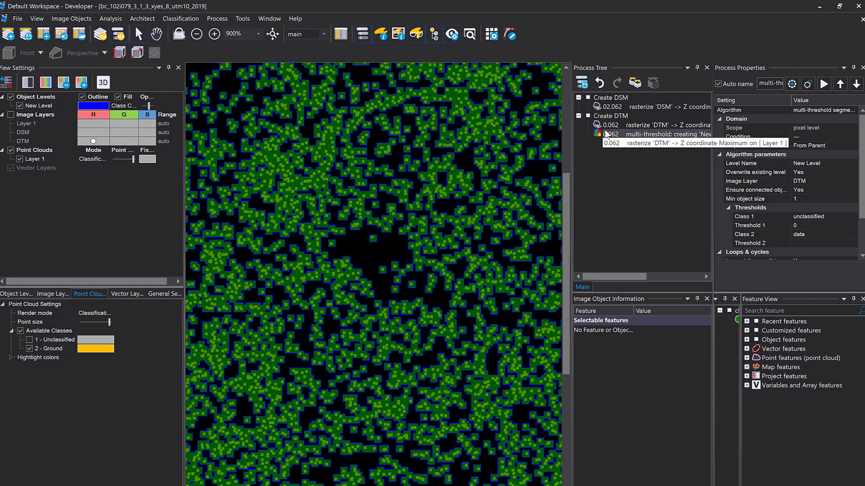
Step: Add a process with the fill pixel values algorithm below the multi-threshold segmentation
{"action": "double_click", "coordinate": [615, 142]}
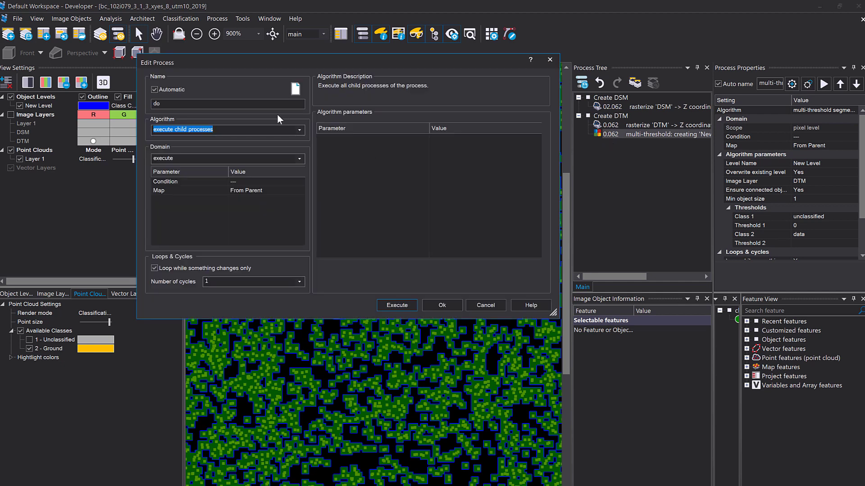
{"action": "type", "text": "fill"}
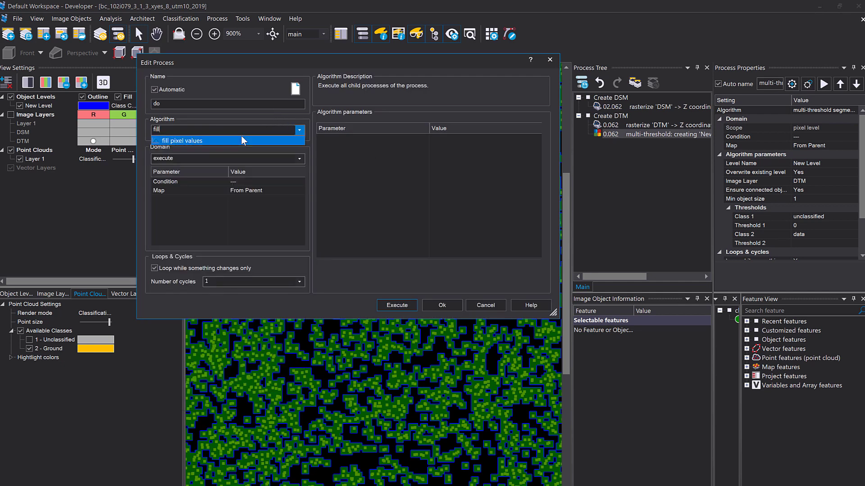
{"action": "left_click", "coordinate": [239, 141]}
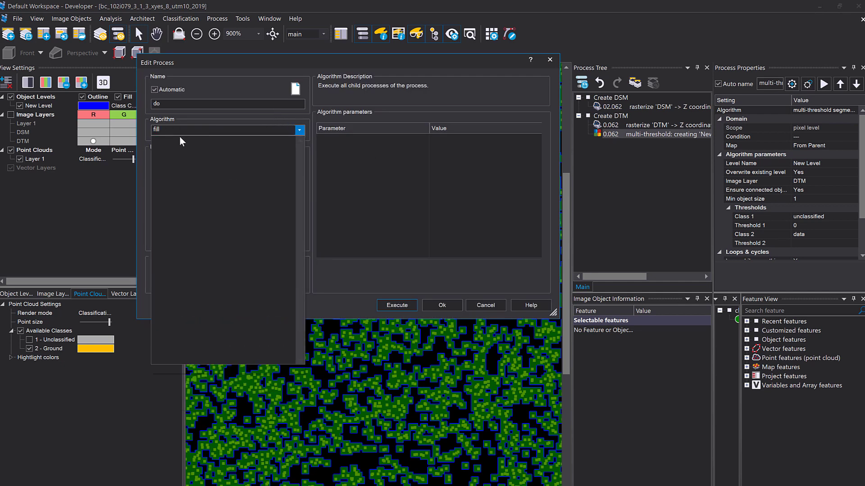
{"action": "left_click", "coordinate": [222, 127]}
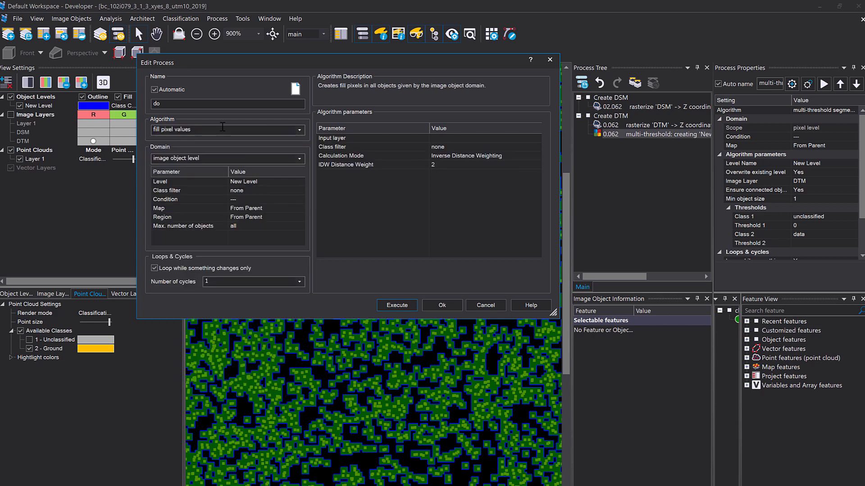
Step: Restrict the fill process's domain to the unclassified class and set its input layer to DTM
{"action": "left_click", "coordinate": [301, 190]}
{"action": "left_click", "coordinate": [301, 190]}
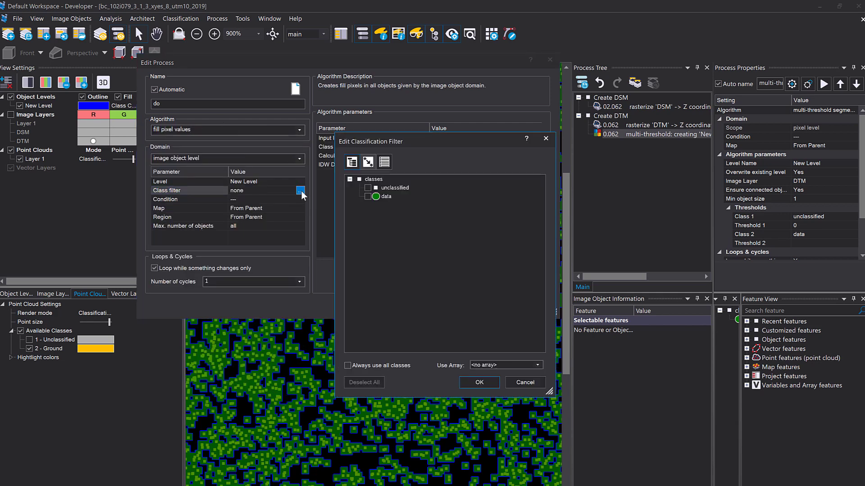
{"action": "left_click", "coordinate": [368, 187]}
{"action": "left_click", "coordinate": [479, 383]}
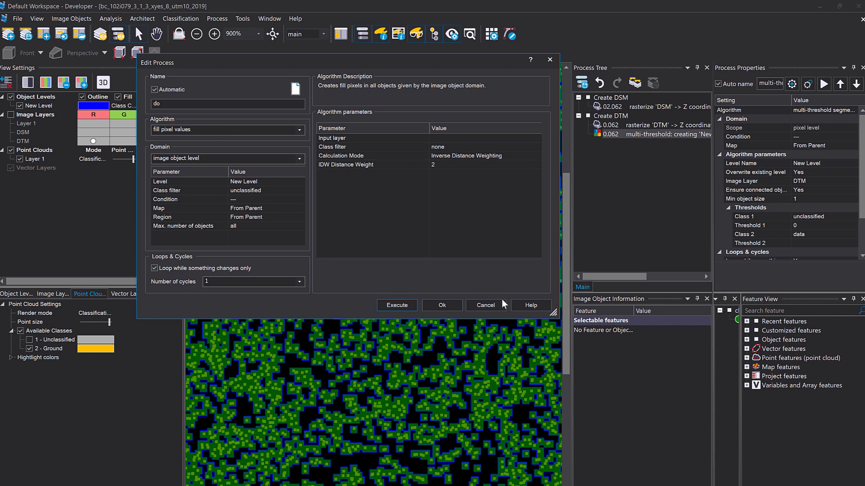
{"action": "left_click", "coordinate": [538, 138]}
{"action": "left_click", "coordinate": [536, 138]}
{"action": "left_click", "coordinate": [472, 157]}
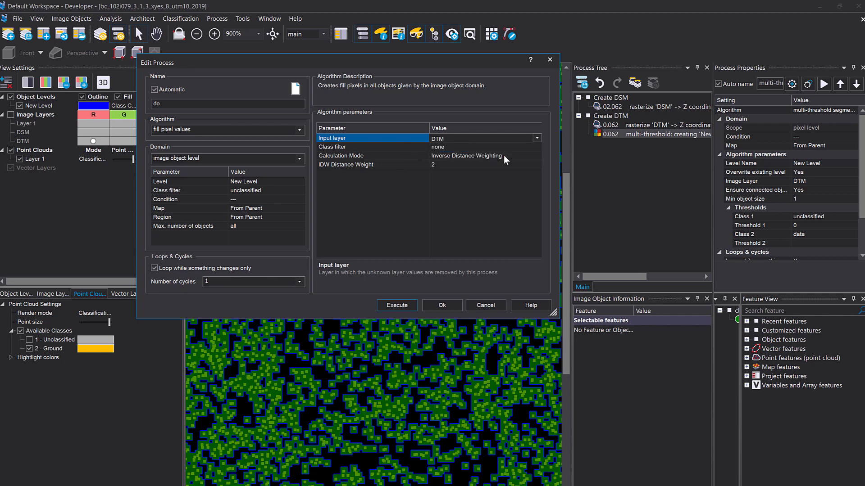
Step: Set the fill process's algorithm class filter to data and execute the process with Inverse Distance Weighting at distance weight 2
{"action": "left_click", "coordinate": [535, 150]}
{"action": "left_click", "coordinate": [379, 197]}
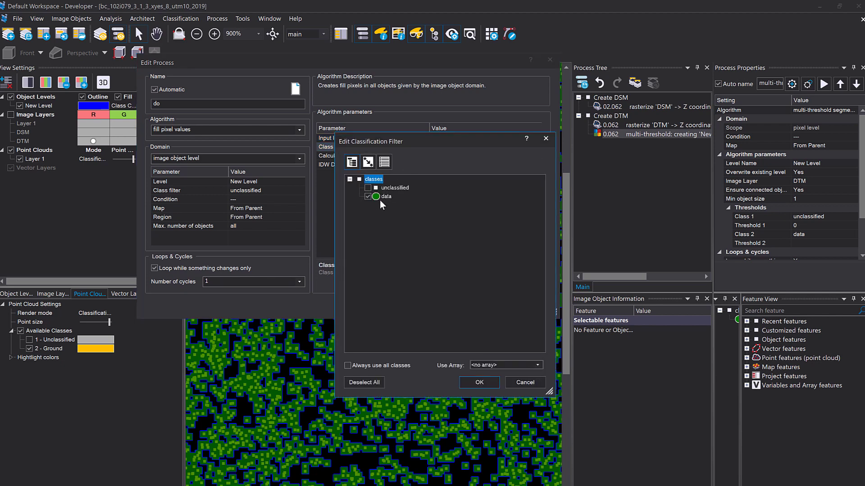
{"action": "left_click", "coordinate": [486, 380]}
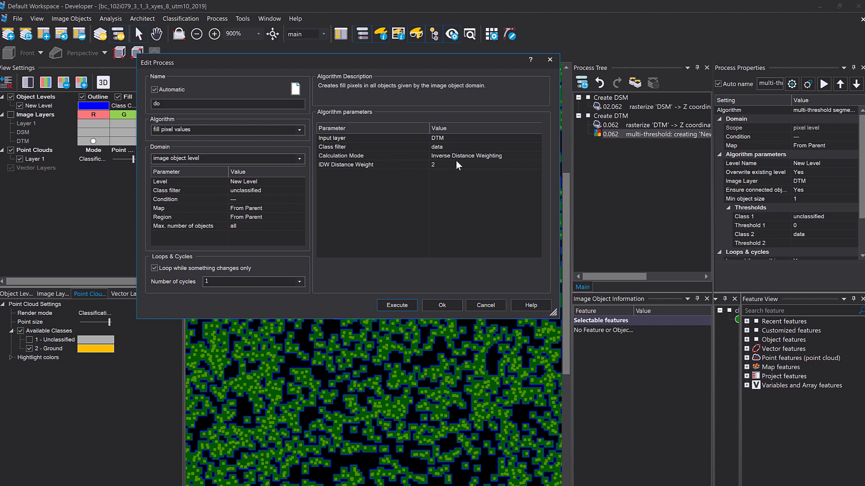
{"action": "left_click", "coordinate": [415, 305]}
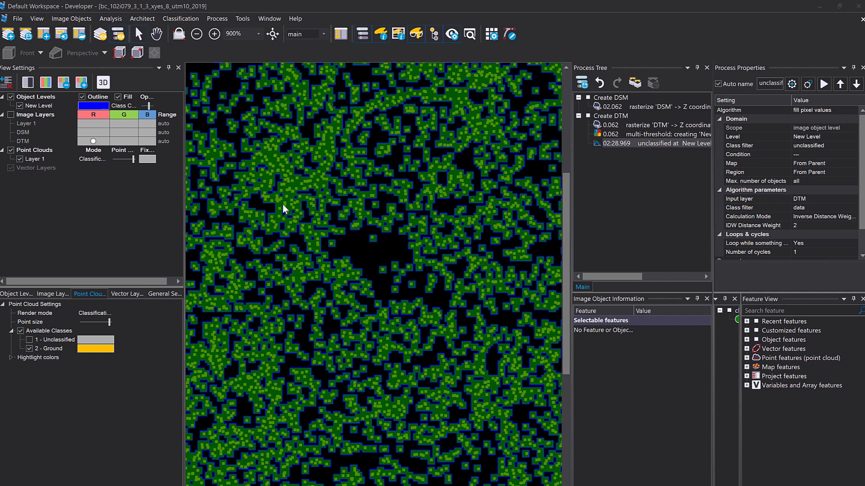
Step: Inspect the large unclassified object and the data pixels surrounding its gaps, and review the fill process's interpolation settings
{"action": "left_click", "coordinate": [379, 252]}
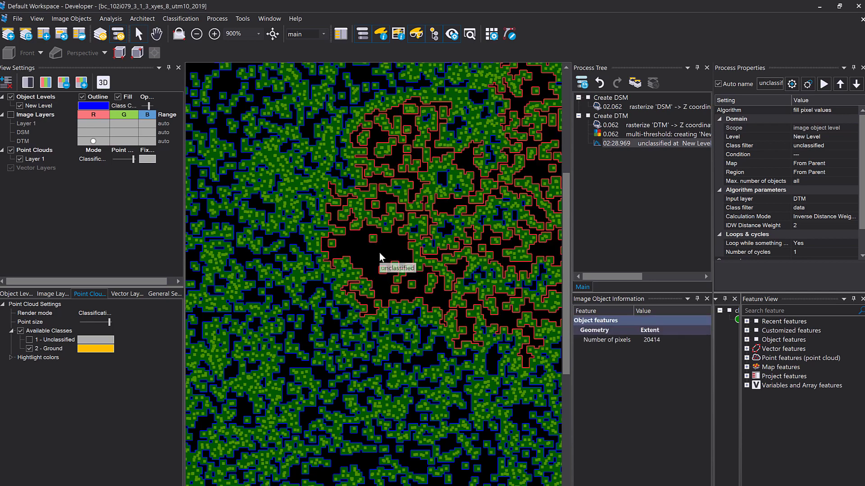
{"action": "left_click_drag", "start_coordinate": [504, 210], "coordinate": [436, 214]}
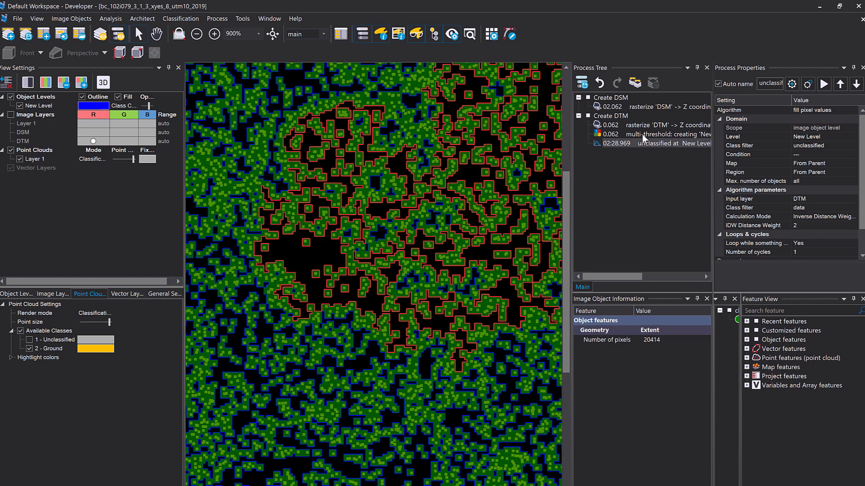
{"action": "double_click", "coordinate": [641, 143]}
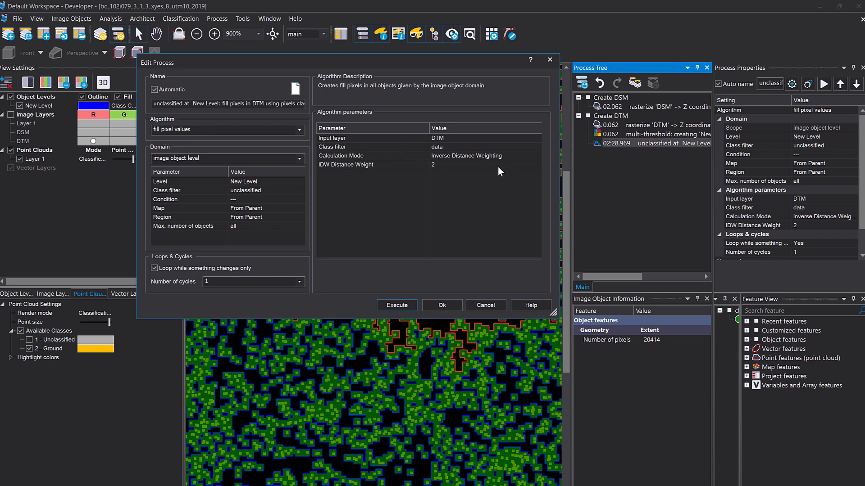
{"action": "left_click", "coordinate": [547, 61]}
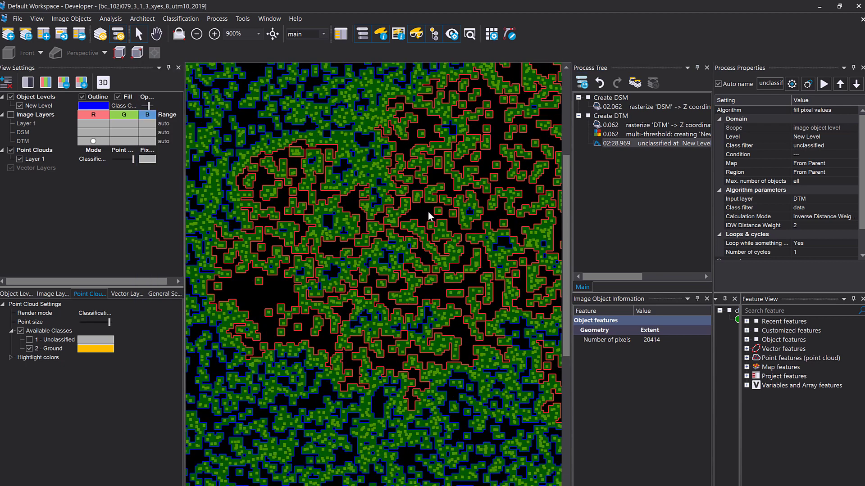
{"action": "left_click", "coordinate": [411, 212]}
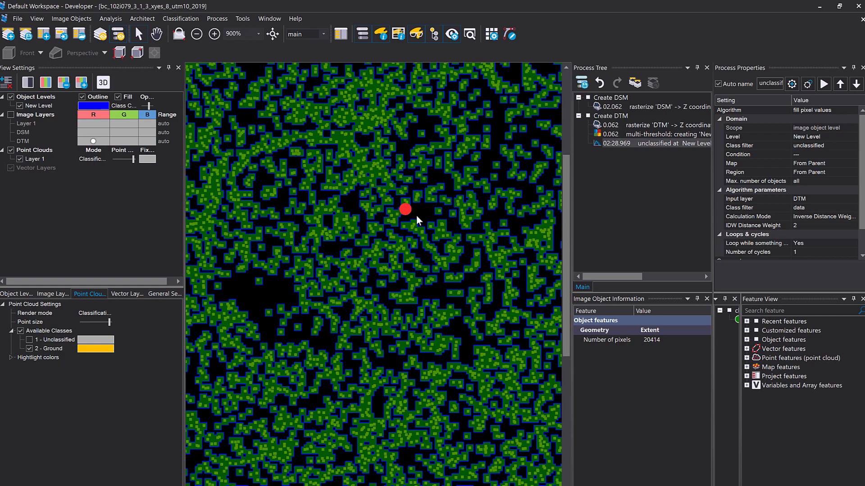
{"action": "left_click", "coordinate": [416, 216]}
{"action": "left_click_drag", "start_coordinate": [463, 205], "coordinate": [395, 227]}
{"action": "scroll", "coordinate": [414, 199], "scroll_direction": "down", "scroll_amount": 3}
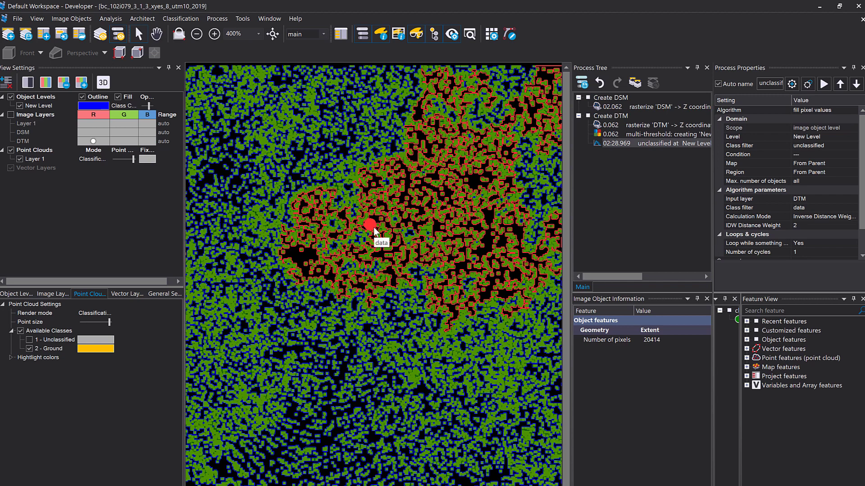
{"action": "scroll", "coordinate": [374, 231], "scroll_direction": "up", "scroll_amount": 2}
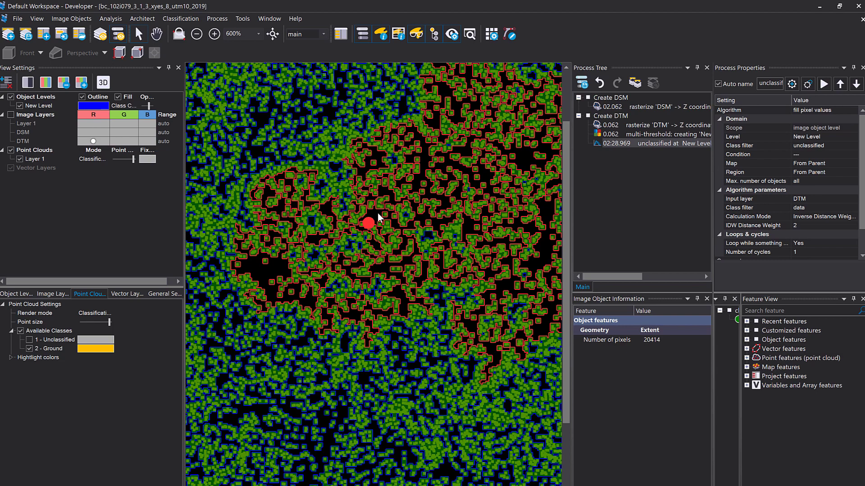
Step: Show the image layers, hide the object levels and point clouds, and inspect the filled DTM across the whole scene
{"action": "left_click", "coordinate": [11, 115]}
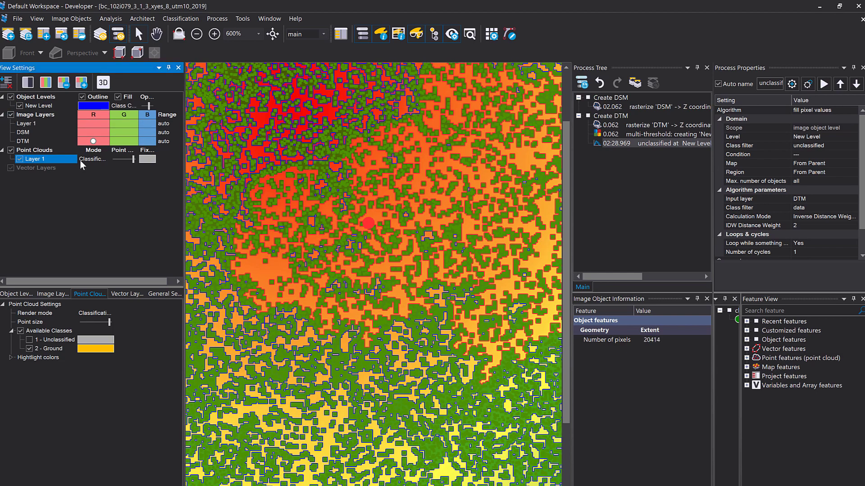
{"action": "left_click", "coordinate": [11, 97]}
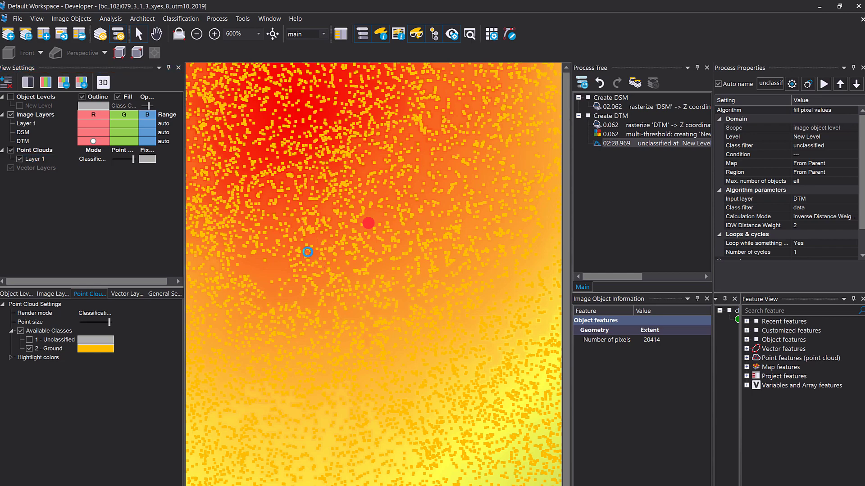
{"action": "scroll", "coordinate": [253, 251], "scroll_direction": "down", "scroll_amount": 2}
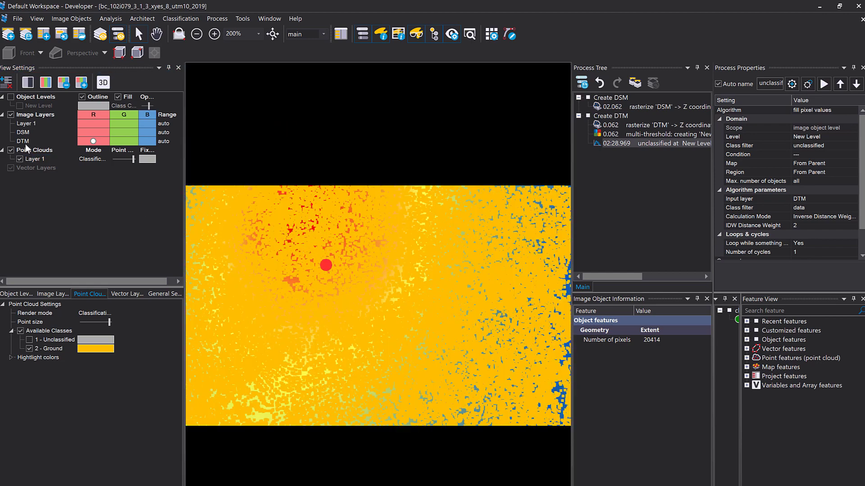
{"action": "left_click", "coordinate": [11, 150]}
{"action": "left_click_drag", "start_coordinate": [298, 216], "coordinate": [512, 256]}
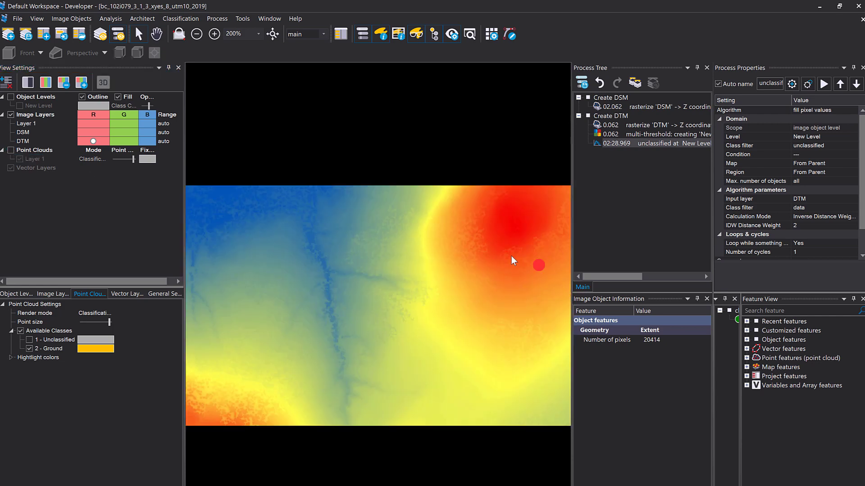
{"action": "scroll", "coordinate": [405, 296], "scroll_direction": "down", "scroll_amount": 1}
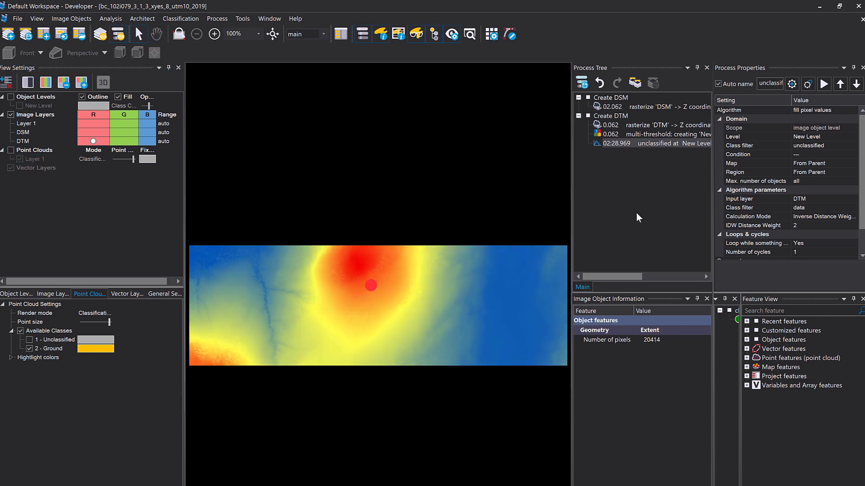
Step: Set the kernel size of the DTM rasterization process to 7 and execute it
{"action": "left_click", "coordinate": [616, 127]}
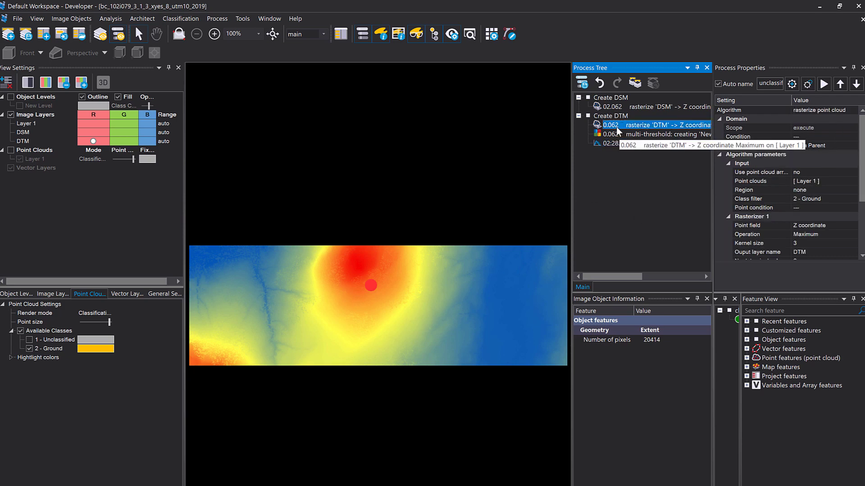
{"action": "double_click", "coordinate": [616, 127]}
{"action": "left_click", "coordinate": [443, 219]}
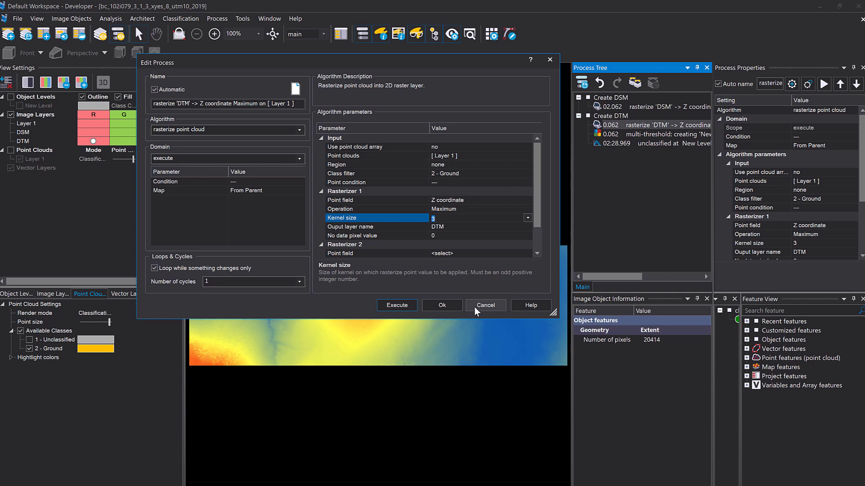
{"action": "type", "text": "7"}
{"action": "left_click", "coordinate": [391, 303]}
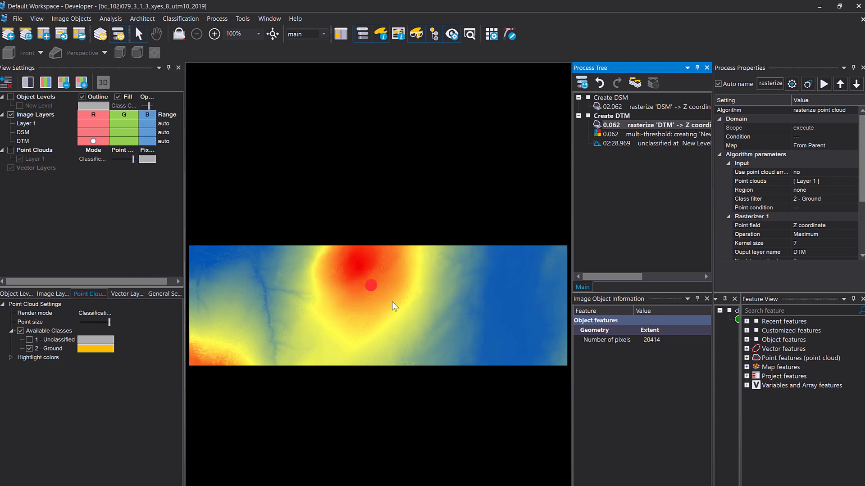
Step: Display the DTM layer in the red channel and inspect the gaps in the raster produced with kernel size 7
{"action": "left_click", "coordinate": [605, 136]}
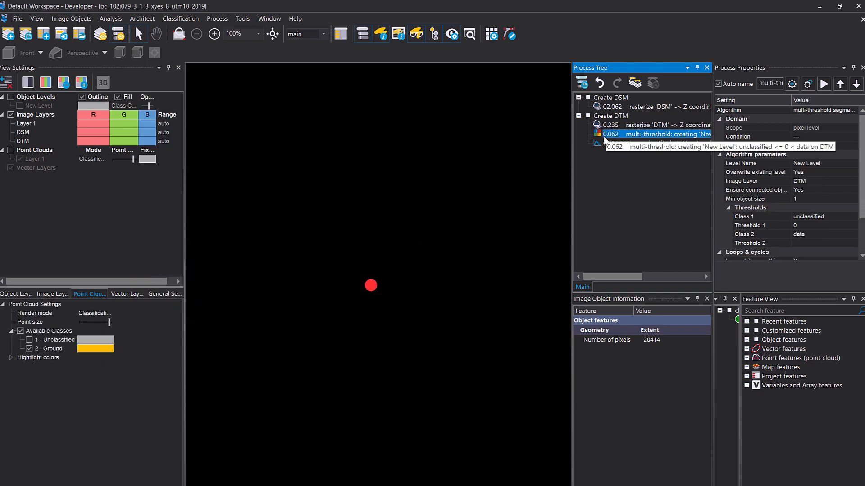
{"action": "right_click", "coordinate": [605, 140]}
{"action": "left_click", "coordinate": [82, 141]}
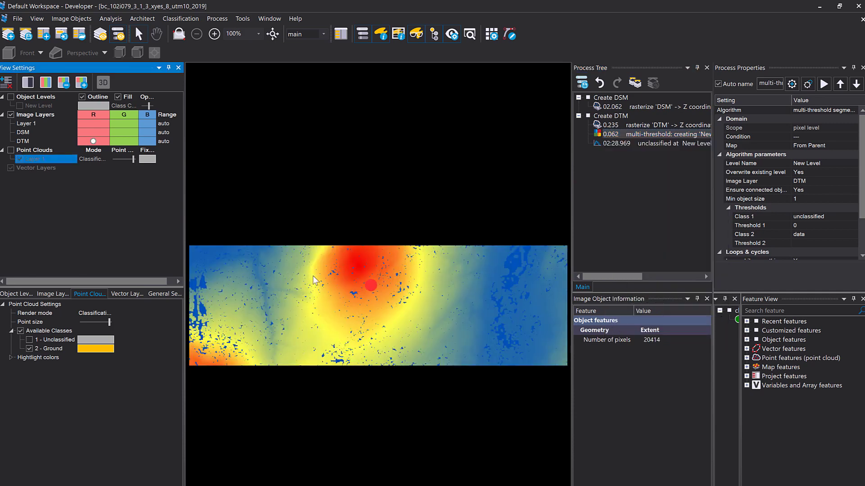
{"action": "scroll", "coordinate": [311, 277], "scroll_direction": "up", "scroll_amount": 1}
{"action": "left_click_drag", "start_coordinate": [305, 271], "coordinate": [388, 299]}
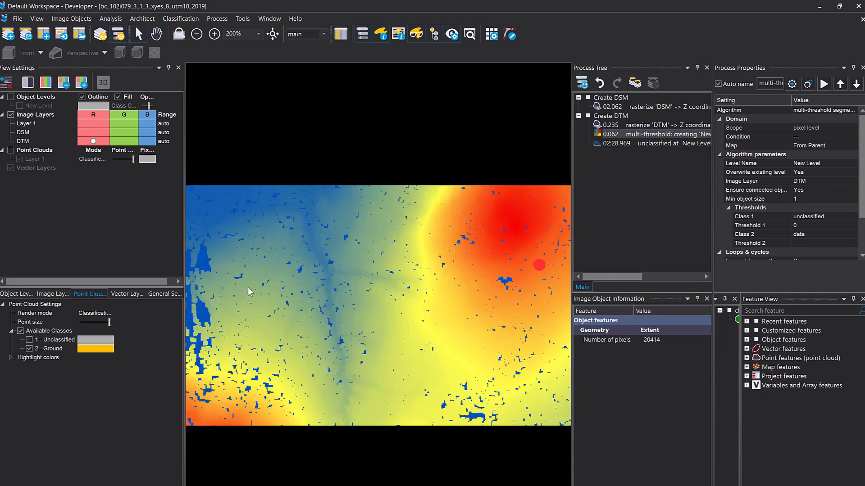
{"action": "scroll", "coordinate": [283, 231], "scroll_direction": "up", "scroll_amount": 2}
Step: Execute the multi-threshold segmentation on the kernel size 7 DTM and show the object levels over the whole scene
{"action": "right_click", "coordinate": [611, 135]}
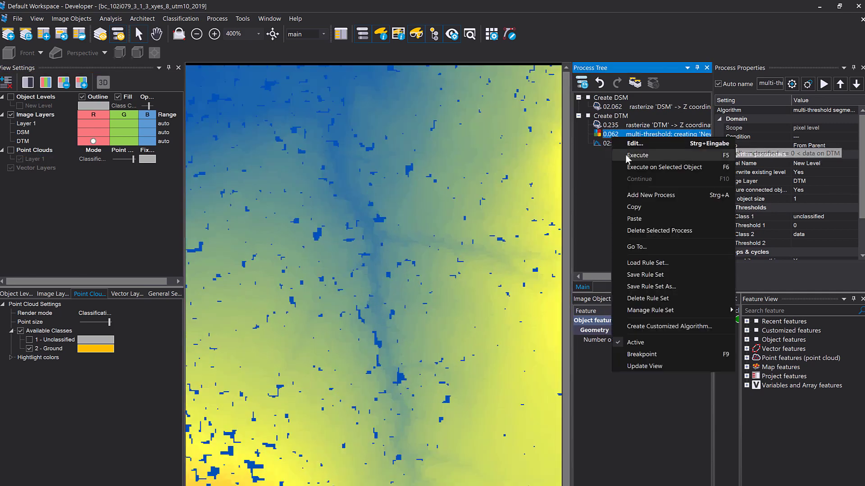
{"action": "left_click", "coordinate": [625, 154]}
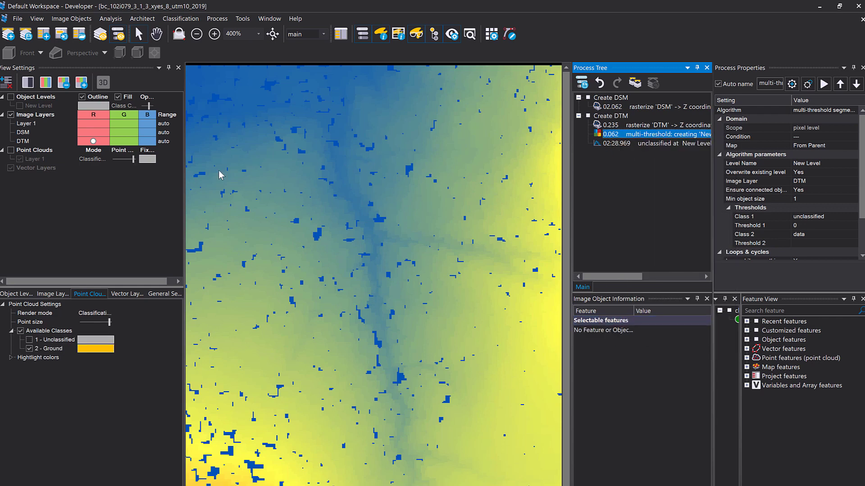
{"action": "left_click", "coordinate": [11, 97]}
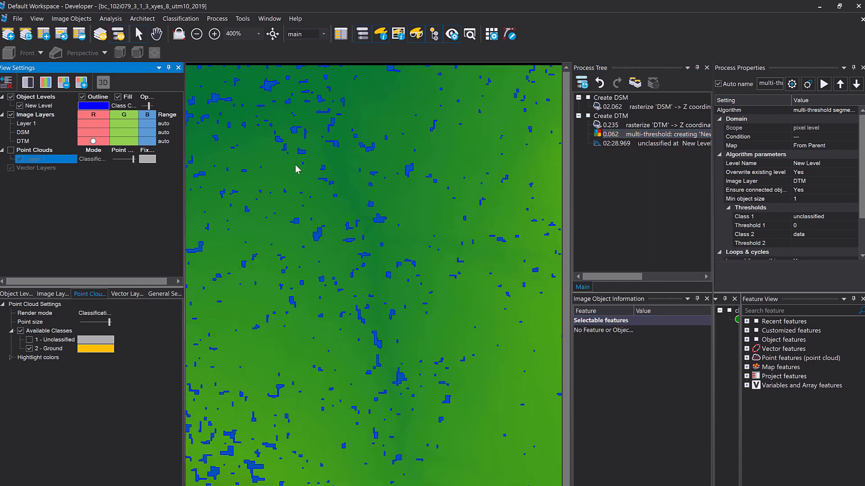
{"action": "scroll", "coordinate": [478, 232], "scroll_direction": "down", "scroll_amount": 3}
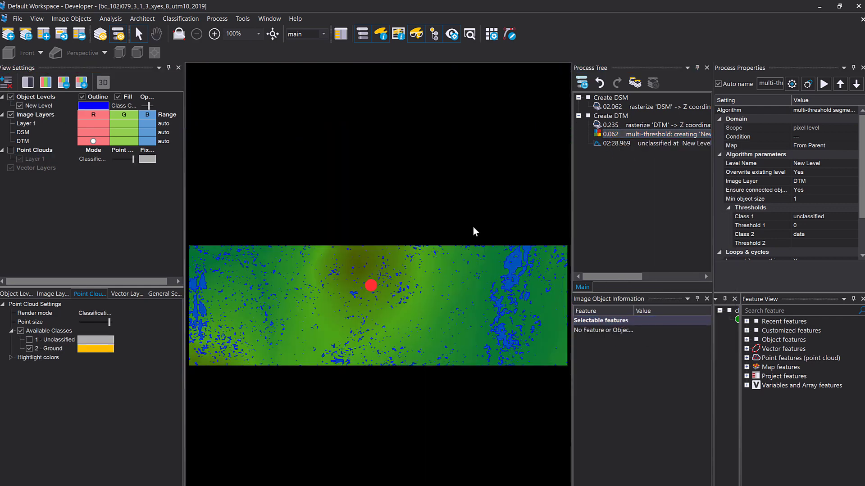
Step: Execute the fill pixel values process on the kernel size 7 DTM, hide the object levels and inspect the surface
{"action": "right_click", "coordinate": [608, 144]}
{"action": "left_click", "coordinate": [622, 165]}
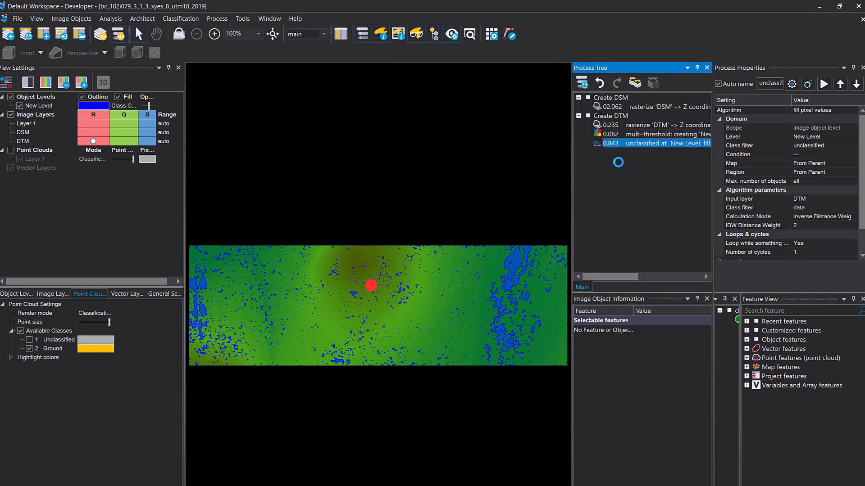
{"action": "scroll", "coordinate": [290, 292], "scroll_direction": "up", "scroll_amount": 3}
{"action": "scroll", "coordinate": [334, 289], "scroll_direction": "down", "scroll_amount": 3}
{"action": "scroll", "coordinate": [347, 286], "scroll_direction": "up", "scroll_amount": 3}
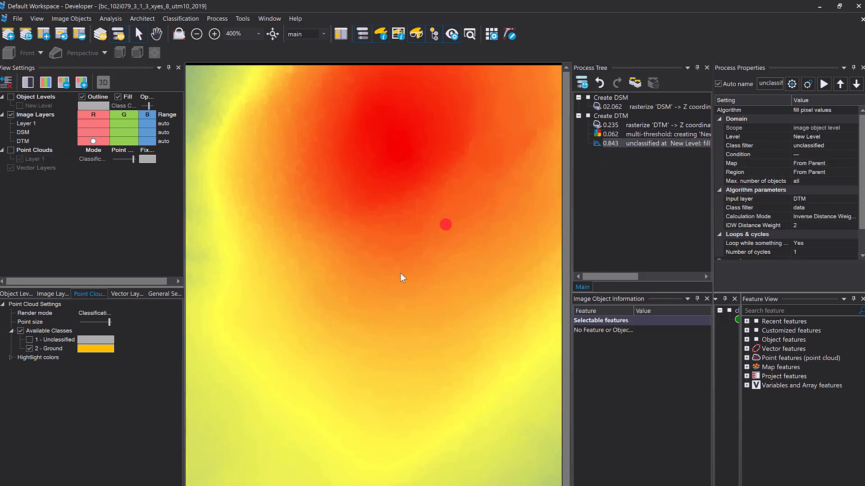
{"action": "scroll", "coordinate": [400, 273], "scroll_direction": "down", "scroll_amount": 3}
{"action": "scroll", "coordinate": [403, 273], "scroll_direction": "up", "scroll_amount": 3}
{"action": "scroll", "coordinate": [477, 270], "scroll_direction": "down", "scroll_amount": 2}
Step: Set the DTM rasterization's kernel size to 3 and execute the process
{"action": "double_click", "coordinate": [624, 125]}
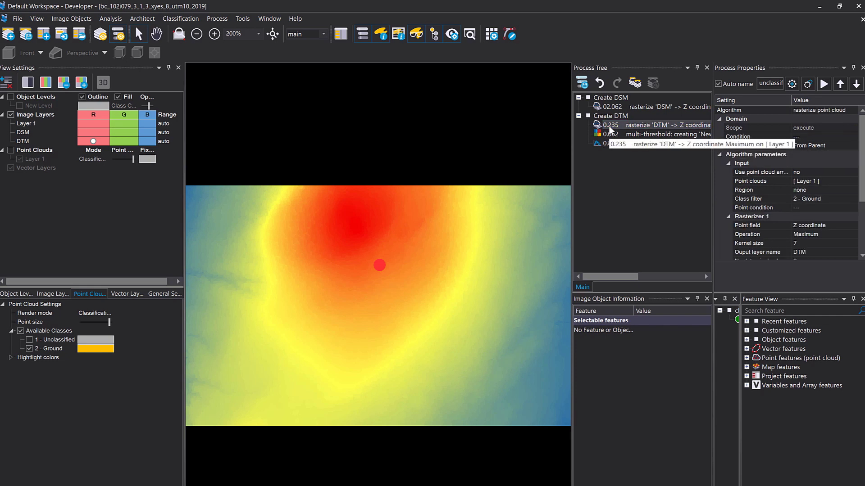
{"action": "left_click", "coordinate": [445, 218]}
{"action": "type", "text": "3"}
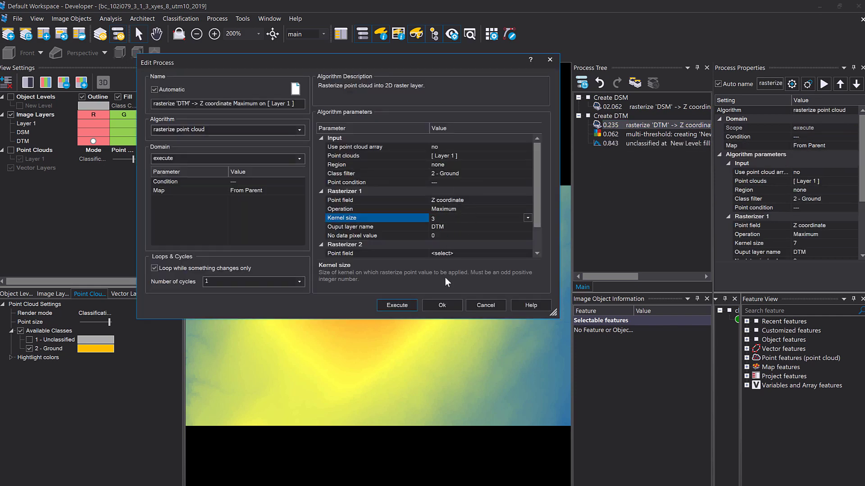
{"action": "left_click", "coordinate": [442, 306]}
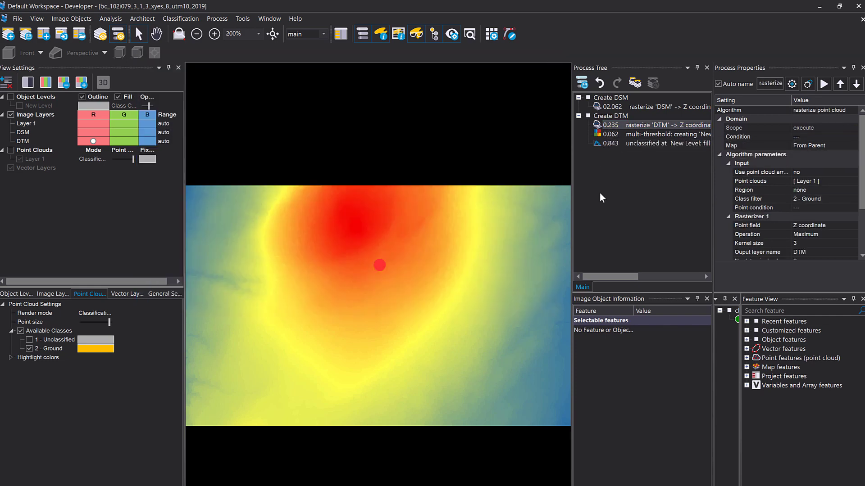
{"action": "double_click", "coordinate": [605, 126]}
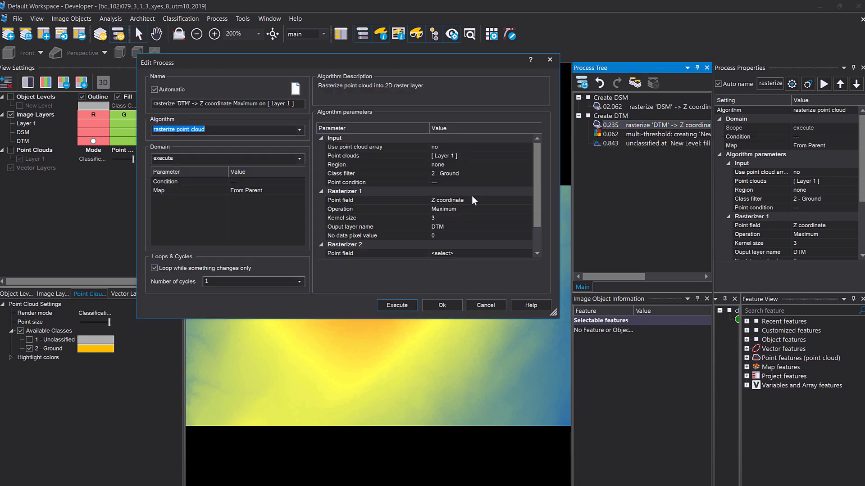
{"action": "left_click", "coordinate": [435, 305]}
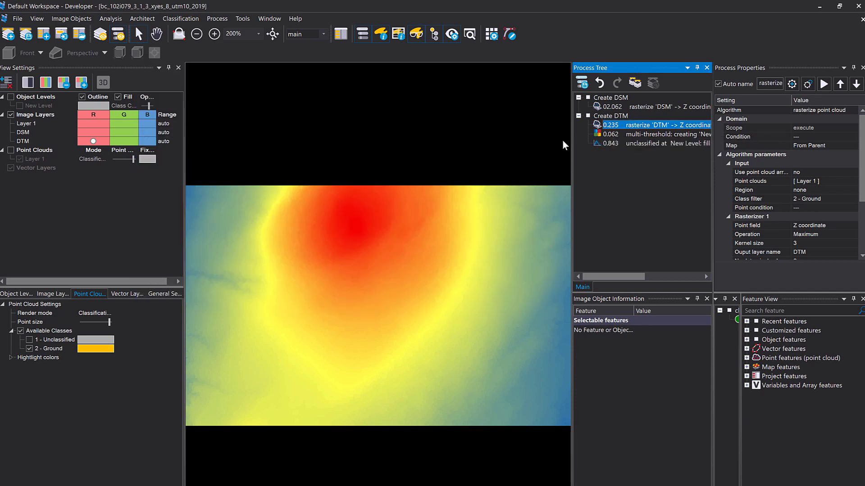
{"action": "key", "text": "F5"}
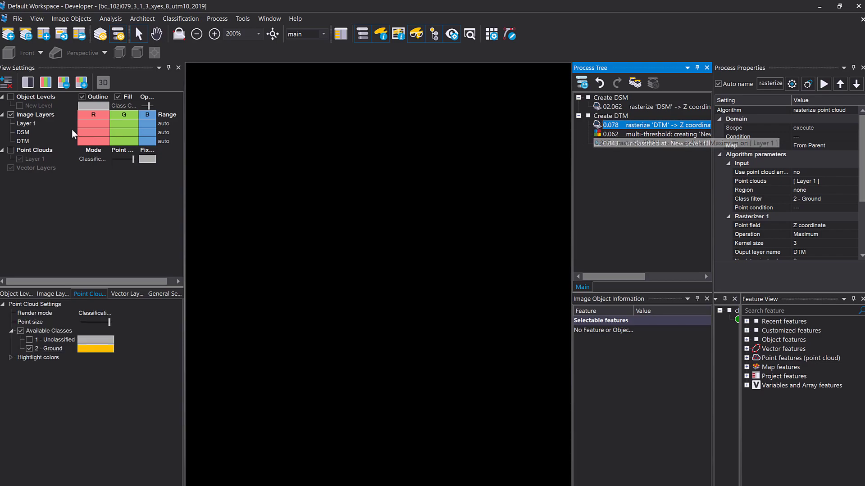
Step: Display the DTM layer in the red channel to examine its gaps, and select the multi-threshold segmentation process
{"action": "left_click", "coordinate": [85, 142]}
{"action": "scroll", "coordinate": [328, 277], "scroll_direction": "up", "scroll_amount": 1}
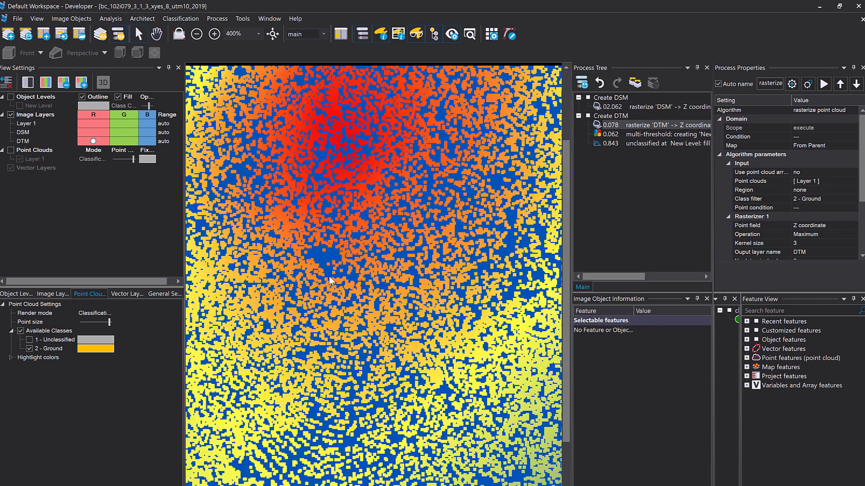
{"action": "scroll", "coordinate": [329, 276], "scroll_direction": "up", "scroll_amount": 1}
{"action": "left_click", "coordinate": [604, 134]}
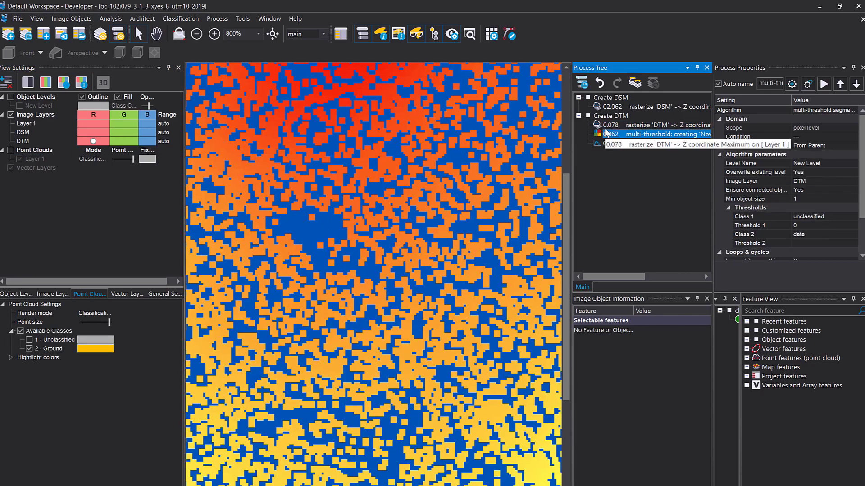
Step: Add a pixel filter 2D (openCV, prototype) process after the DTM rasterization and set its filter to morphology
{"action": "left_click", "coordinate": [610, 126]}
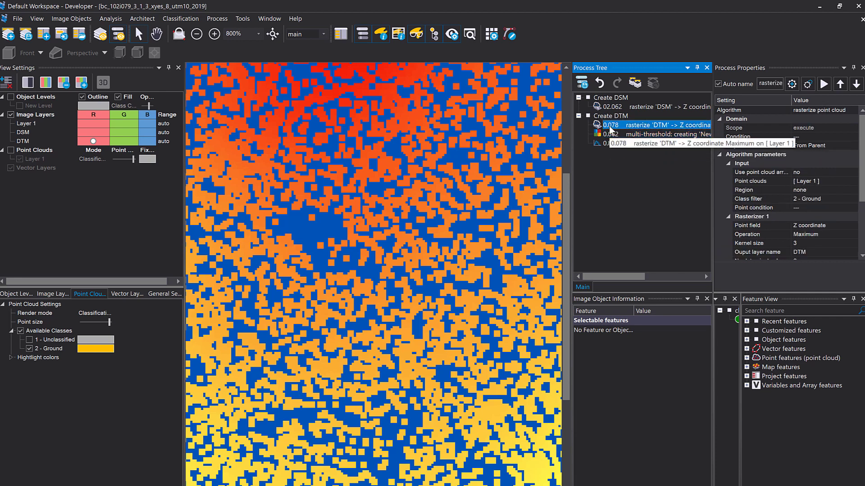
{"action": "key", "text": "ctrl+a"}
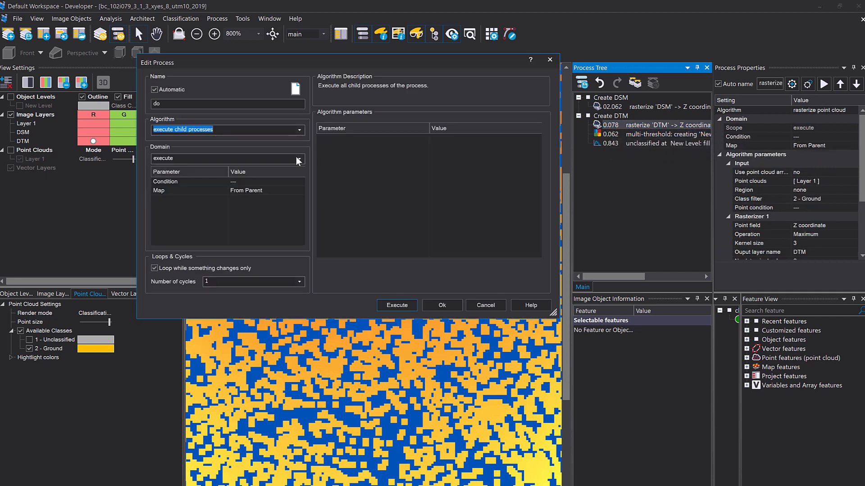
{"action": "left_click", "coordinate": [296, 134]}
{"action": "left_click_drag", "start_coordinate": [299, 166], "coordinate": [304, 241]}
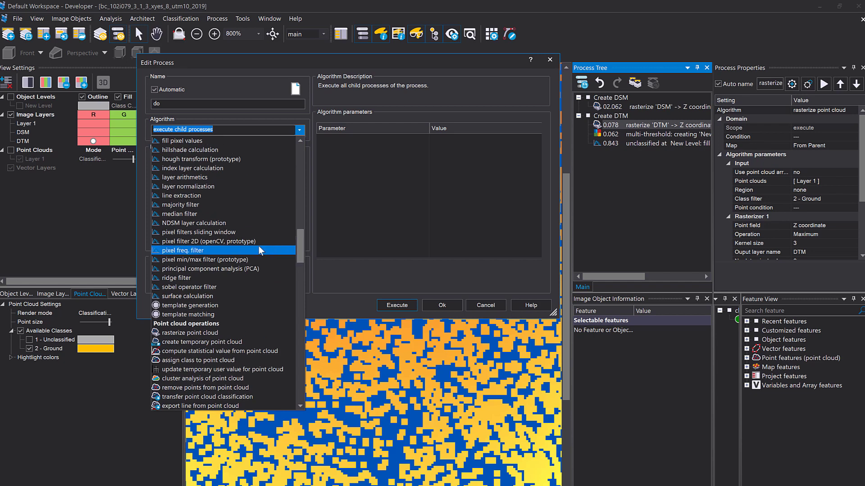
{"action": "left_click", "coordinate": [236, 242]}
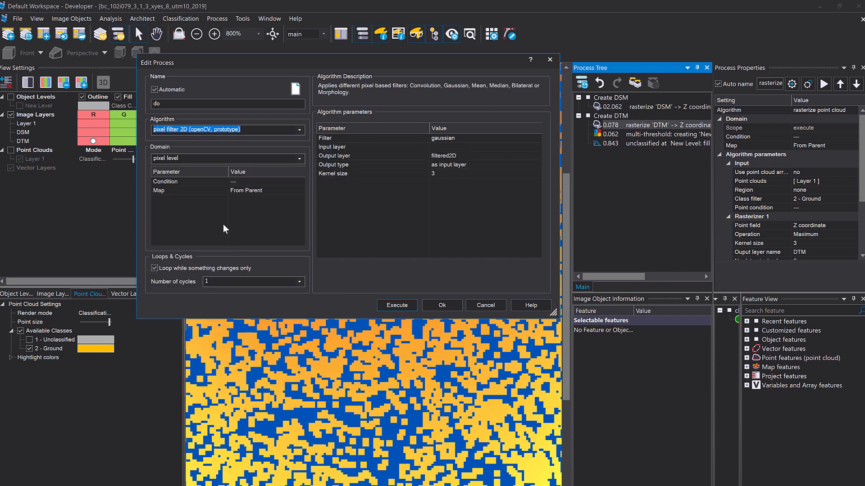
{"action": "left_click", "coordinate": [269, 128]}
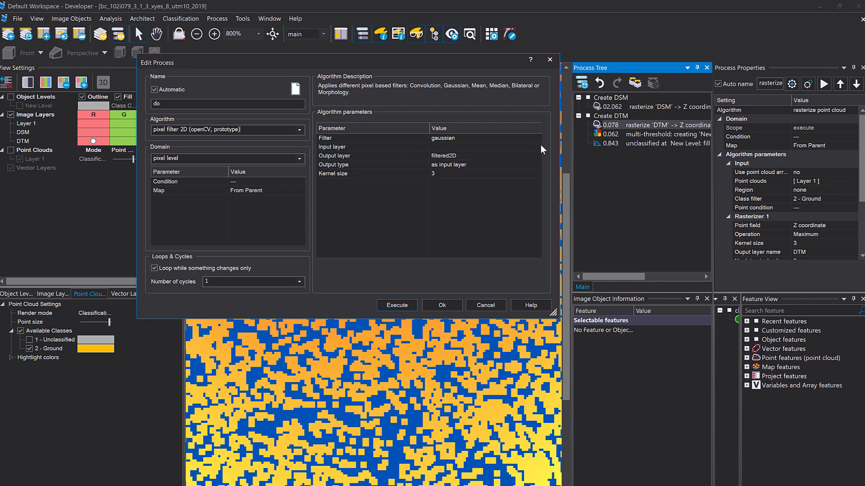
{"action": "left_click", "coordinate": [539, 136]}
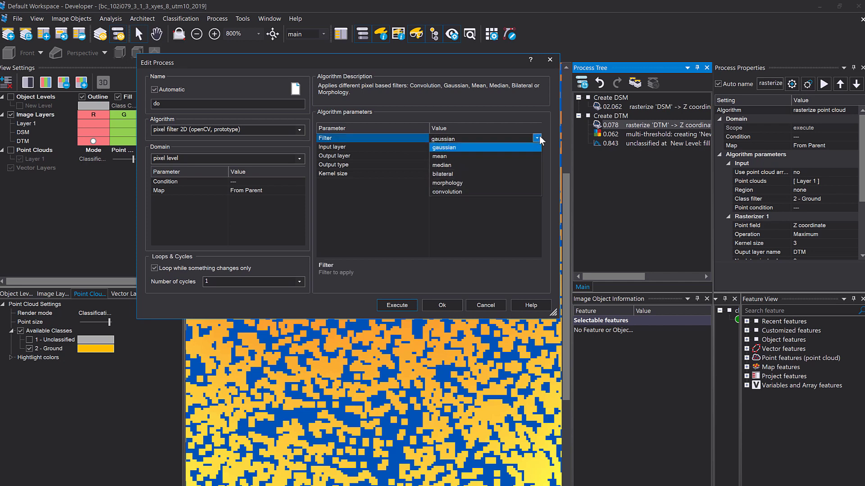
{"action": "left_click", "coordinate": [496, 183]}
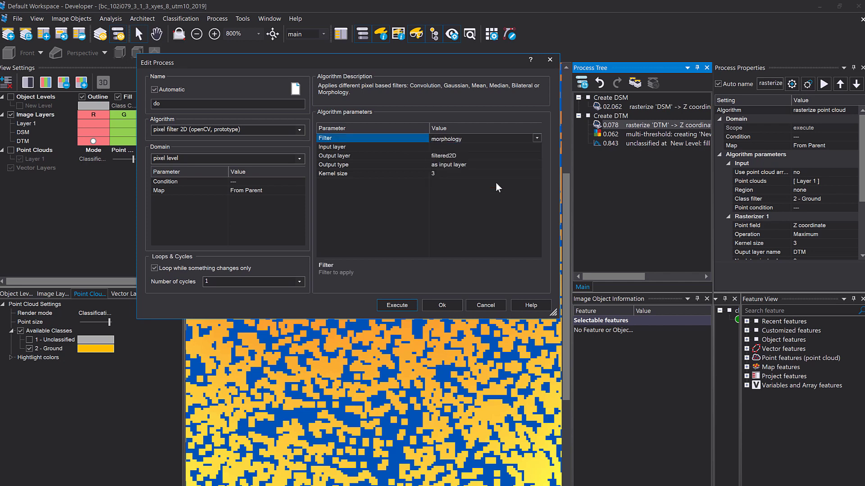
Step: Set both the input layer and the output layer of the morphology filter to DTM
{"action": "left_click", "coordinate": [539, 164]}
{"action": "left_click", "coordinate": [539, 163]}
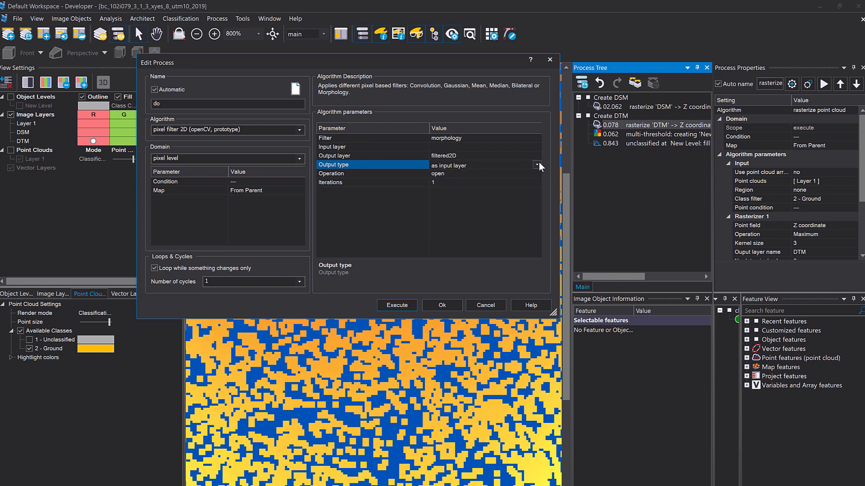
{"action": "left_click", "coordinate": [538, 157]}
{"action": "left_click", "coordinate": [538, 156]}
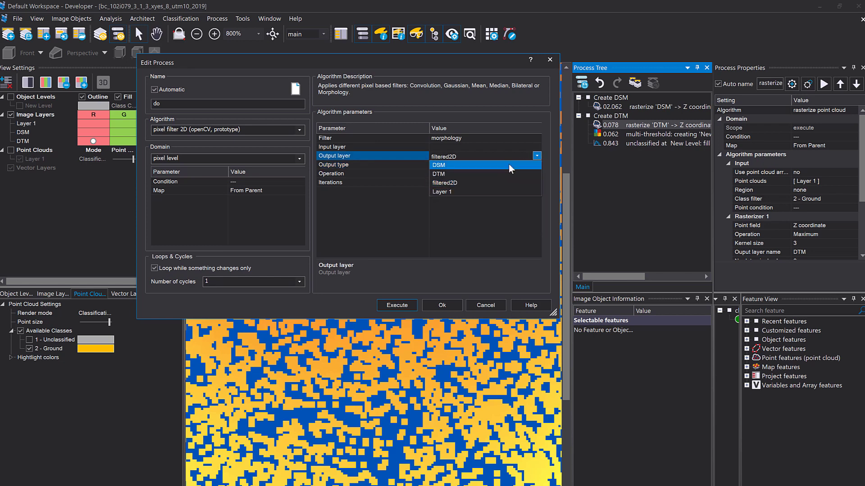
{"action": "left_click", "coordinate": [499, 171]}
{"action": "left_click", "coordinate": [535, 147]}
{"action": "left_click", "coordinate": [536, 147]}
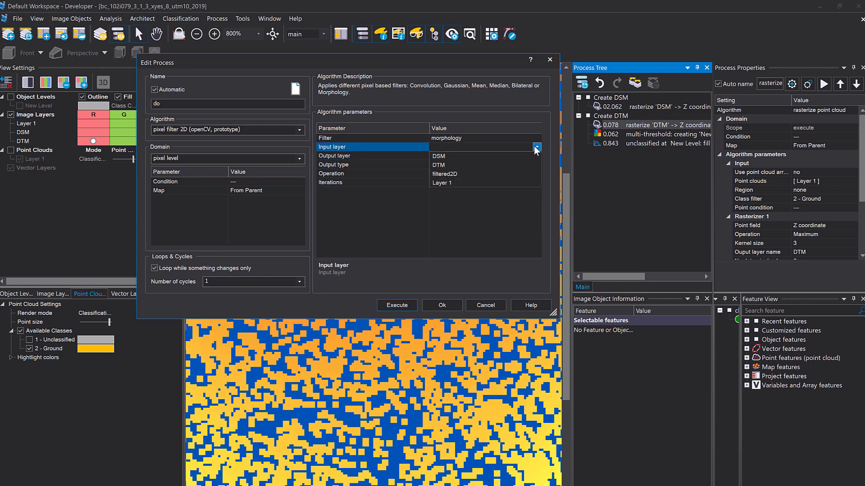
{"action": "left_click", "coordinate": [499, 165]}
Step: Set the morphology operation to dilate with 3 iterations
{"action": "left_click", "coordinate": [393, 176]}
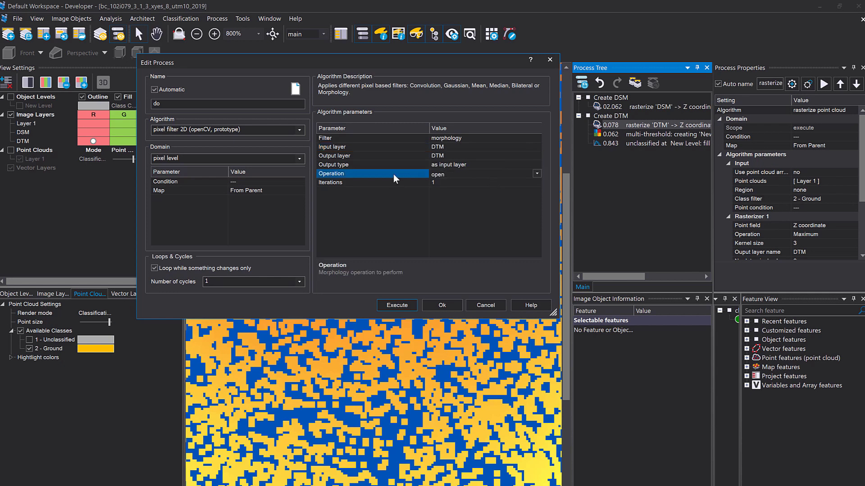
{"action": "left_click", "coordinate": [538, 174]}
{"action": "left_click", "coordinate": [464, 190]}
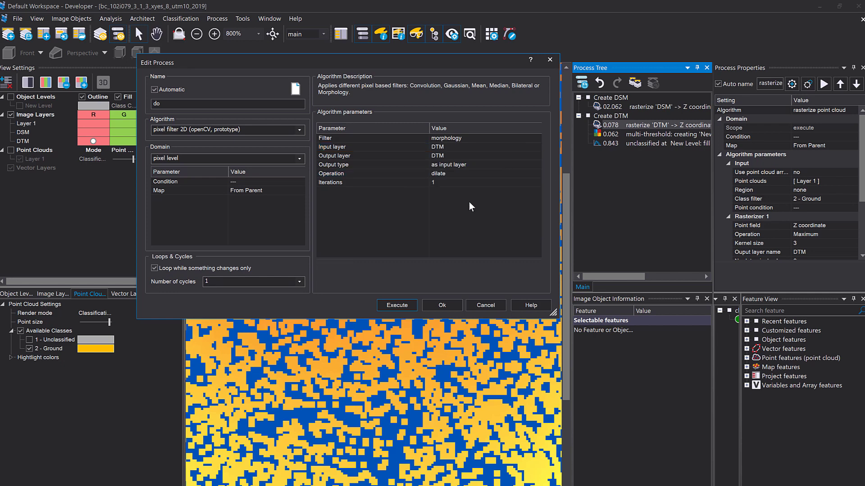
{"action": "left_click", "coordinate": [453, 184]}
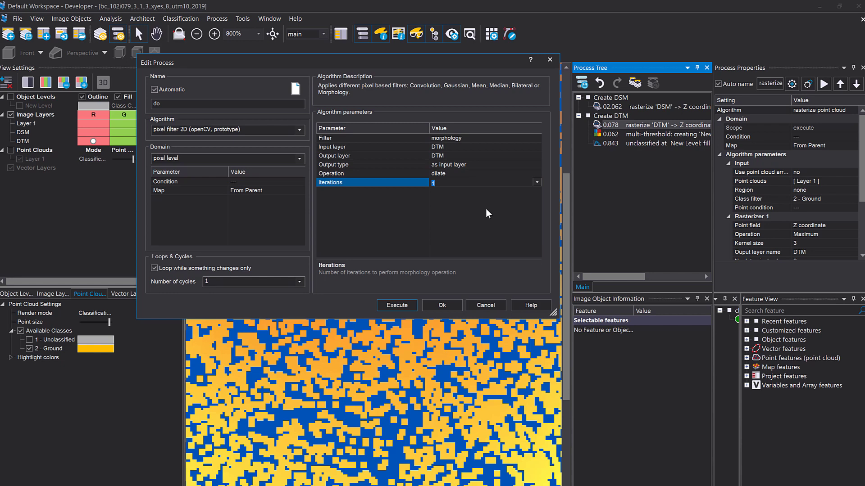
{"action": "type", "text": "3"}
{"action": "key", "text": "Return"}
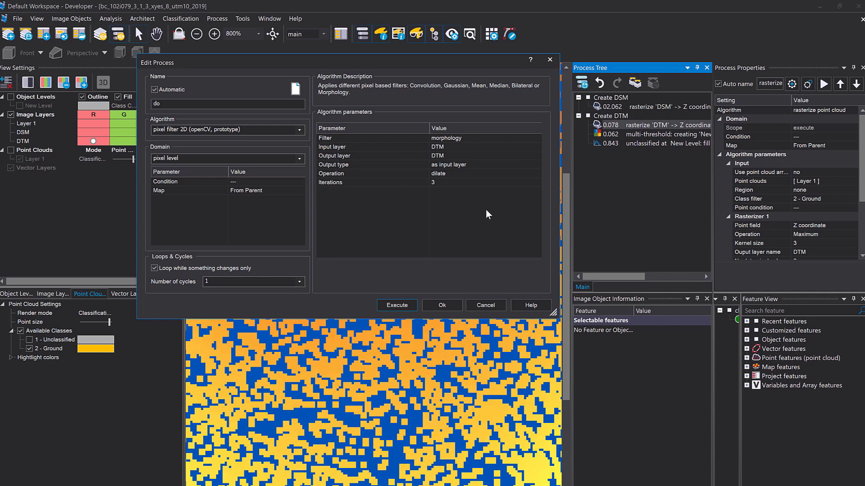
Step: Execute the dilate filter and inspect the gaps in the DTM over the whole scene
{"action": "left_click", "coordinate": [398, 305]}
{"action": "left_click", "coordinate": [328, 278]}
{"action": "scroll", "coordinate": [333, 273], "scroll_direction": "down", "scroll_amount": 5}
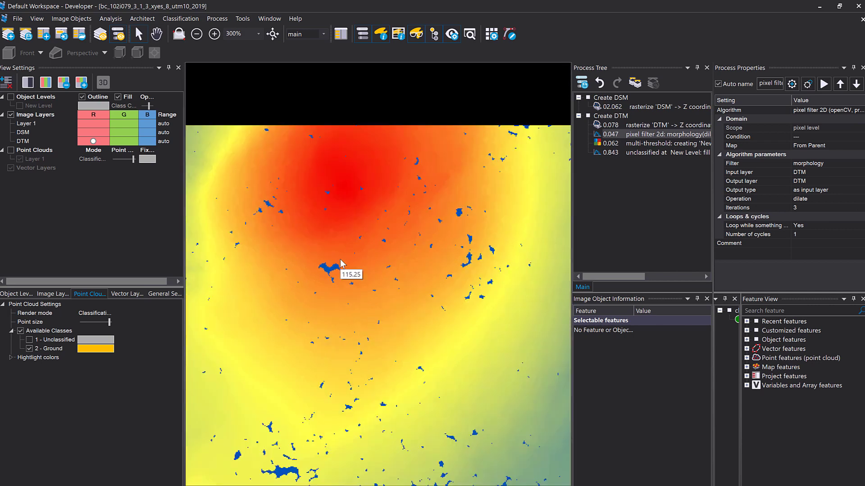
{"action": "scroll", "coordinate": [311, 307], "scroll_direction": "down", "scroll_amount": 2}
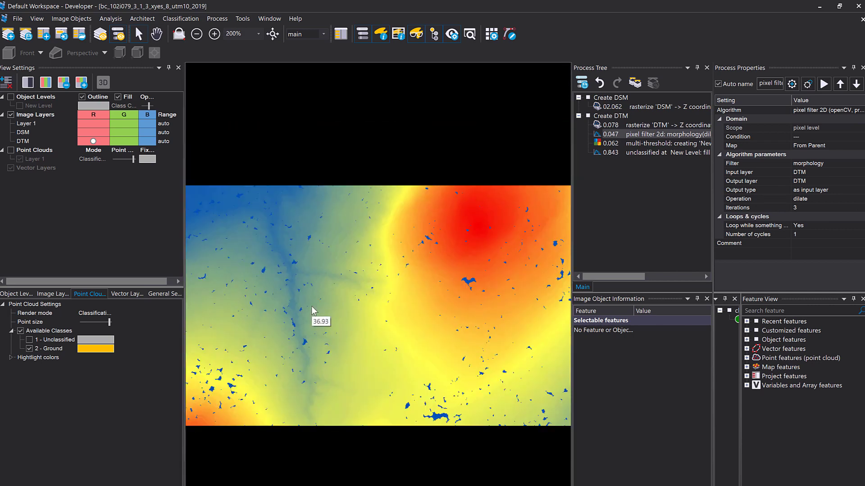
{"action": "scroll", "coordinate": [336, 306], "scroll_direction": "down", "scroll_amount": 2}
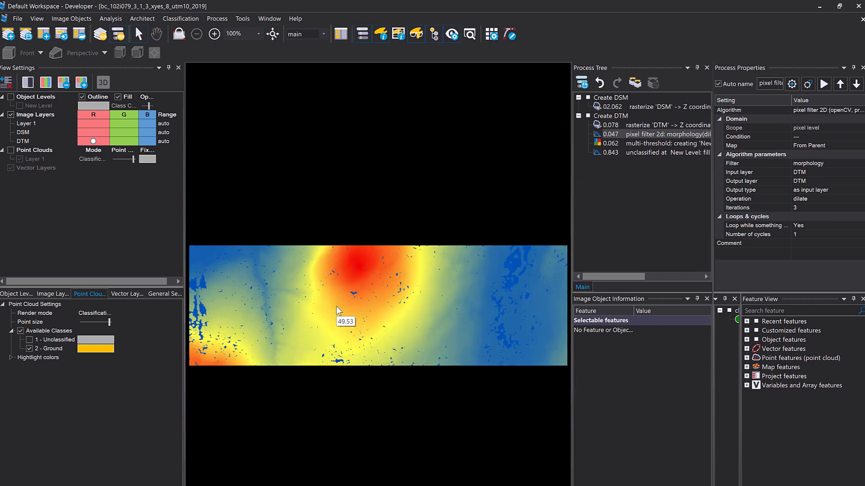
Step: Execute the multi-threshold segmentation on the dilated DTM and show the object levels
{"action": "right_click", "coordinate": [630, 147]}
{"action": "left_click", "coordinate": [642, 166]}
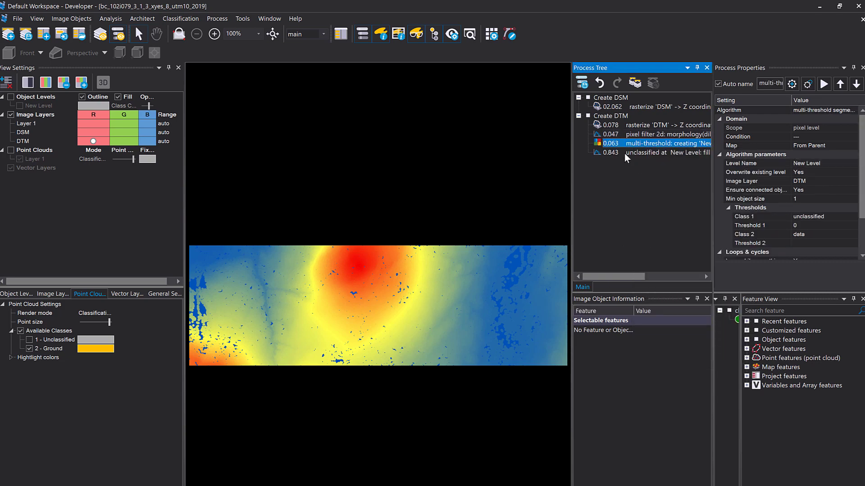
{"action": "left_click", "coordinate": [14, 97]}
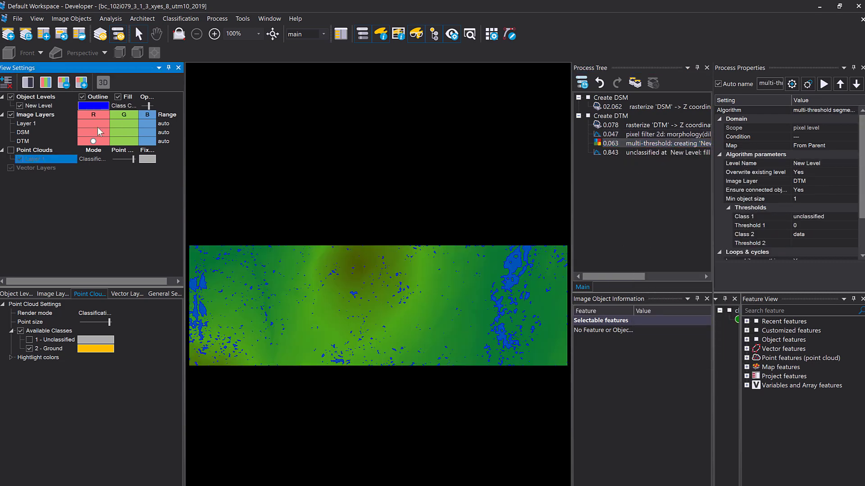
Step: Execute the fill pixel values process on the dilated DTM and hide the object levels
{"action": "left_click", "coordinate": [670, 153]}
{"action": "right_click", "coordinate": [644, 152]}
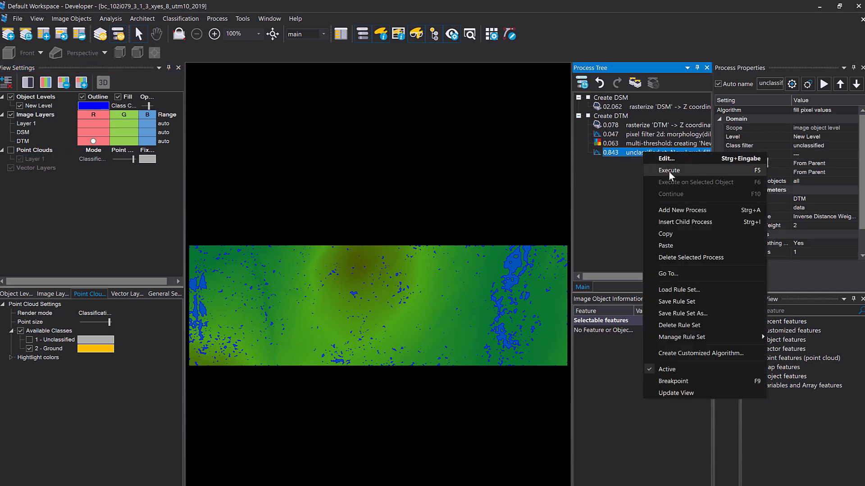
{"action": "left_click", "coordinate": [669, 172]}
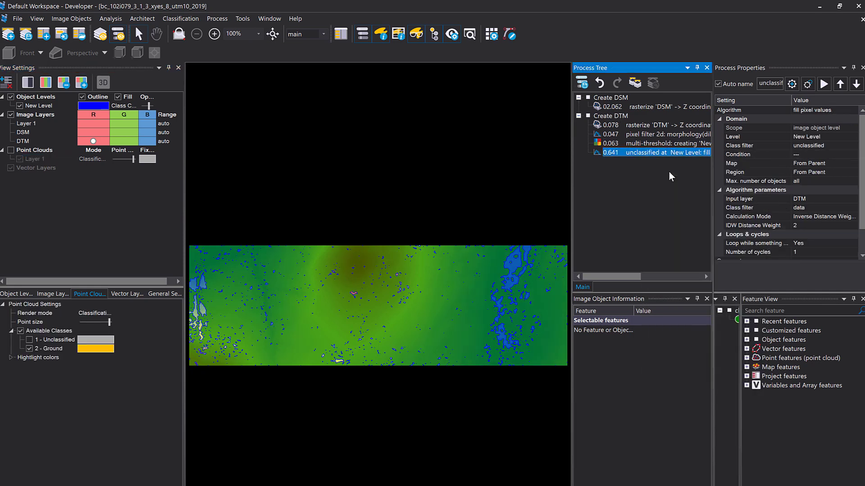
{"action": "left_click", "coordinate": [10, 97]}
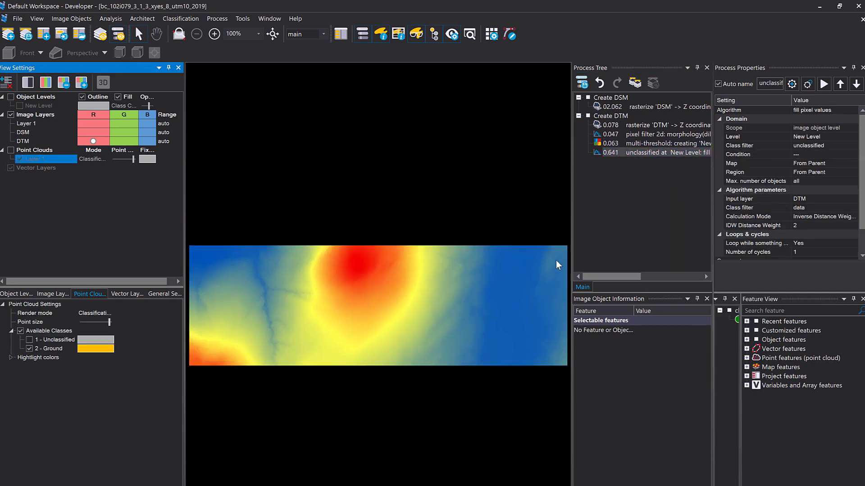
Step: Add a parent process named Create nDSM after the Create DTM branch
{"action": "left_click", "coordinate": [609, 118]}
{"action": "key", "text": "ctrl+a"}
{"action": "type", "text": "Create"}
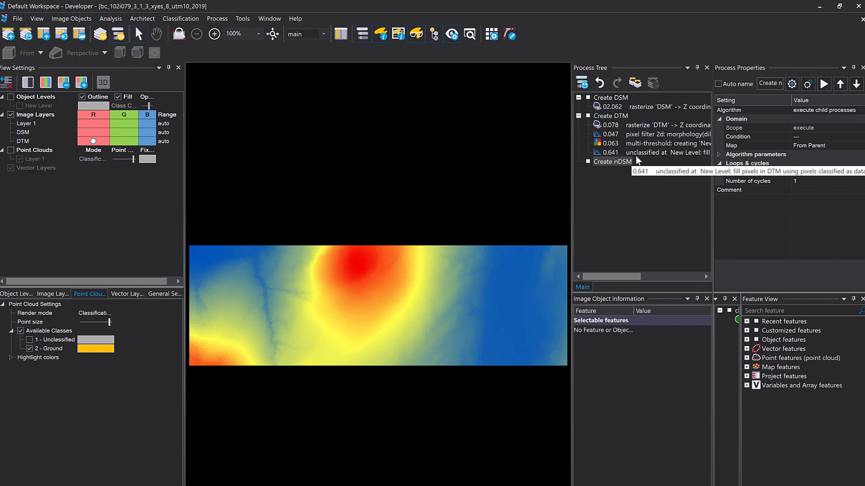
Step: Insert a child process under Create nDSM that uses the NDSM layer calculation algorithm
{"action": "key", "text": "ctrl+a"}
{"action": "type", "text": "nd"}
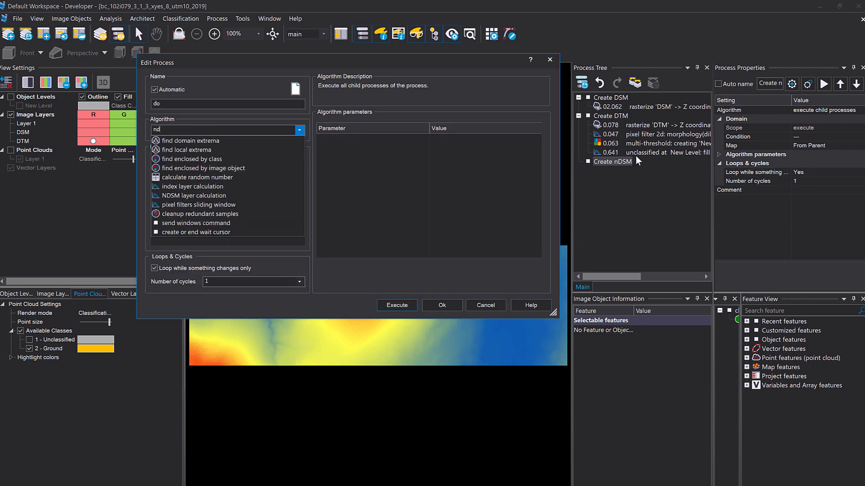
{"action": "type", "text": "sm"}
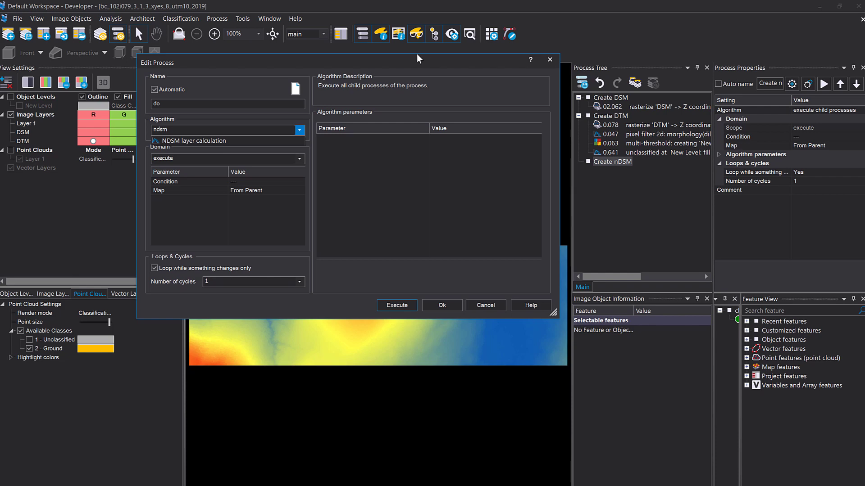
{"action": "left_click", "coordinate": [286, 142]}
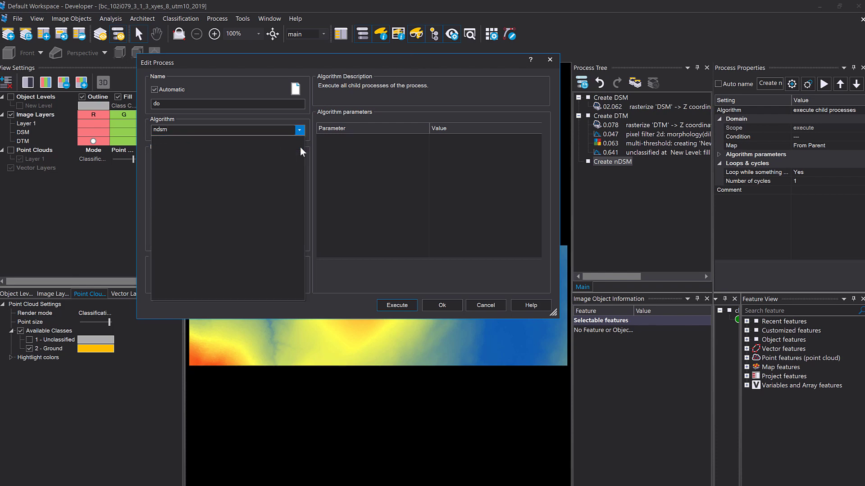
Step: Set the NDSM calculation's DSM layer to DSM and its DTM layer to DTM, and execute the process
{"action": "left_click", "coordinate": [535, 138]}
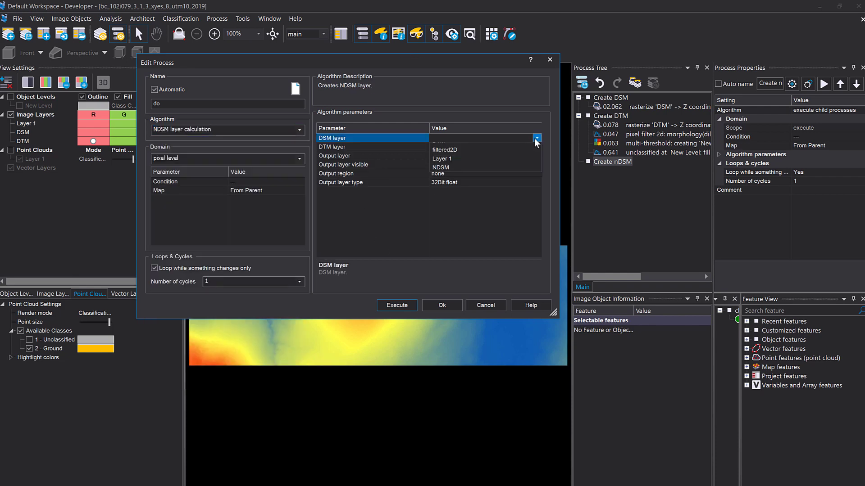
{"action": "left_click", "coordinate": [493, 150]}
{"action": "left_click", "coordinate": [539, 145]}
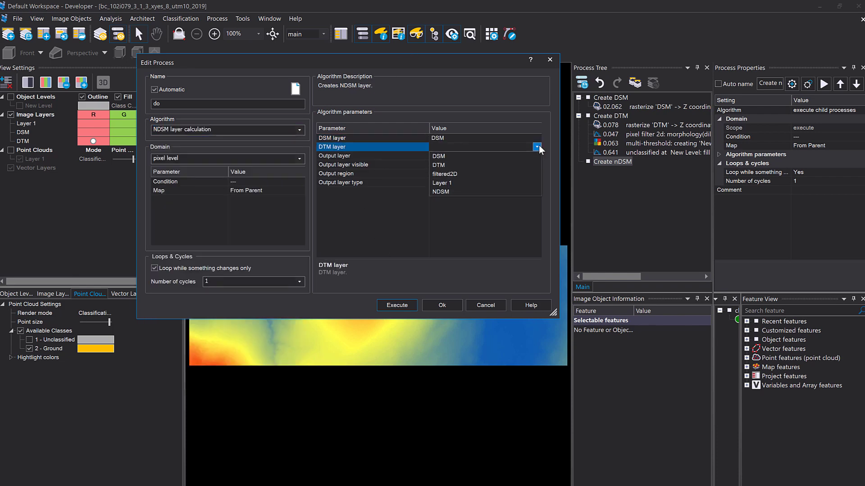
{"action": "left_click", "coordinate": [492, 166]}
{"action": "left_click", "coordinate": [517, 186]}
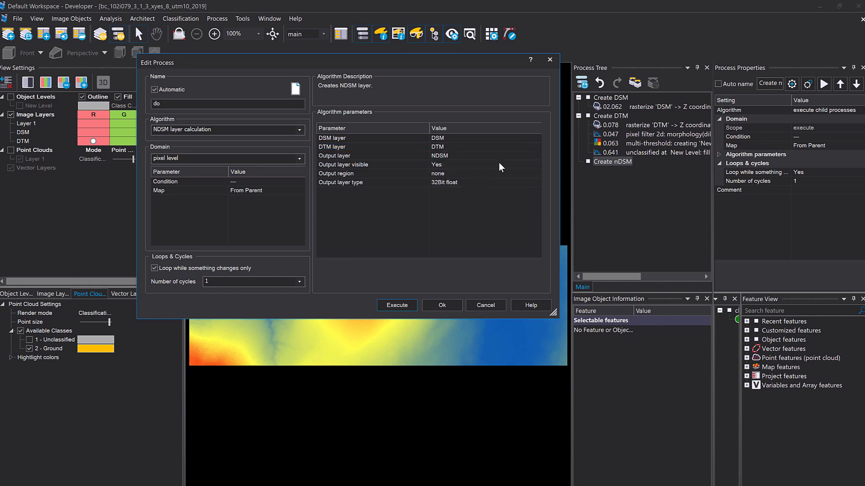
{"action": "left_click", "coordinate": [390, 304]}
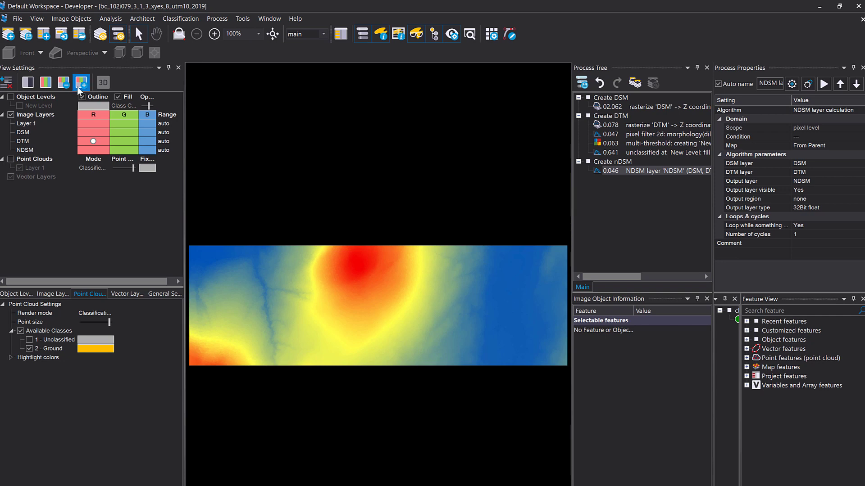
Step: Display the NDSM layer in the red channel and examine its heights and low-lying areas up close
{"action": "left_click", "coordinate": [93, 150]}
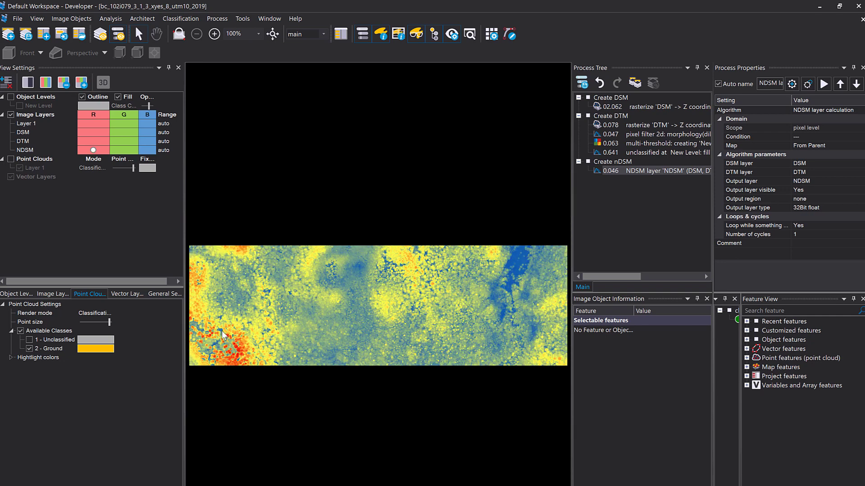
{"action": "mouse_move", "coordinate": [230, 335]}
{"action": "mouse_move", "coordinate": [365, 269]}
{"action": "scroll", "coordinate": [486, 259], "scroll_direction": "up", "scroll_amount": 2}
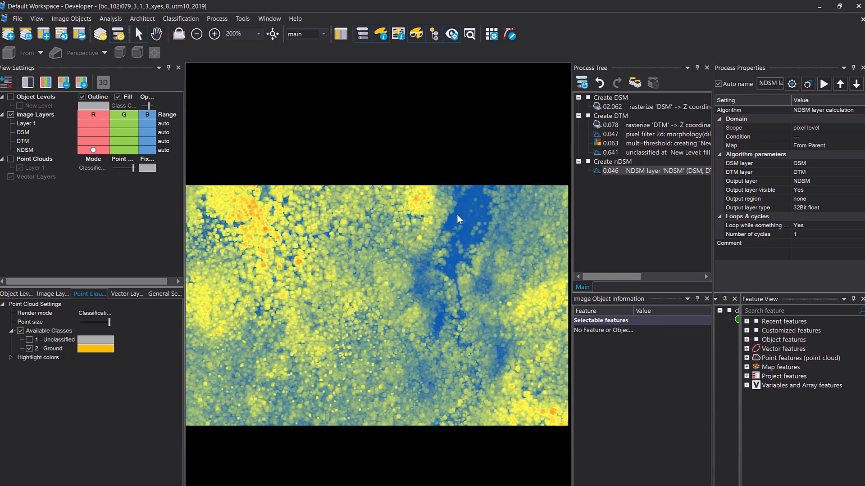
{"action": "scroll", "coordinate": [458, 219], "scroll_direction": "up", "scroll_amount": 3}
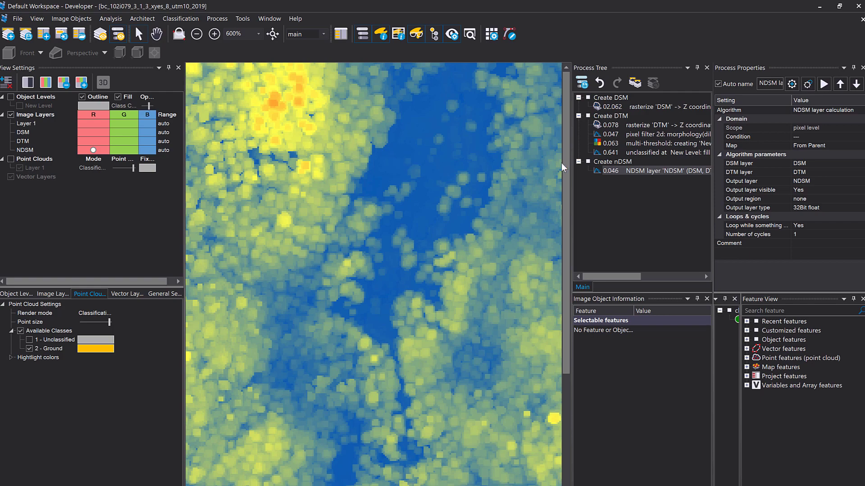
Step: Add a process after the NDSM layer calculation that uses the layer arithmetics algorithm
{"action": "left_click", "coordinate": [611, 171]}
{"action": "key", "text": "ctrl+a"}
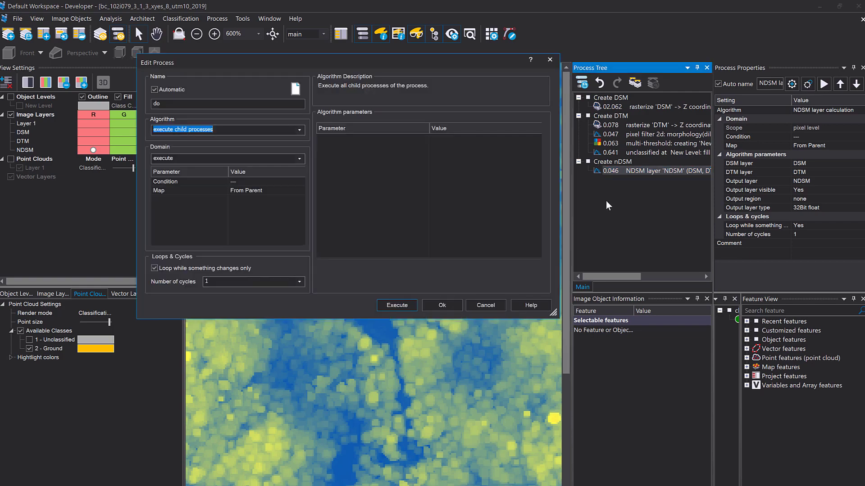
{"action": "type", "text": "layer"}
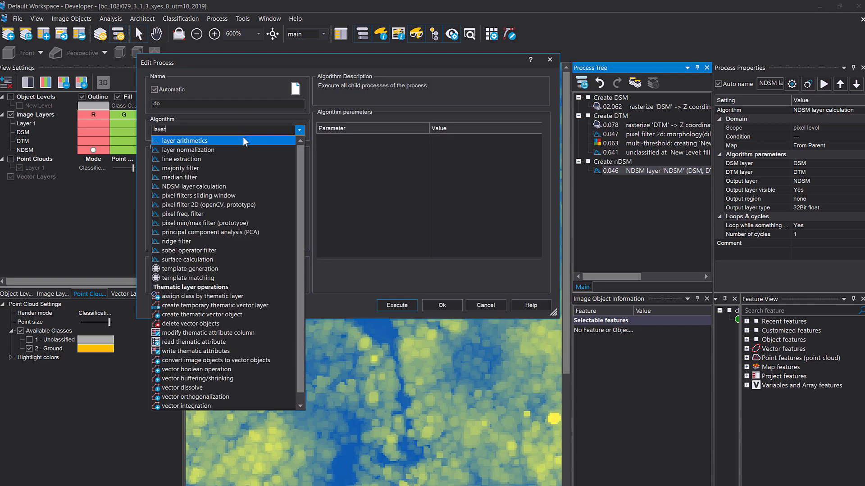
{"action": "left_click", "coordinate": [242, 138]}
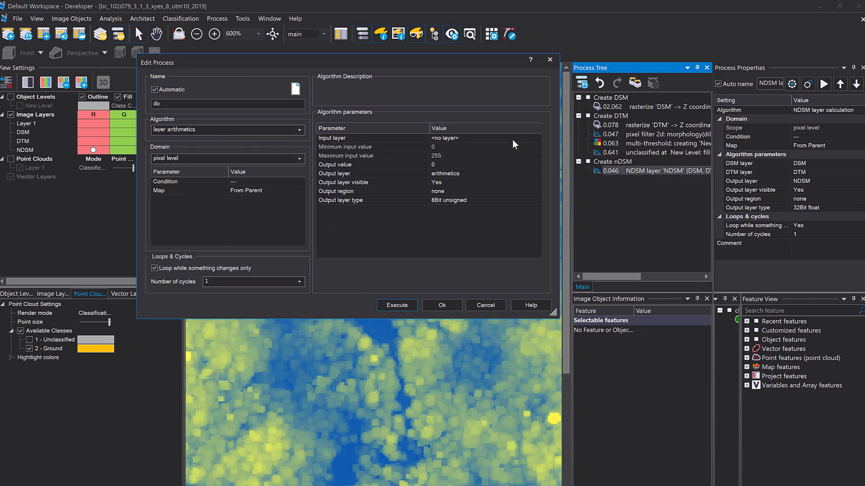
Step: Set the layer arithmetics input layer to NDSM, with a minimum input value of -100 and a maximum of 0
{"action": "left_click", "coordinate": [538, 140]}
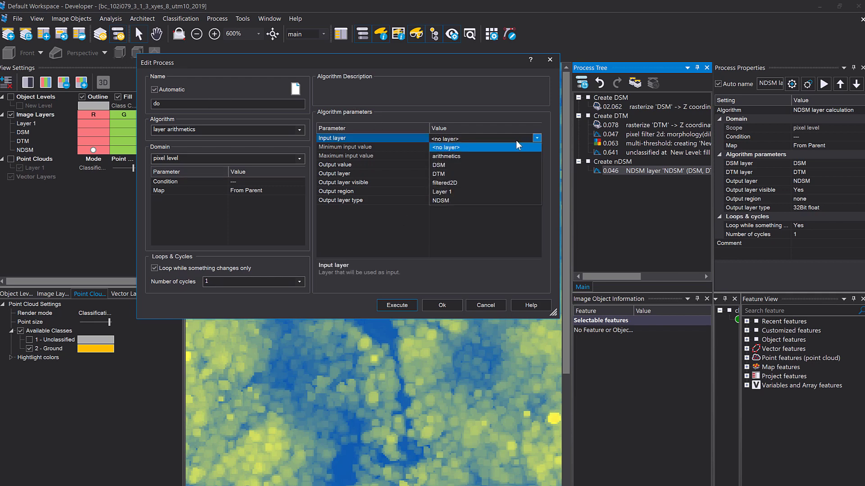
{"action": "left_click", "coordinate": [471, 201]}
{"action": "left_click", "coordinate": [460, 147]}
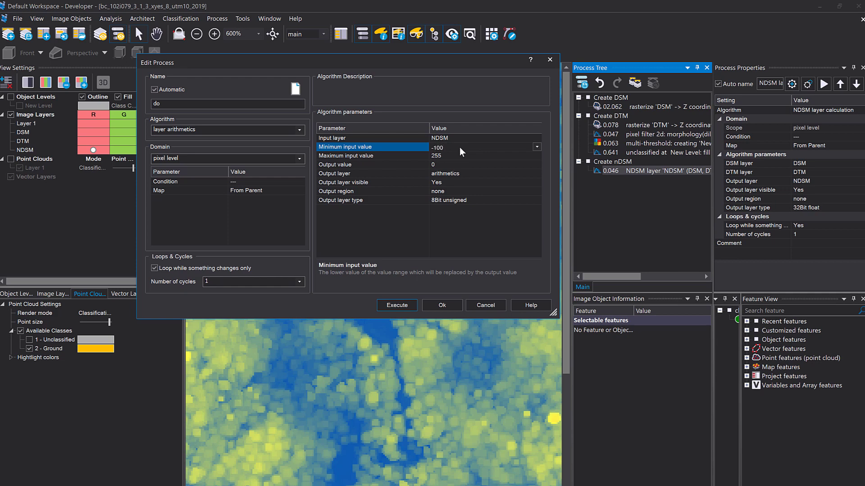
{"action": "left_click", "coordinate": [461, 158]}
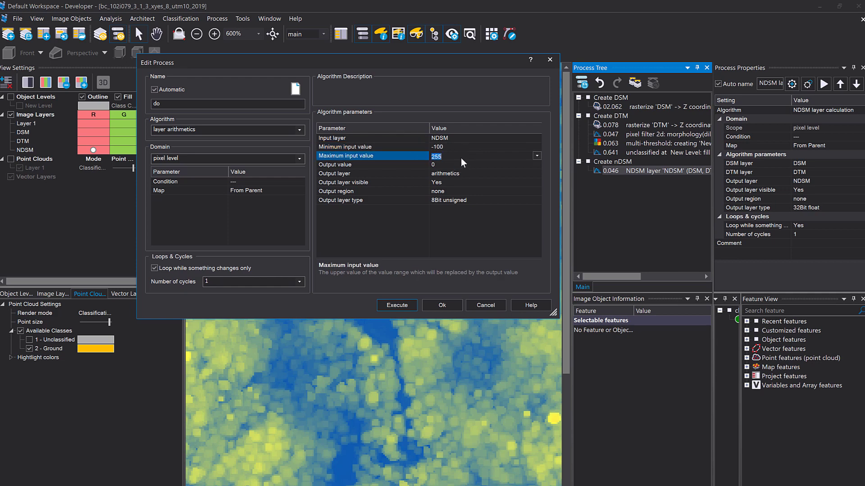
{"action": "type", "text": "0"}
{"action": "left_click", "coordinate": [417, 225]}
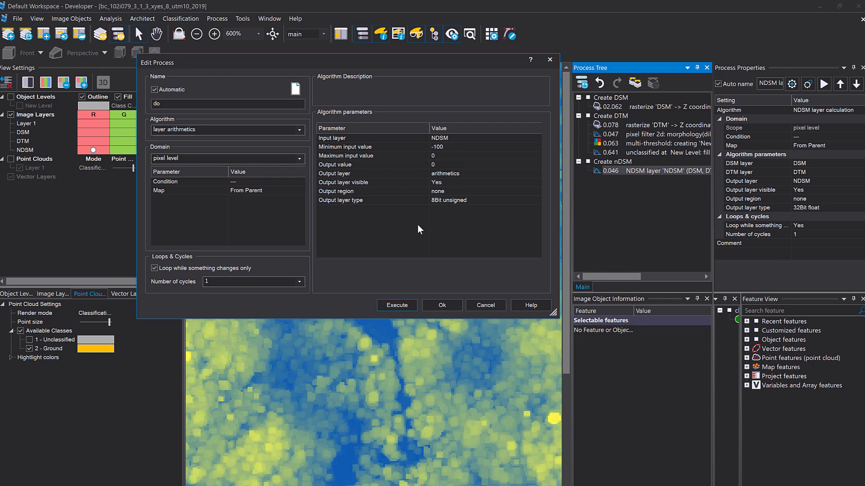
{"action": "left_click", "coordinate": [389, 149]}
{"action": "left_click", "coordinate": [389, 159]}
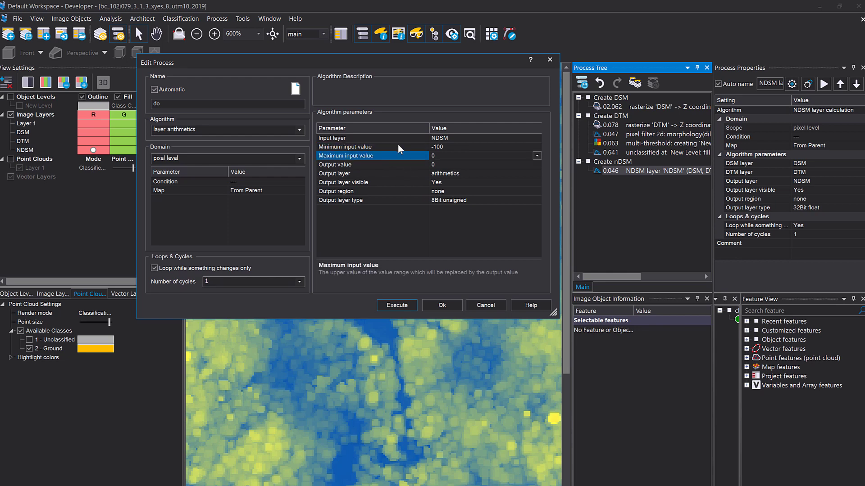
{"action": "left_click", "coordinate": [386, 139]}
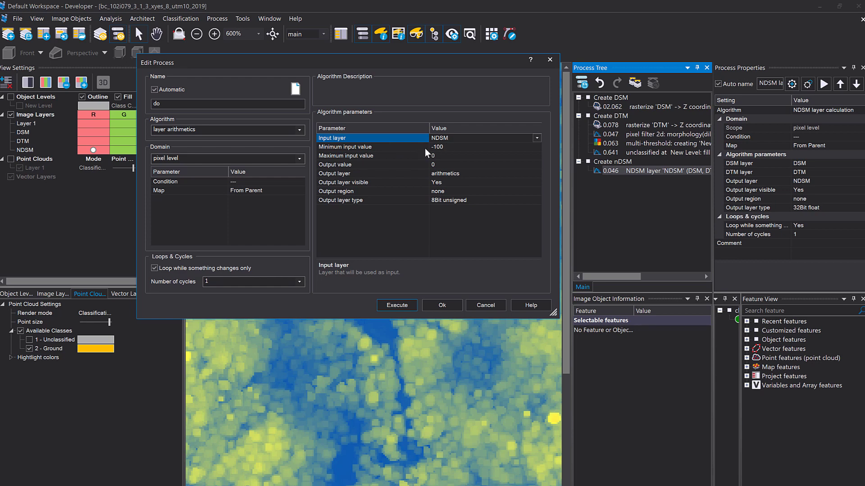
Step: Keep the output value at 0, set the output layer to NDSM with type 32Bit float, and execute the process
{"action": "left_click", "coordinate": [442, 164]}
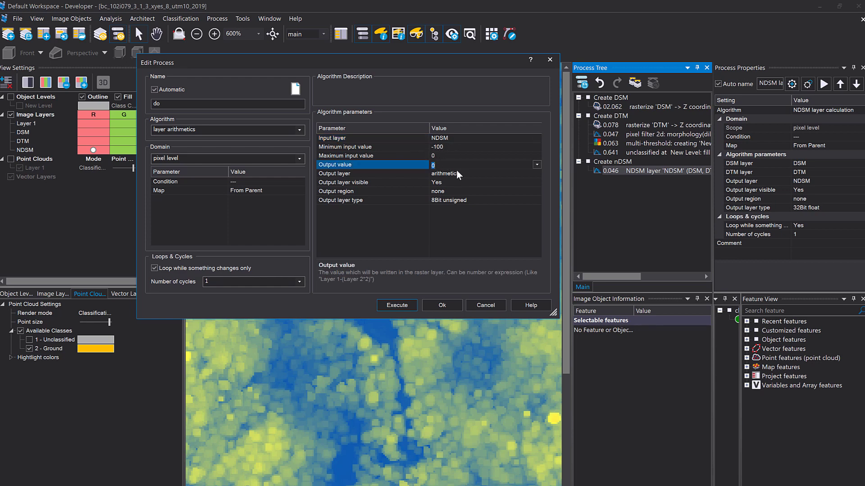
{"action": "double_click", "coordinate": [438, 166]}
{"action": "left_click", "coordinate": [449, 166]}
{"action": "left_click", "coordinate": [538, 174]}
{"action": "left_click", "coordinate": [537, 174]}
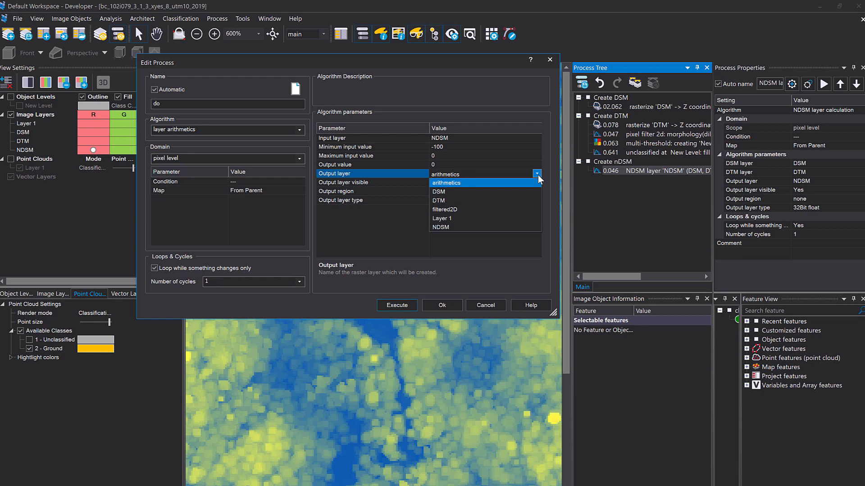
{"action": "left_click", "coordinate": [454, 226]}
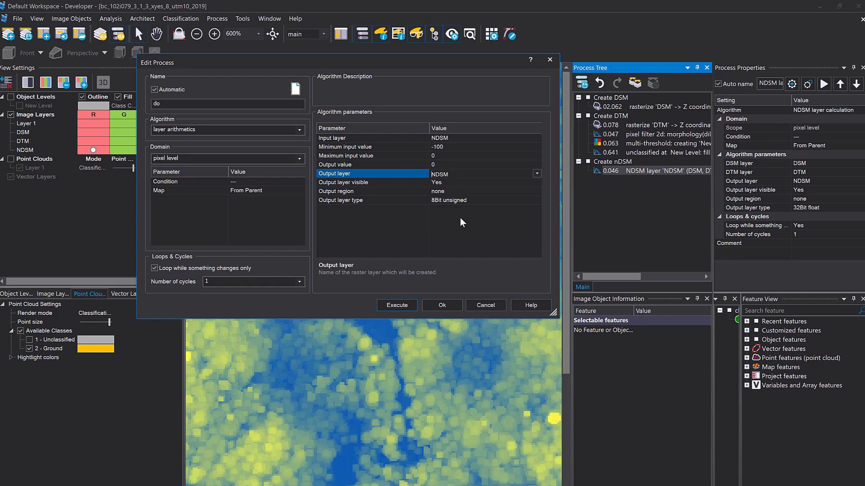
{"action": "left_click", "coordinate": [536, 201]}
{"action": "left_click", "coordinate": [537, 200]}
{"action": "left_click", "coordinate": [469, 253]}
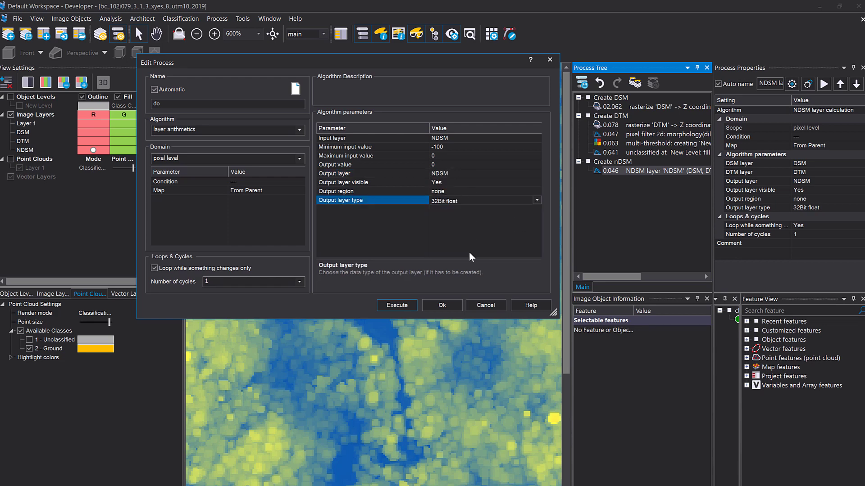
{"action": "left_click", "coordinate": [469, 252]}
{"action": "left_click", "coordinate": [398, 304]}
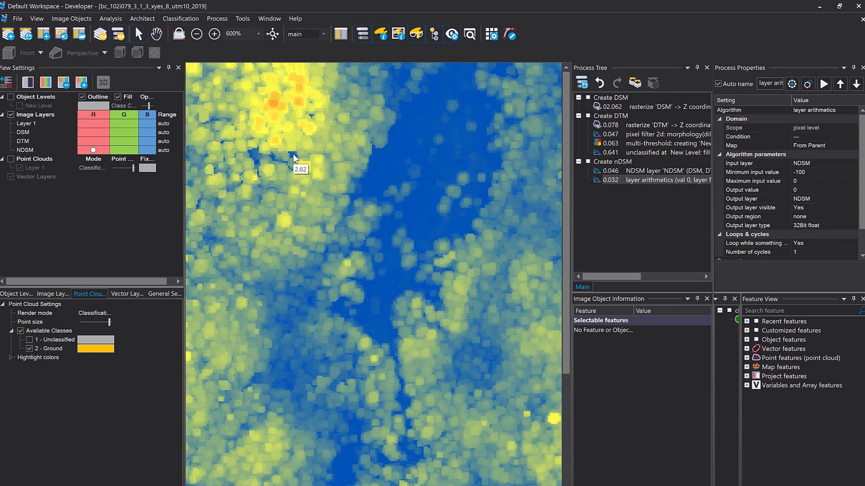
Step: Review the corrected NDSM over the full extent and save the rule set
{"action": "scroll", "coordinate": [345, 274], "scroll_direction": "down", "scroll_amount": 3}
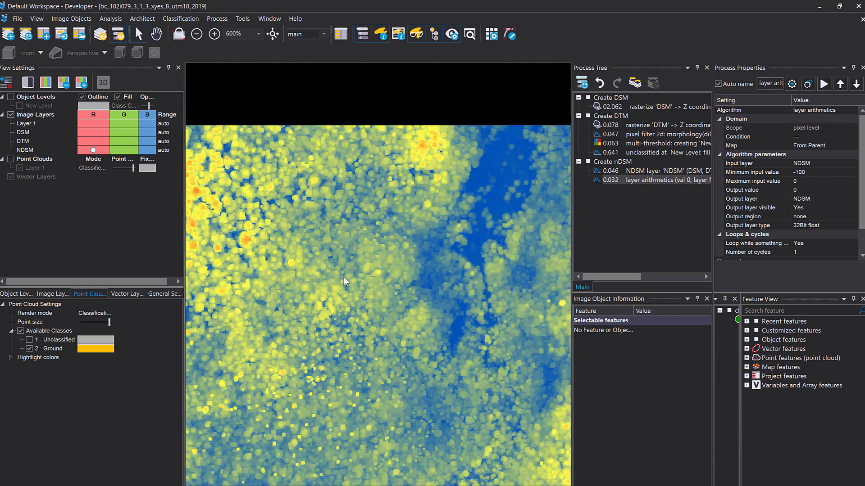
{"action": "left_click_drag", "start_coordinate": [301, 251], "coordinate": [572, 192]}
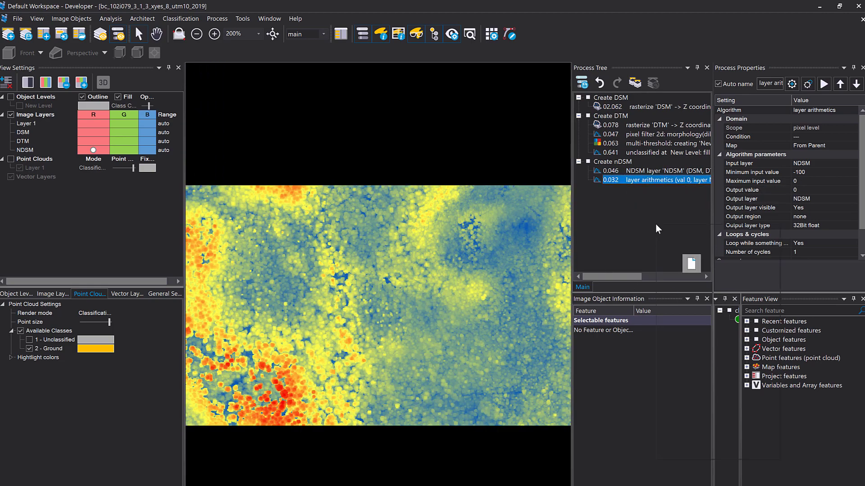
{"action": "right_click", "coordinate": [655, 224]}
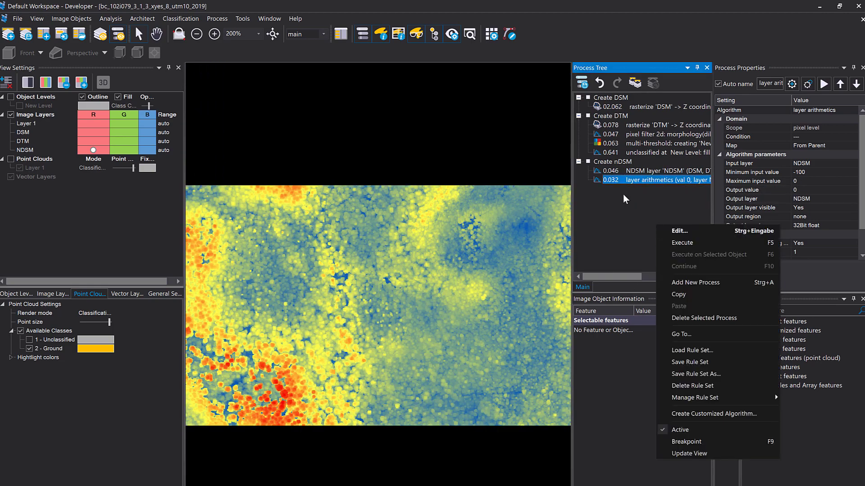
{"action": "left_click", "coordinate": [712, 366]}
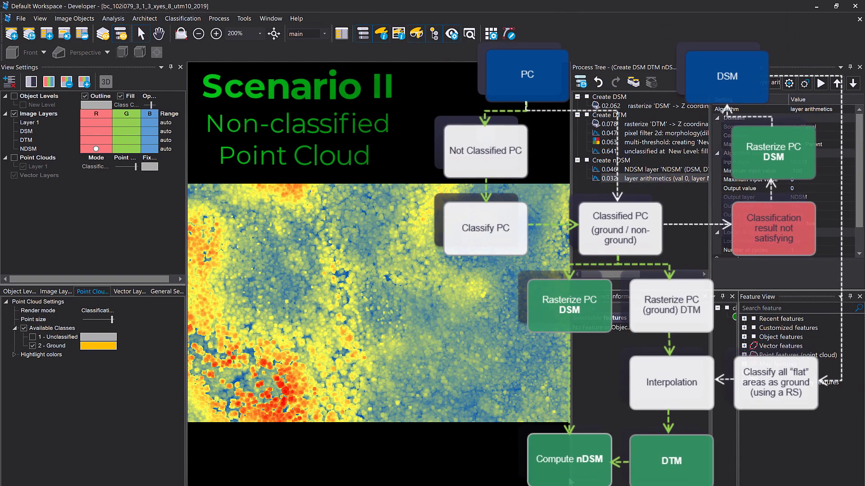
Step: Close the project without saving changes and load 20130712_UX5_no_classification.las as a new project
{"action": "left_click", "coordinate": [859, 19]}
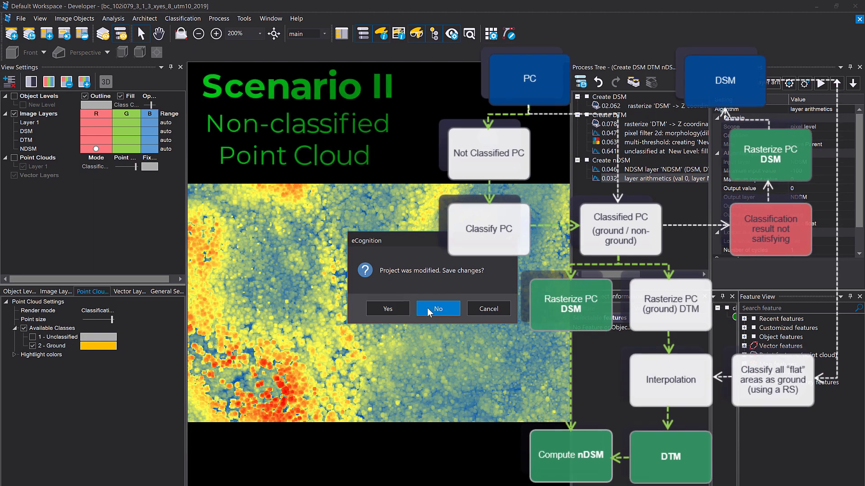
{"action": "left_click", "coordinate": [427, 307]}
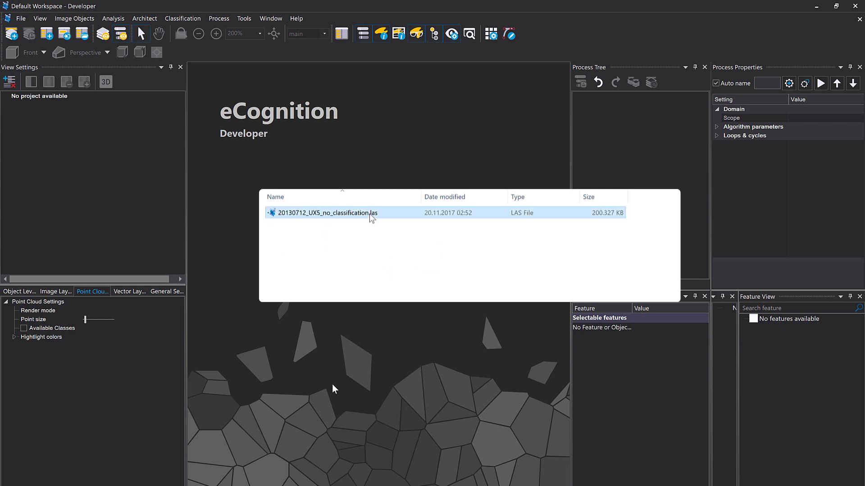
{"action": "left_click", "coordinate": [402, 323]}
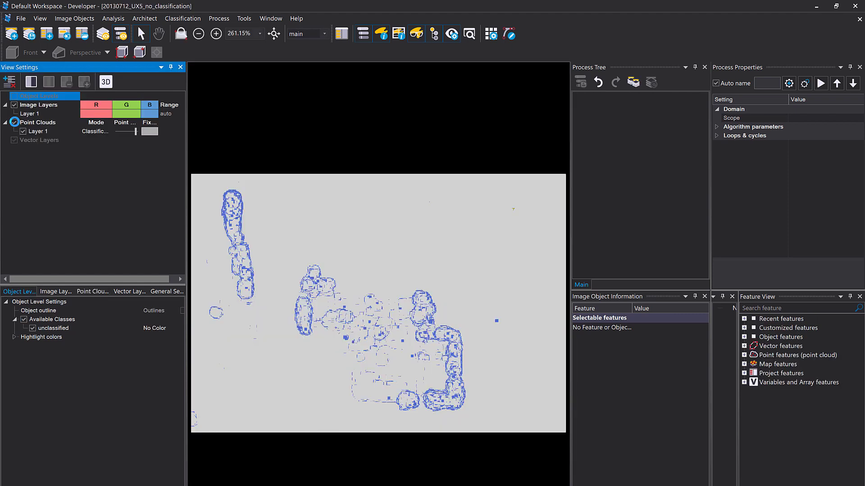
Step: Set the render mode of the Layer 1 point cloud to Height
{"action": "left_click", "coordinate": [95, 132]}
{"action": "left_click", "coordinate": [107, 131]}
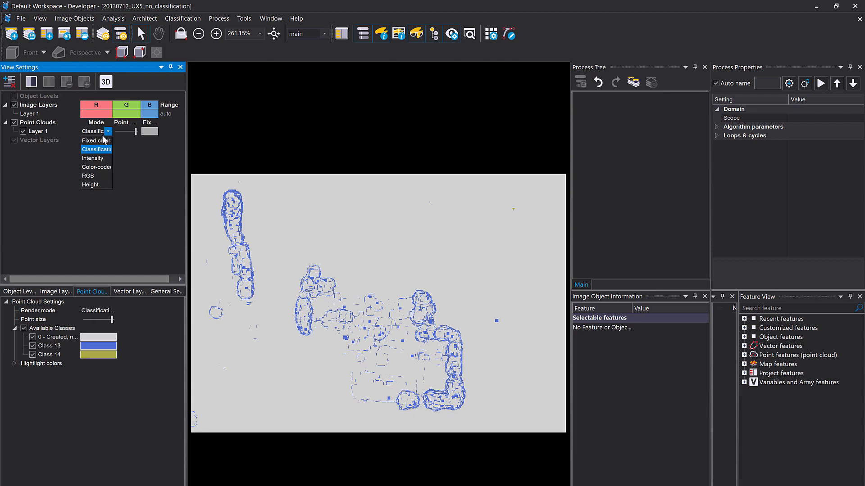
{"action": "left_click", "coordinate": [96, 185]}
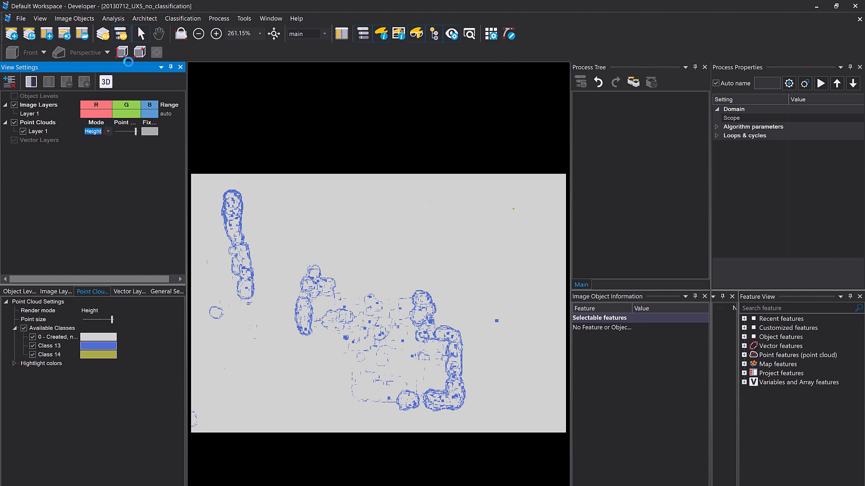
Step: Define a wide rectangular 3D subset across the buildings and trees in the middle of the point cloud
{"action": "left_click", "coordinate": [122, 52]}
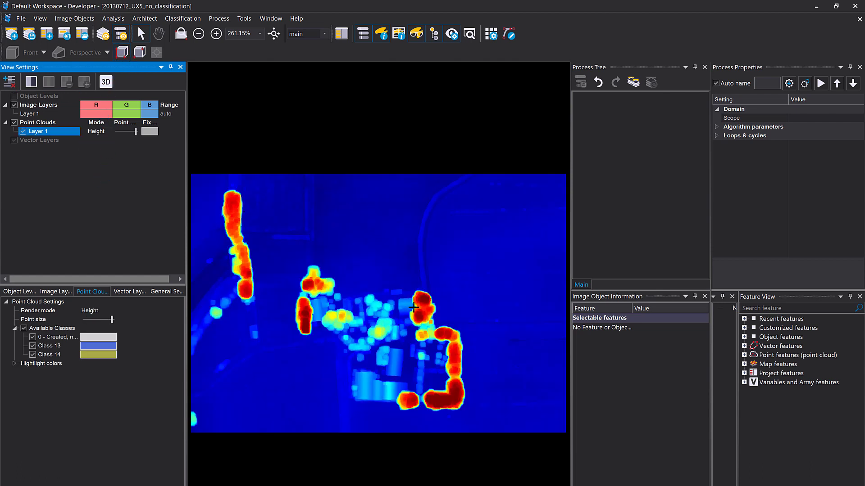
{"action": "left_click", "coordinate": [259, 321]}
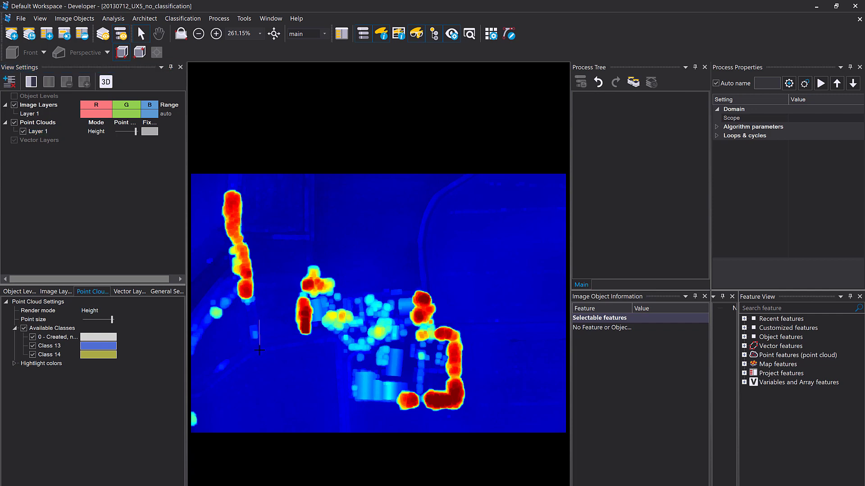
{"action": "left_click", "coordinate": [259, 358]}
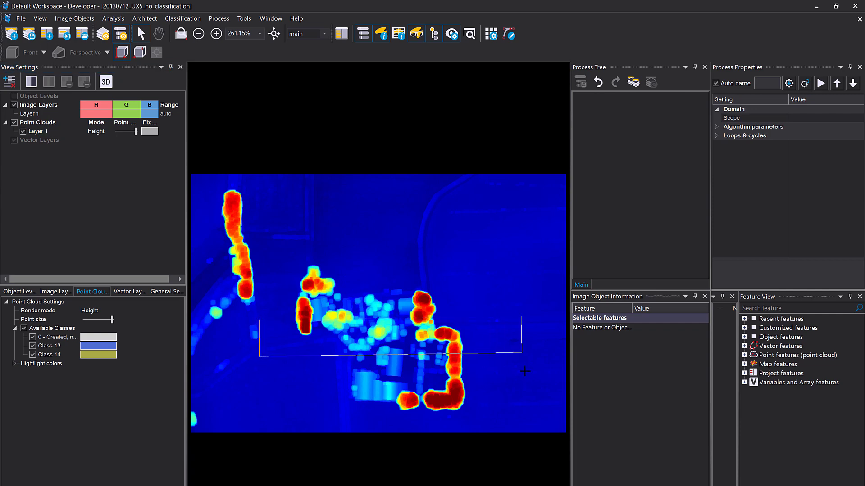
{"action": "left_click", "coordinate": [524, 342]}
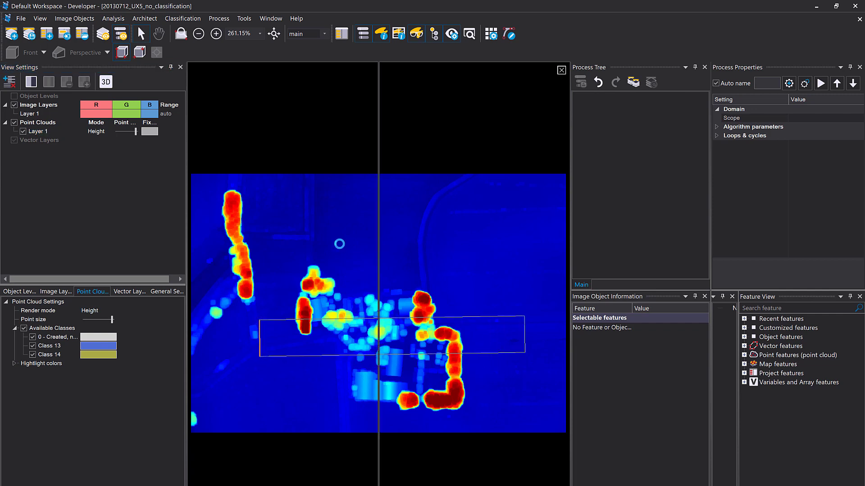
Step: Reduce the point size and examine the trees and buildings of the 3D subset up close from an oblique angle
{"action": "left_click", "coordinate": [475, 319]}
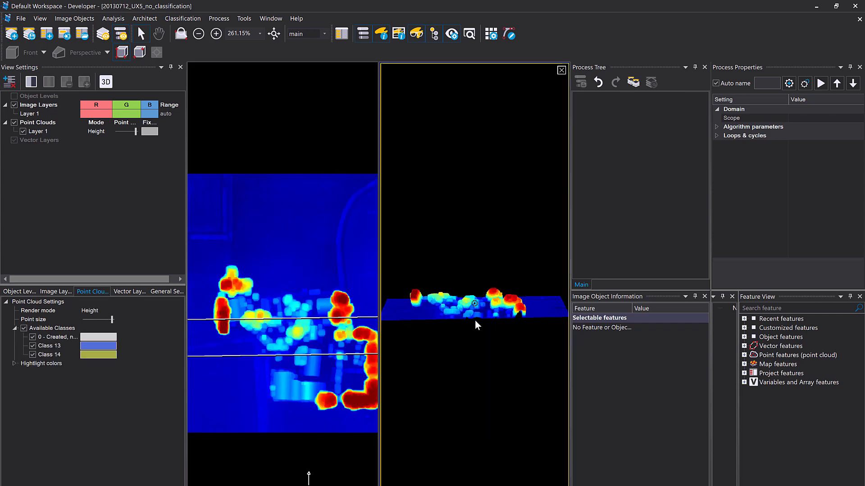
{"action": "scroll", "coordinate": [475, 313], "scroll_direction": "up", "scroll_amount": 5}
{"action": "left_click", "coordinate": [120, 131]}
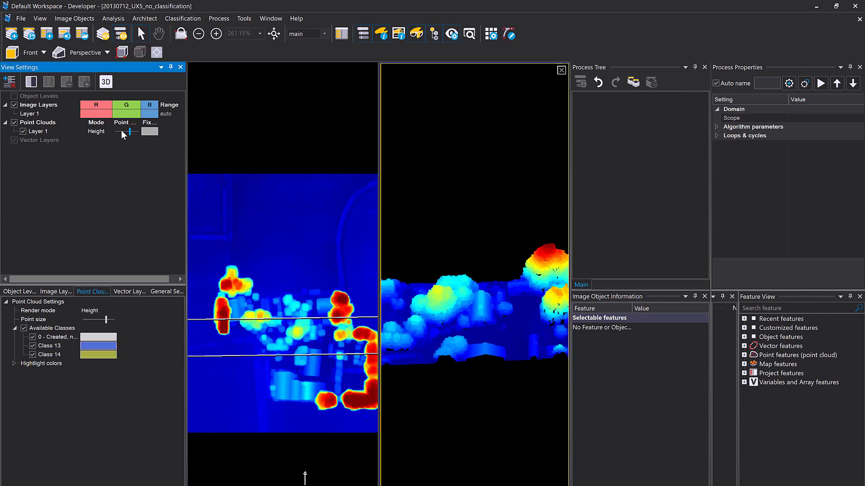
{"action": "left_click", "coordinate": [118, 131]}
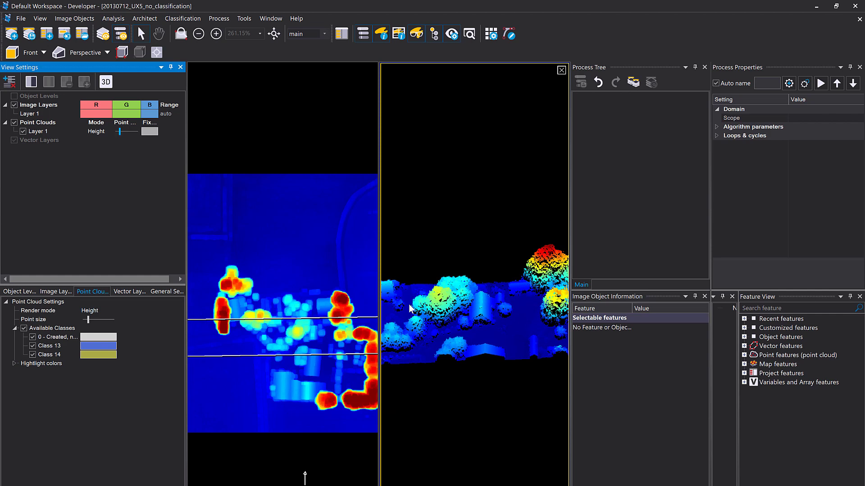
{"action": "left_click_drag", "start_coordinate": [121, 131], "coordinate": [113, 131]}
{"action": "left_click_drag", "start_coordinate": [456, 303], "coordinate": [450, 327]}
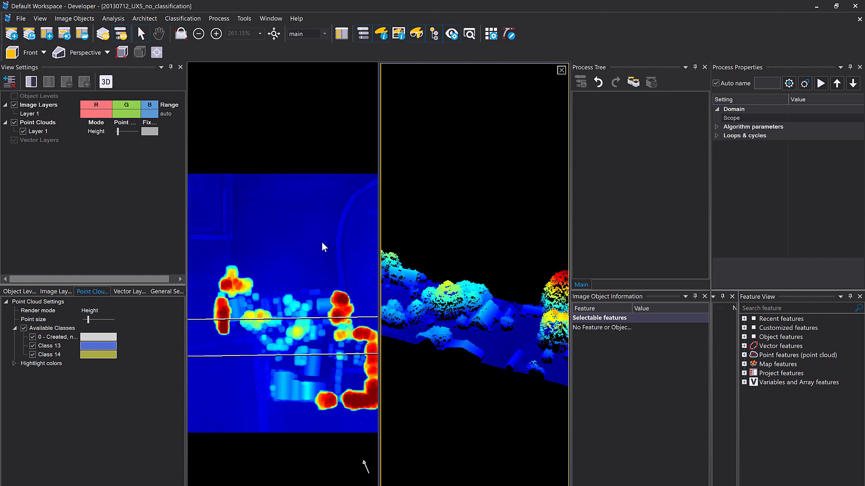
Step: Switch the point cloud's render mode back to Classification and hide the Class 13 points
{"action": "left_click", "coordinate": [96, 131]}
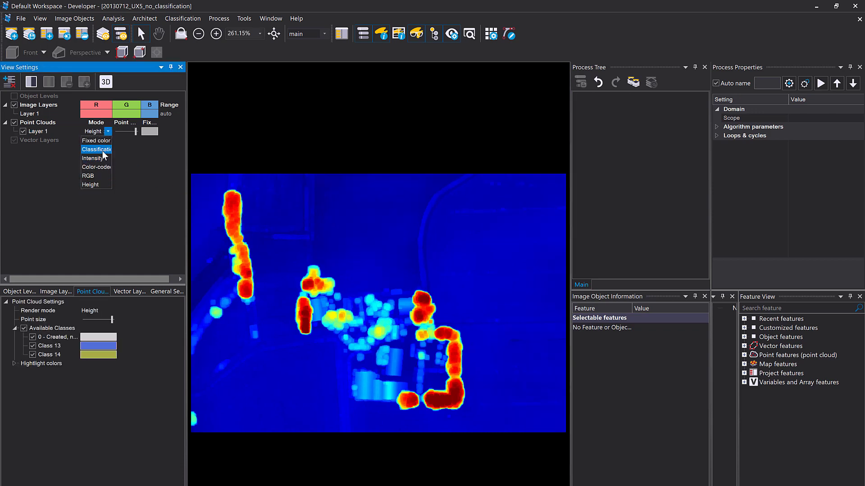
{"action": "left_click", "coordinate": [102, 150]}
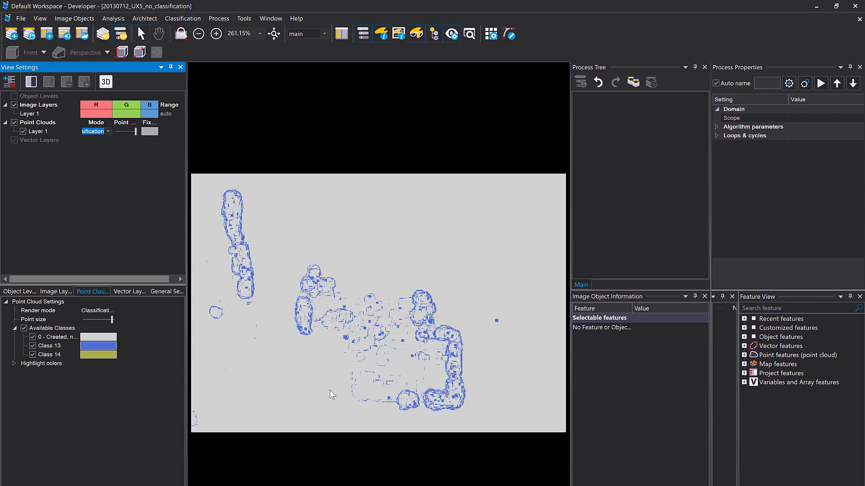
{"action": "scroll", "coordinate": [301, 318], "scroll_direction": "up", "scroll_amount": 3}
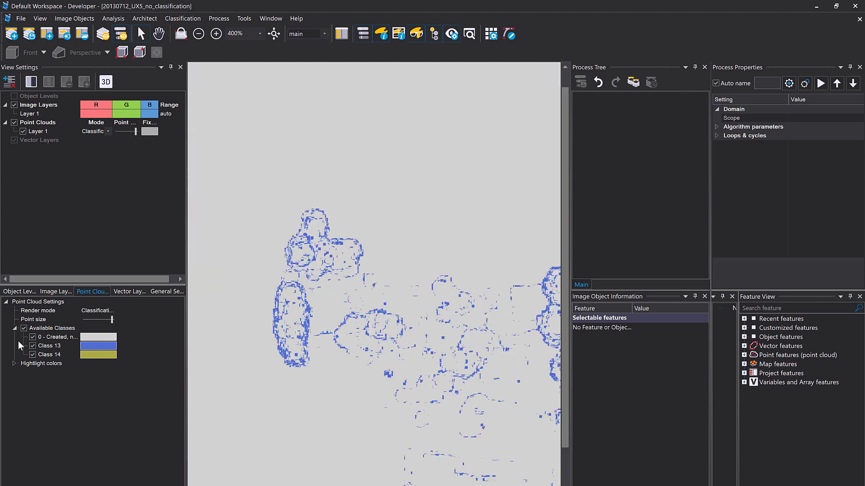
{"action": "left_click", "coordinate": [32, 346]}
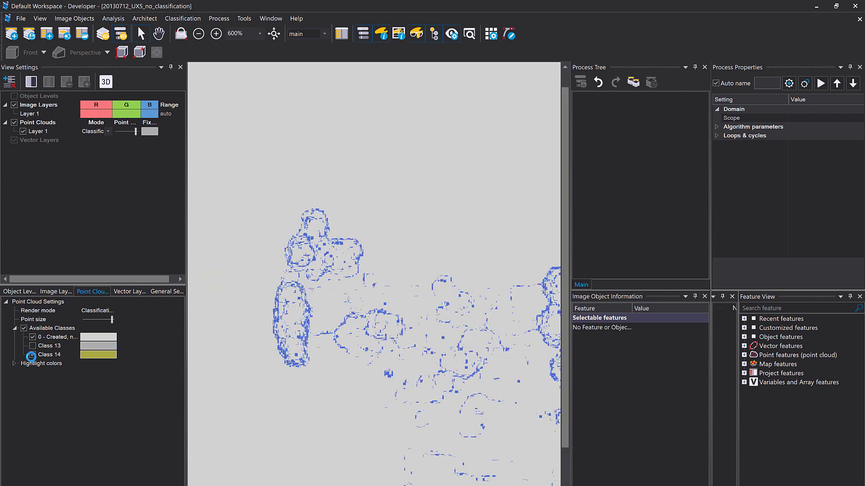
Step: Show the Class 13 and Class 14 points again and reduce the point size of the Layer 1 point cloud
{"action": "left_click", "coordinate": [32, 346]}
{"action": "left_click", "coordinate": [31, 355]}
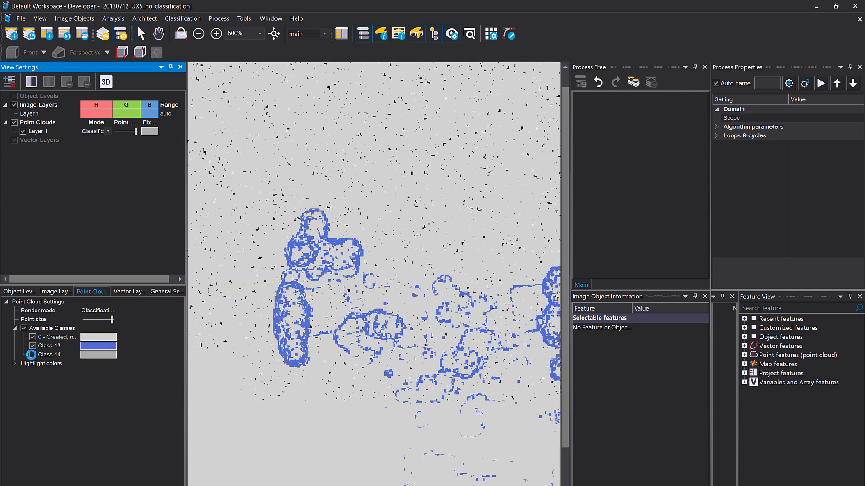
{"action": "left_click", "coordinate": [32, 355]}
{"action": "left_click_drag", "start_coordinate": [135, 131], "coordinate": [123, 131]}
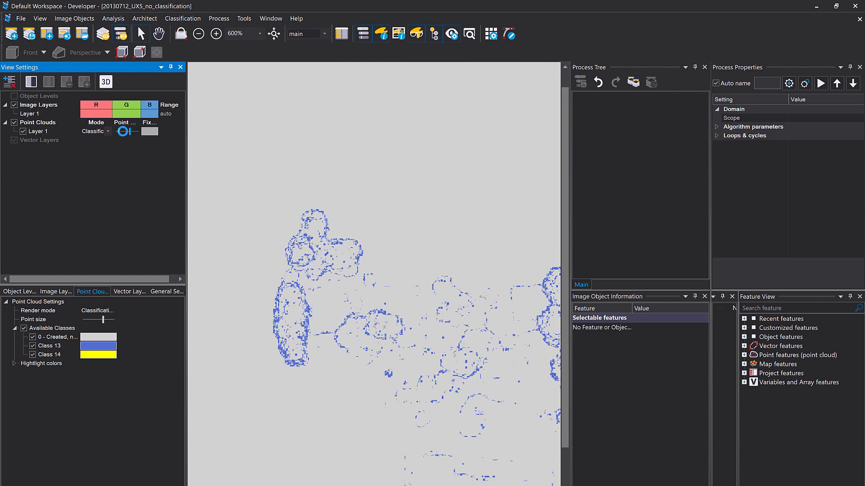
{"action": "left_click", "coordinate": [122, 131]}
{"action": "left_click", "coordinate": [122, 131]}
{"action": "left_click", "coordinate": [123, 131]}
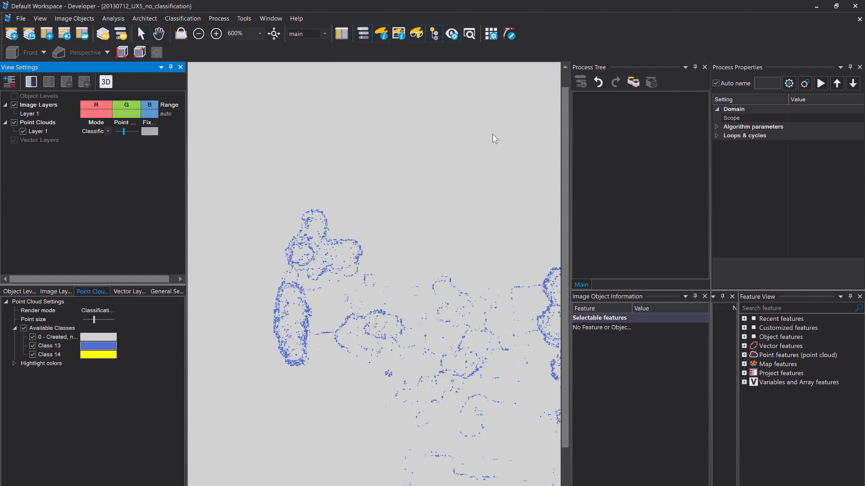
Step: Load the saved DSM, DTM and nDSM rule set and execute its DSM rasterization on Layer 1
{"action": "right_click", "coordinate": [618, 125]}
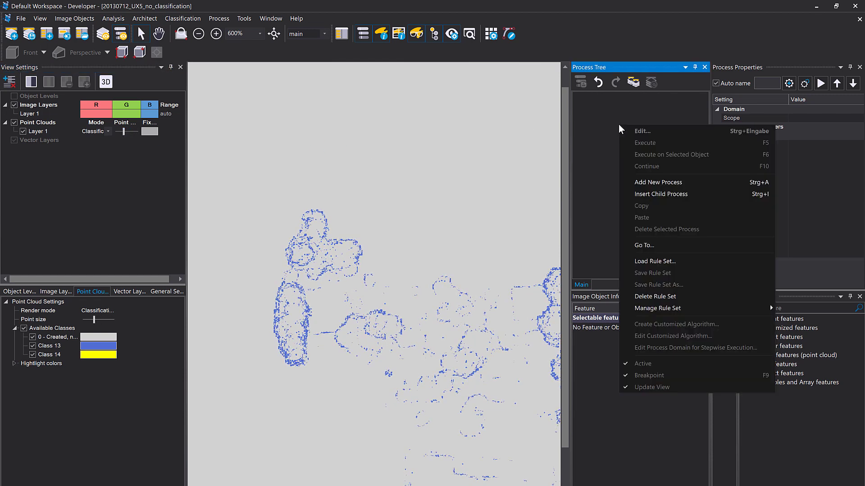
{"action": "left_click", "coordinate": [676, 262]}
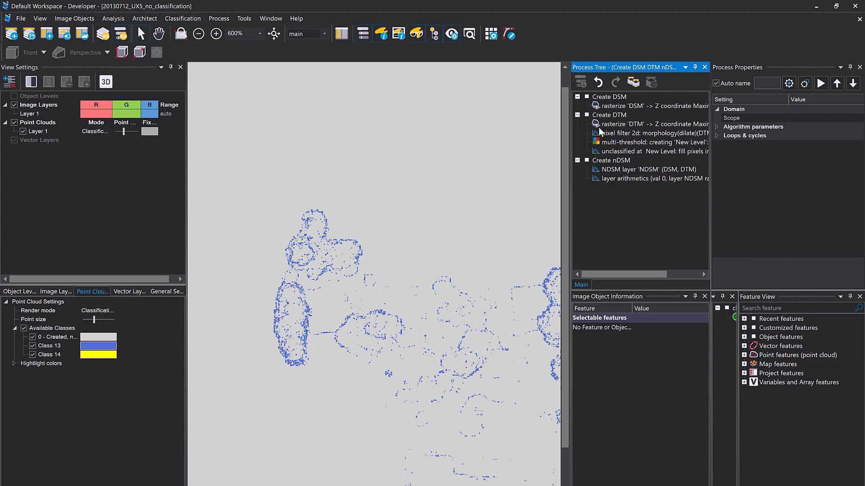
{"action": "left_click", "coordinate": [611, 107]}
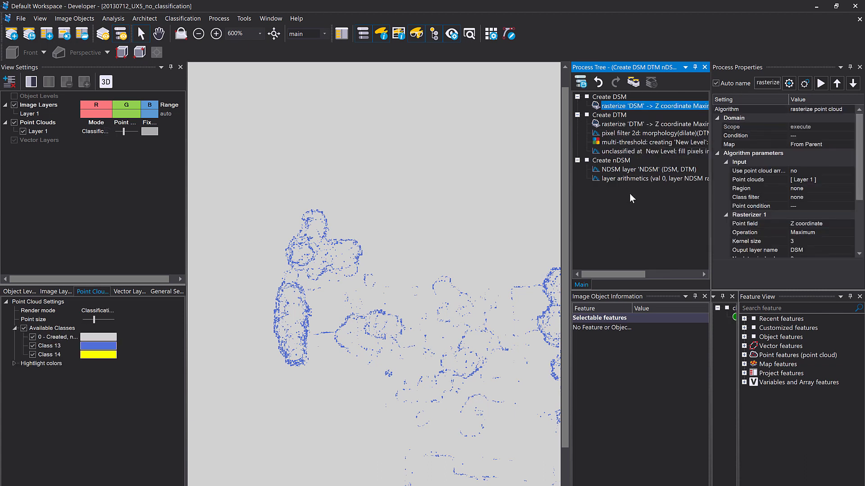
{"action": "right_click", "coordinate": [612, 108]}
{"action": "left_click", "coordinate": [609, 104]}
{"action": "double_click", "coordinate": [609, 105]}
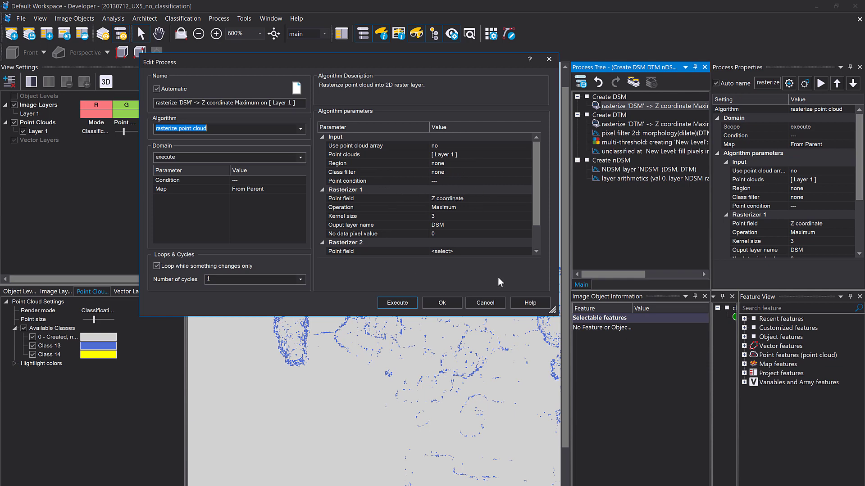
{"action": "left_click", "coordinate": [408, 303]}
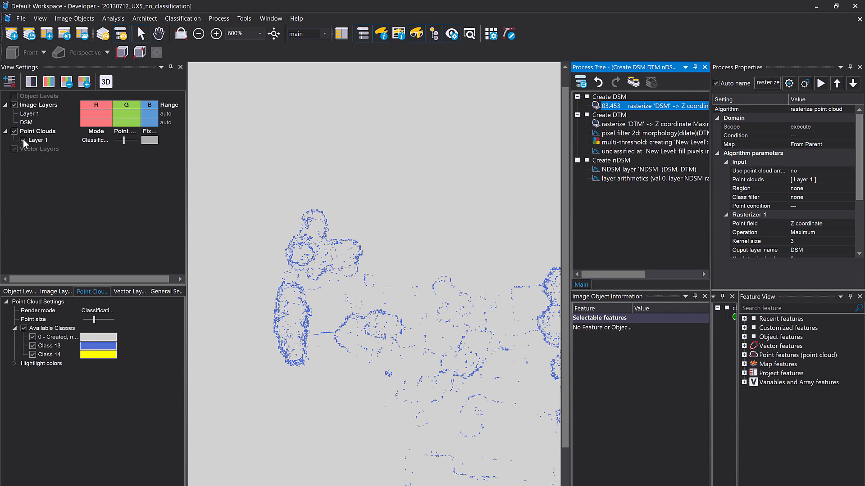
Step: Hide the Layer 1 point cloud and display the DSM image layer in the red channel to inspect it
{"action": "left_click", "coordinate": [23, 139]}
{"action": "left_click", "coordinate": [95, 123]}
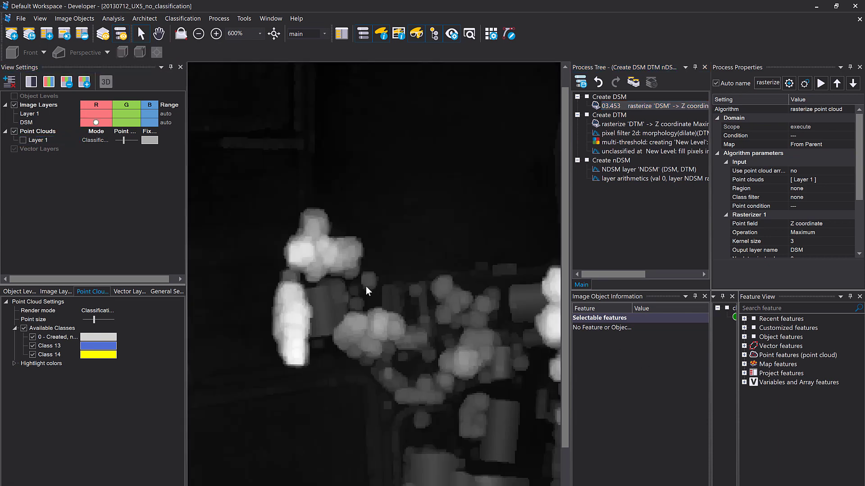
{"action": "scroll", "coordinate": [365, 285], "scroll_direction": "down", "scroll_amount": 3}
{"action": "scroll", "coordinate": [438, 339], "scroll_direction": "up", "scroll_amount": 3}
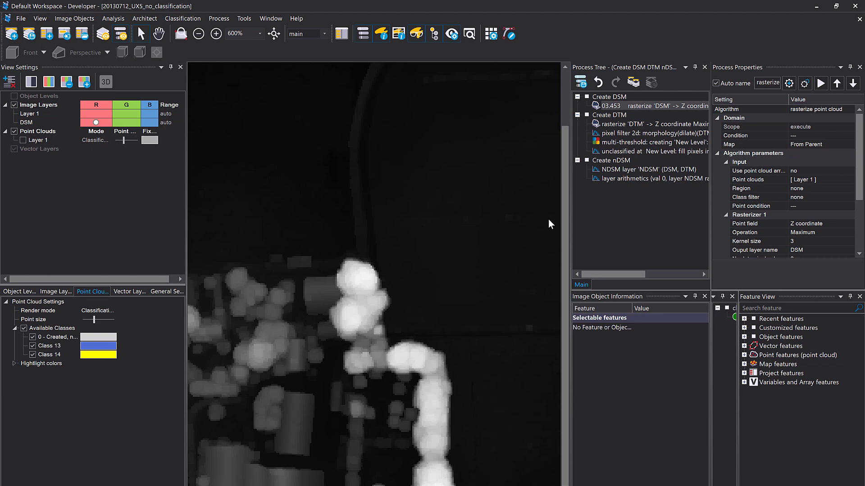
Step: Review the settings of the DTM rasterize process, including its class filter, without changing them
{"action": "left_click", "coordinate": [612, 121]}
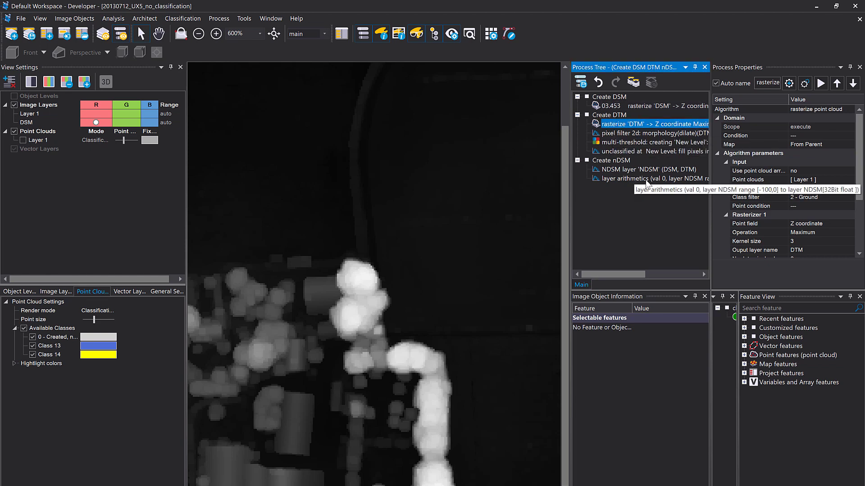
{"action": "double_click", "coordinate": [624, 127]}
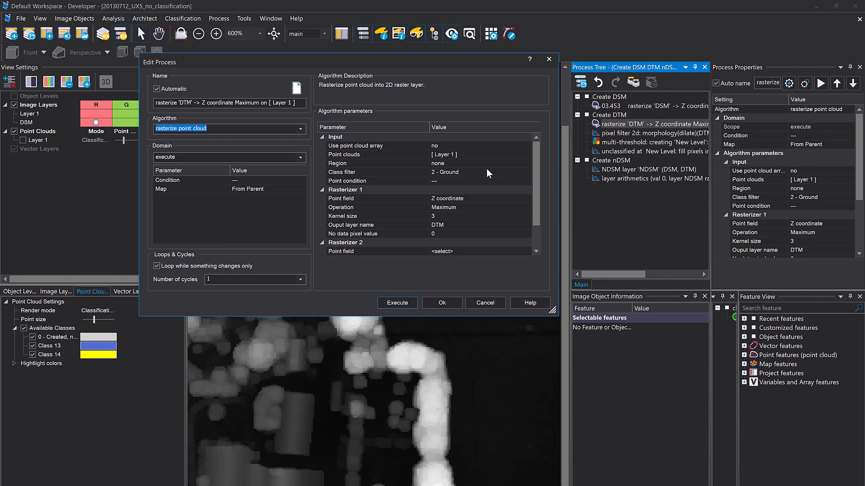
{"action": "left_click", "coordinate": [550, 62]}
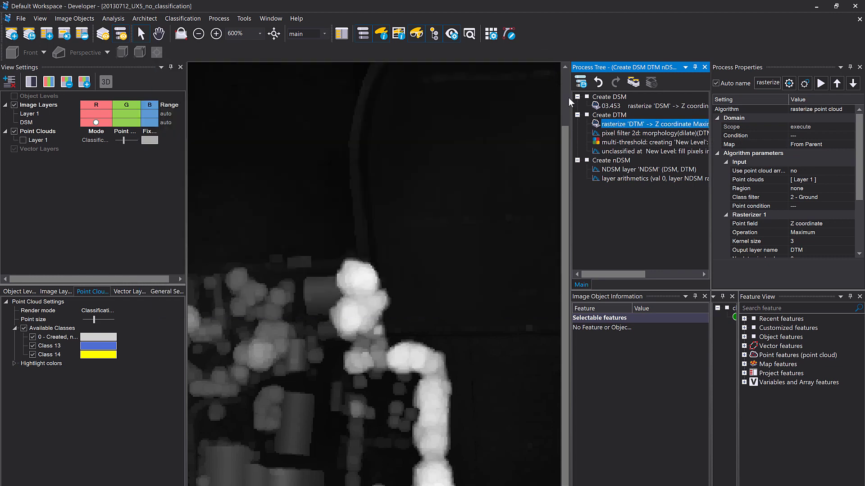
Step: Add a parent process named Classify PC and place it between Create DSM and Create DTM in the process tree
{"action": "left_click_drag", "start_coordinate": [564, 99], "coordinate": [506, 108]}
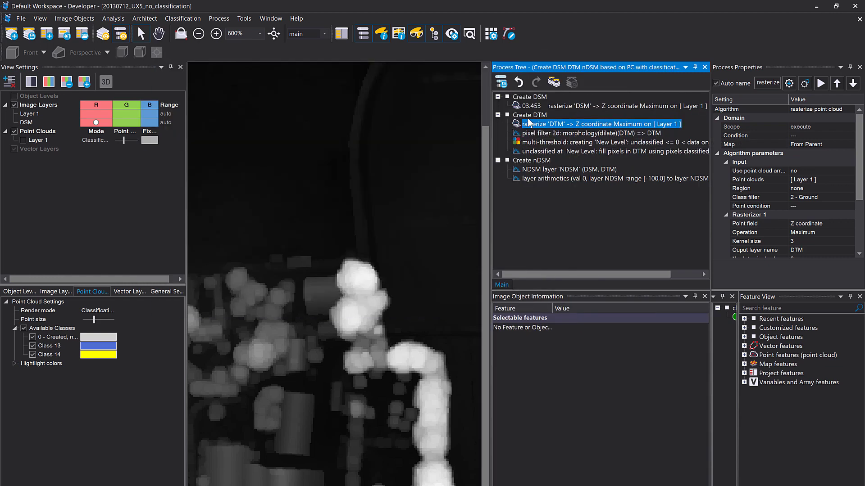
{"action": "left_click", "coordinate": [528, 117]}
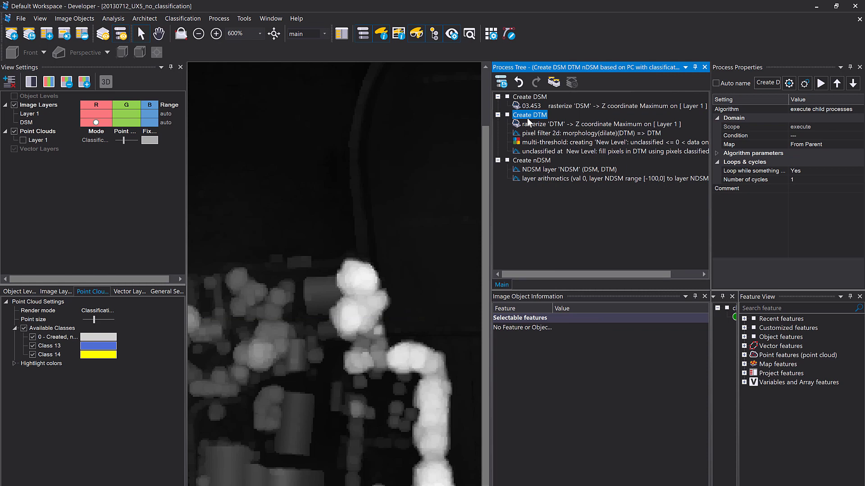
{"action": "double_click", "coordinate": [527, 116]}
{"action": "double_click", "coordinate": [242, 108]}
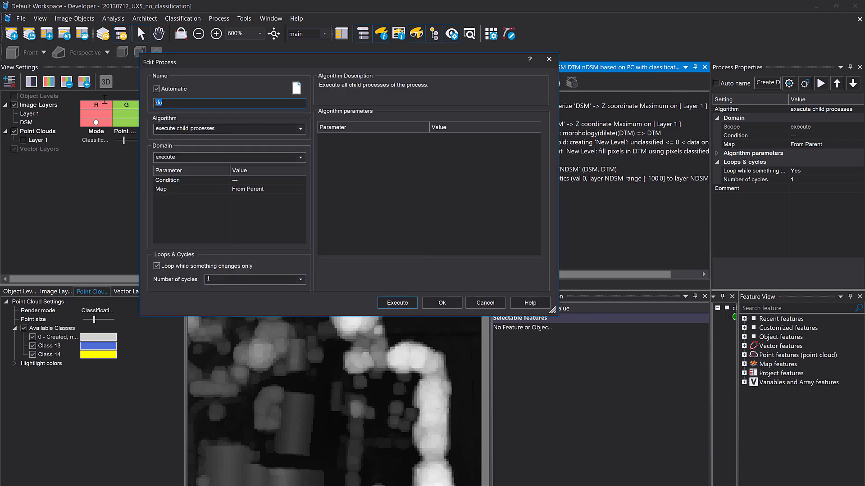
{"action": "type", "text": "Classifx"}
{"action": "key", "text": "BackSpace"}
{"action": "type", "text": "y PC"}
{"action": "left_click", "coordinate": [442, 301]}
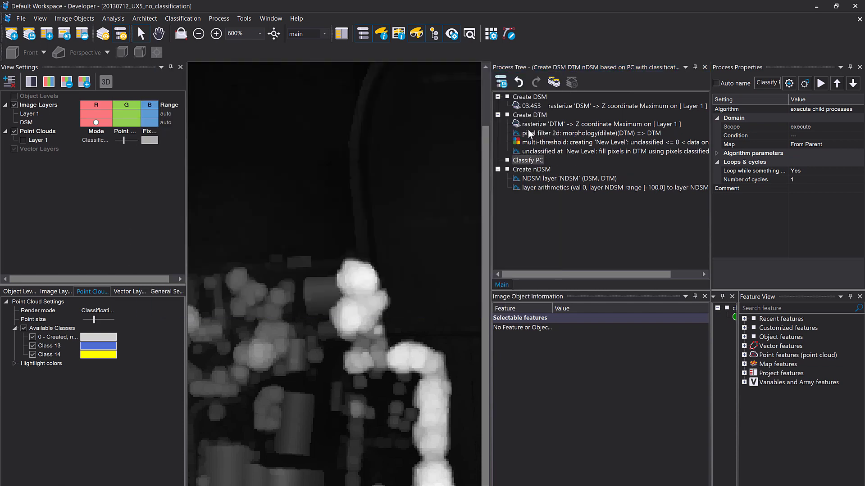
{"action": "left_click_drag", "start_coordinate": [527, 161], "coordinate": [531, 117]}
{"action": "left_click_drag", "start_coordinate": [534, 161], "coordinate": [530, 117]}
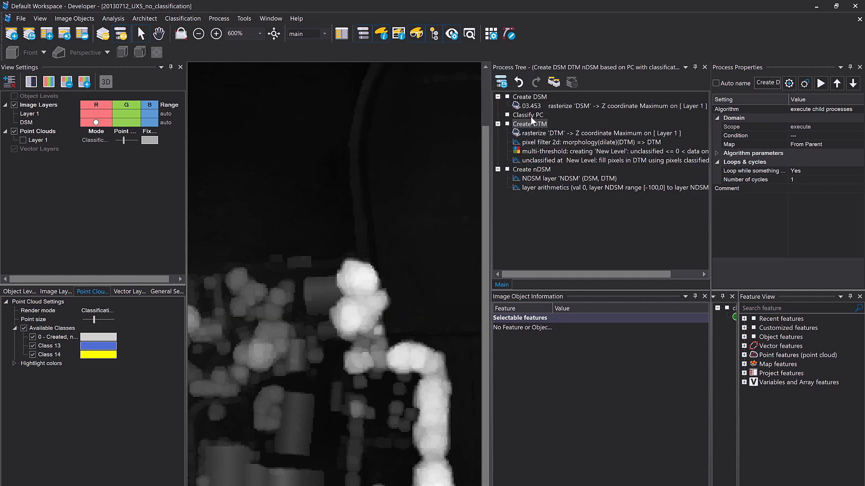
Step: Add an automatic point cloud classification process for Layer 1, execute it with the default classes, and nest it under Classify PC
{"action": "right_click", "coordinate": [528, 114]}
{"action": "left_click", "coordinate": [580, 169]}
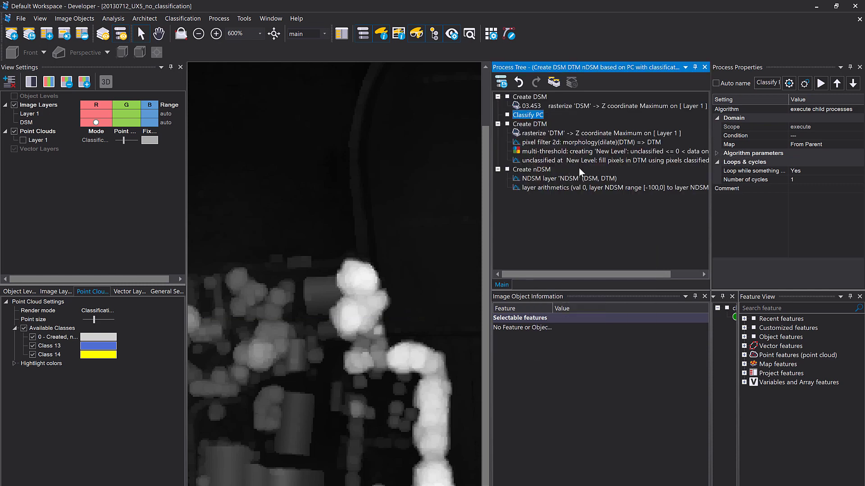
{"action": "type", "text": "class"}
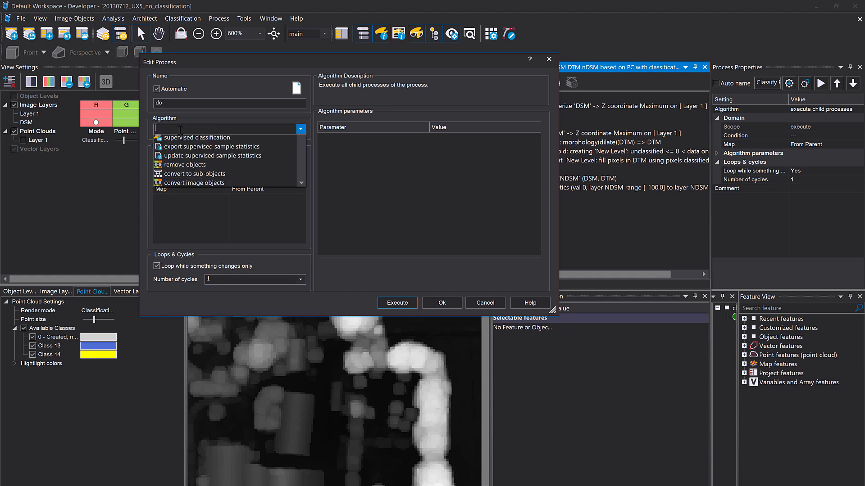
{"action": "type", "text": "ifica"}
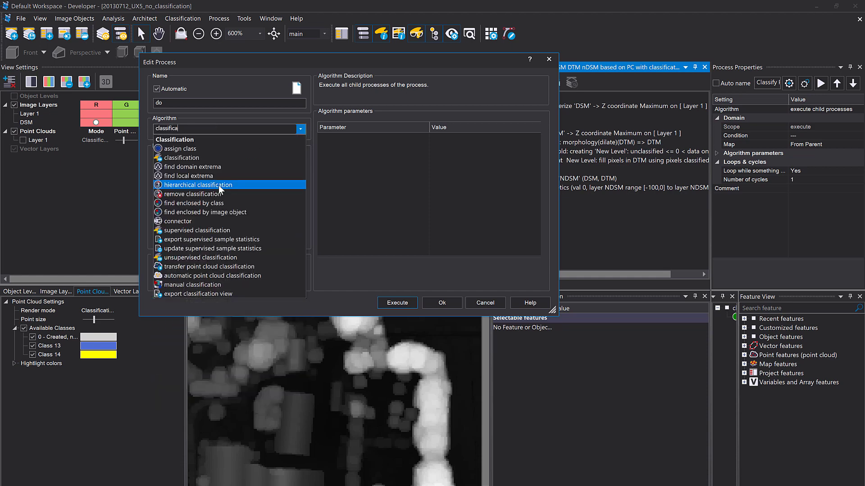
{"action": "left_click", "coordinate": [238, 276]}
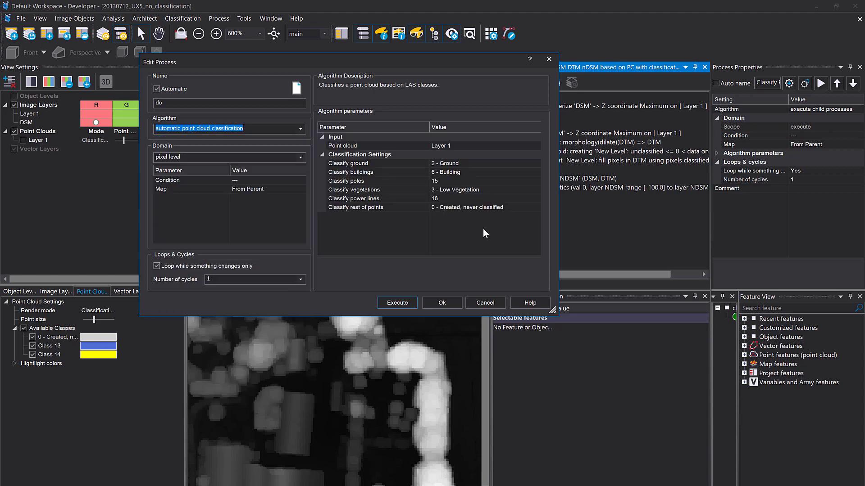
{"action": "left_click", "coordinate": [445, 245]}
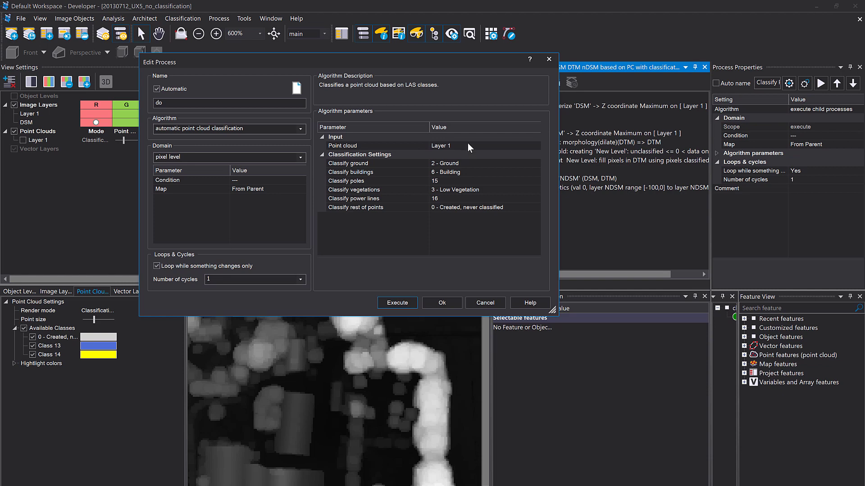
{"action": "left_click", "coordinate": [426, 306]}
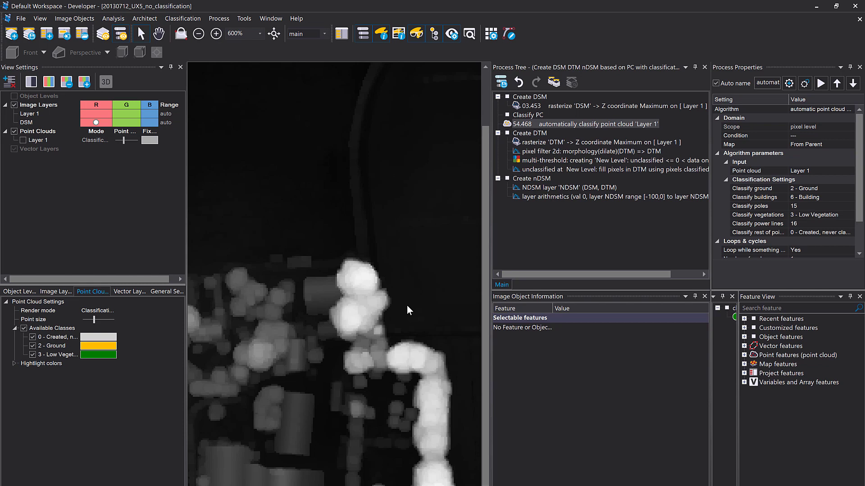
{"action": "left_click_drag", "start_coordinate": [528, 116], "coordinate": [526, 115]}
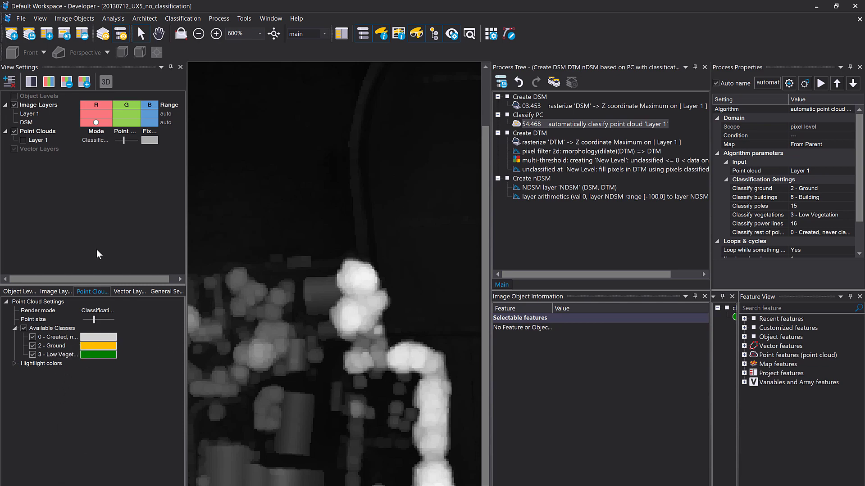
Step: Show the Layer 1 point cloud again and limit the displayed classes to 2 - Ground
{"action": "left_click", "coordinate": [24, 139]}
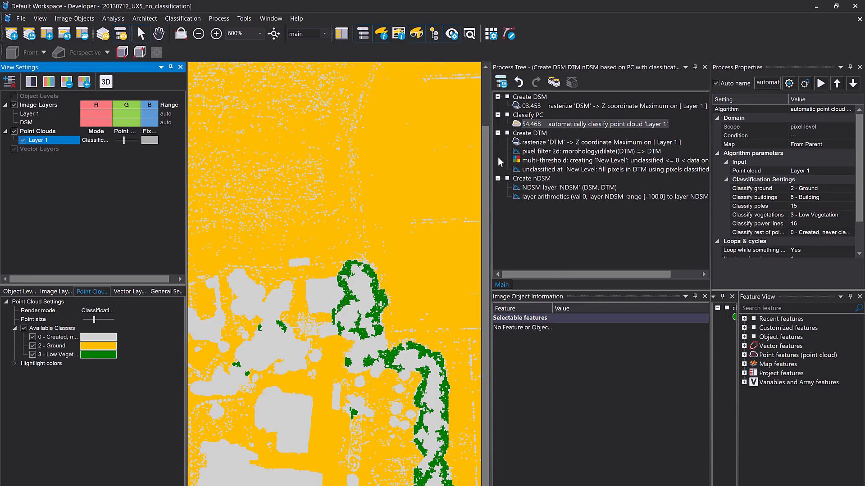
{"action": "left_click_drag", "start_coordinate": [492, 158], "coordinate": [559, 169]}
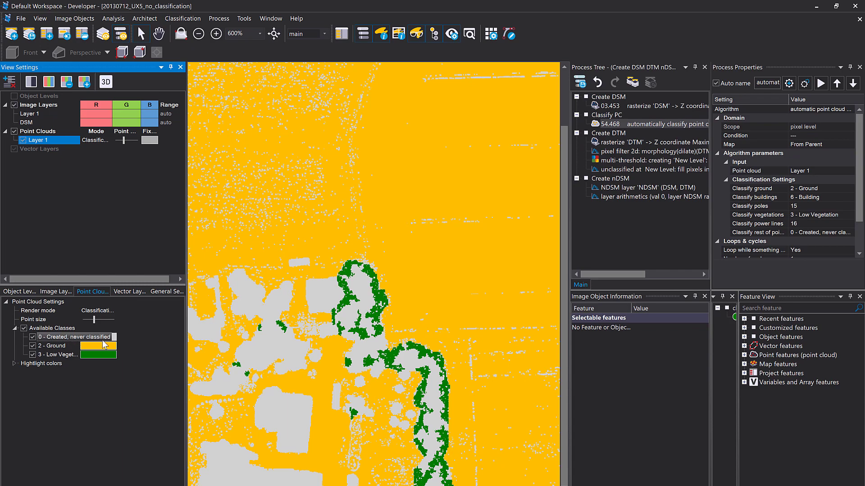
{"action": "left_click_drag", "start_coordinate": [264, 282], "coordinate": [407, 282]}
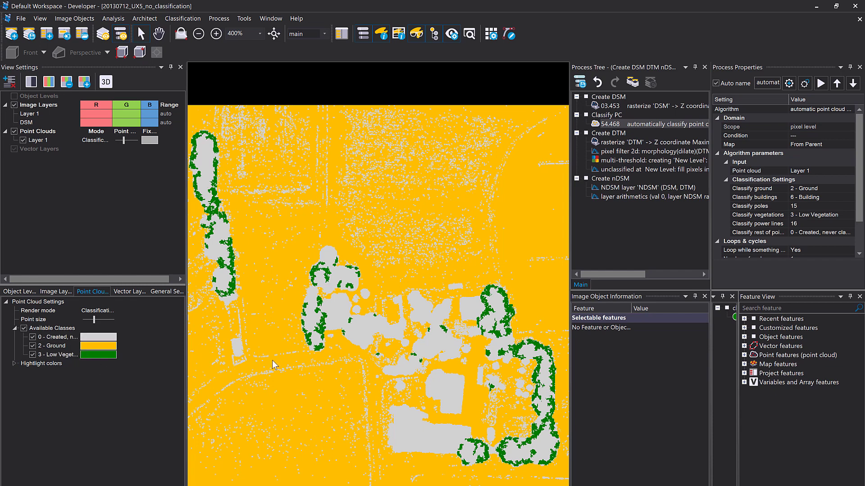
{"action": "left_click", "coordinate": [32, 337]}
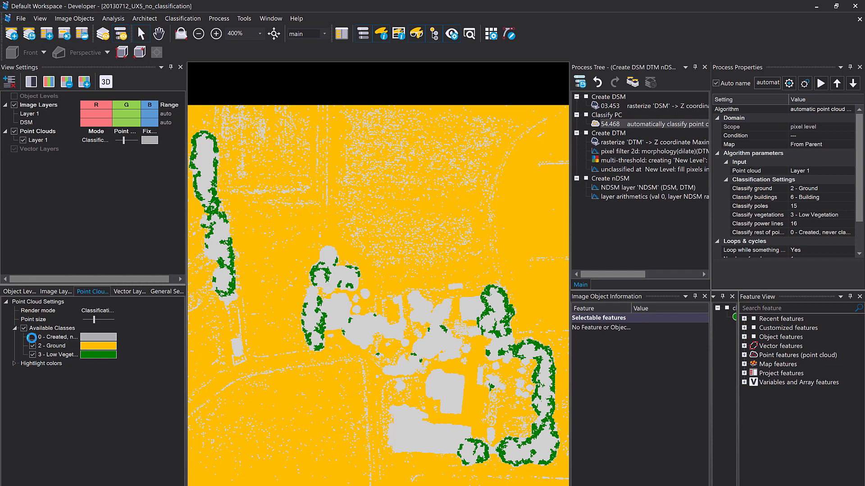
{"action": "left_click", "coordinate": [32, 354]}
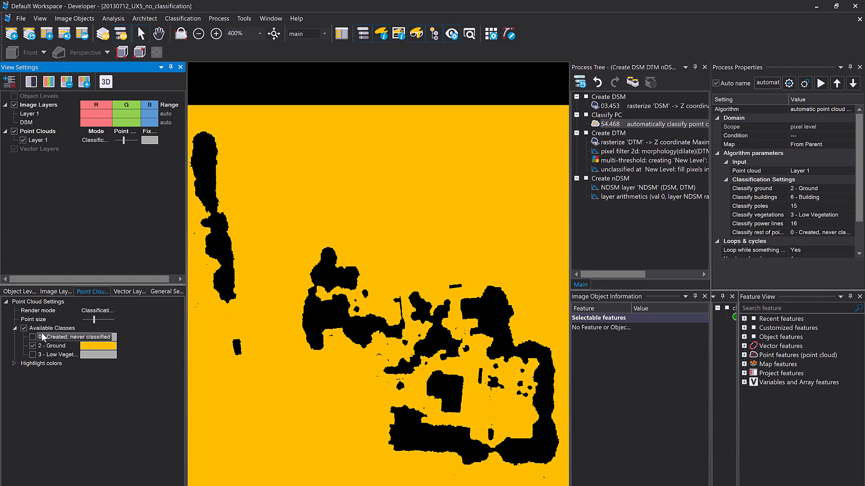
{"action": "left_click_drag", "start_coordinate": [268, 333], "coordinate": [332, 338]}
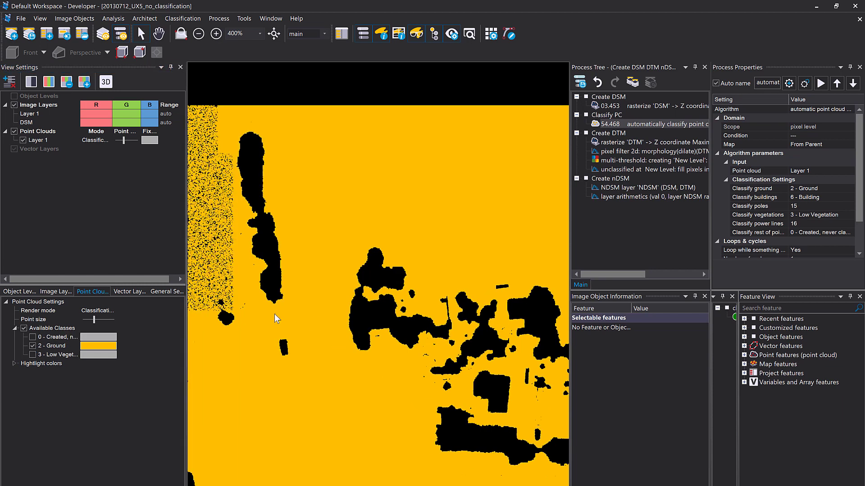
Step: Execute the DTM rasterization with the 2 - Ground class filter, then hide the point clouds and display the DTM layer in the red channel
{"action": "left_click", "coordinate": [617, 144]}
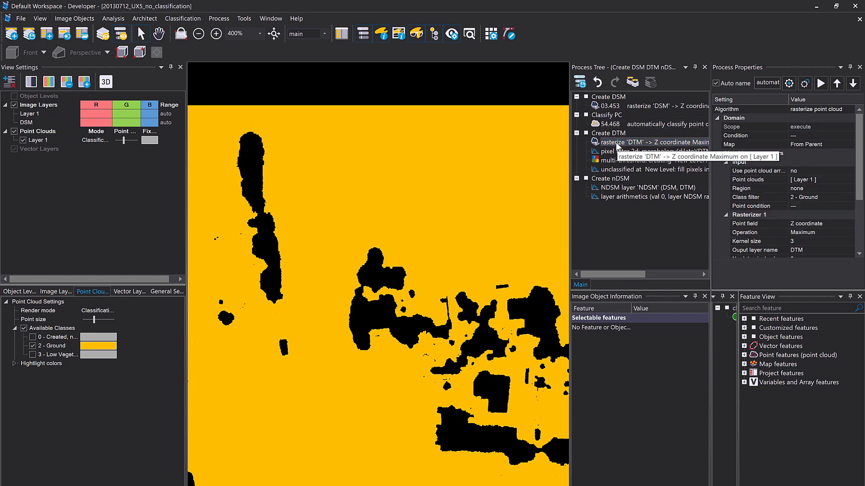
{"action": "double_click", "coordinate": [618, 144]}
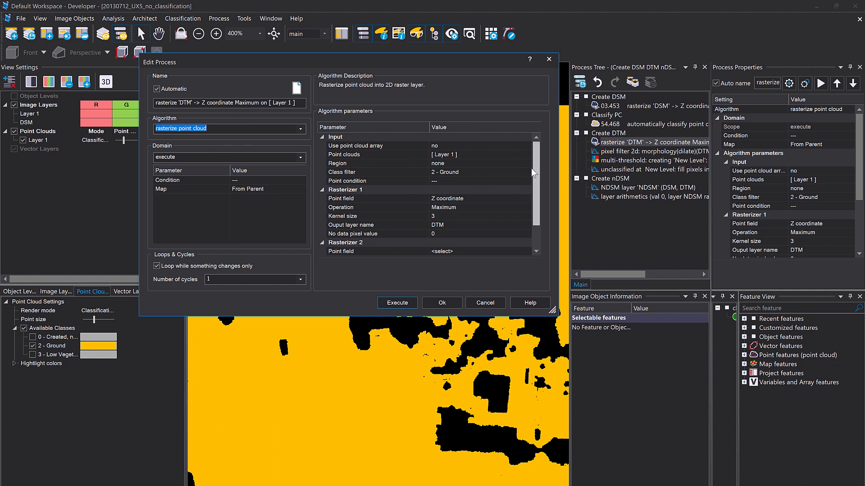
{"action": "left_click", "coordinate": [411, 303]}
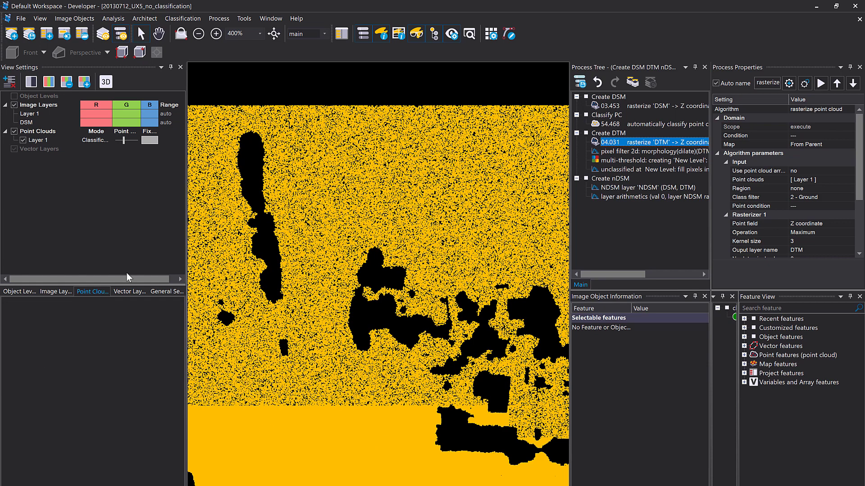
{"action": "left_click", "coordinate": [14, 140]}
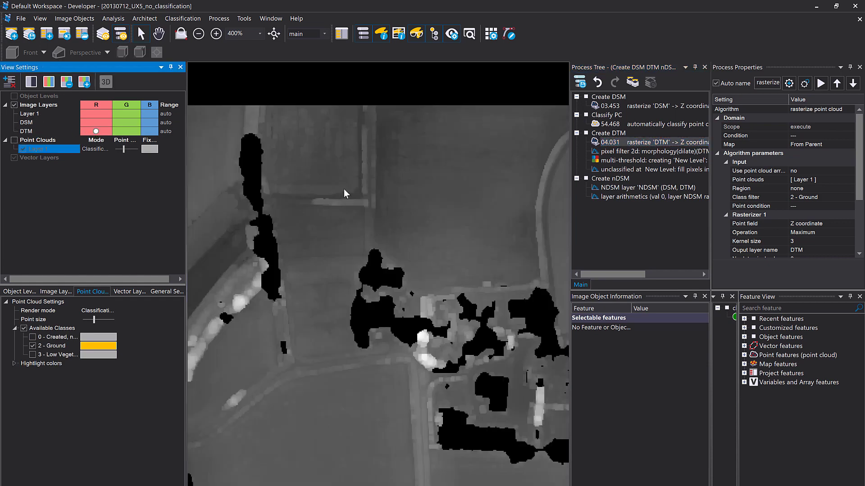
Step: Execute the dilate pixel filter on the DTM and the multi-threshold segmentation creating New Level, then show the object levels
{"action": "right_click", "coordinate": [619, 152]}
{"action": "left_click", "coordinate": [628, 160]}
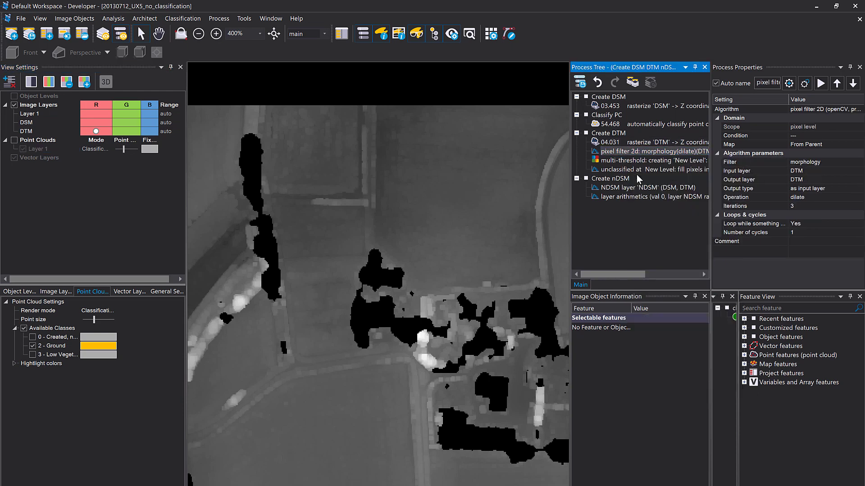
{"action": "right_click", "coordinate": [610, 163]}
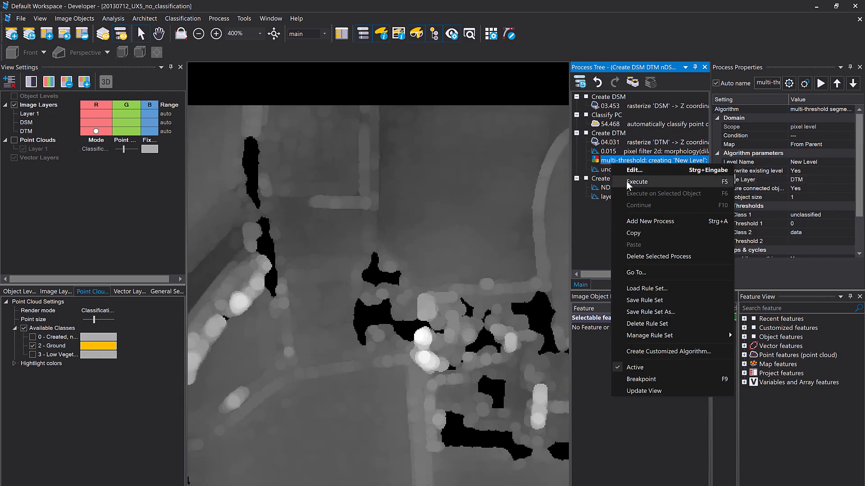
{"action": "left_click", "coordinate": [626, 181]}
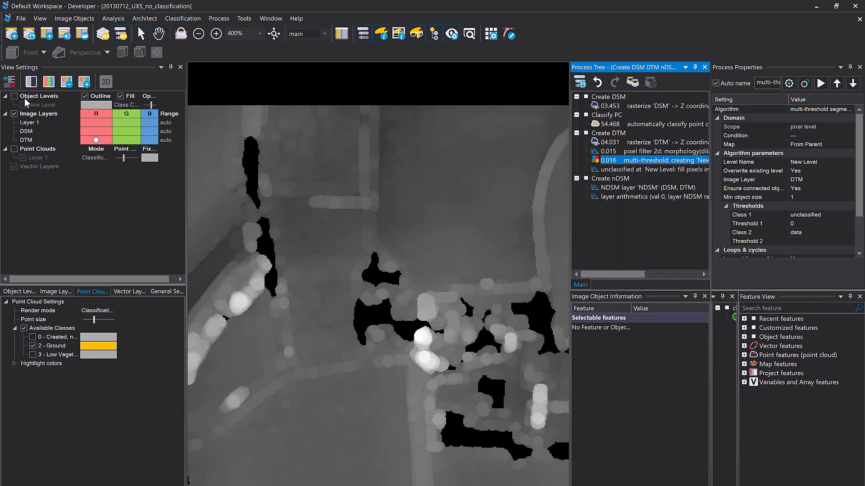
{"action": "left_click", "coordinate": [15, 96]}
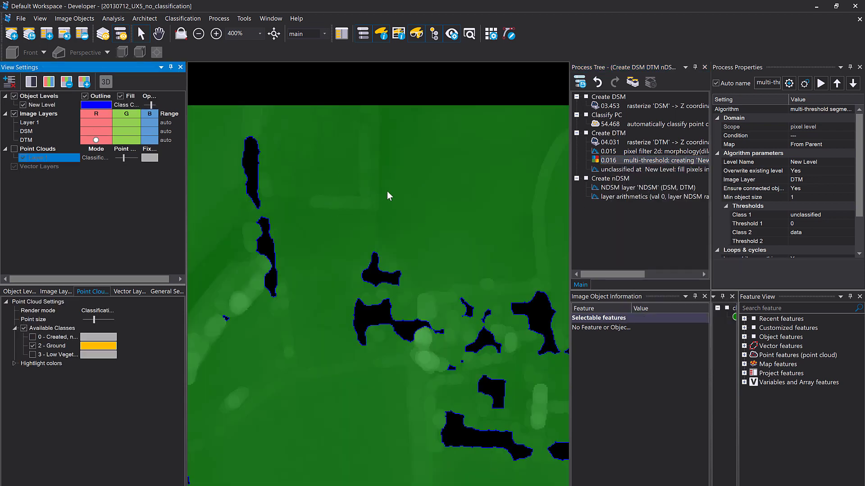
Step: Execute the fill pixel values process for unclassified objects, then hide New Level and inspect the filled DTM
{"action": "left_click", "coordinate": [622, 169]}
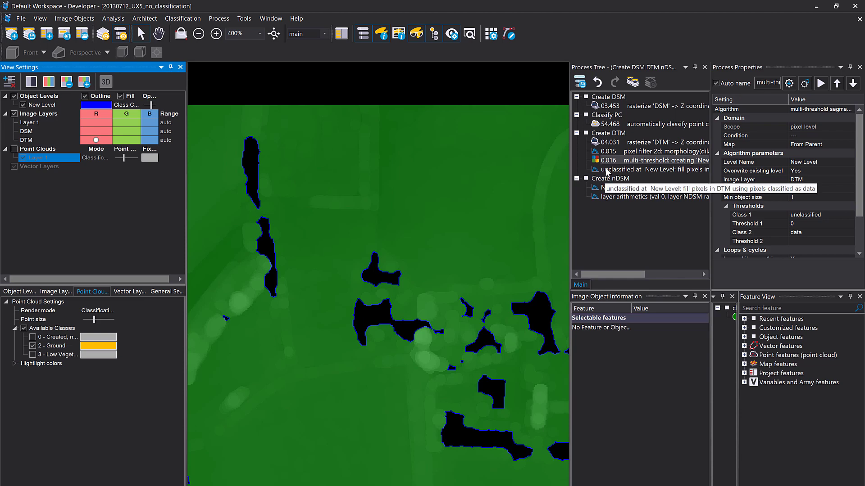
{"action": "right_click", "coordinate": [621, 169]}
{"action": "left_click", "coordinate": [623, 186]}
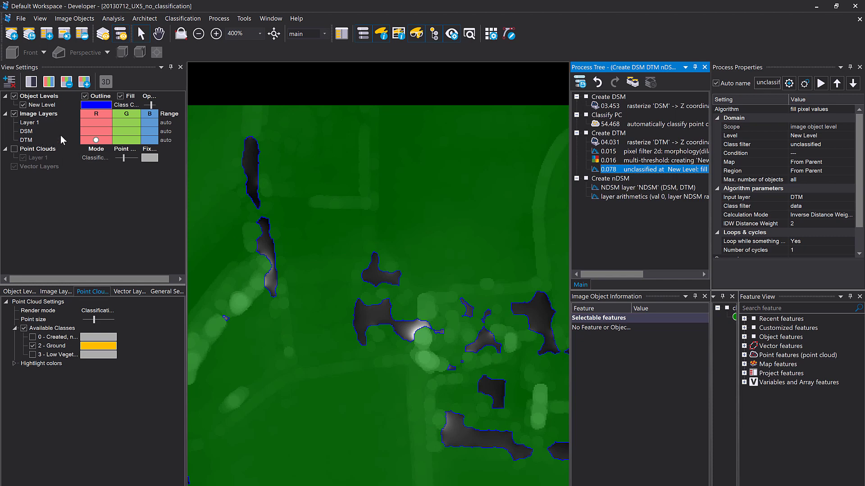
{"action": "left_click", "coordinate": [23, 105]}
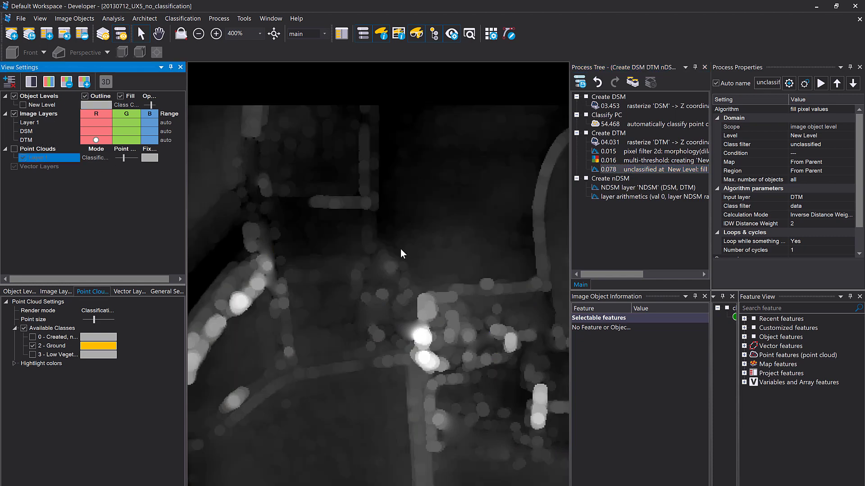
{"action": "scroll", "coordinate": [236, 302], "scroll_direction": "down", "scroll_amount": 1}
{"action": "mouse_move", "coordinate": [228, 301]}
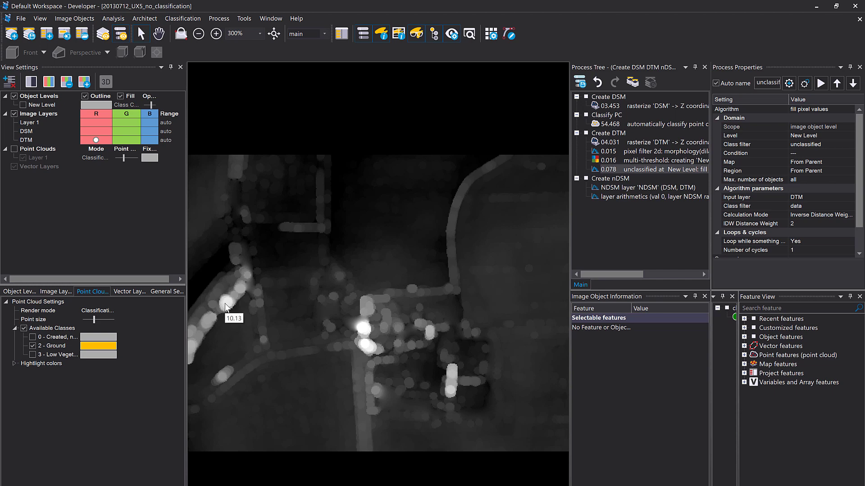
Step: Edit the DTM rasterization process, setting the kernel size to 1 and the operation to Minimum
{"action": "left_click", "coordinate": [599, 146]}
{"action": "double_click", "coordinate": [598, 146]}
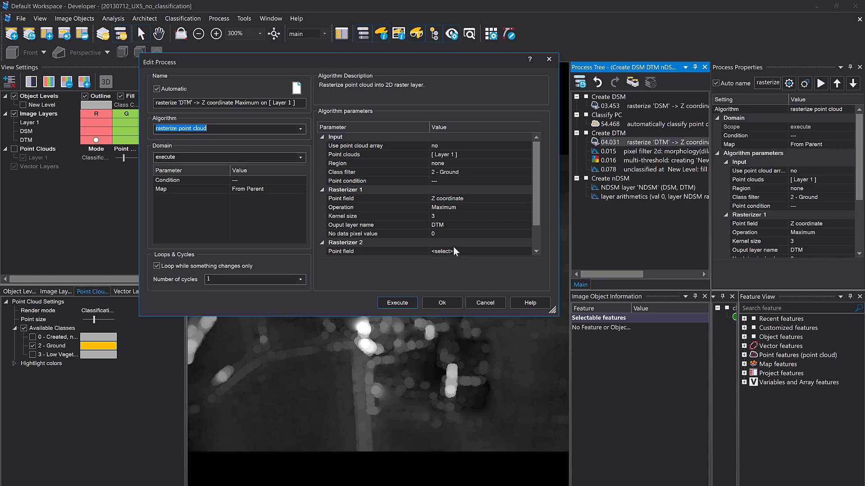
{"action": "left_click", "coordinate": [445, 218]}
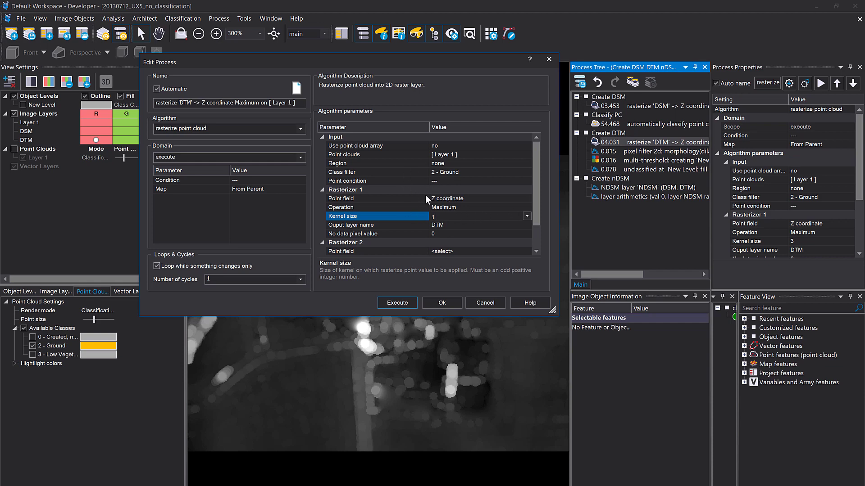
{"action": "left_click", "coordinate": [499, 207]}
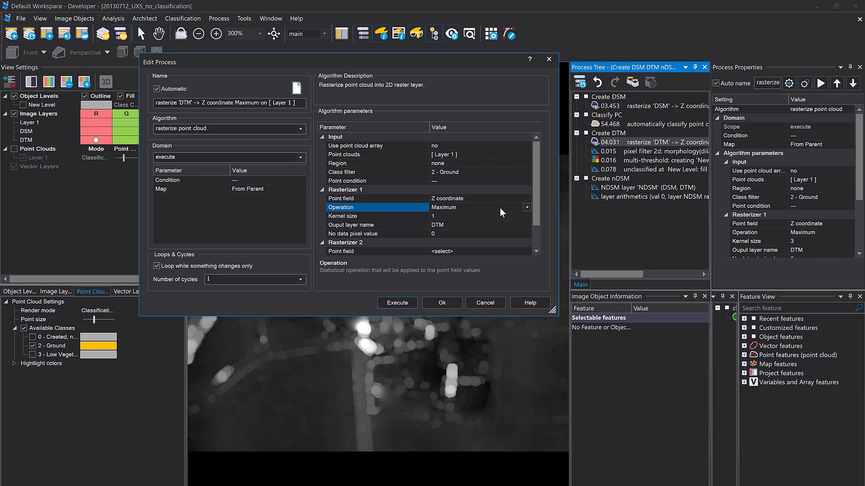
{"action": "left_click", "coordinate": [526, 208]}
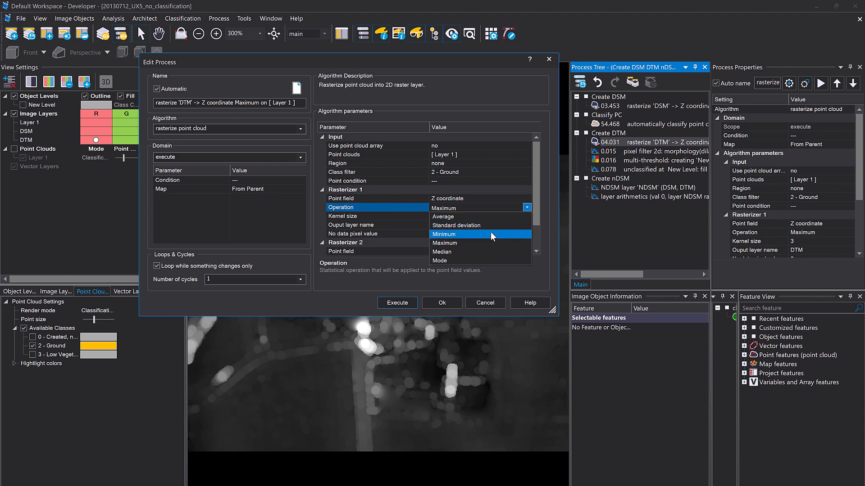
{"action": "left_click", "coordinate": [466, 234]}
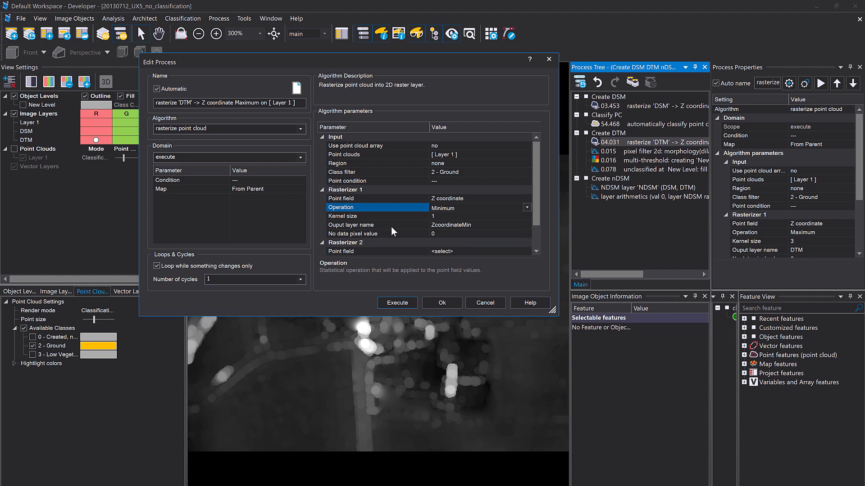
Step: Set the rasterization's output layer to DTM, execute the process, and display the DTM layer again
{"action": "left_click", "coordinate": [460, 225]}
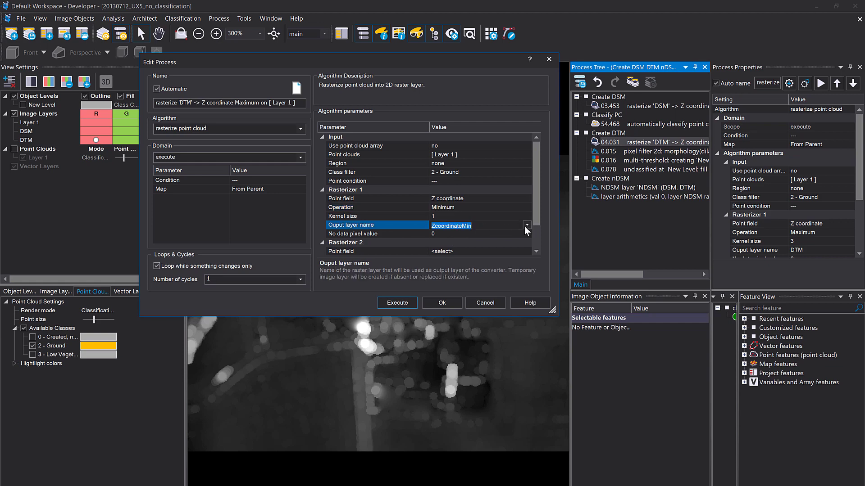
{"action": "left_click", "coordinate": [527, 226]}
{"action": "left_click", "coordinate": [490, 235]}
{"action": "left_click", "coordinate": [408, 302]}
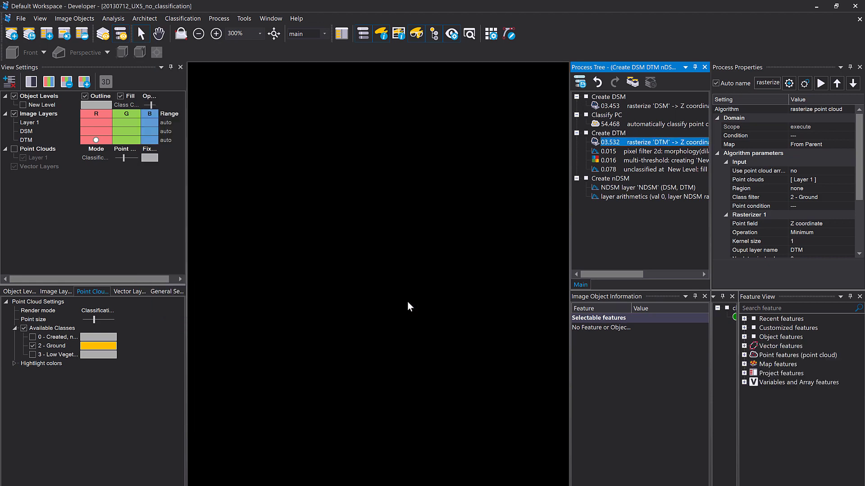
{"action": "left_click", "coordinate": [85, 138]}
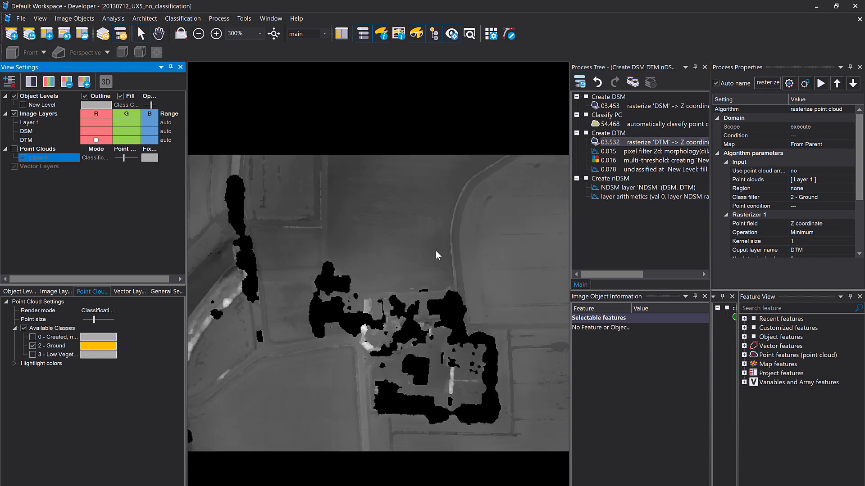
Step: Deactivate the dilate pixel filter process and execute the multi-threshold segmentation on the DTM again
{"action": "left_click", "coordinate": [611, 151]}
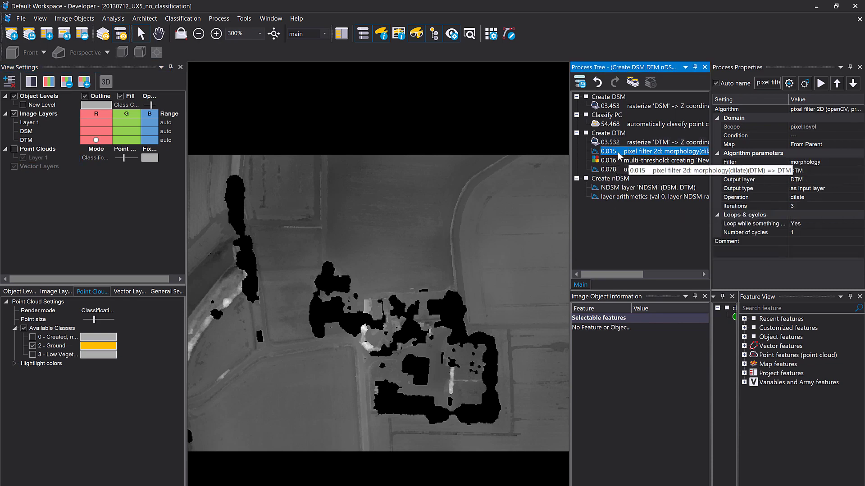
{"action": "right_click", "coordinate": [615, 152]}
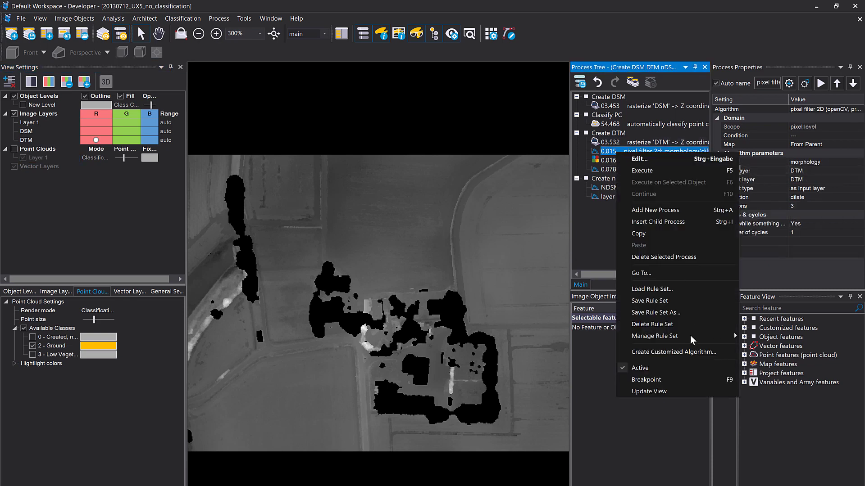
{"action": "left_click", "coordinate": [659, 368]}
{"action": "right_click", "coordinate": [612, 158]}
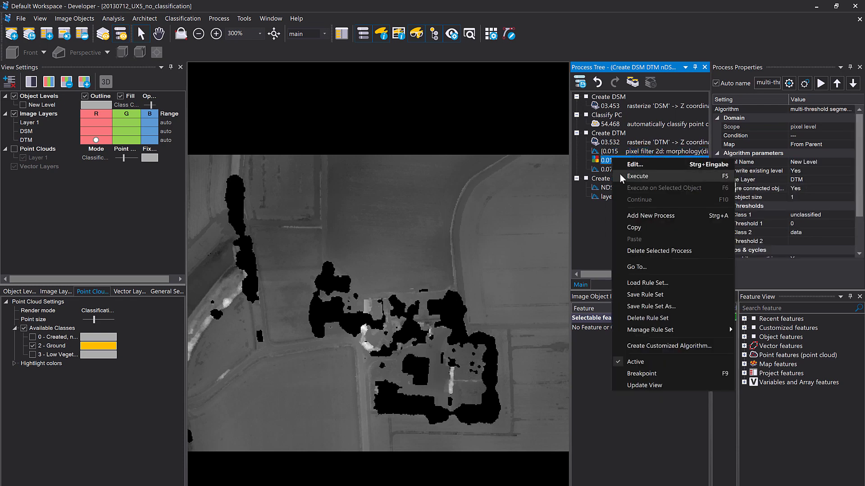
{"action": "left_click", "coordinate": [620, 174]}
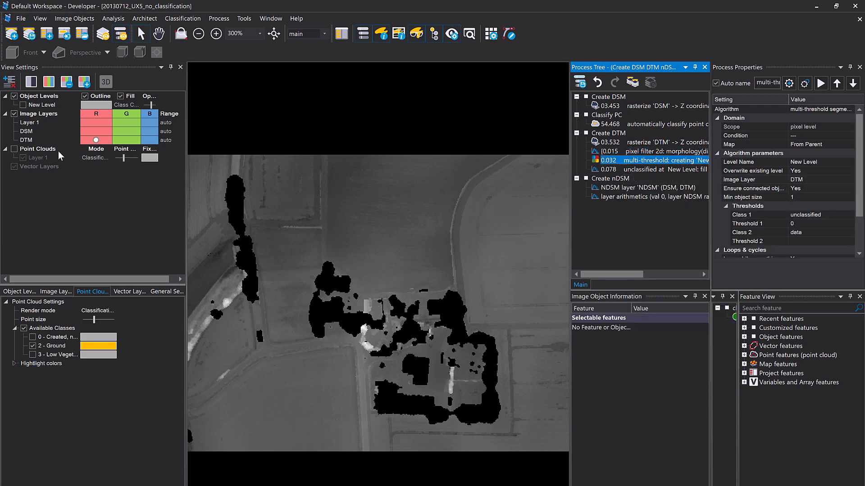
Step: Display the New Level objects, execute the fill pixel values process on the DTM, and hide the object levels
{"action": "left_click", "coordinate": [23, 104]}
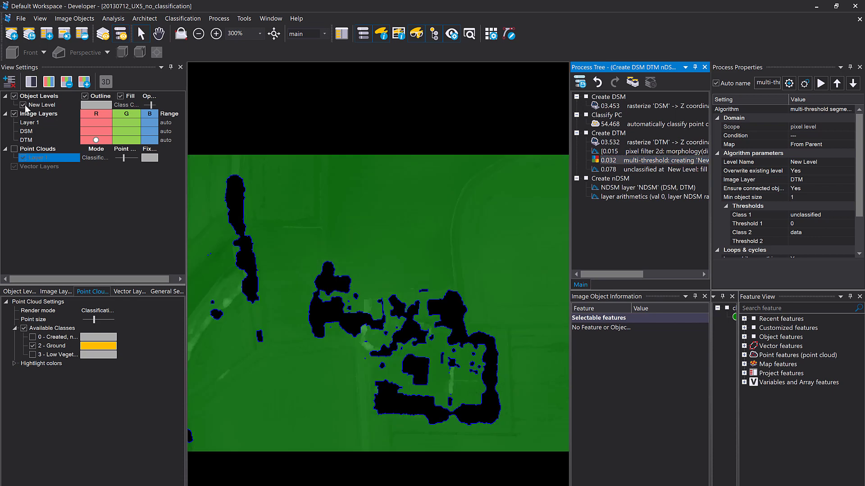
{"action": "right_click", "coordinate": [632, 171]}
{"action": "key", "text": "F5"}
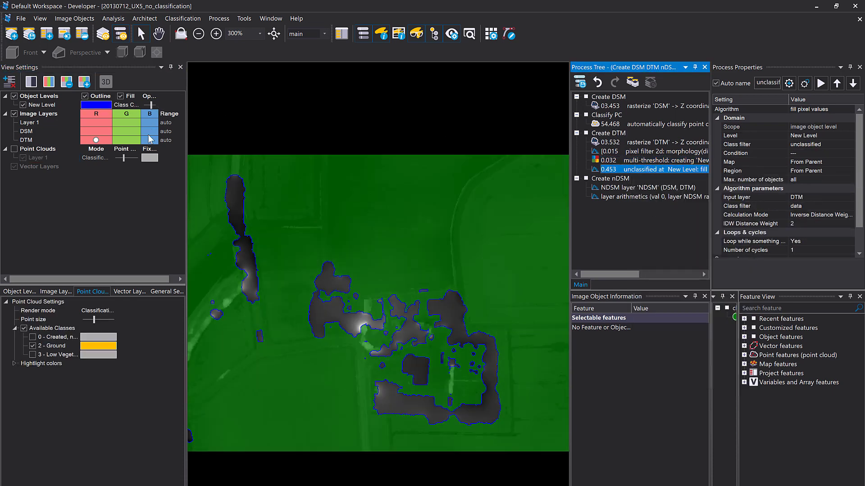
{"action": "left_click", "coordinate": [15, 96]}
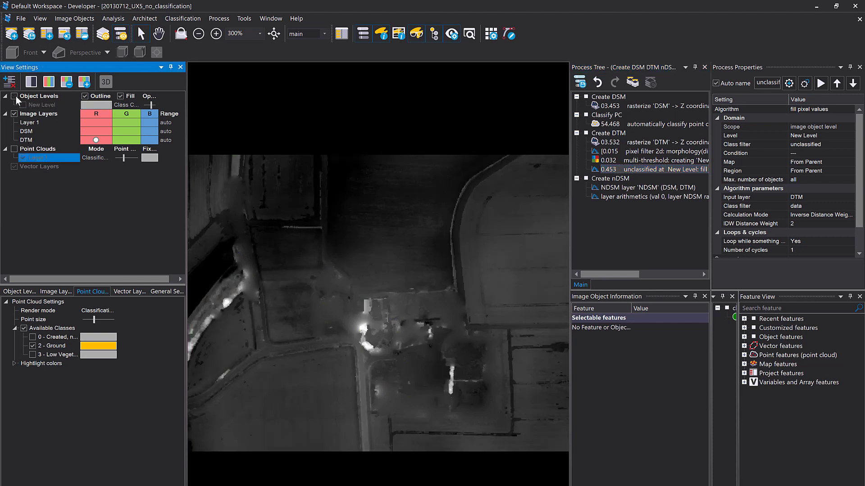
{"action": "left_click", "coordinate": [270, 264]}
Step: Append a median filter process after the fill pixel values process in the Create DTM group
{"action": "left_click", "coordinate": [602, 170]}
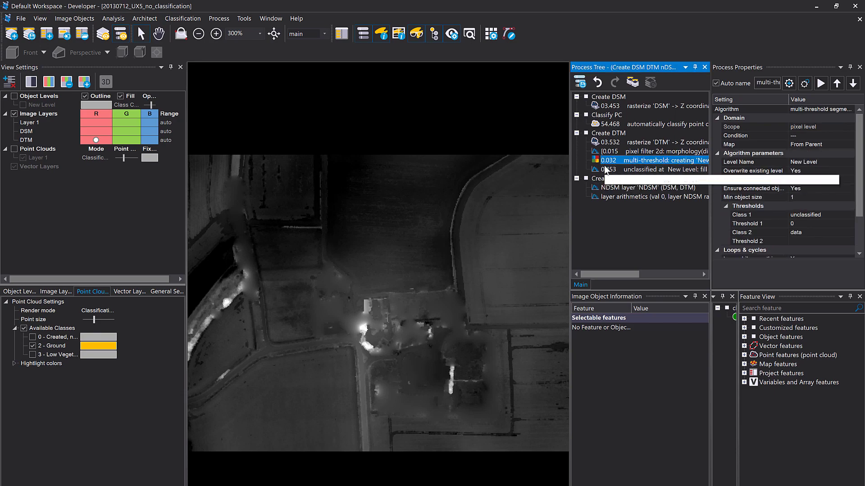
{"action": "key", "text": "ctrl+a"}
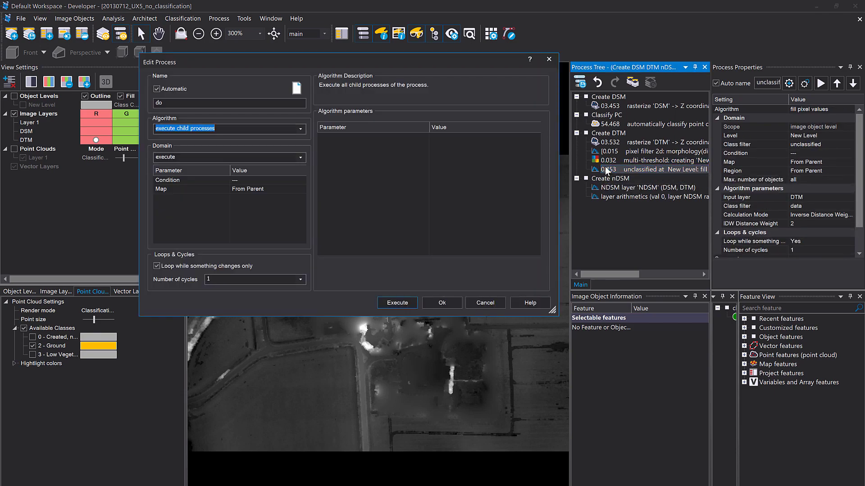
{"action": "type", "text": "median"}
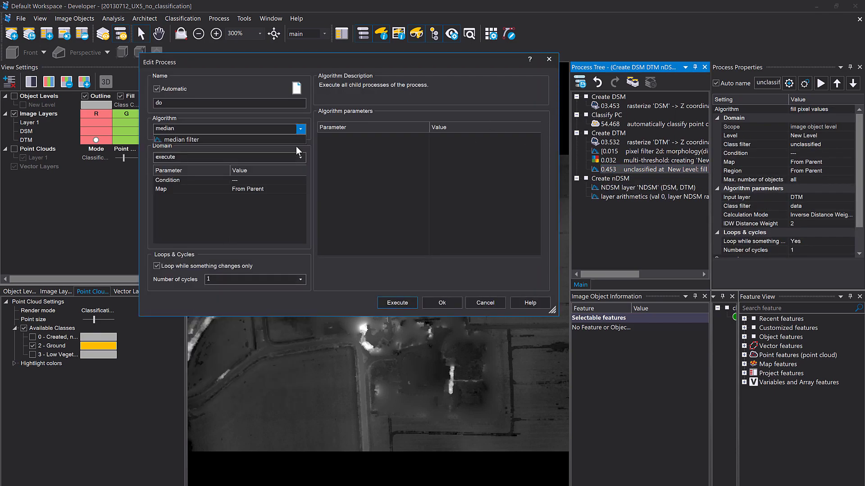
{"action": "left_click", "coordinate": [282, 142]}
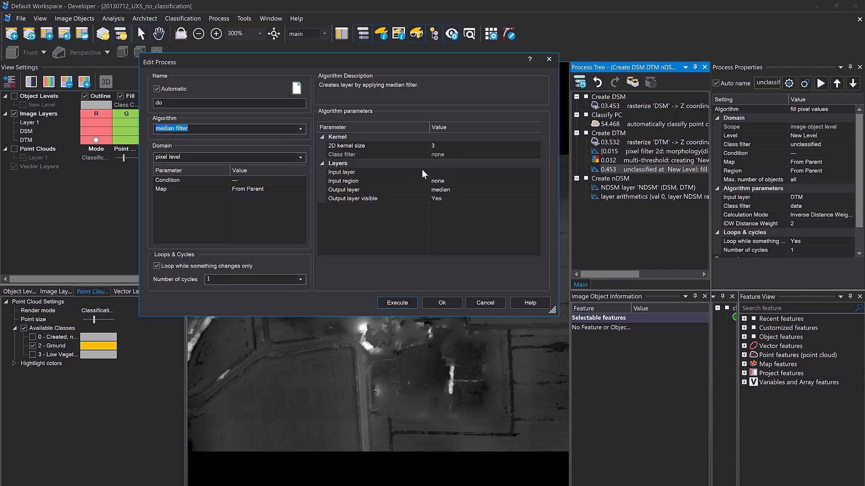
Step: Set both the input layer and the output layer of the median filter to DTM
{"action": "left_click", "coordinate": [532, 173]}
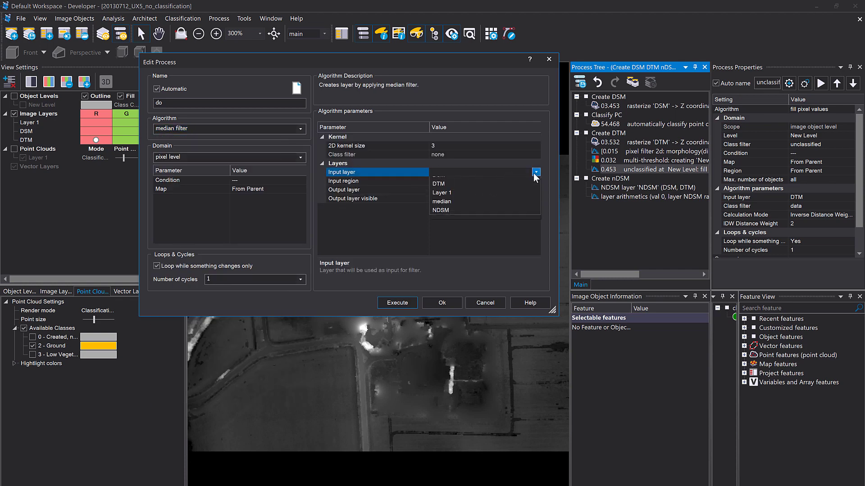
{"action": "left_click", "coordinate": [535, 172]}
{"action": "left_click", "coordinate": [477, 190]}
{"action": "left_click", "coordinate": [534, 191]}
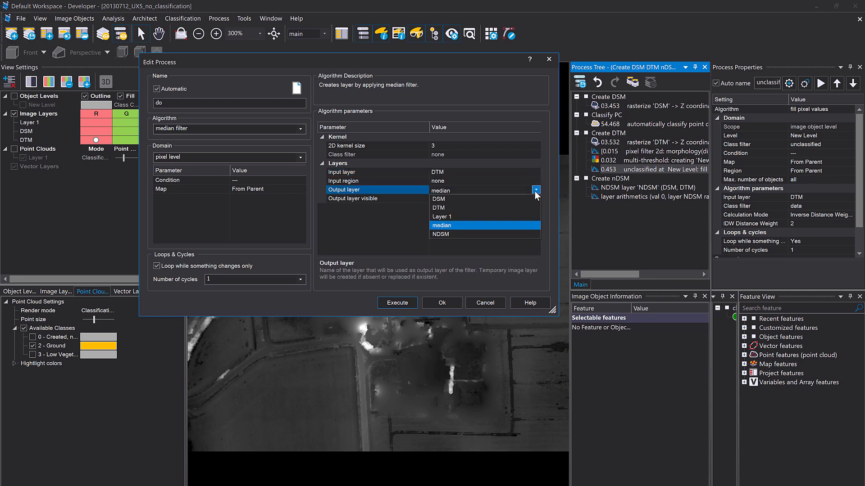
{"action": "left_click", "coordinate": [480, 205]}
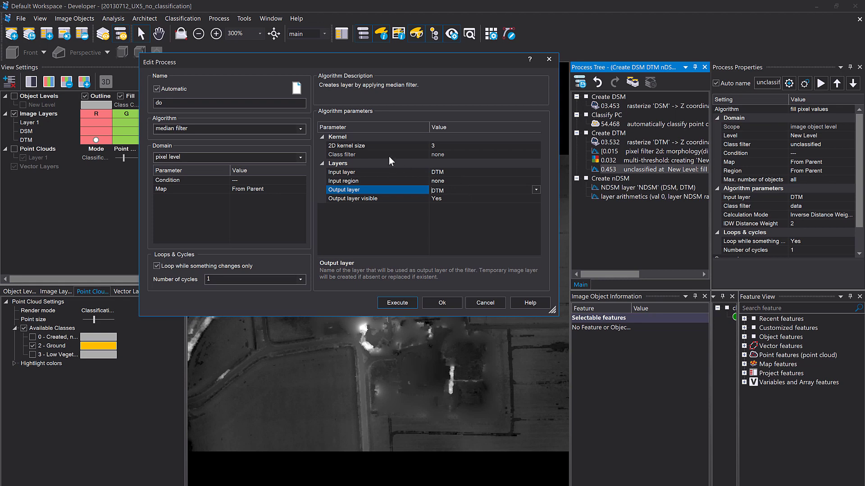
Step: Set the median filter's number of cycles to 2 and execute the process
{"action": "left_click", "coordinate": [367, 146]}
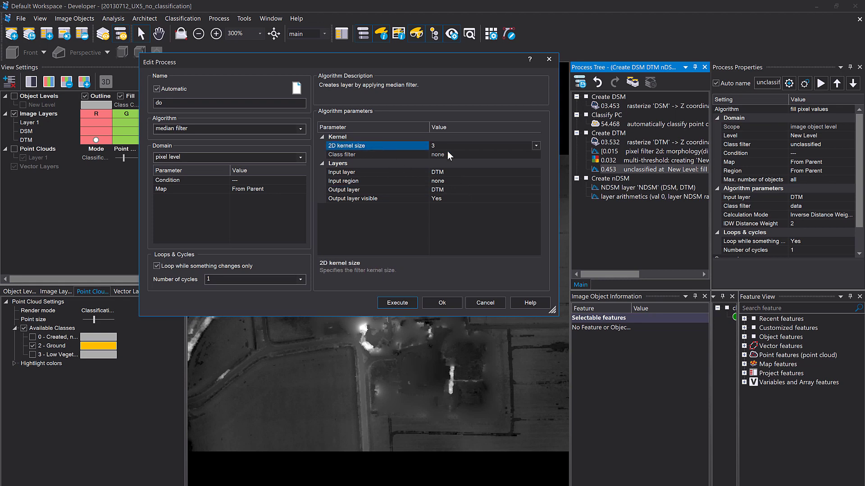
{"action": "left_click", "coordinate": [237, 280]}
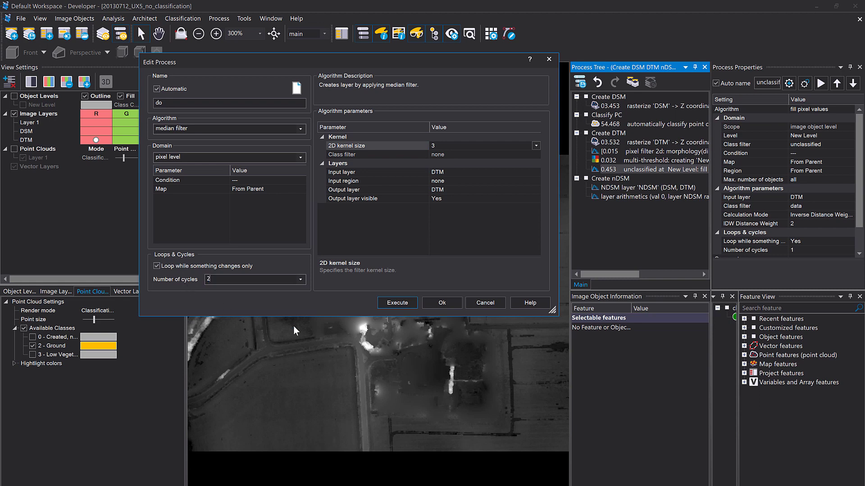
{"action": "left_click", "coordinate": [397, 303]}
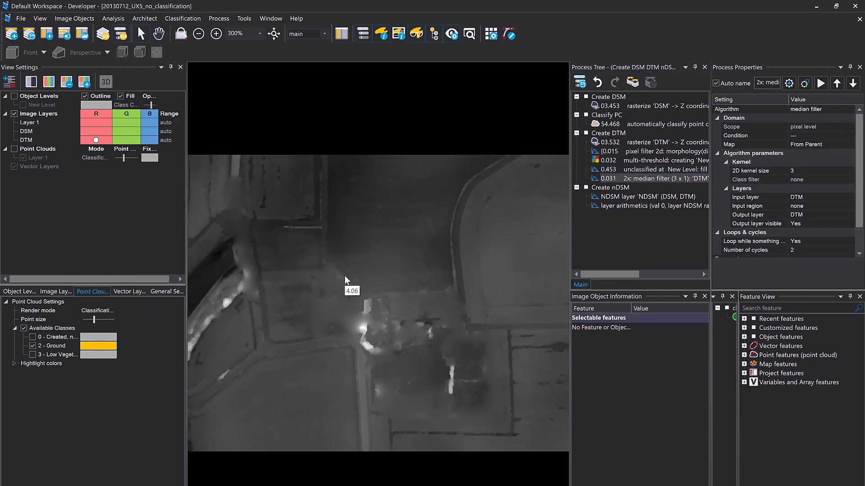
Step: Execute the Create nDSM process group and display the NDSM layer in the image view
{"action": "right_click", "coordinate": [612, 187]}
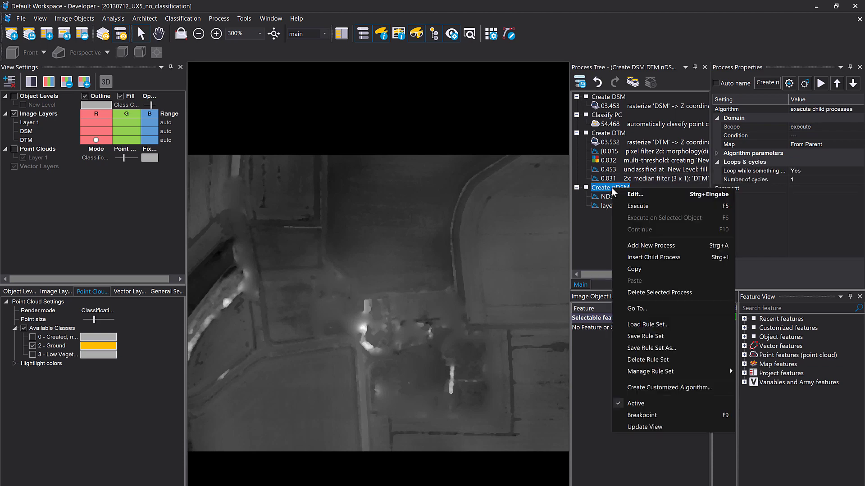
{"action": "left_click", "coordinate": [591, 223]}
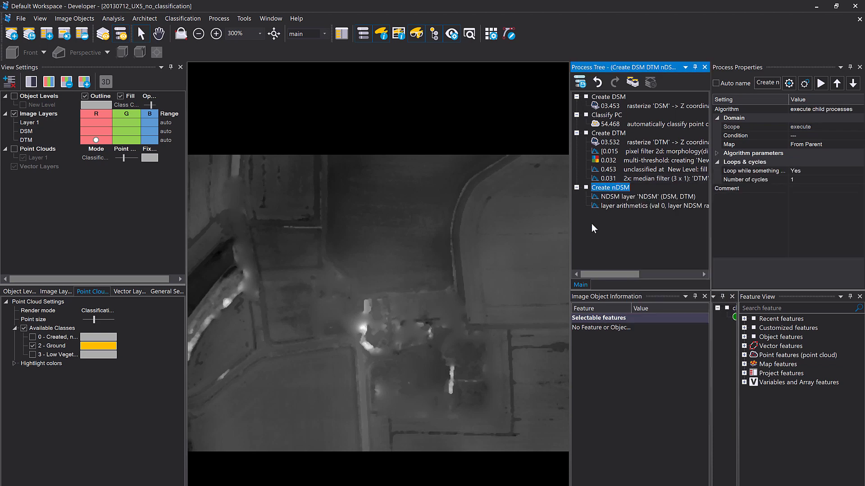
{"action": "right_click", "coordinate": [613, 189]}
{"action": "left_click", "coordinate": [626, 206]}
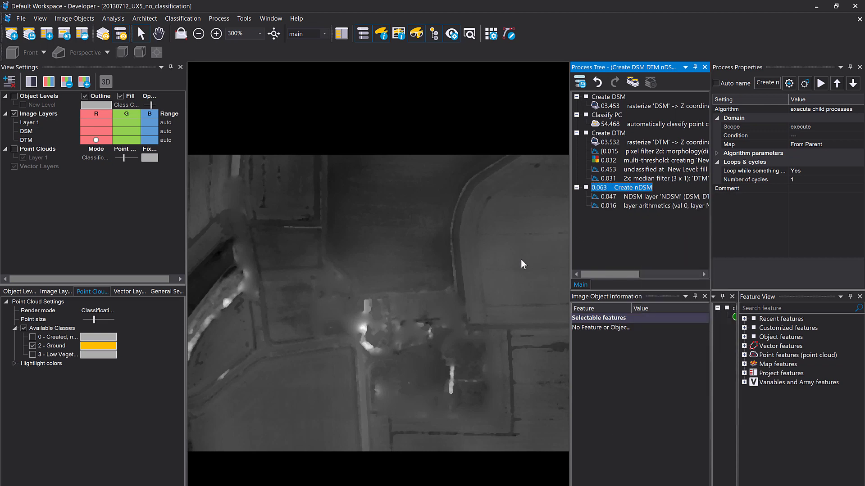
{"action": "left_click", "coordinate": [89, 87]}
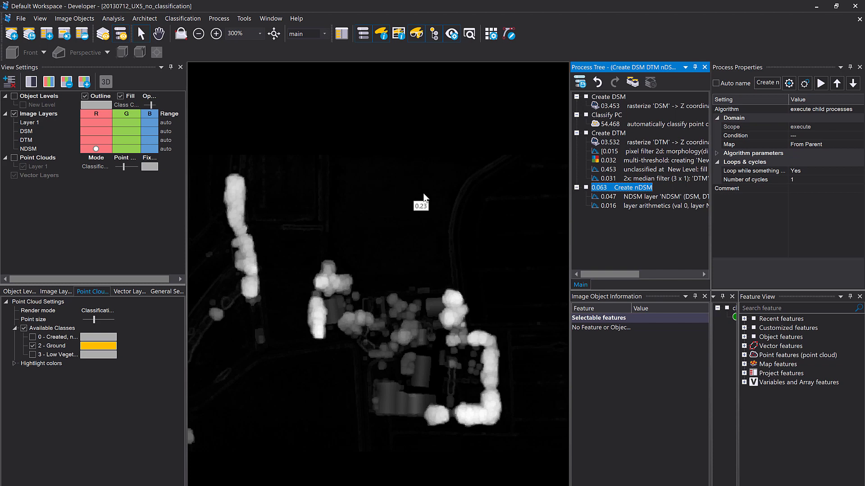
Step: Set the maximum input value of the NDSM layer arithmetics process to 1 and execute it
{"action": "double_click", "coordinate": [604, 206]}
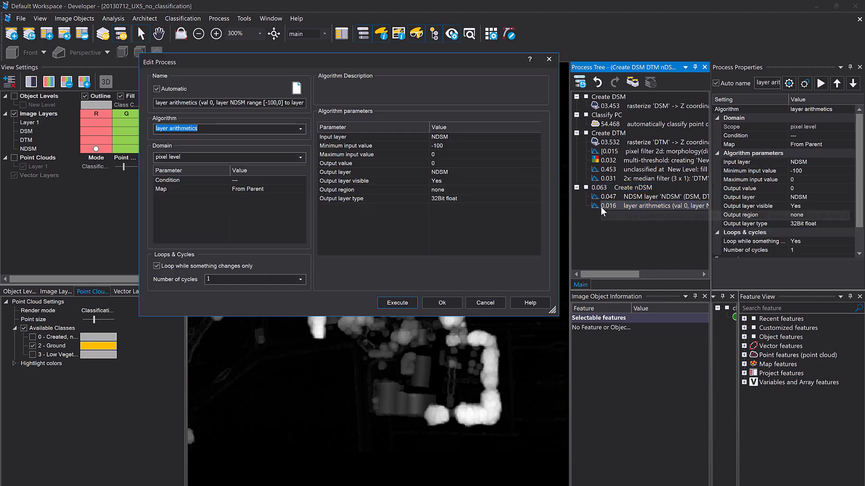
{"action": "left_click", "coordinate": [447, 162]}
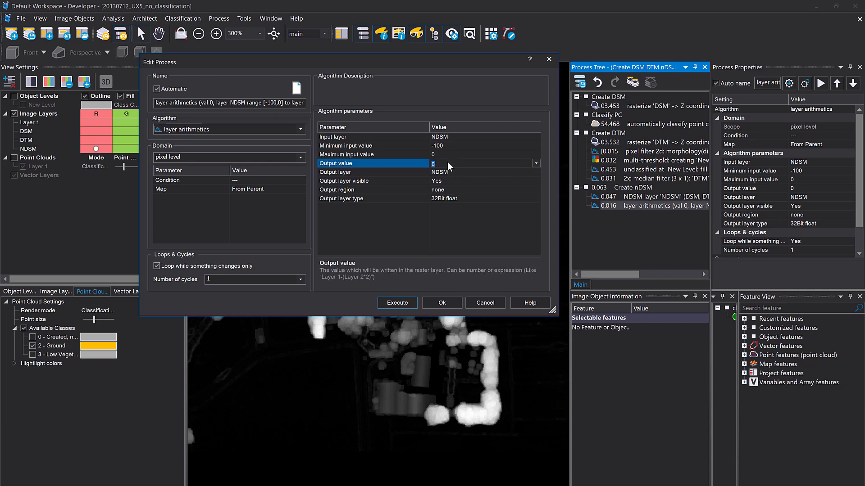
{"action": "left_click", "coordinate": [444, 156]}
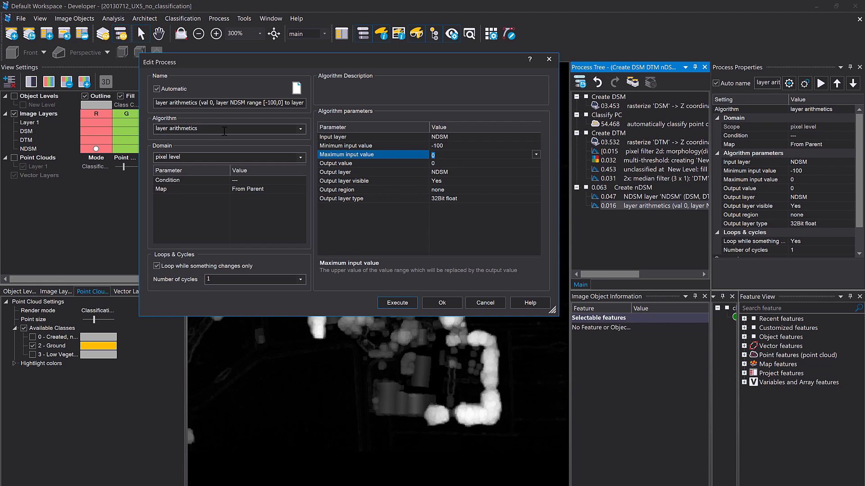
{"action": "left_click", "coordinate": [404, 135]}
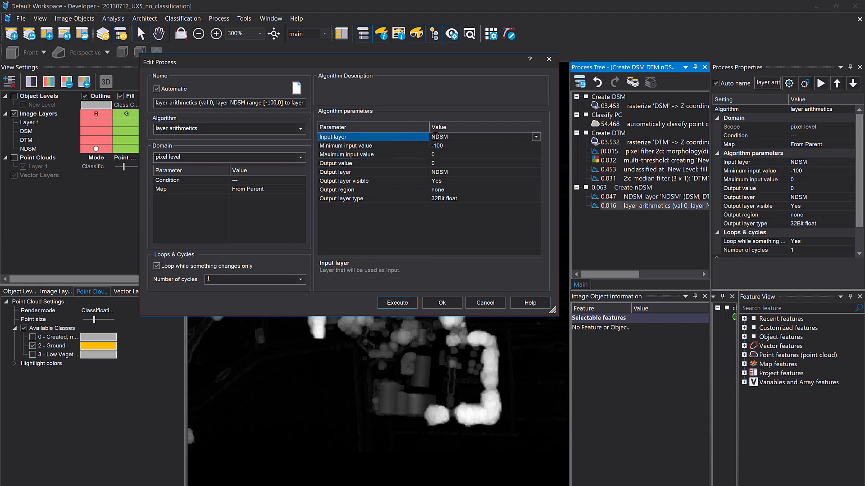
{"action": "left_click", "coordinate": [442, 154]}
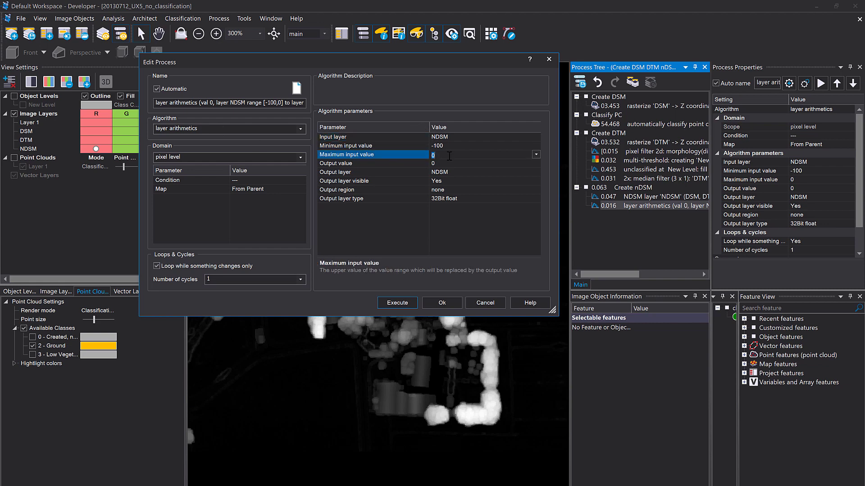
{"action": "type", "text": "1"}
{"action": "left_click", "coordinate": [442, 163]}
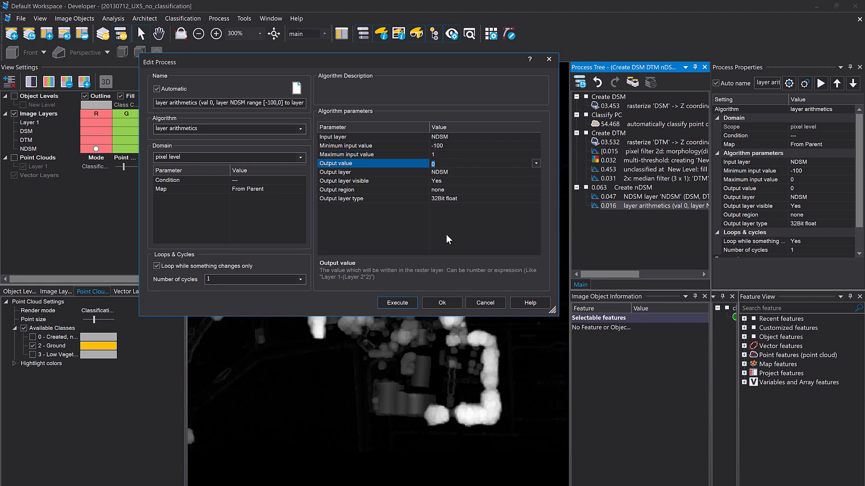
{"action": "left_click", "coordinate": [398, 303]}
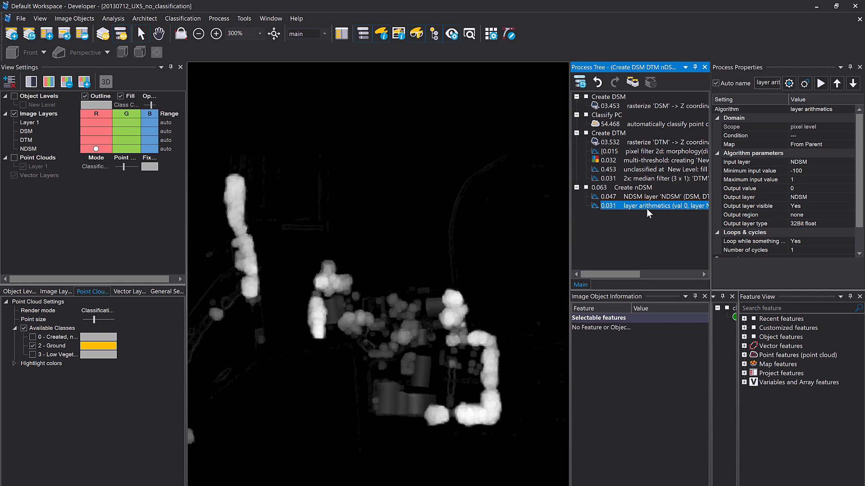
Step: Show the Layer 1 point cloud over the NDSM, render it by Height, and open it in the 3D view
{"action": "left_click", "coordinate": [601, 189]}
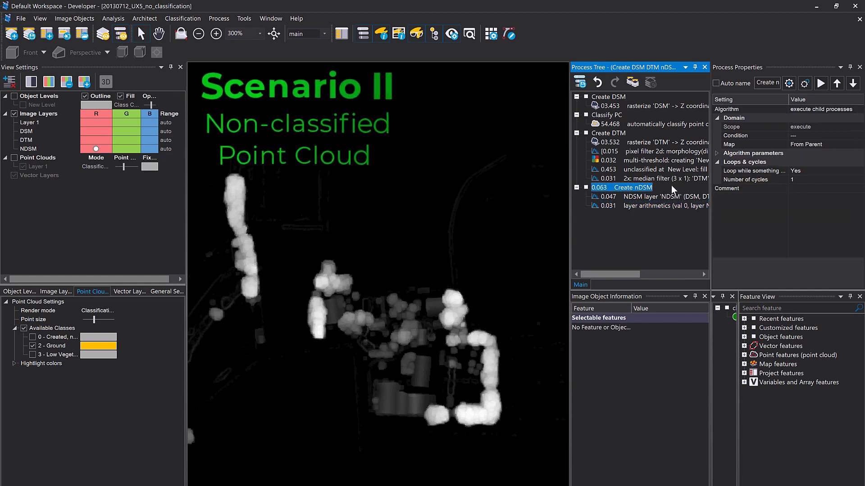
{"action": "left_click", "coordinate": [36, 166]}
{"action": "left_click", "coordinate": [15, 157]}
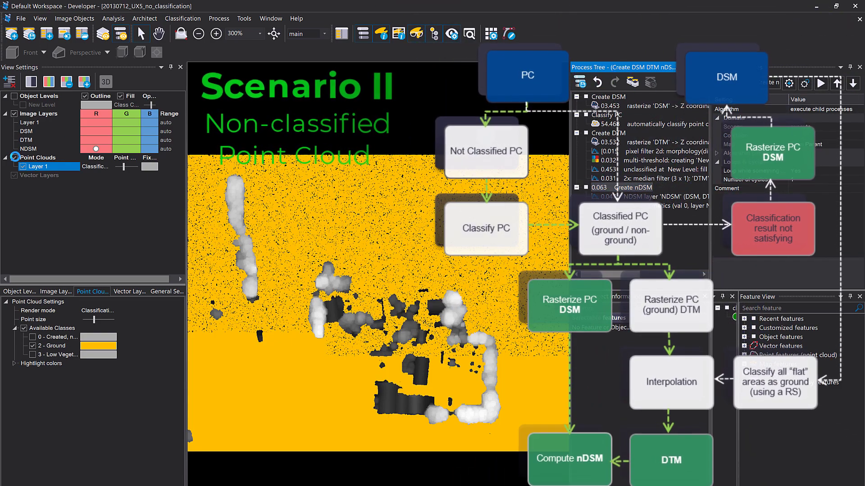
{"action": "left_click", "coordinate": [108, 167]}
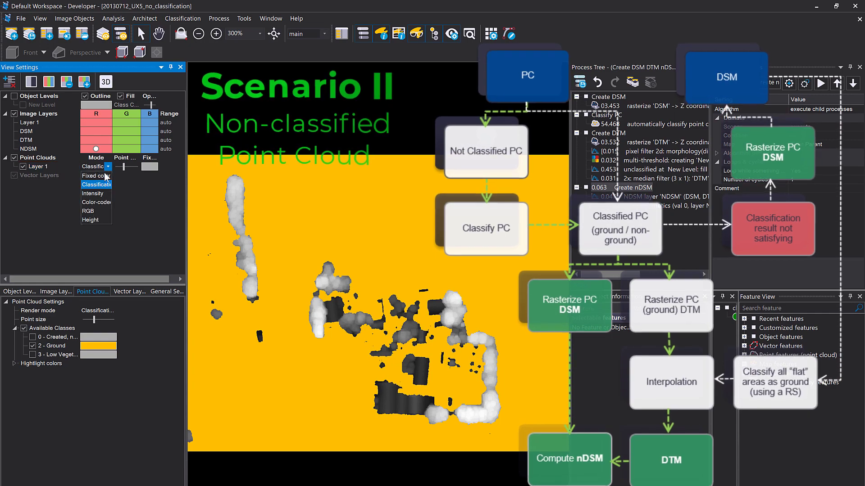
{"action": "left_click", "coordinate": [95, 219]}
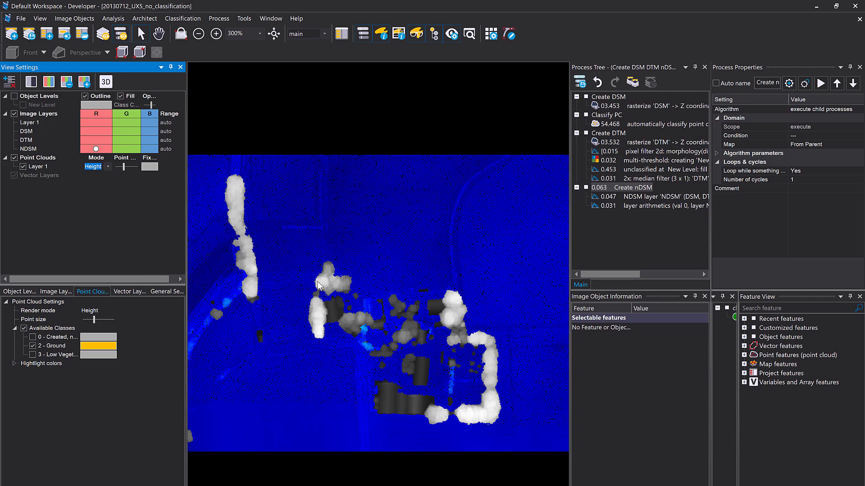
{"action": "mouse_move", "coordinate": [315, 279]}
{"action": "left_click", "coordinate": [106, 81]}
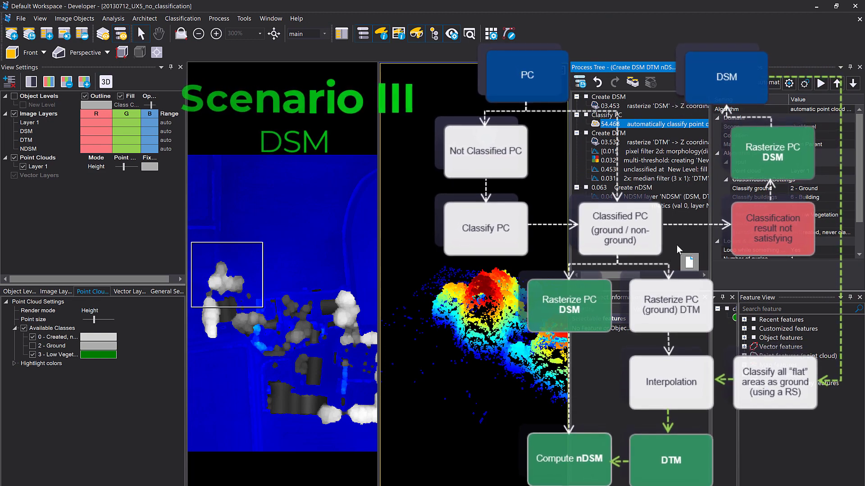
Step: Close the current point cloud project without saving its changes
{"action": "left_click", "coordinate": [861, 21]}
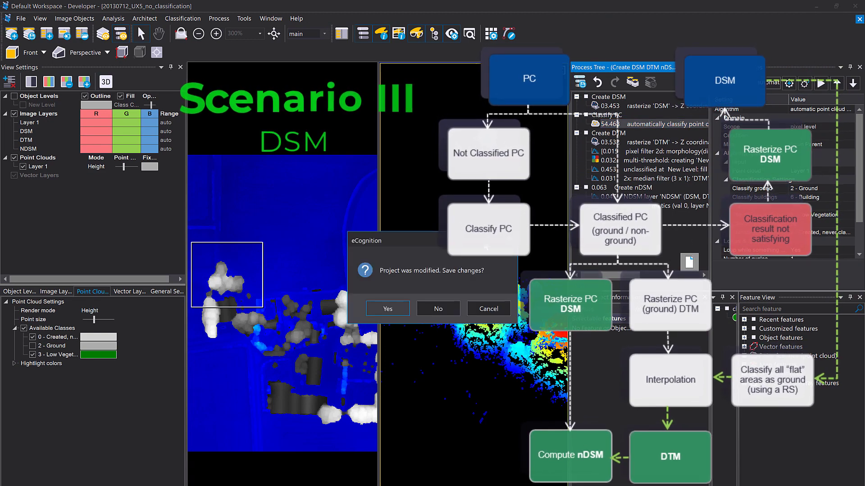
{"action": "left_click", "coordinate": [437, 310]}
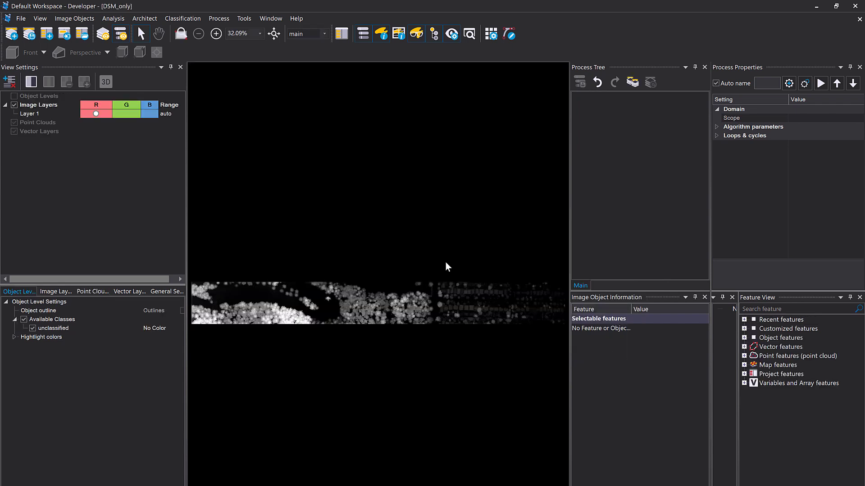
Step: Set the image layer equalization of the DSM_only project to the yellow-to-red false color option
{"action": "left_click", "coordinate": [69, 290]}
{"action": "left_click", "coordinate": [108, 325]}
{"action": "left_click", "coordinate": [108, 326]}
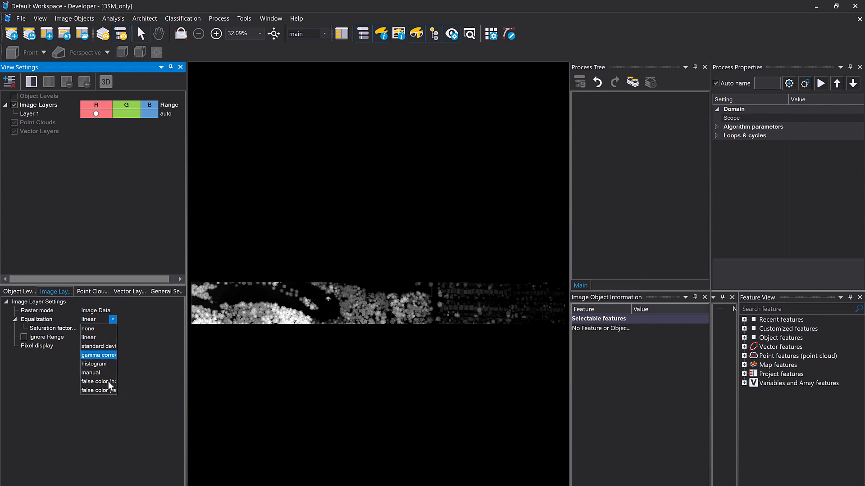
{"action": "left_click", "coordinate": [106, 387]}
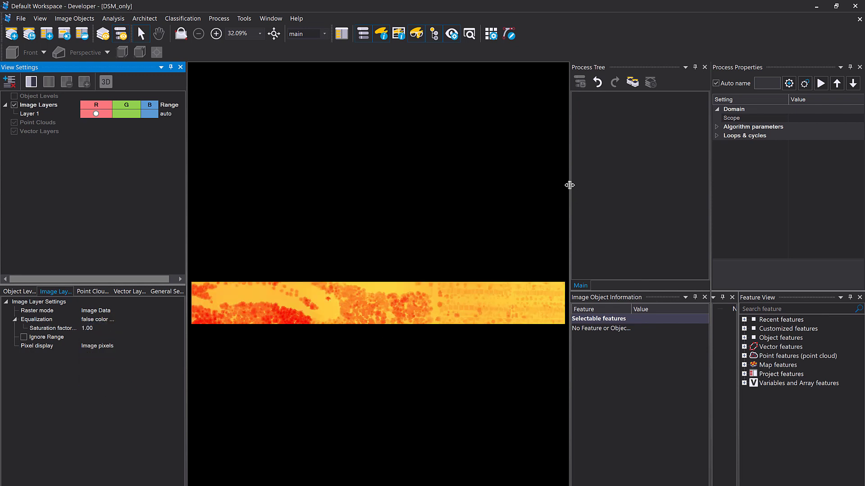
Step: Widen the image view and examine the tree-covered areas of the DSM at 200% zoom
{"action": "left_click_drag", "start_coordinate": [569, 185], "coordinate": [647, 185]}
{"action": "scroll", "coordinate": [345, 296], "scroll_direction": "up", "scroll_amount": 5}
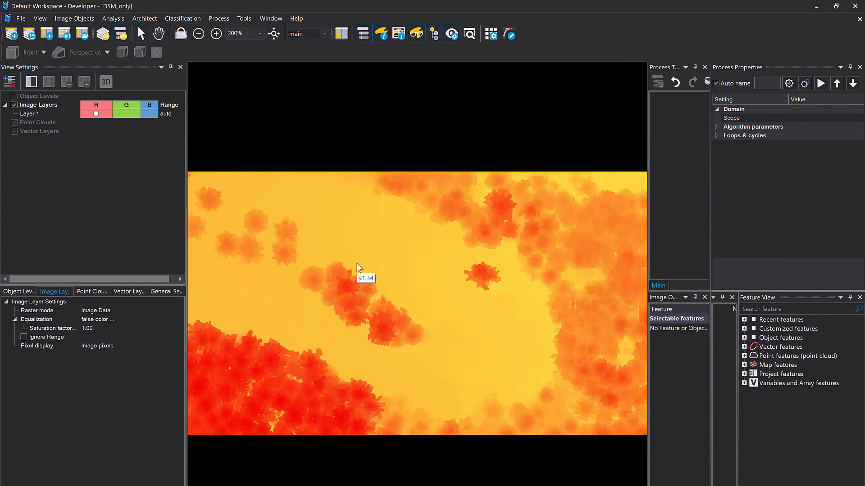
{"action": "left_click_drag", "start_coordinate": [397, 286], "coordinate": [377, 231]}
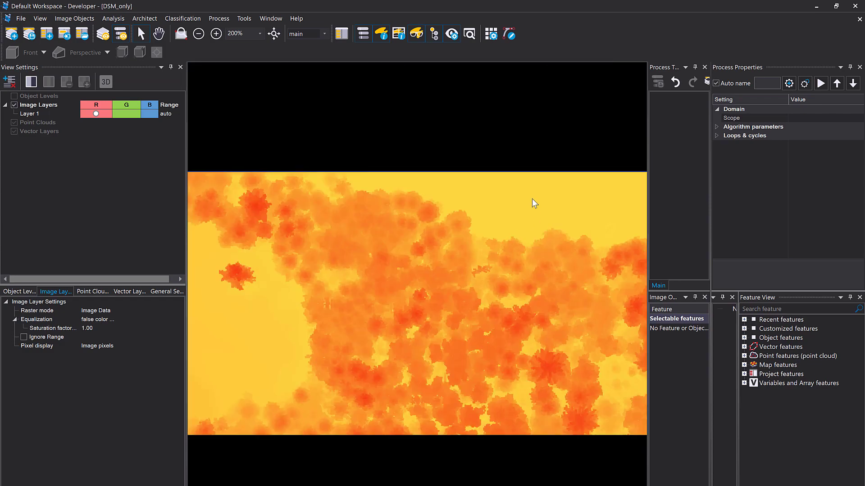
Step: Widen the process tree area and load the rule set "DTM creation based on DSM"
{"action": "left_click_drag", "start_coordinate": [532, 199], "coordinate": [359, 195]}
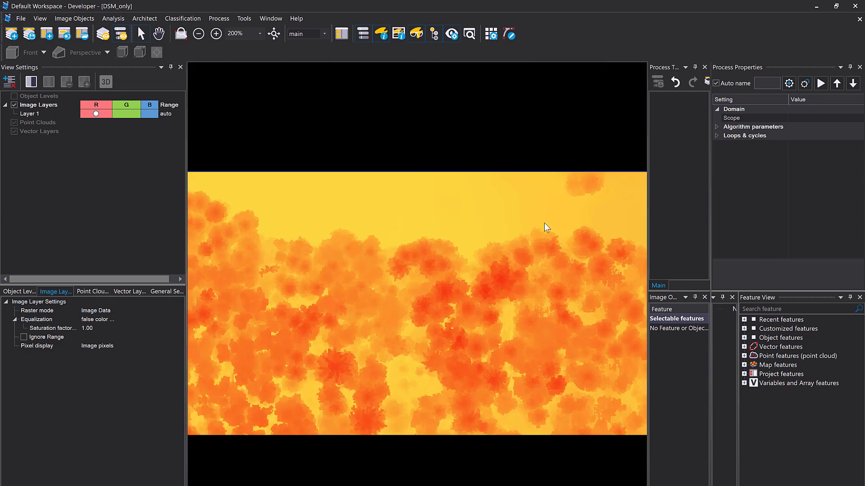
{"action": "left_click_drag", "start_coordinate": [545, 227], "coordinate": [414, 331]}
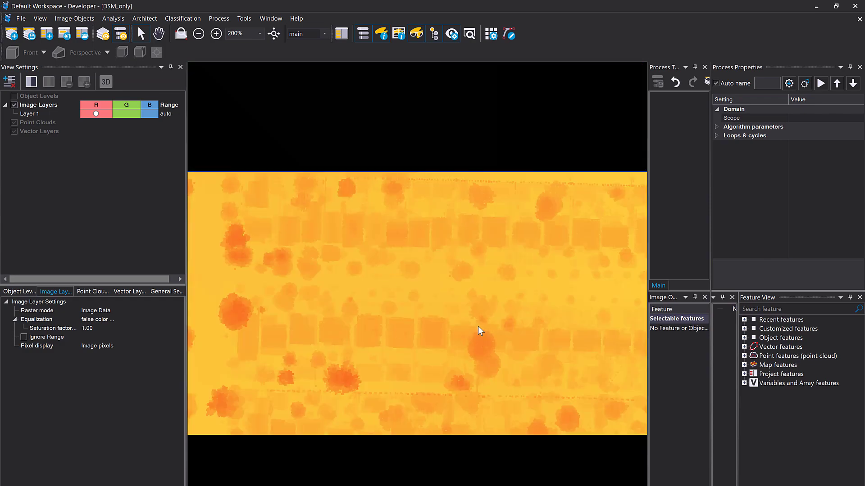
{"action": "left_click_drag", "start_coordinate": [647, 218], "coordinate": [492, 229]}
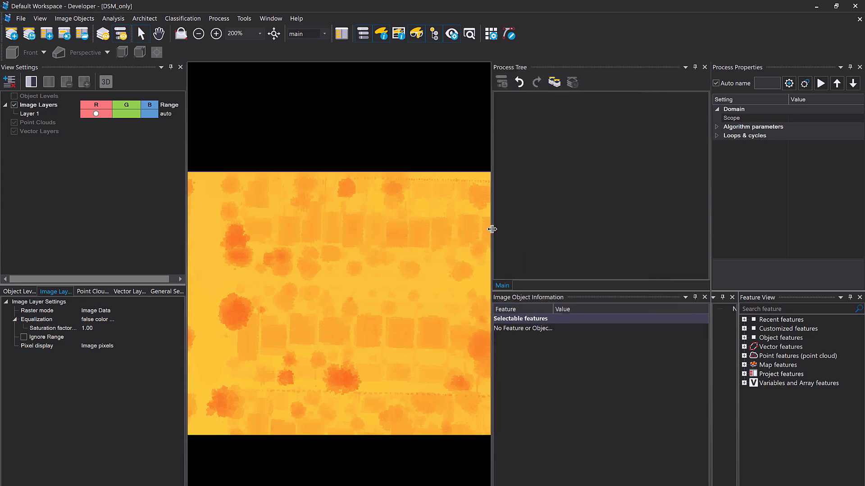
{"action": "right_click", "coordinate": [524, 176]}
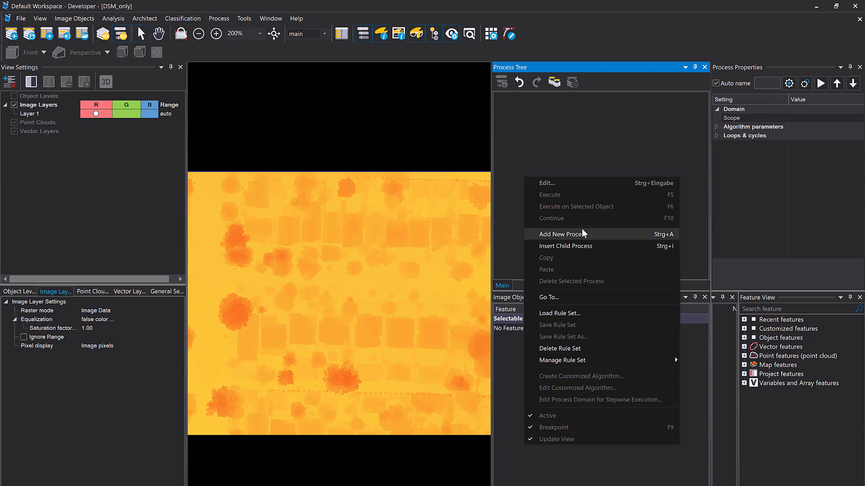
{"action": "left_click", "coordinate": [584, 316]}
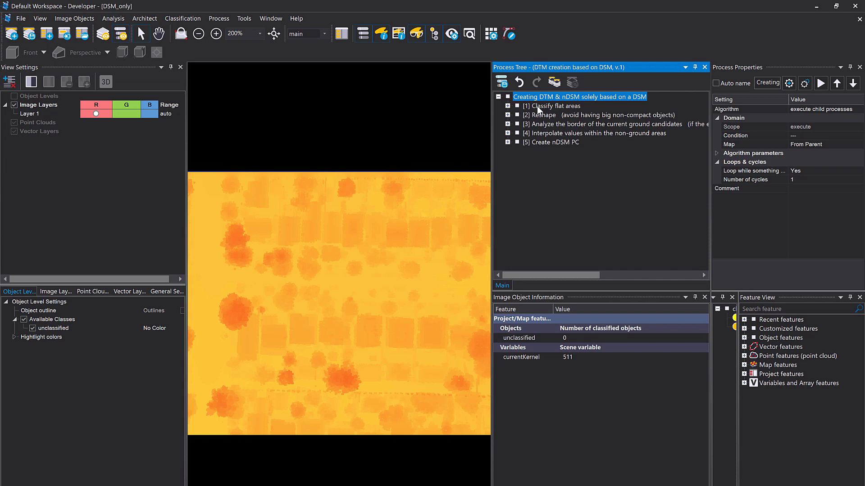
Step: Execute the 2x median filter under "find all flat surfaces" on Layer 1 and display its DTM output layer
{"action": "left_click", "coordinate": [508, 106]}
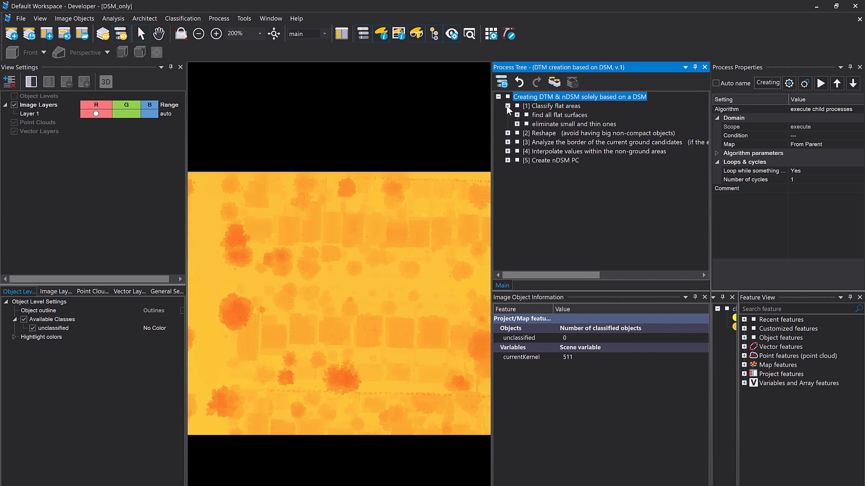
{"action": "left_click", "coordinate": [545, 106]}
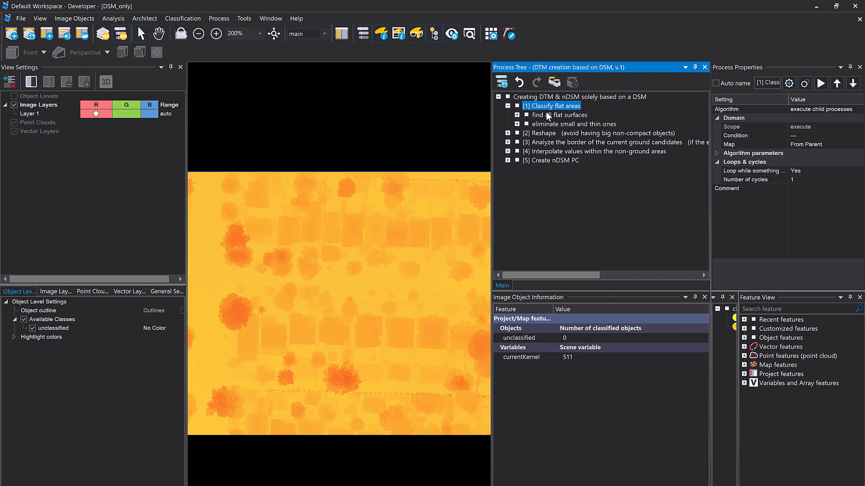
{"action": "left_click", "coordinate": [517, 115]}
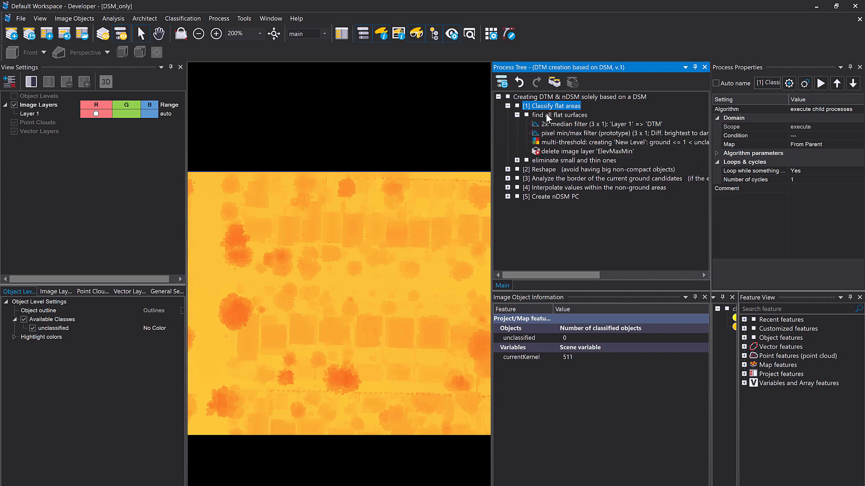
{"action": "right_click", "coordinate": [573, 126]}
{"action": "left_click", "coordinate": [593, 144]}
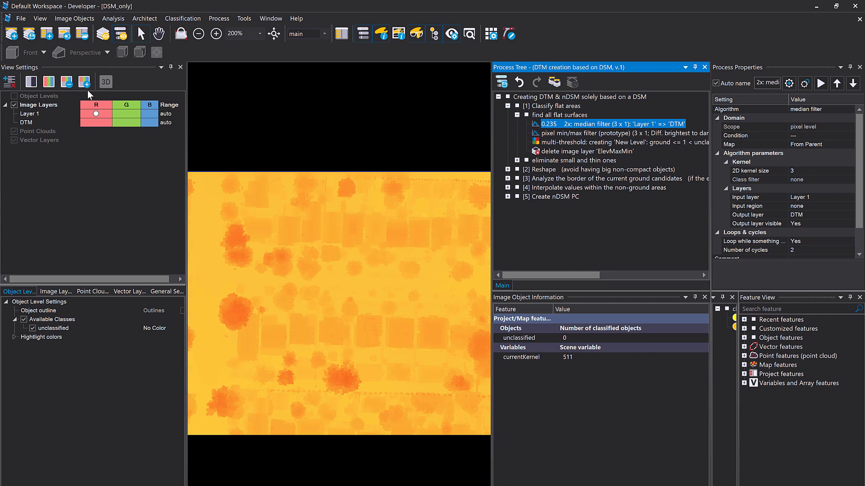
{"action": "left_click", "coordinate": [86, 85]}
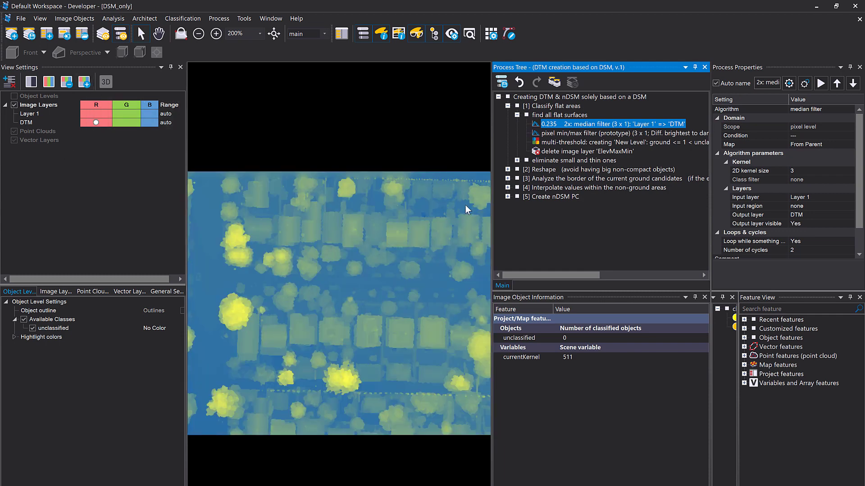
{"action": "left_click_drag", "start_coordinate": [288, 254], "coordinate": [379, 260]}
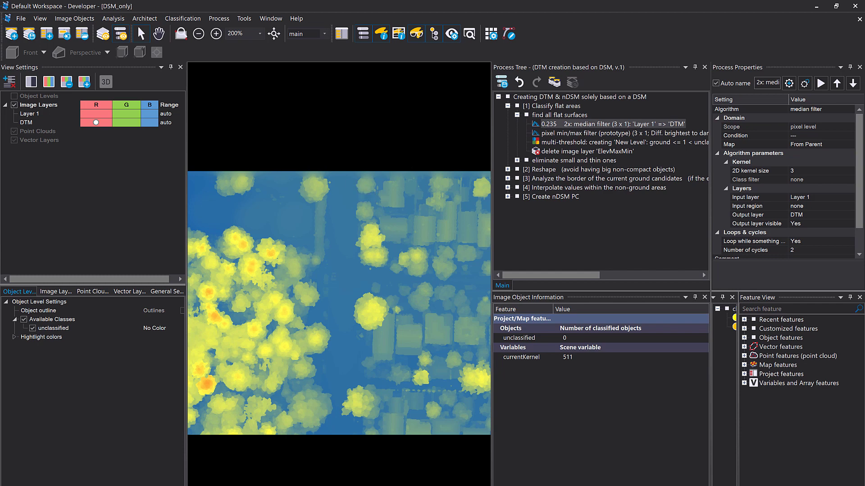
Step: Execute the pixel min/max filter on the DTM with mode Diff. brightest to darkest and output layer ElevMaxMin
{"action": "left_click", "coordinate": [624, 133]}
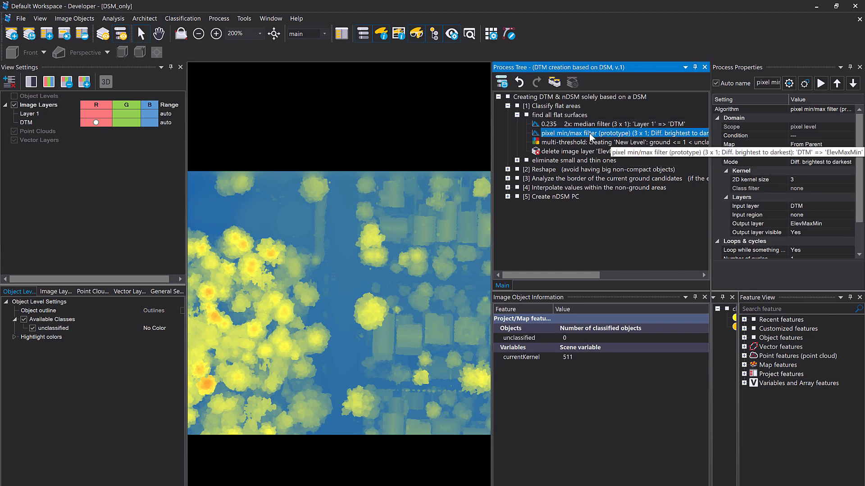
{"action": "double_click", "coordinate": [589, 134]}
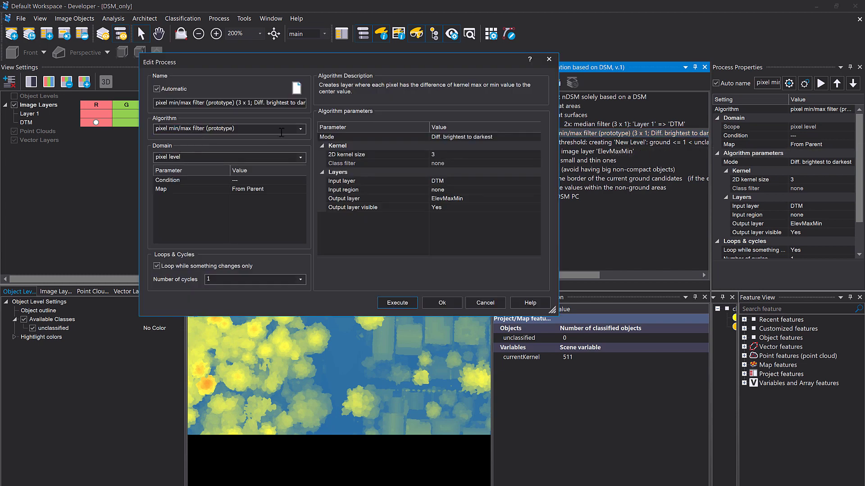
{"action": "left_click", "coordinate": [450, 139]}
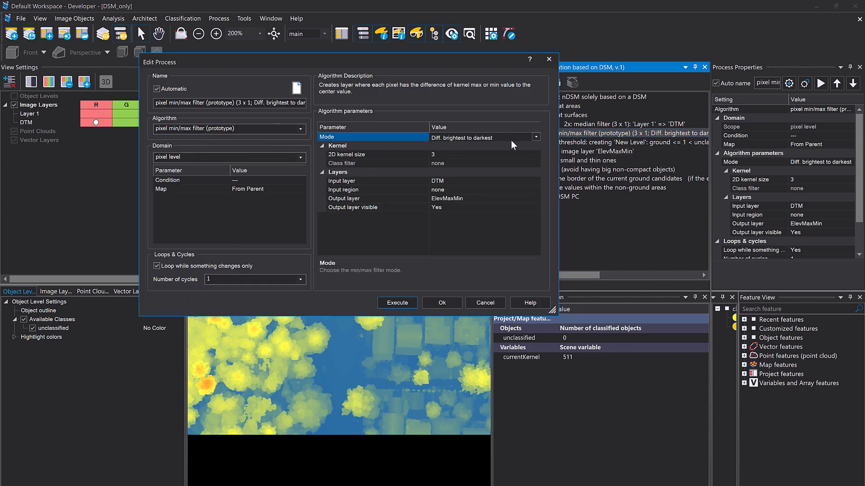
{"action": "left_click", "coordinate": [536, 137]}
{"action": "left_click", "coordinate": [516, 162]}
{"action": "left_click", "coordinate": [398, 305]}
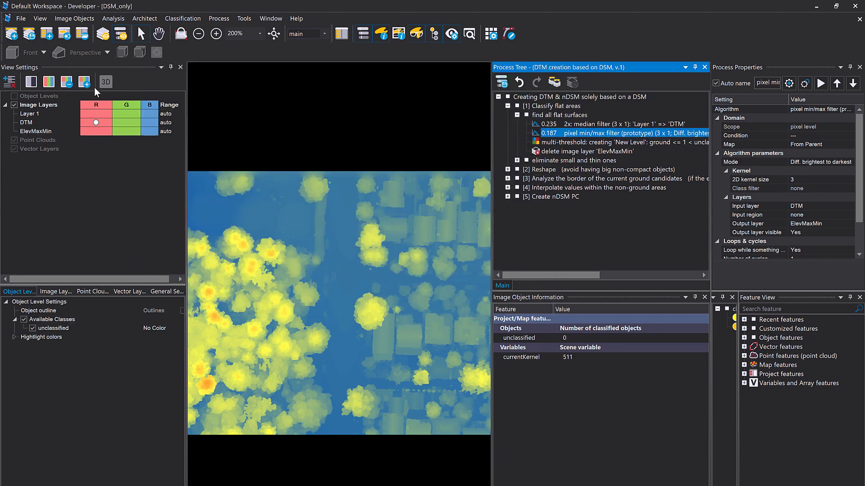
Step: Display the ElevMaxMin layer and examine the elevation edges around the trees at 400% zoom
{"action": "left_click", "coordinate": [96, 131]}
{"action": "scroll", "coordinate": [382, 309], "scroll_direction": "up", "scroll_amount": 2}
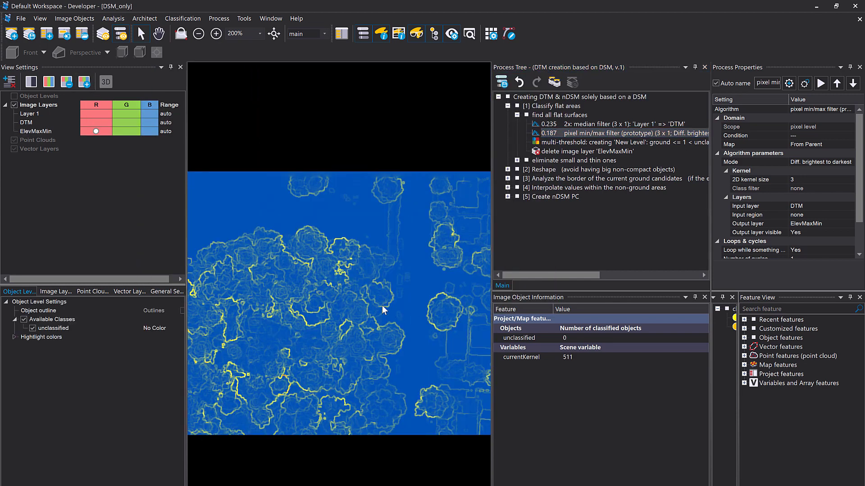
{"action": "mouse_move", "coordinate": [371, 308]}
{"action": "scroll", "coordinate": [303, 299], "scroll_direction": "up", "scroll_amount": 2}
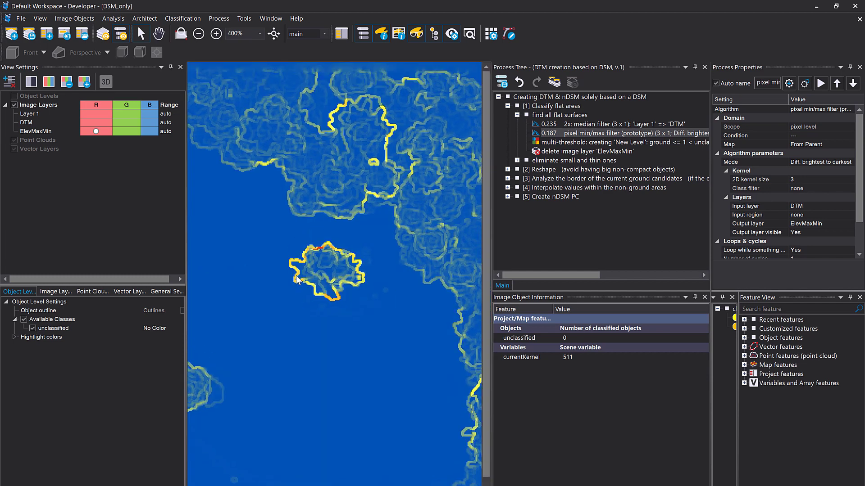
{"action": "mouse_move", "coordinate": [294, 282]}
Step: Execute the multi-threshold segmentation of ElevMaxMin and review its ground class threshold of 1
{"action": "right_click", "coordinate": [555, 142]}
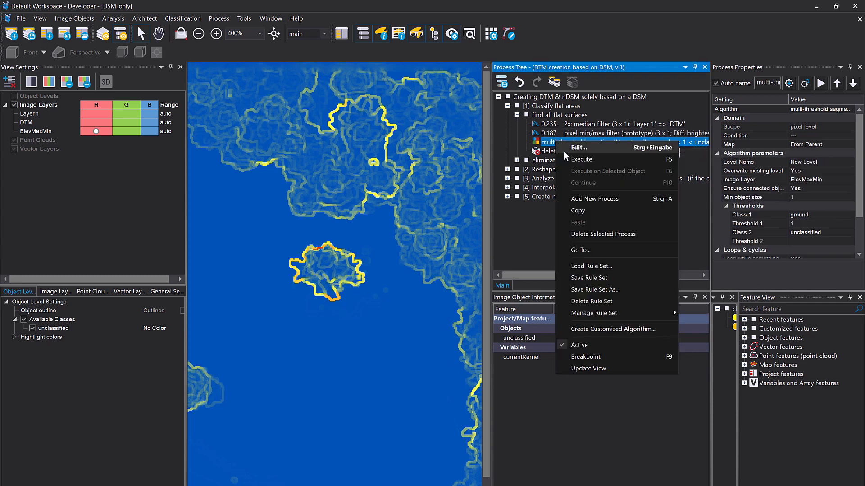
{"action": "left_click", "coordinate": [568, 159]}
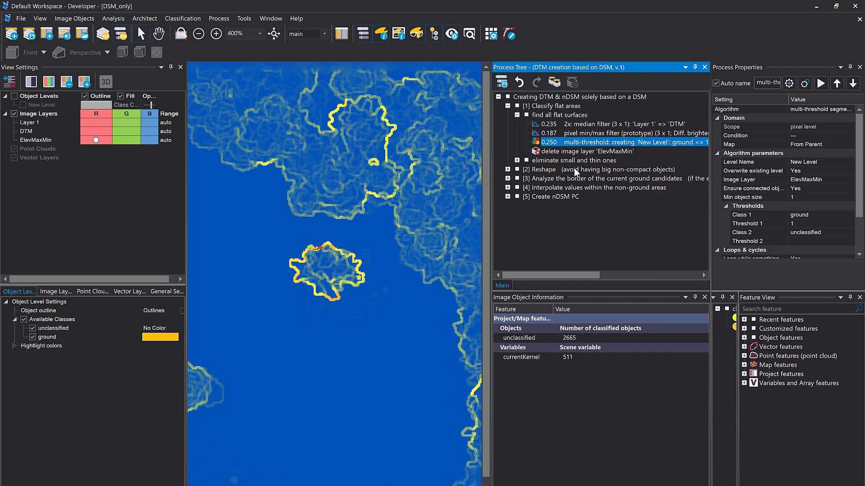
{"action": "double_click", "coordinate": [636, 145]}
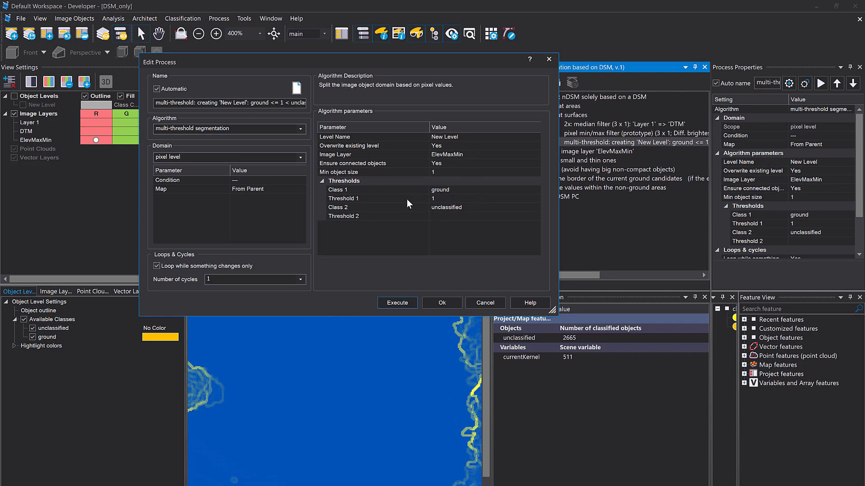
{"action": "left_click", "coordinate": [440, 200]}
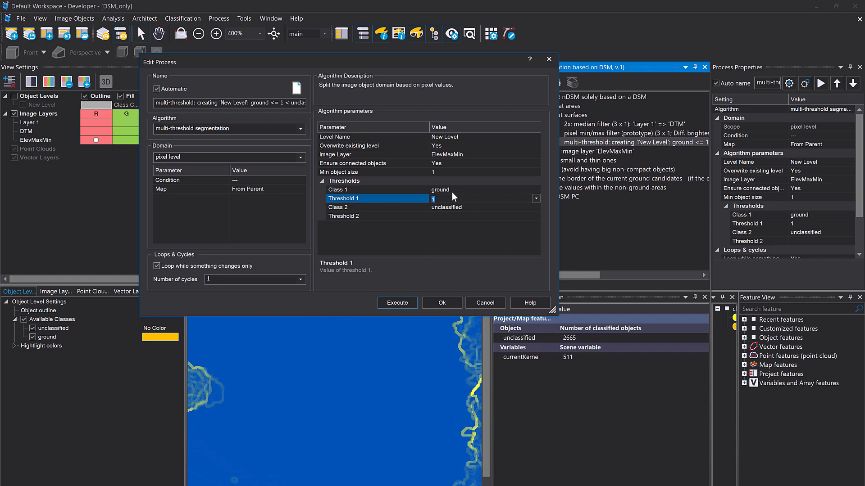
{"action": "left_click", "coordinate": [442, 302]}
Step: Turn on the object levels display and examine the ground classification around the trees and buildings
{"action": "left_click", "coordinate": [14, 96]}
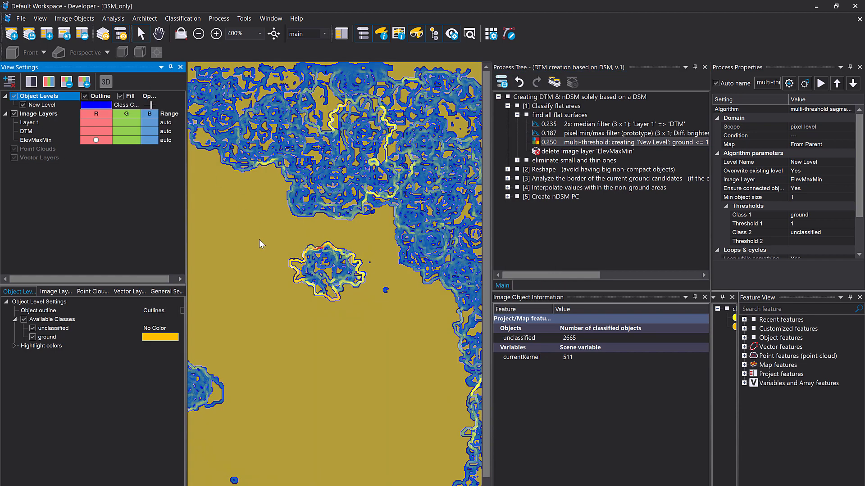
{"action": "scroll", "coordinate": [258, 237], "scroll_direction": "down", "scroll_amount": 2}
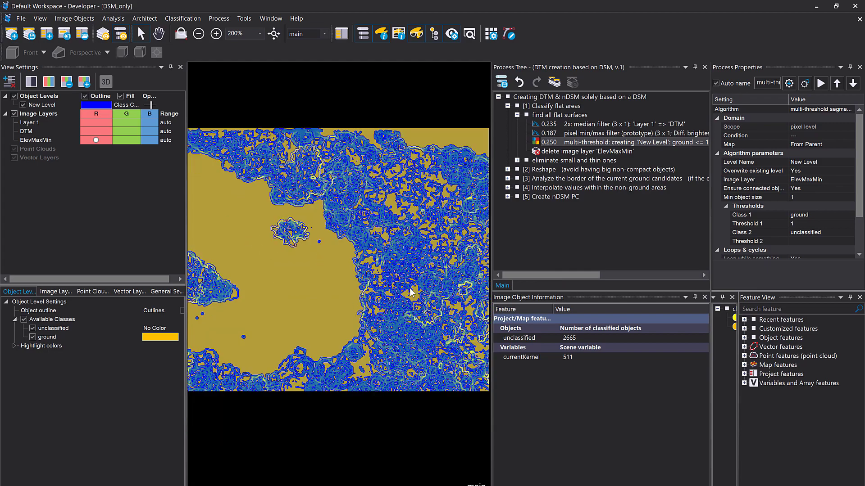
{"action": "left_click_drag", "start_coordinate": [413, 274], "coordinate": [85, 266]}
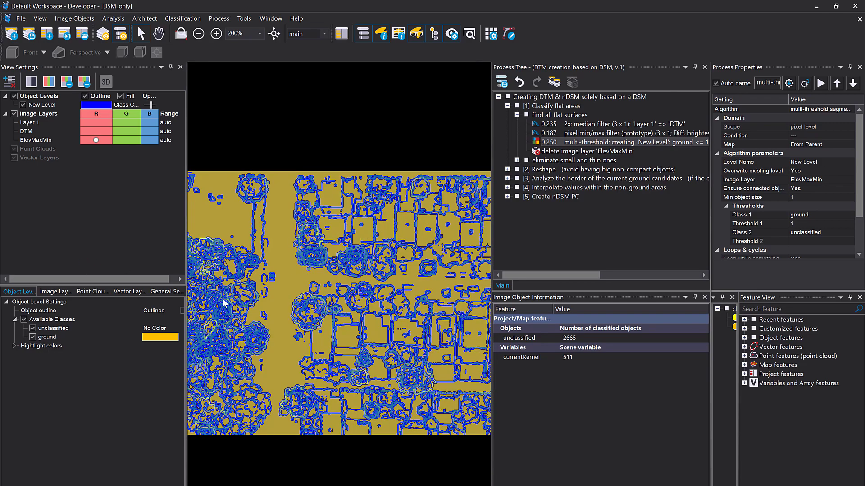
{"action": "mouse_move", "coordinate": [260, 312]}
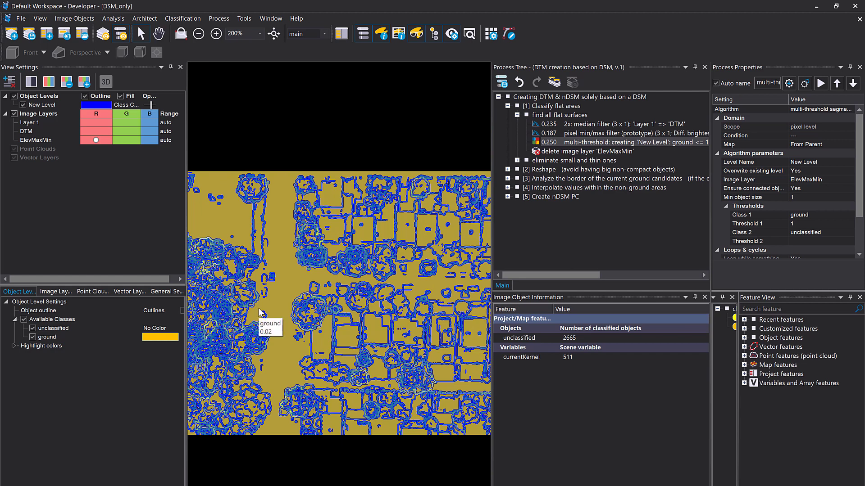
{"action": "left_click_drag", "start_coordinate": [220, 280], "coordinate": [353, 280]}
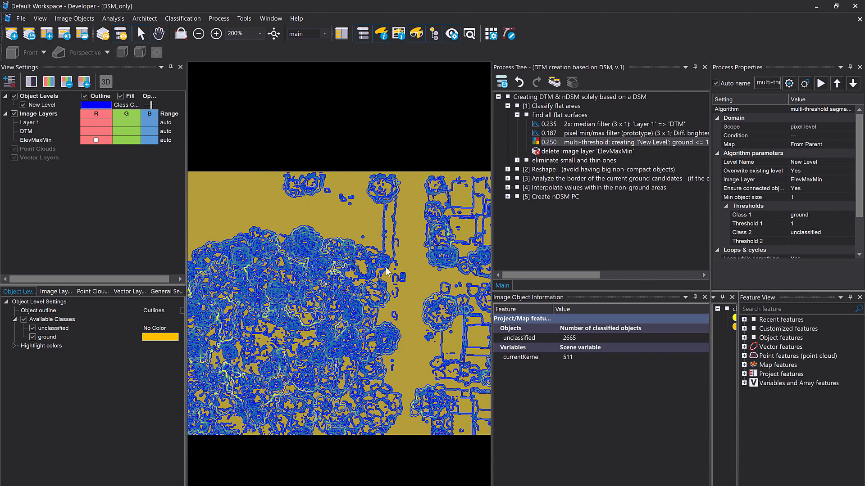
{"action": "mouse_move", "coordinate": [386, 271]}
Step: Execute the deletion of the ElevMaxMin image layer and expand the "eliminate small and thin ones" processes, including "merge all"
{"action": "right_click", "coordinate": [543, 152]}
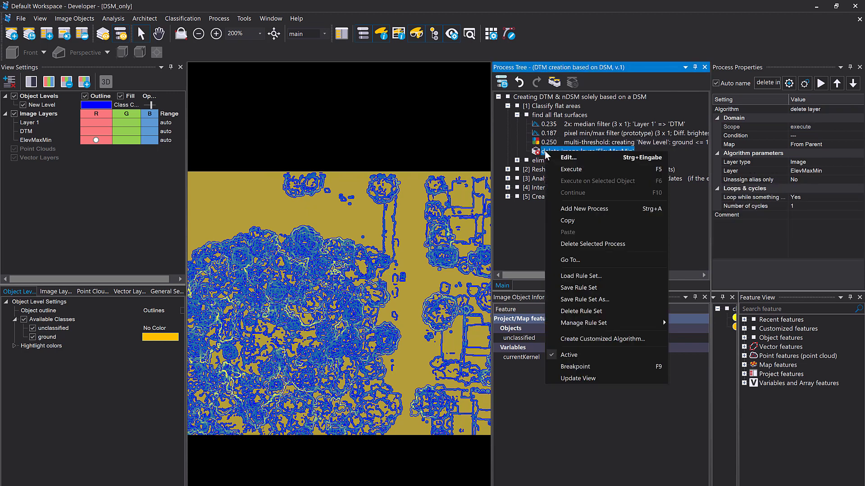
{"action": "left_click", "coordinate": [567, 167]}
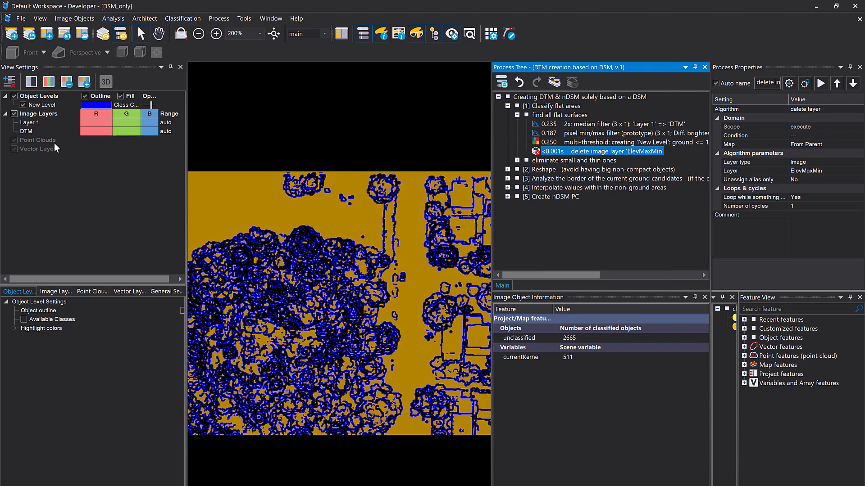
{"action": "left_click", "coordinate": [517, 161]}
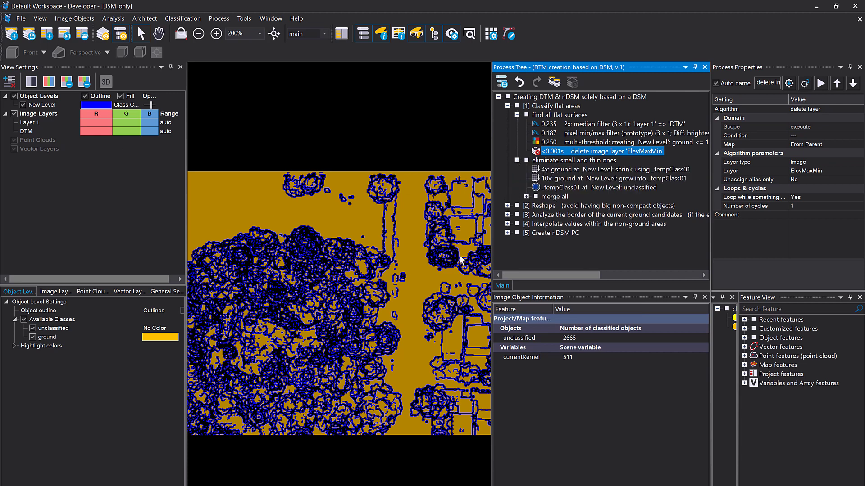
{"action": "left_click", "coordinate": [526, 197]}
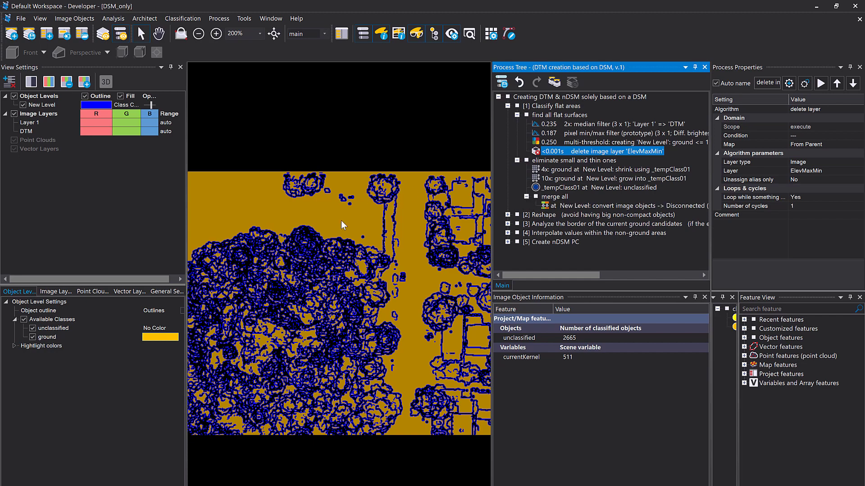
Step: Execute the 4x shrinking and 10x growing processes for ground using _tempClass01 under "eliminate small and thin ones"
{"action": "scroll", "coordinate": [341, 221], "scroll_direction": "up", "scroll_amount": 4}
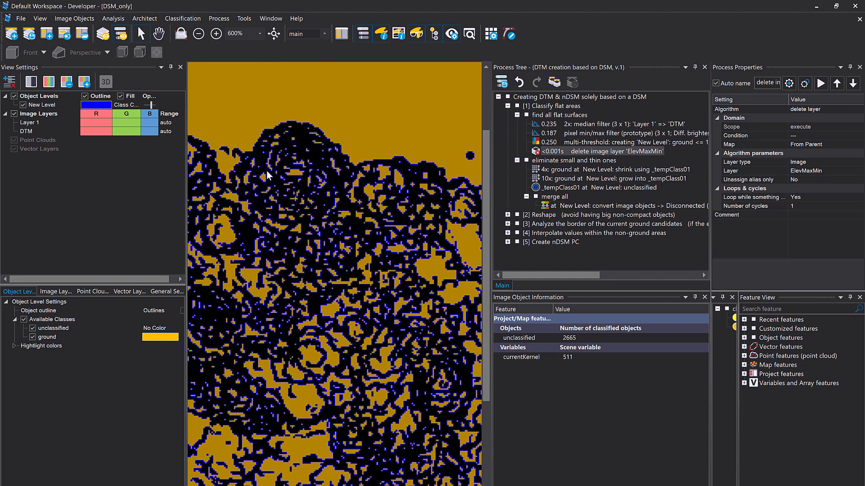
{"action": "left_click_drag", "start_coordinate": [291, 280], "coordinate": [315, 318]}
{"action": "scroll", "coordinate": [349, 263], "scroll_direction": "down", "scroll_amount": 2}
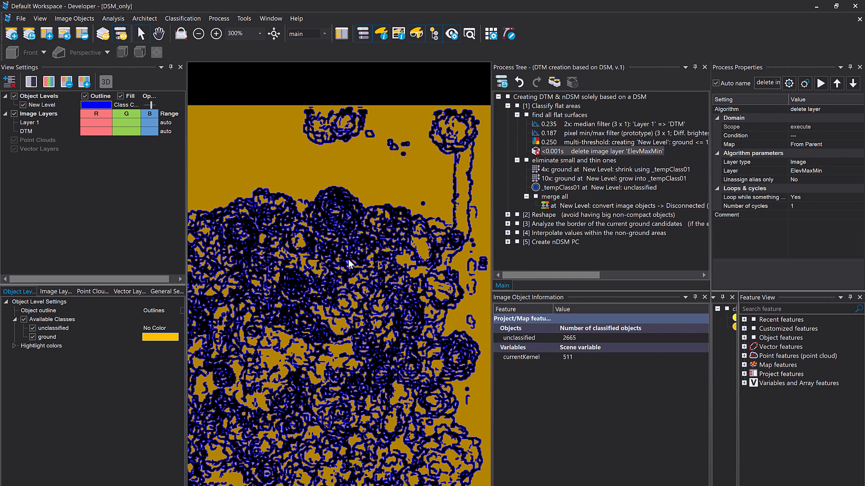
{"action": "right_click", "coordinate": [542, 170]}
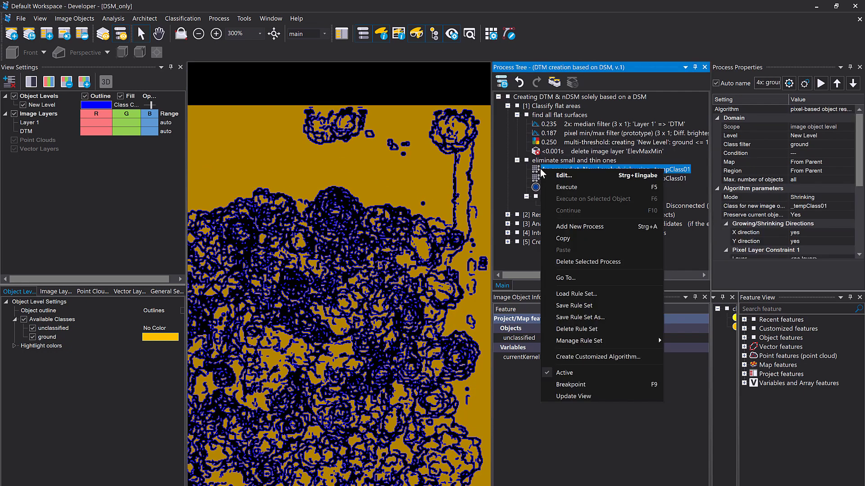
{"action": "key", "text": "Escape"}
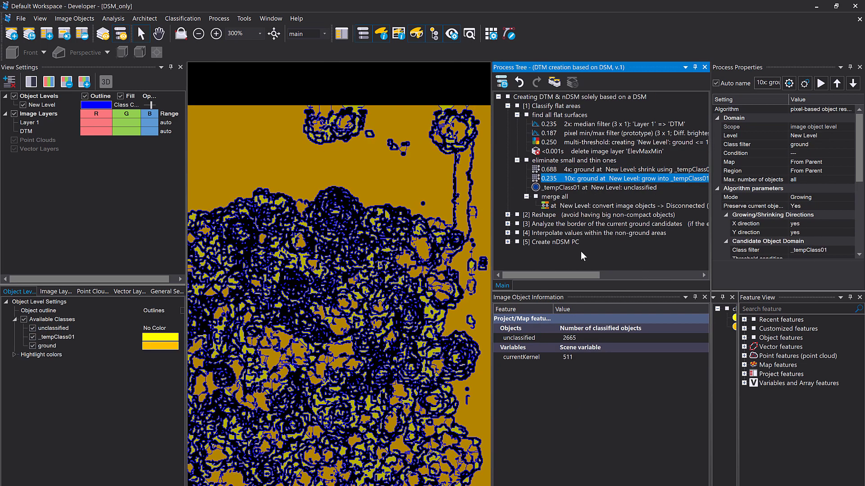
Step: Execute the assignment of _tempClass01 objects to unclassified and the "merge all" process
{"action": "right_click", "coordinate": [547, 187]}
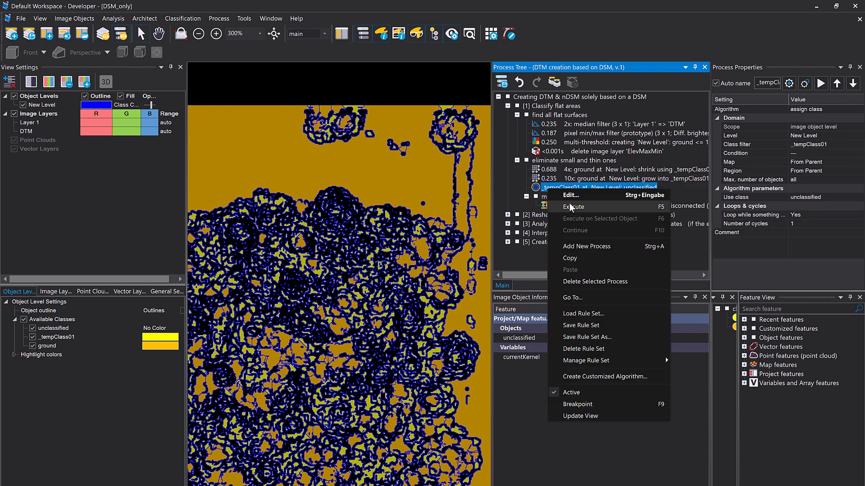
{"action": "left_click", "coordinate": [571, 209]}
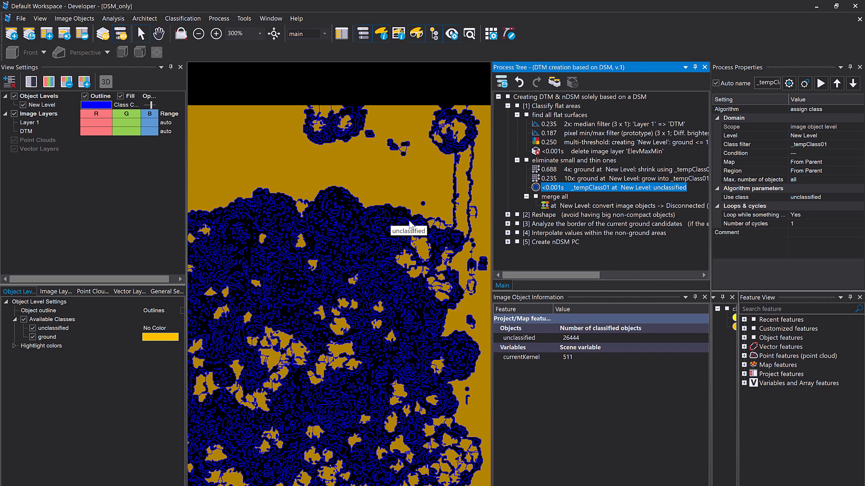
{"action": "right_click", "coordinate": [549, 197]}
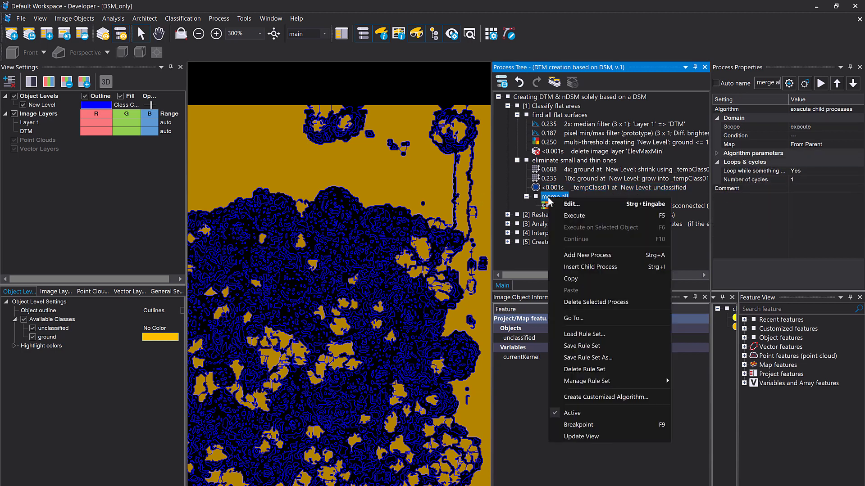
{"action": "left_click", "coordinate": [574, 216]}
Step: Examine the merged ground classification across the scene, from the forest to the residential area
{"action": "left_click_drag", "start_coordinate": [444, 241], "coordinate": [361, 247]}
{"action": "scroll", "coordinate": [402, 254], "scroll_direction": "down", "scroll_amount": 2}
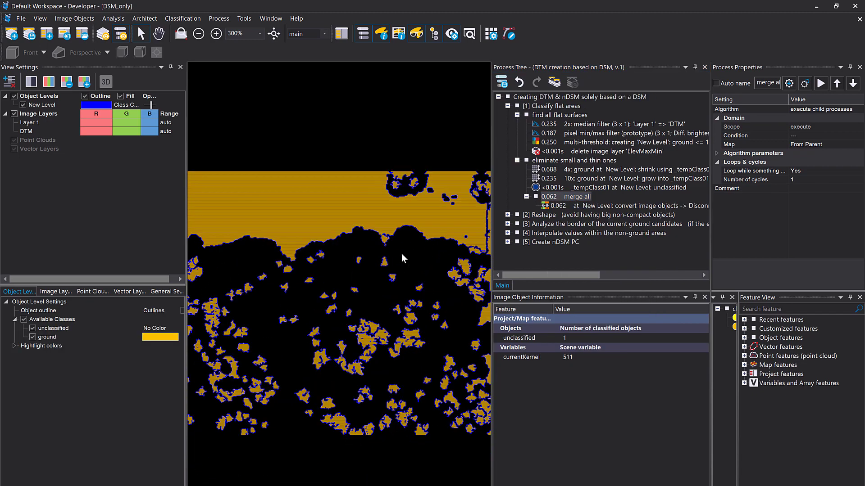
{"action": "left_click_drag", "start_coordinate": [359, 276], "coordinate": [252, 295]}
{"action": "left_click_drag", "start_coordinate": [486, 298], "coordinate": [240, 293]}
{"action": "scroll", "coordinate": [467, 311], "scroll_direction": "down", "scroll_amount": 2}
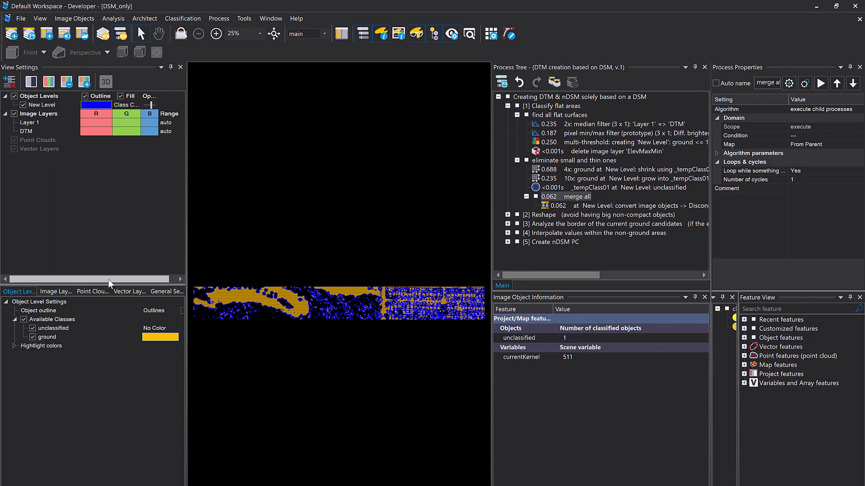
{"action": "scroll", "coordinate": [390, 297], "scroll_direction": "up", "scroll_amount": 3}
{"action": "scroll", "coordinate": [368, 338], "scroll_direction": "down", "scroll_amount": 3}
{"action": "scroll", "coordinate": [363, 193], "scroll_direction": "up", "scroll_amount": 3}
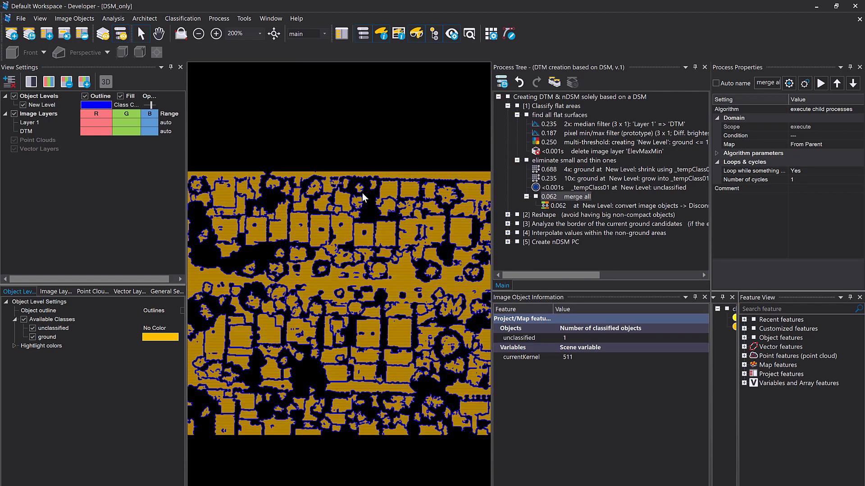
Step: Display the DTM layer and compare it with the New Level ground classification turned off and on
{"action": "left_click", "coordinate": [90, 131]}
{"action": "left_click", "coordinate": [23, 105]}
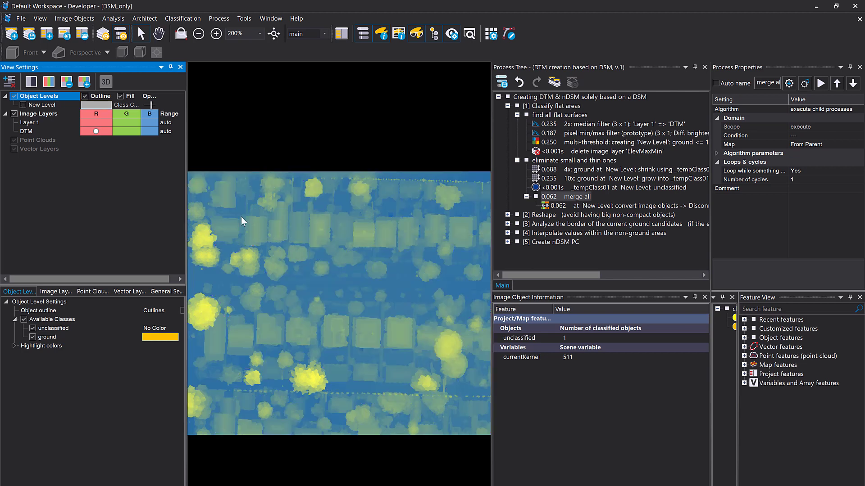
{"action": "left_click", "coordinate": [23, 105]}
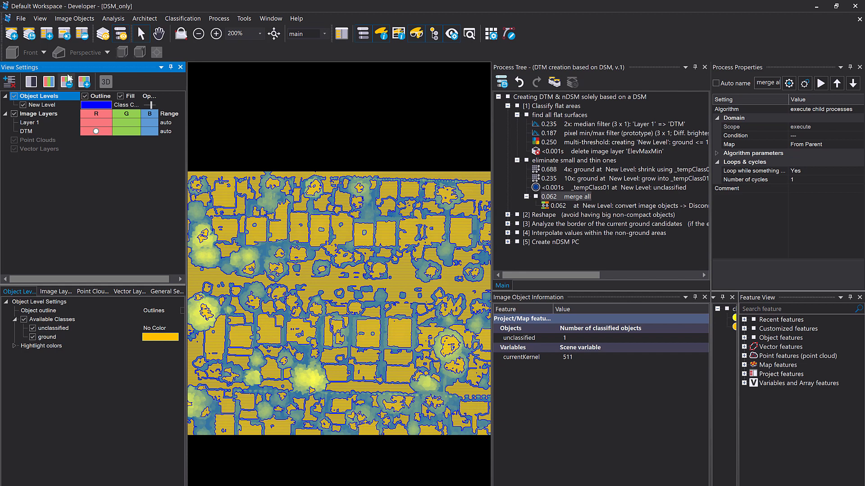
Step: Collapse the "[1] Classify flat areas" branch, then expand and execute the "[2] Reshape" process group
{"action": "left_click", "coordinate": [516, 160]}
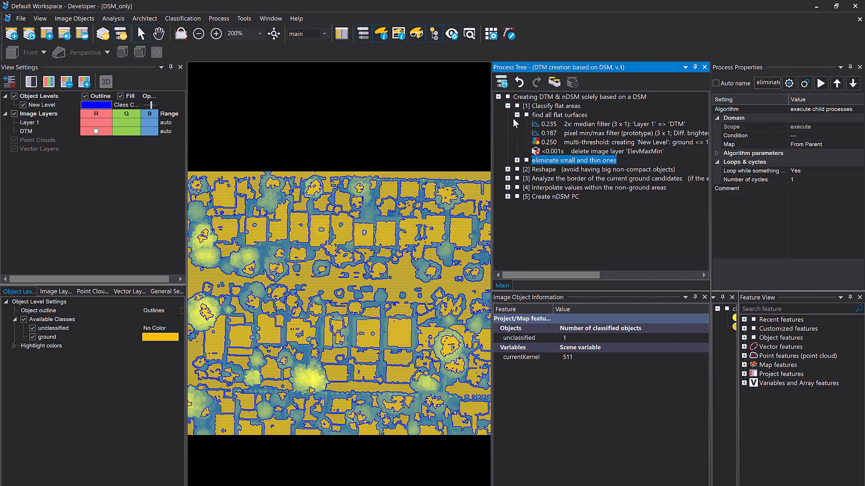
{"action": "left_click", "coordinate": [516, 115]}
{"action": "left_click", "coordinate": [508, 106]}
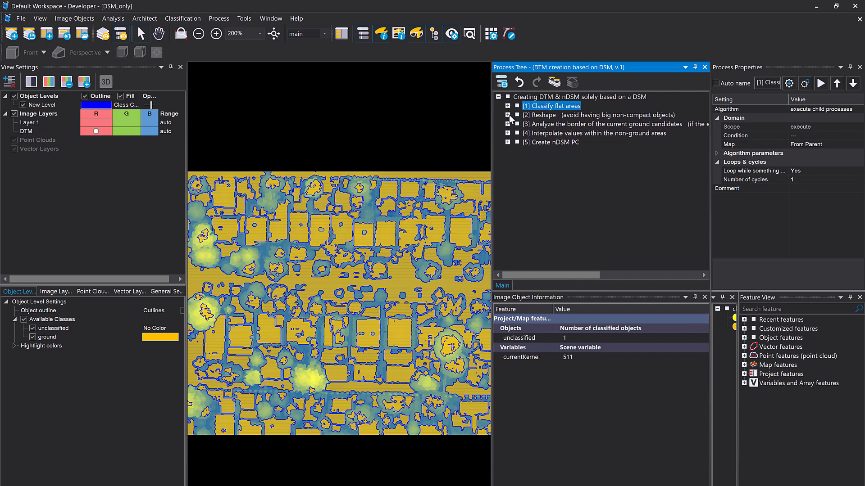
{"action": "left_click", "coordinate": [508, 115]}
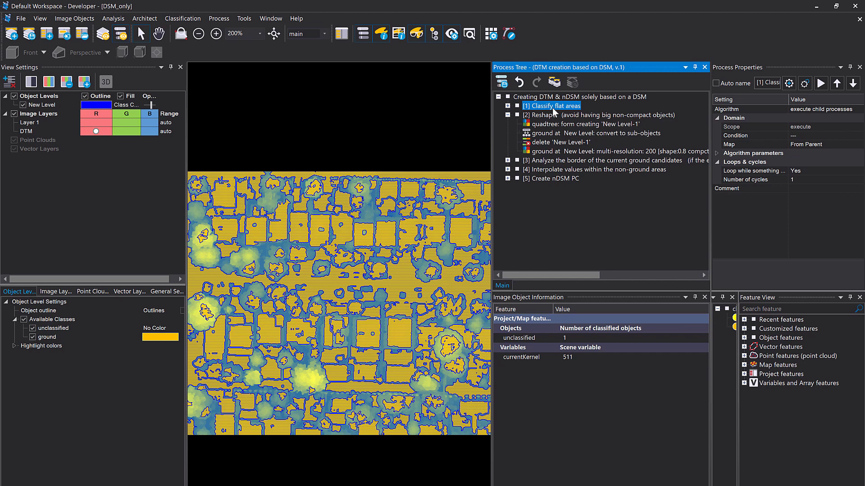
{"action": "left_click", "coordinate": [530, 116]}
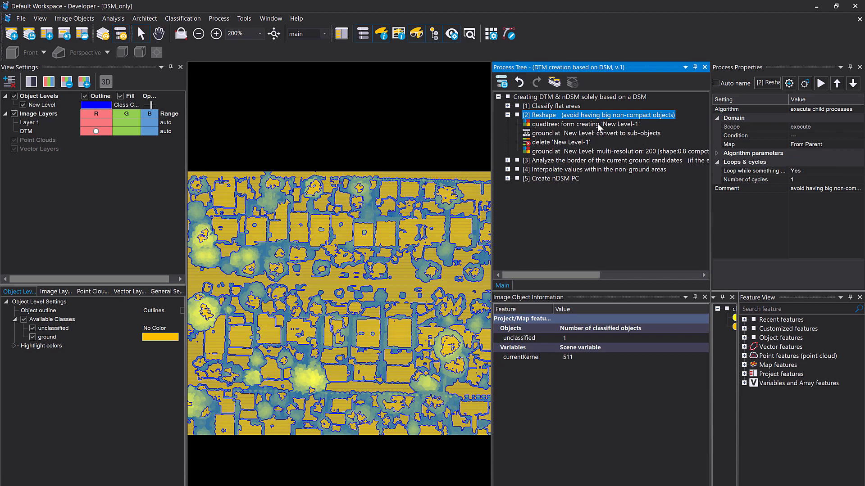
{"action": "key", "text": "F5"}
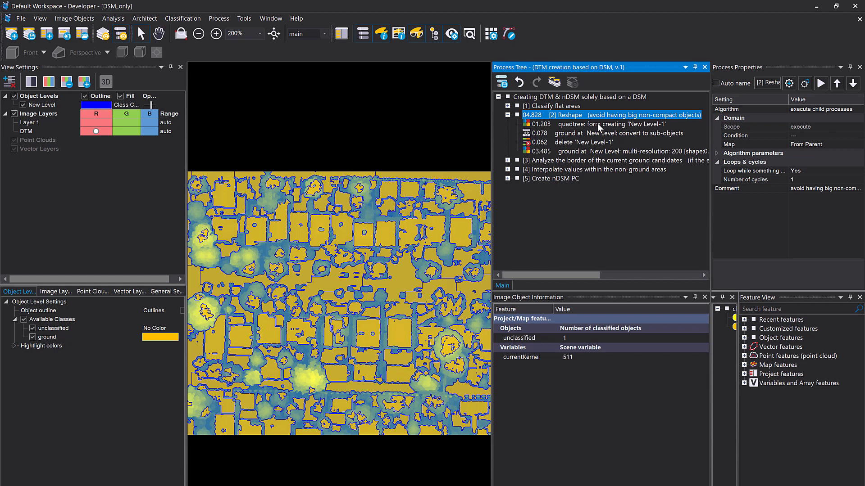
Step: Inspect the reshaped ground objects around the forest at 100% zoom, including the large one along the upper forest edge
{"action": "left_click_drag", "start_coordinate": [342, 254], "coordinate": [273, 308]}
{"action": "left_click", "coordinate": [236, 311]}
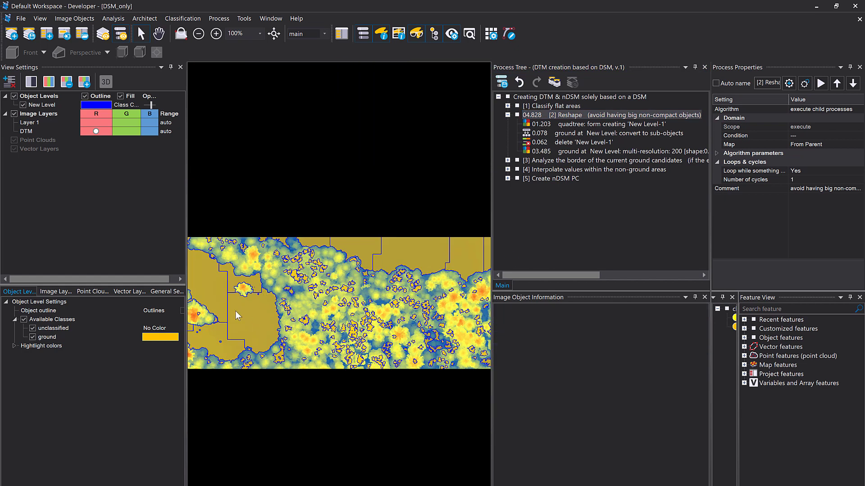
{"action": "left_click", "coordinate": [215, 287]}
{"action": "left_click", "coordinate": [358, 246]}
{"action": "left_click", "coordinate": [396, 248]}
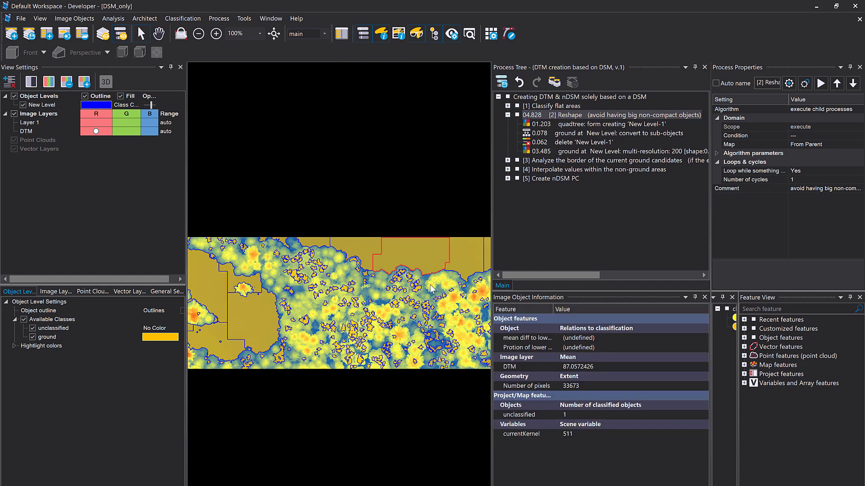
{"action": "left_click_drag", "start_coordinate": [426, 266], "coordinate": [303, 279]}
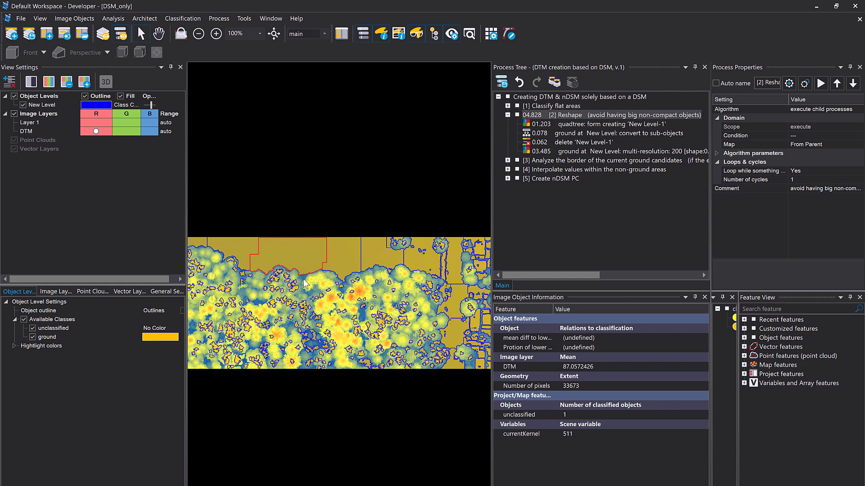
Step: Read the full comment of "[3] Analyze the border of the current ground candidates" and expand its processes
{"action": "left_click", "coordinate": [508, 114]}
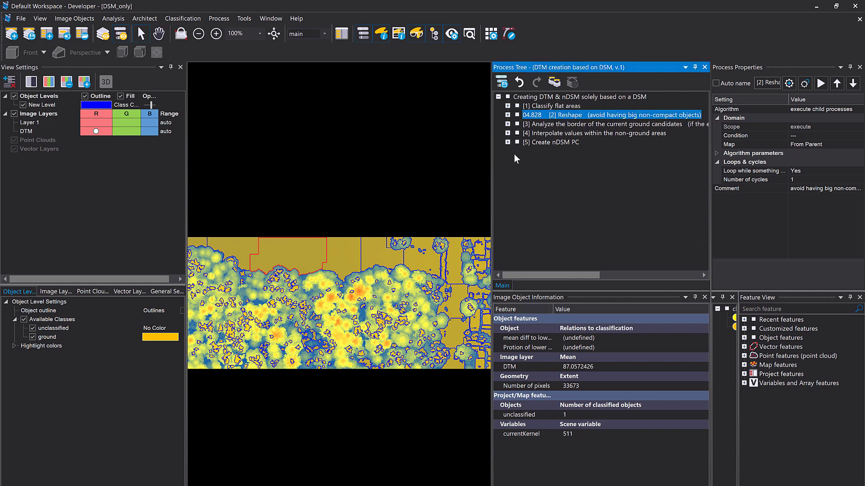
{"action": "left_click_drag", "start_coordinate": [491, 127], "coordinate": [361, 127]}
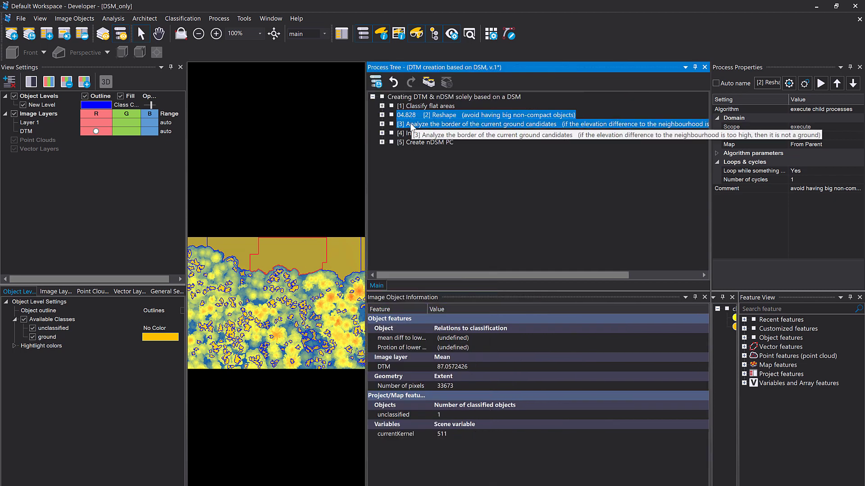
{"action": "left_click", "coordinate": [411, 126]}
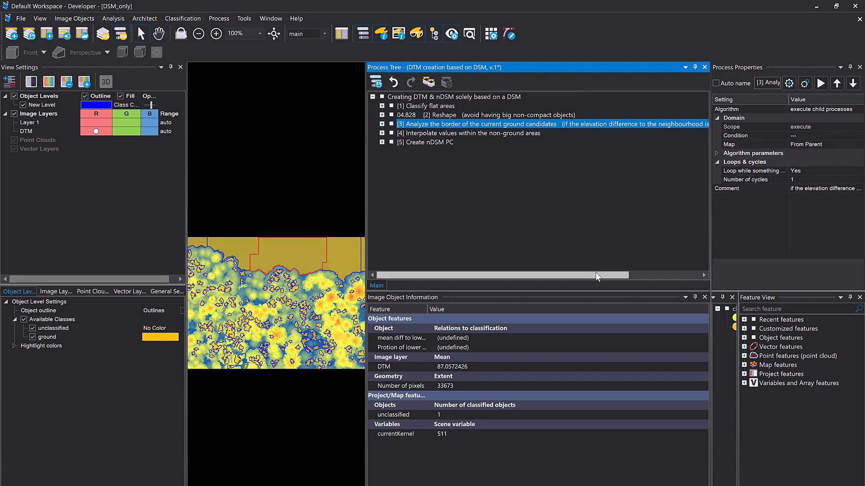
{"action": "left_click_drag", "start_coordinate": [595, 272], "coordinate": [683, 273]}
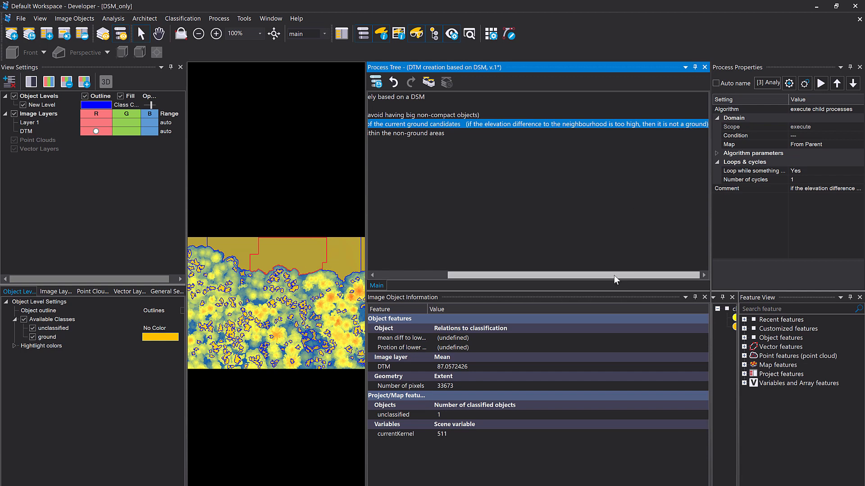
{"action": "left_click_drag", "start_coordinate": [615, 275], "coordinate": [539, 273]}
{"action": "left_click", "coordinate": [382, 124]}
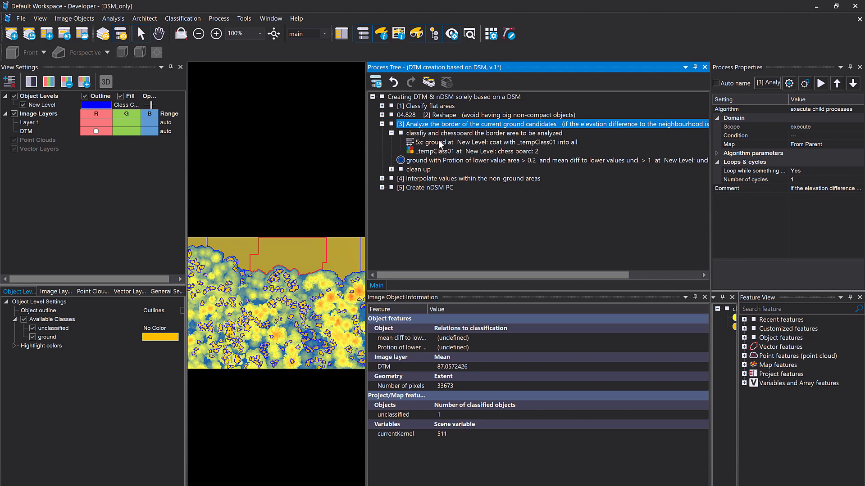
Step: Execute the 5x coating of ground with _tempClass01 and examine the border around the ground objects at 600% zoom
{"action": "right_click", "coordinate": [438, 140]}
{"action": "left_click", "coordinate": [474, 156]}
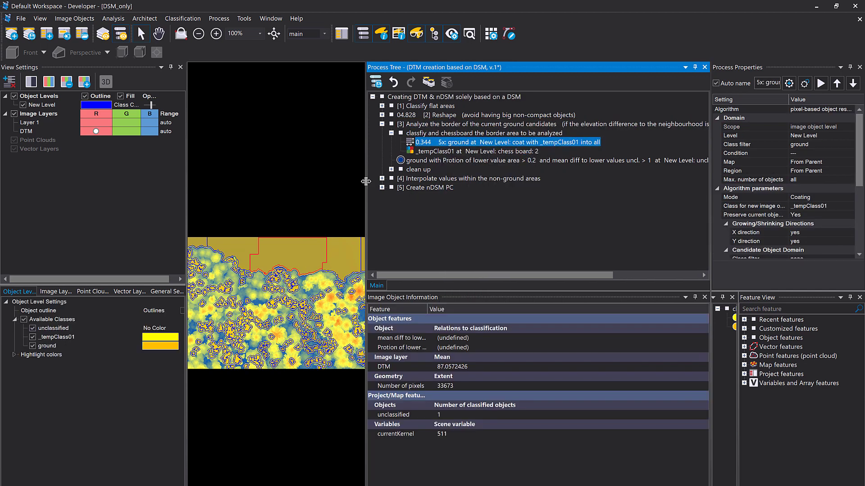
{"action": "left_click_drag", "start_coordinate": [366, 181], "coordinate": [466, 183]}
{"action": "scroll", "coordinate": [293, 254], "scroll_direction": "up", "scroll_amount": 2}
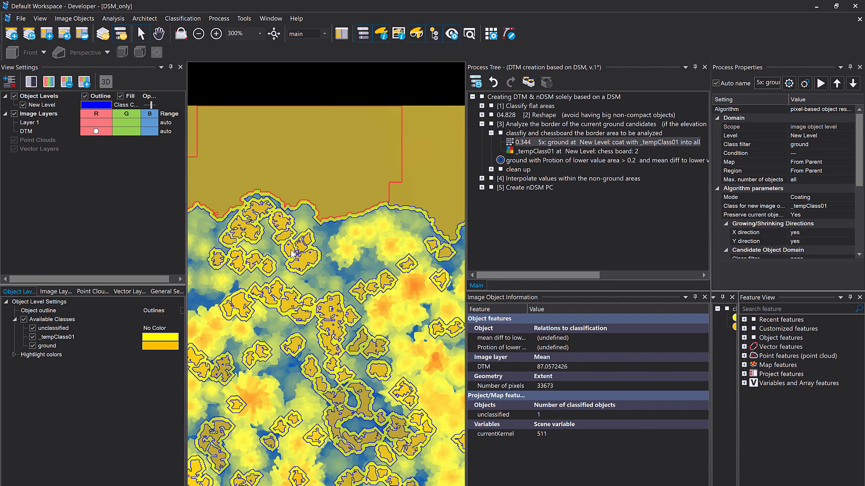
{"action": "scroll", "coordinate": [301, 229], "scroll_direction": "up", "scroll_amount": 2}
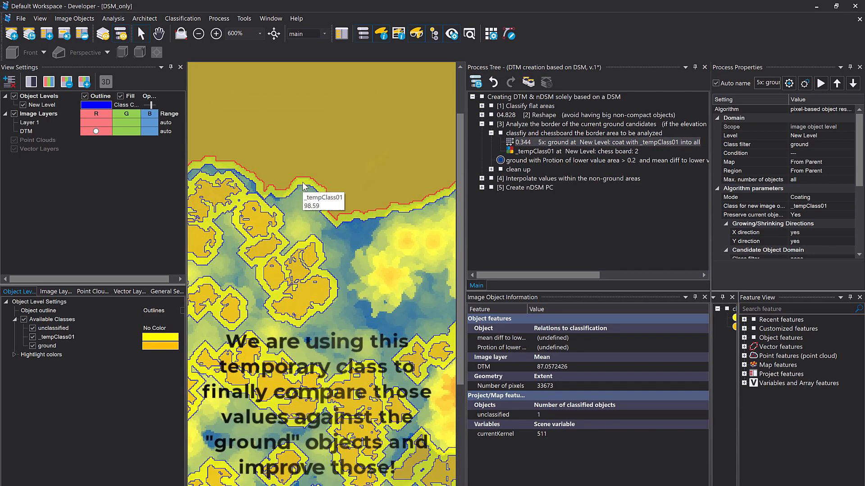
Step: Execute the chessboard segmentation of _tempClass01 with object size 2 and inspect the feature values of a small ground object
{"action": "right_click", "coordinate": [514, 152]}
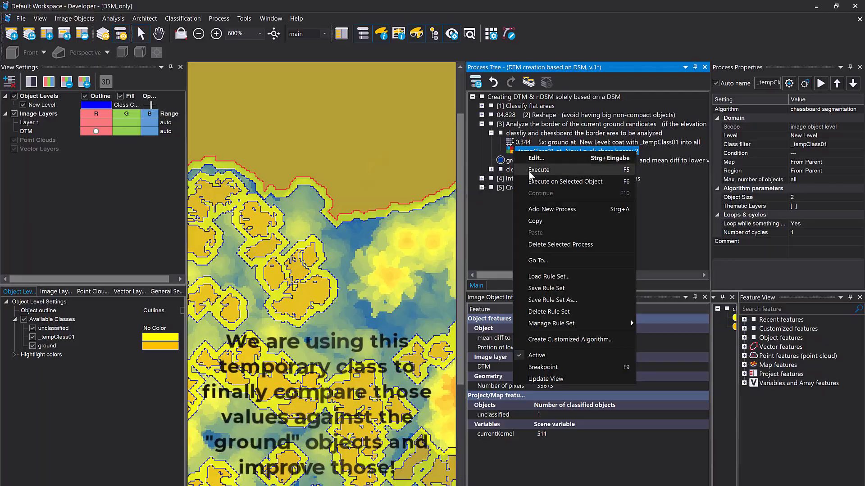
{"action": "left_click", "coordinate": [531, 171]}
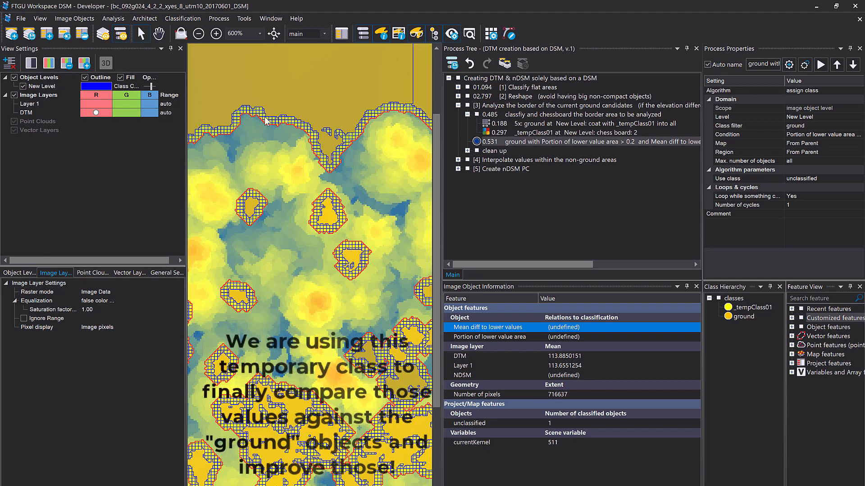
{"action": "left_click", "coordinate": [250, 225]}
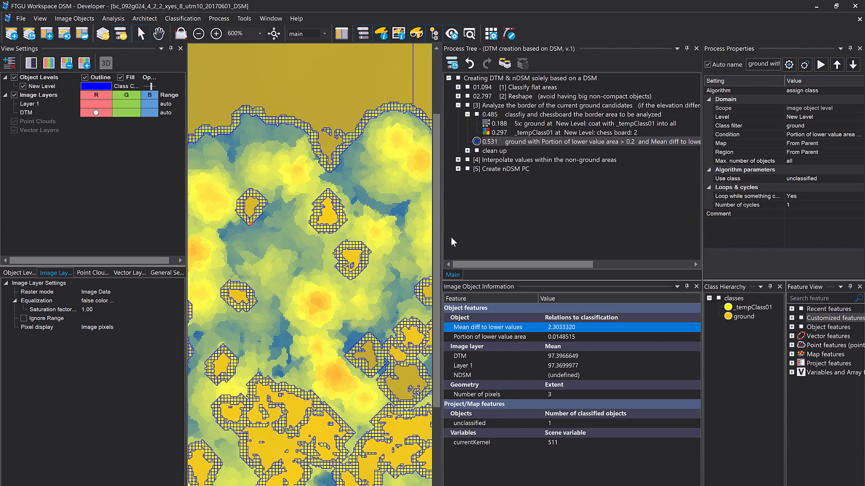
Step: Open the assign class process for ground and review its condition on portion of lower value area and mean difference to lower values
{"action": "double_click", "coordinate": [494, 142]}
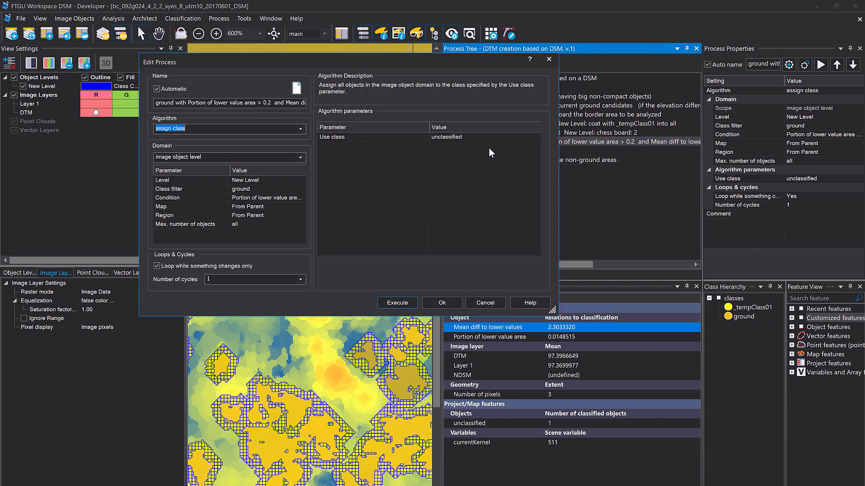
{"action": "left_click", "coordinate": [243, 129]}
{"action": "left_click_drag", "start_coordinate": [224, 59], "coordinate": [356, 77]}
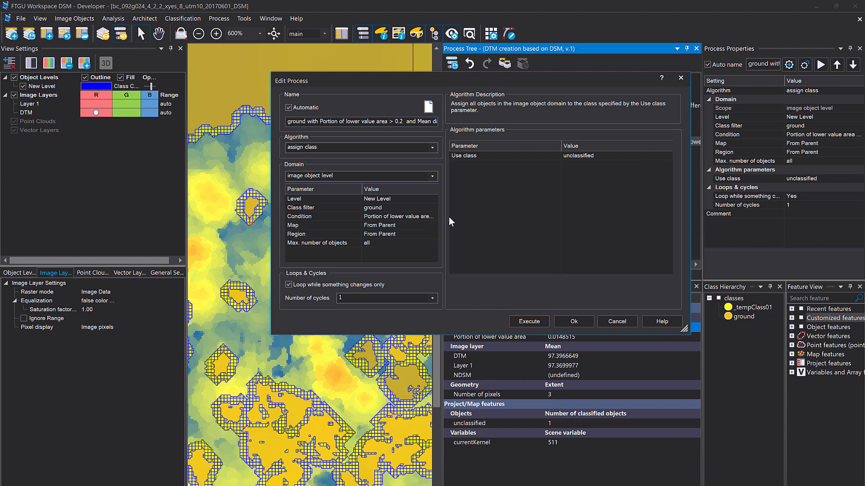
{"action": "left_click", "coordinate": [436, 215]}
{"action": "left_click", "coordinate": [435, 214]}
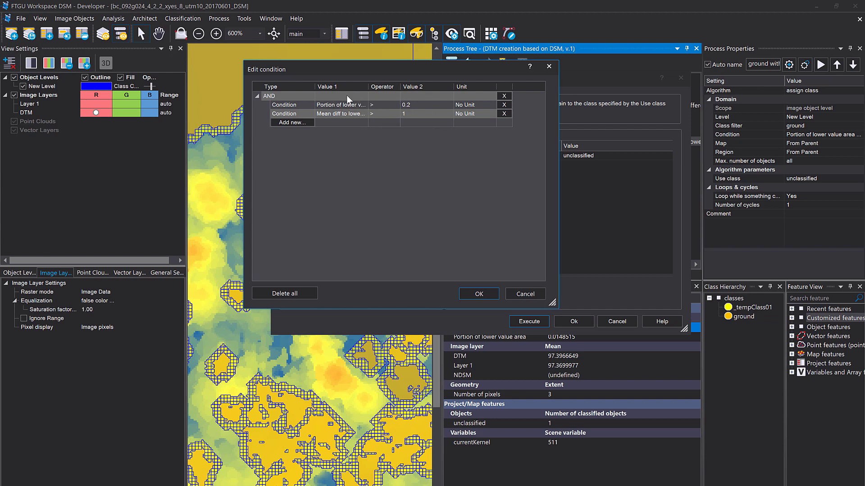
{"action": "left_click", "coordinate": [480, 294]}
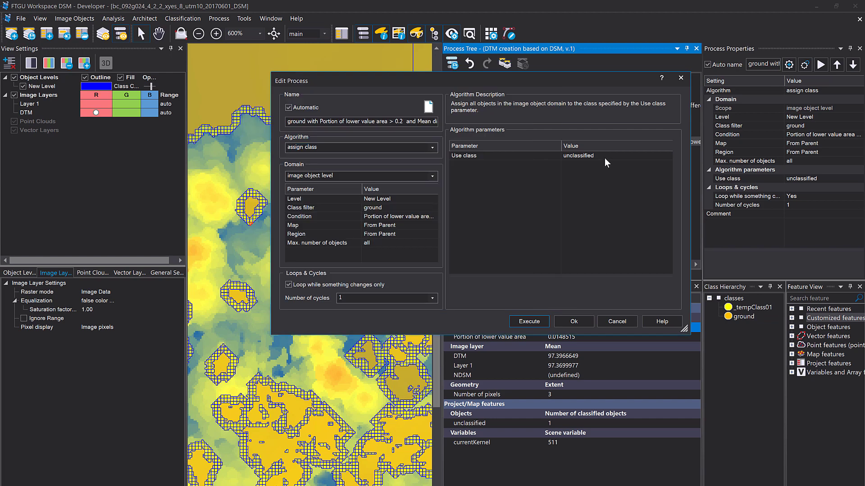
Step: Accept the assign class process and compare the feature values of a small isolated ground object with those of its surrounding border squares
{"action": "left_click", "coordinate": [574, 322]}
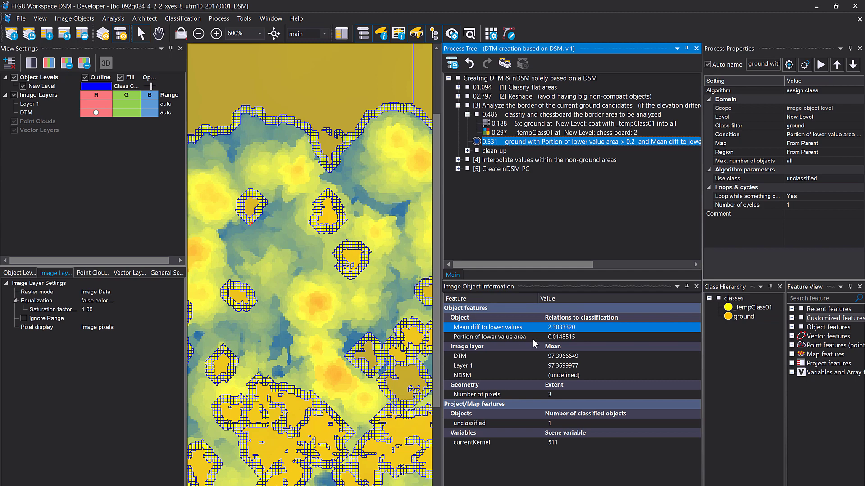
{"action": "left_click", "coordinate": [354, 254]}
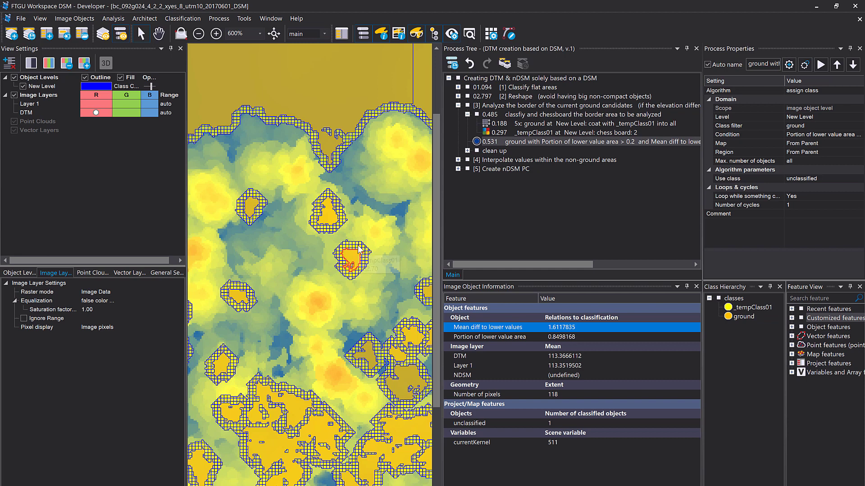
{"action": "left_click", "coordinate": [356, 247]}
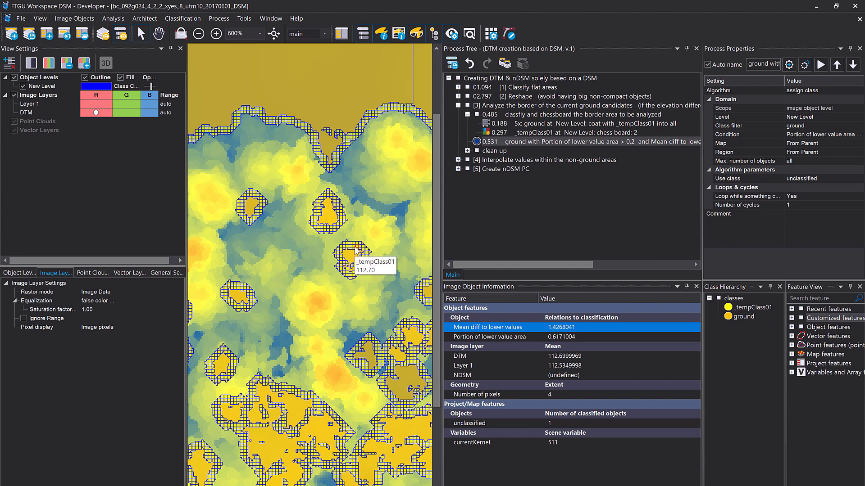
{"action": "left_click", "coordinate": [355, 252]}
{"action": "scroll", "coordinate": [355, 252], "scroll_direction": "up", "scroll_amount": 2}
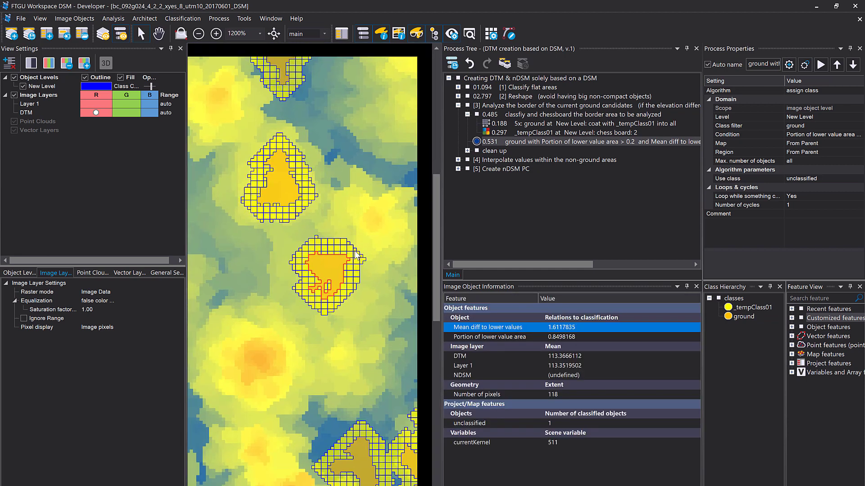
{"action": "scroll", "coordinate": [314, 265], "scroll_direction": "up", "scroll_amount": 1}
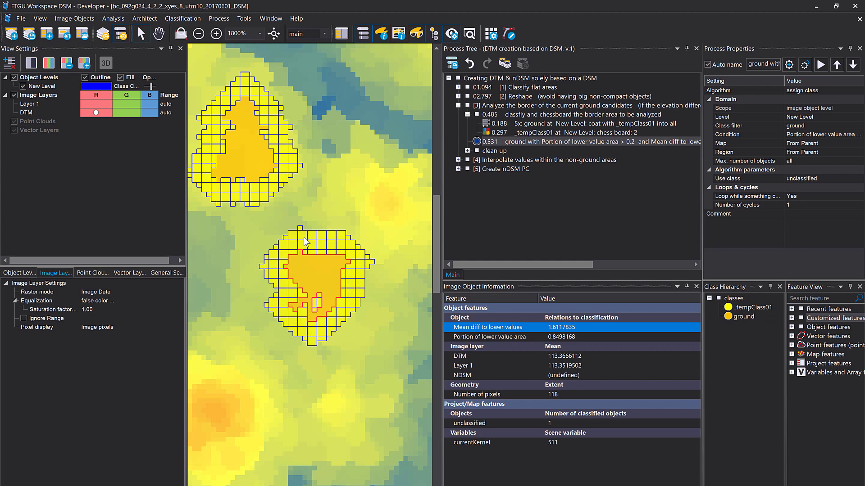
{"action": "mouse_move", "coordinate": [304, 238]}
{"action": "left_click", "coordinate": [312, 245]}
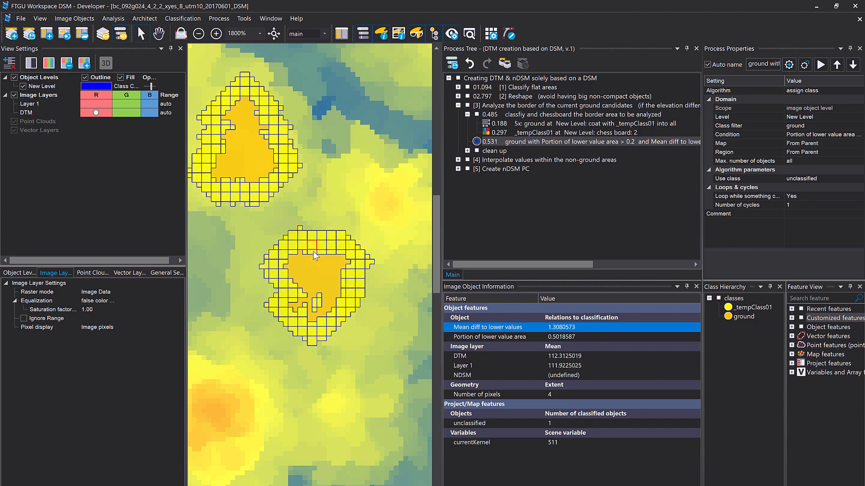
{"action": "left_click", "coordinate": [320, 253]}
Step: Inspect the lower value features of the large flat ground object and of the _tempClass01 squares along its edge
{"action": "scroll", "coordinate": [321, 252], "scroll_direction": "down", "scroll_amount": 5}
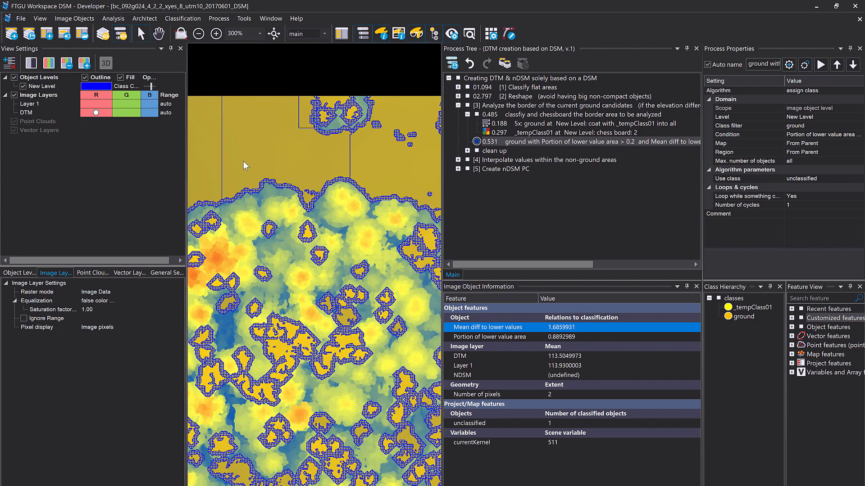
{"action": "scroll", "coordinate": [243, 161], "scroll_direction": "up", "scroll_amount": 2}
{"action": "left_click", "coordinate": [243, 142]}
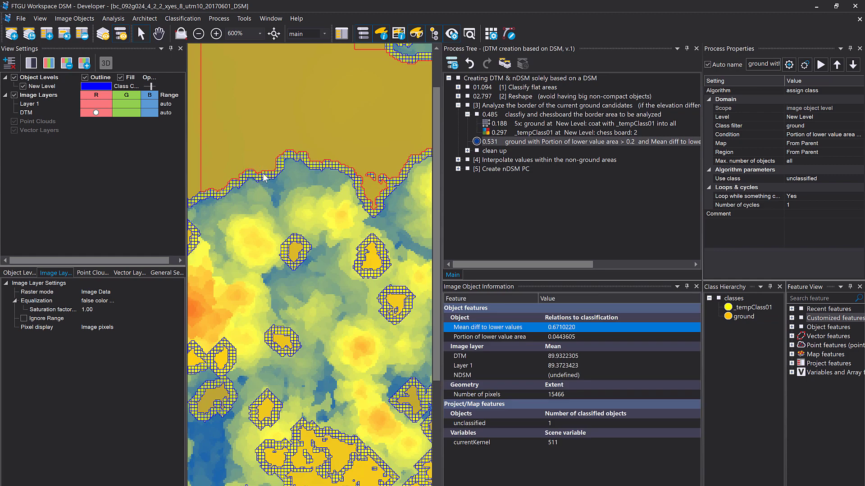
{"action": "left_click_drag", "start_coordinate": [235, 179], "coordinate": [279, 196]}
{"action": "left_click", "coordinate": [297, 194]}
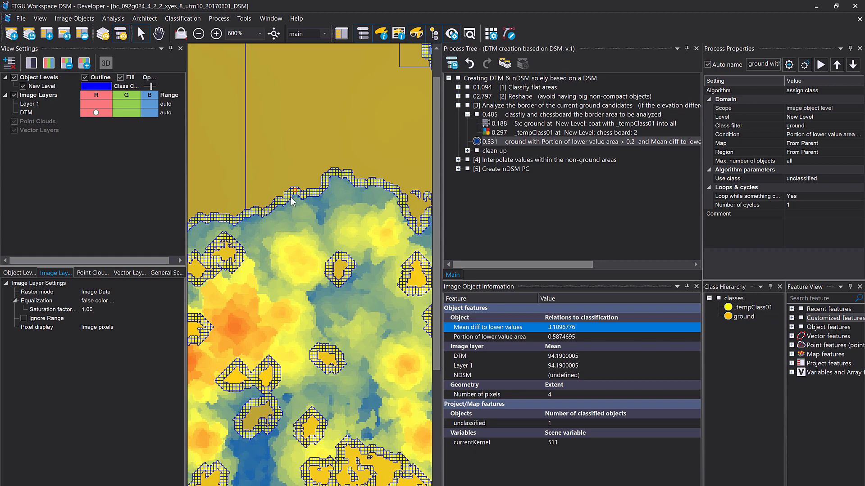
{"action": "mouse_move", "coordinate": [291, 197]}
{"action": "left_click", "coordinate": [302, 130]}
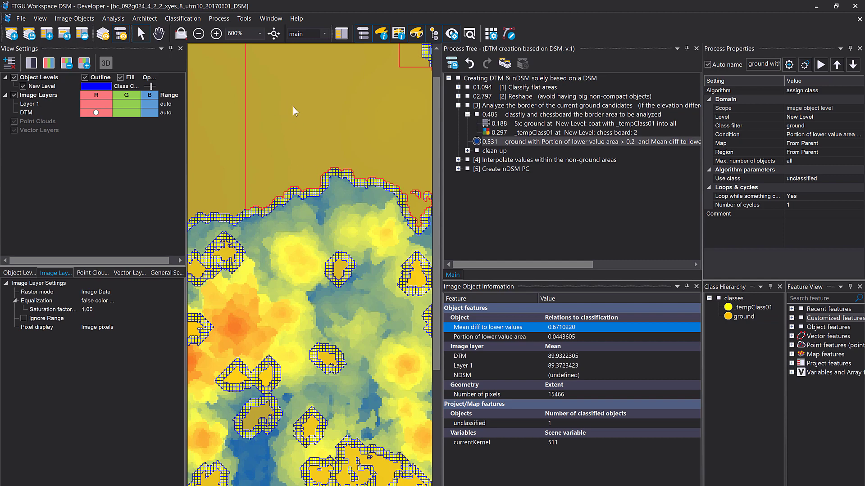
{"action": "left_click", "coordinate": [310, 194]}
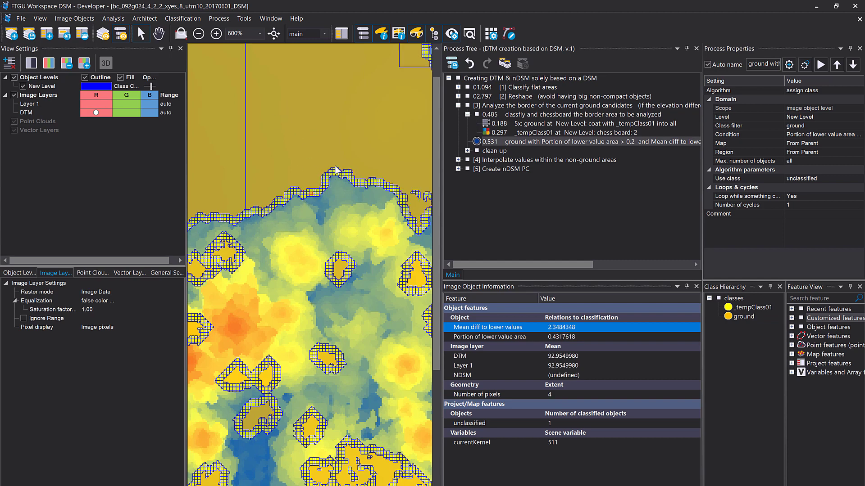
{"action": "left_click_drag", "start_coordinate": [352, 163], "coordinate": [276, 161]}
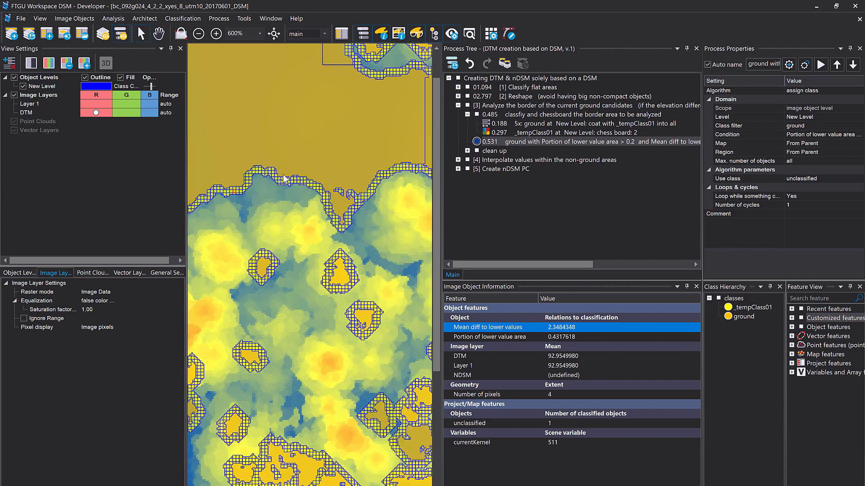
Step: Check the feature values of several neighboring border squares along the lower edge of the large ground area at 900% zoom
{"action": "scroll", "coordinate": [271, 182], "scroll_direction": "up", "scroll_amount": 3}
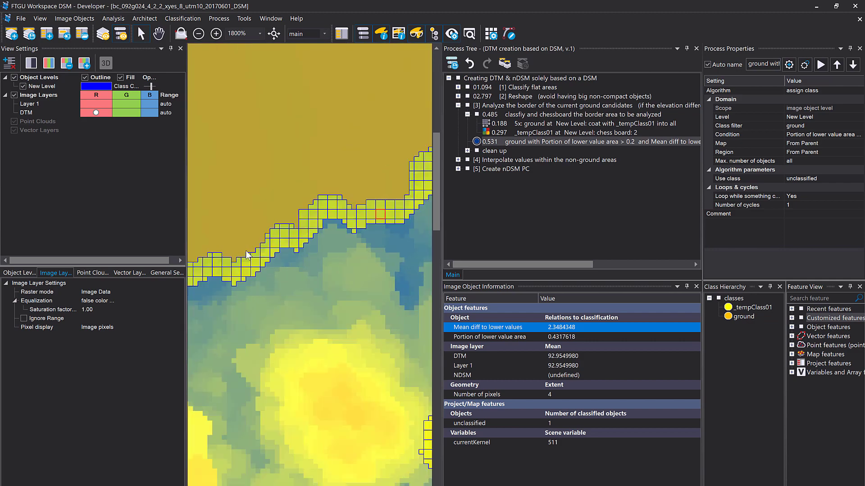
{"action": "scroll", "coordinate": [295, 185], "scroll_direction": "down", "scroll_amount": 3}
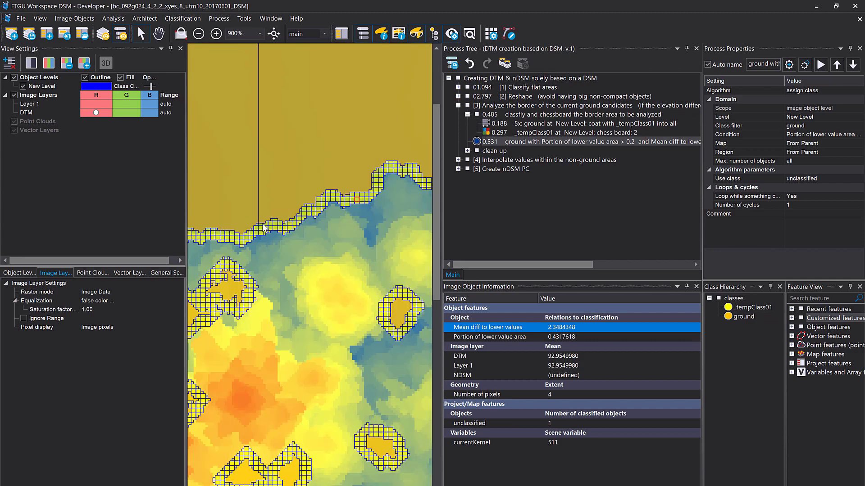
{"action": "left_click", "coordinate": [268, 223]}
{"action": "left_click", "coordinate": [269, 221]}
{"action": "left_click", "coordinate": [272, 226]}
{"action": "left_click", "coordinate": [275, 221]}
{"action": "left_click", "coordinate": [284, 229]}
{"action": "left_click", "coordinate": [295, 219]}
{"action": "left_click", "coordinate": [337, 200]}
Step: Compare the values of Mean diff to lower values and Portion of lower value area for the selected border square
{"action": "left_click", "coordinate": [481, 333]}
{"action": "left_click", "coordinate": [506, 337]}
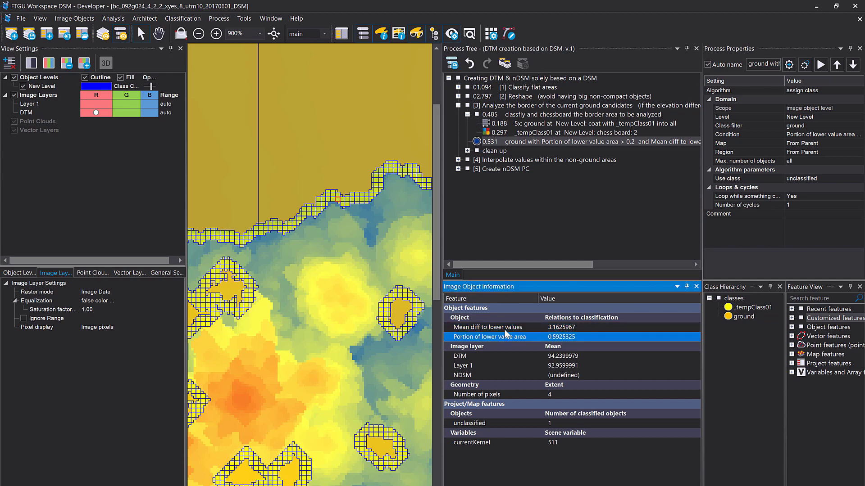
{"action": "left_click", "coordinate": [507, 329]}
{"action": "left_click", "coordinate": [475, 336]}
{"action": "left_click", "coordinate": [477, 329]}
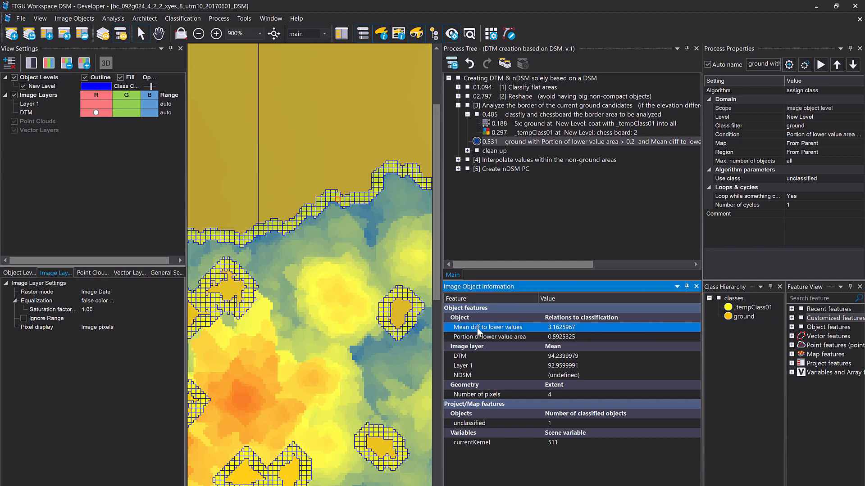
Step: Widen the Feature View and expand the customized features to locate the relational feature creation entry and the two existing relational features
{"action": "scroll", "coordinate": [323, 383], "scroll_direction": "down", "scroll_amount": 5}
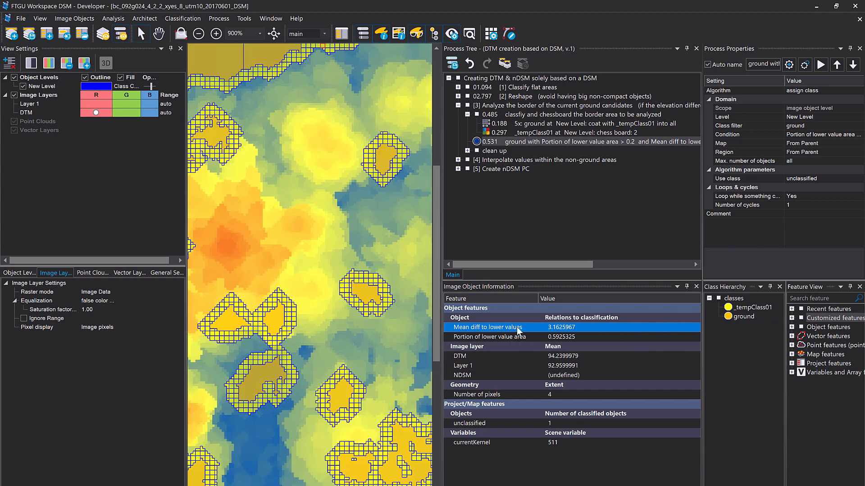
{"action": "left_click_drag", "start_coordinate": [785, 316], "coordinate": [765, 317]}
{"action": "left_click", "coordinate": [799, 318]}
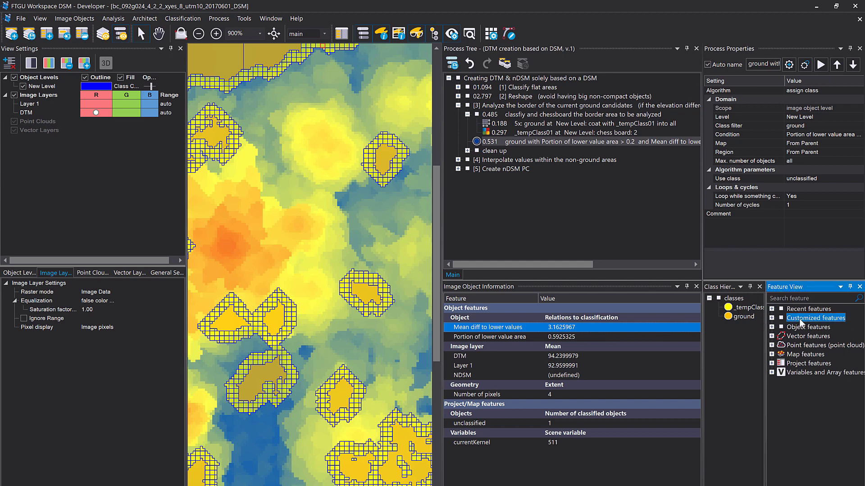
{"action": "left_click", "coordinate": [772, 318]}
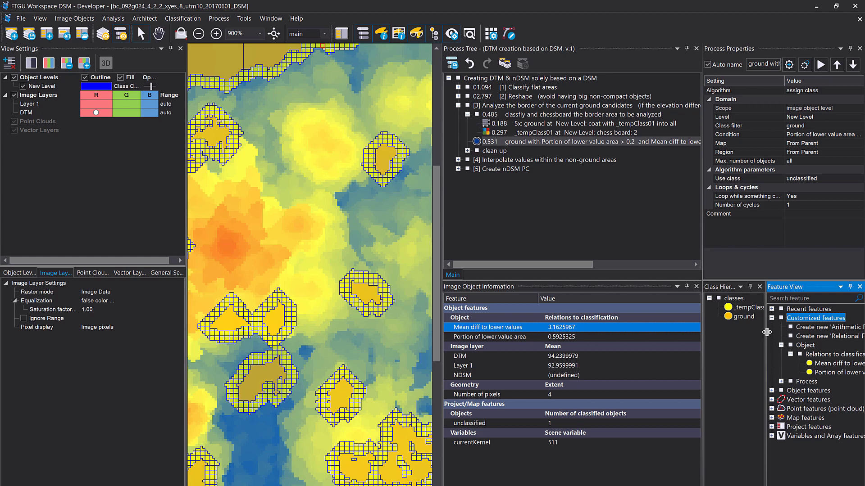
{"action": "left_click_drag", "start_coordinate": [766, 332], "coordinate": [739, 331]}
{"action": "left_click", "coordinate": [804, 337]}
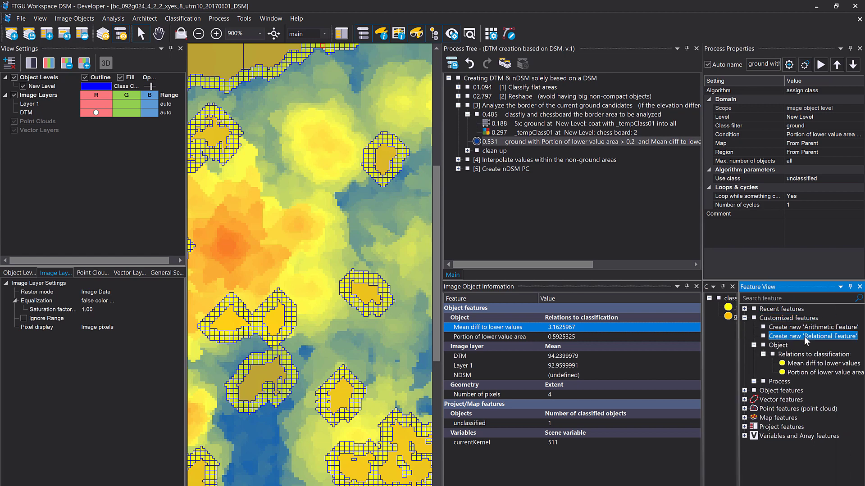
{"action": "left_click", "coordinate": [777, 346]}
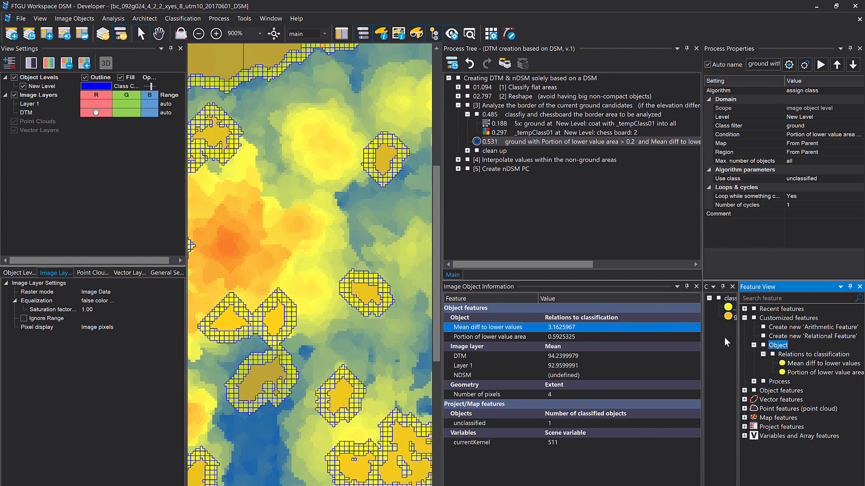
Step: Open the customized feature Mean diff to lower values for editing and review its _tempClass01 class selection and the available relational functions
{"action": "right_click", "coordinate": [486, 328]}
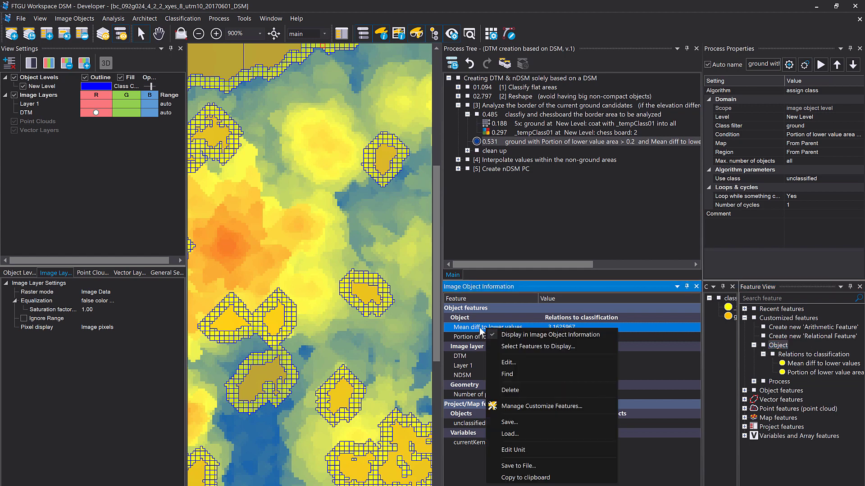
{"action": "left_click", "coordinate": [475, 339]}
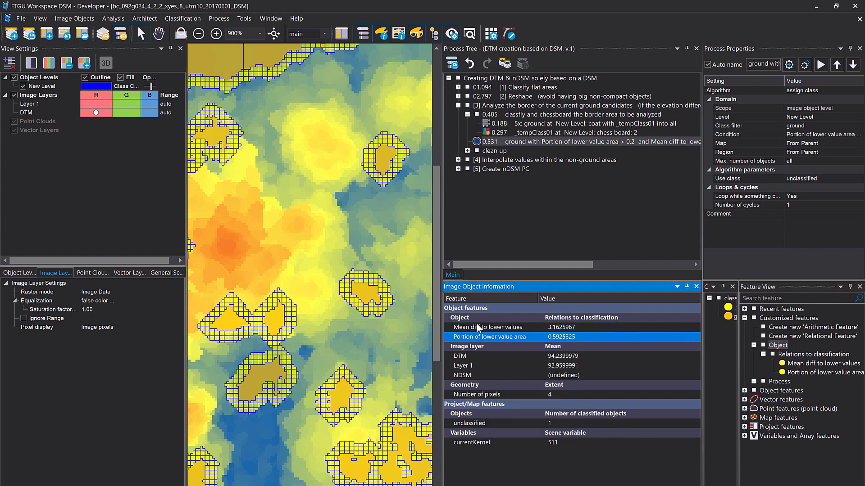
{"action": "right_click", "coordinate": [481, 329]}
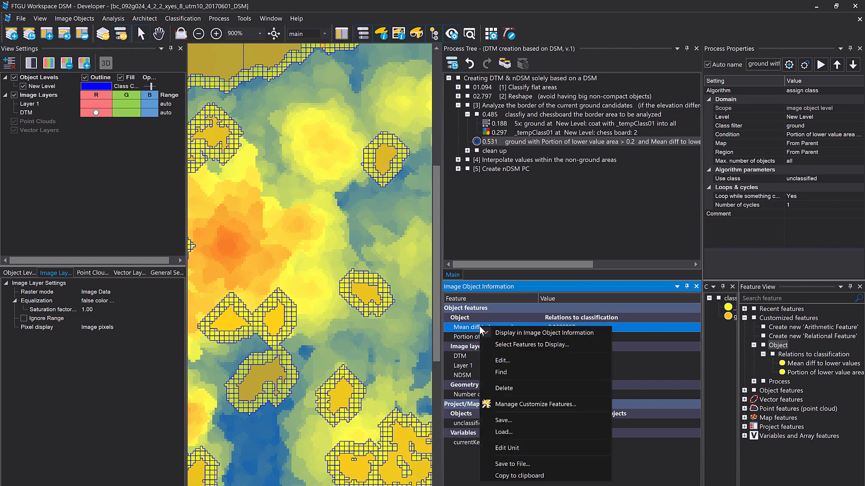
{"action": "left_click", "coordinate": [505, 359]}
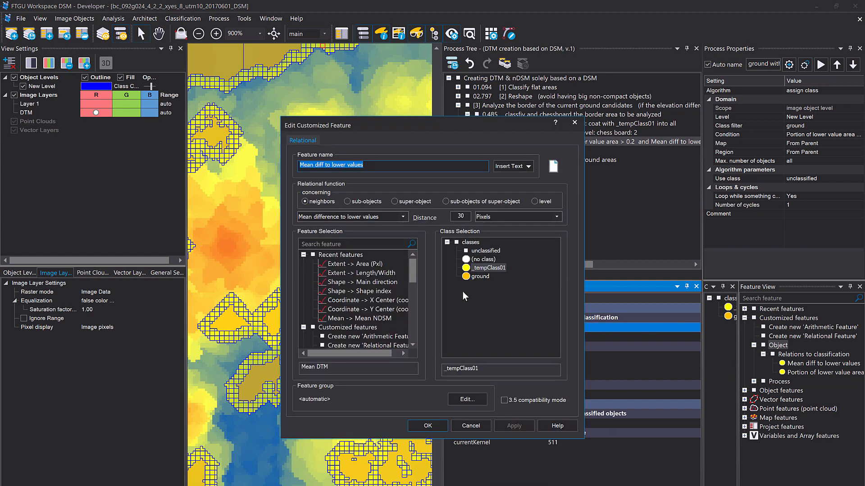
{"action": "left_click", "coordinate": [478, 318]}
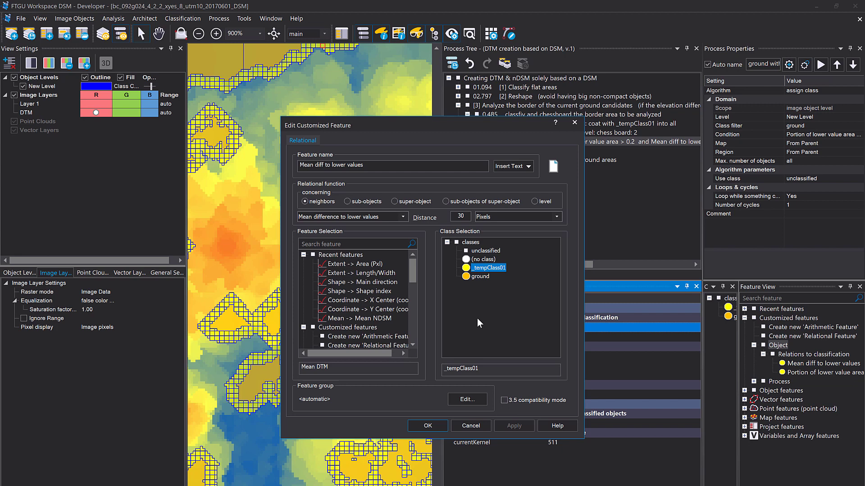
{"action": "left_click", "coordinate": [416, 169]}
{"action": "left_click", "coordinate": [403, 217]}
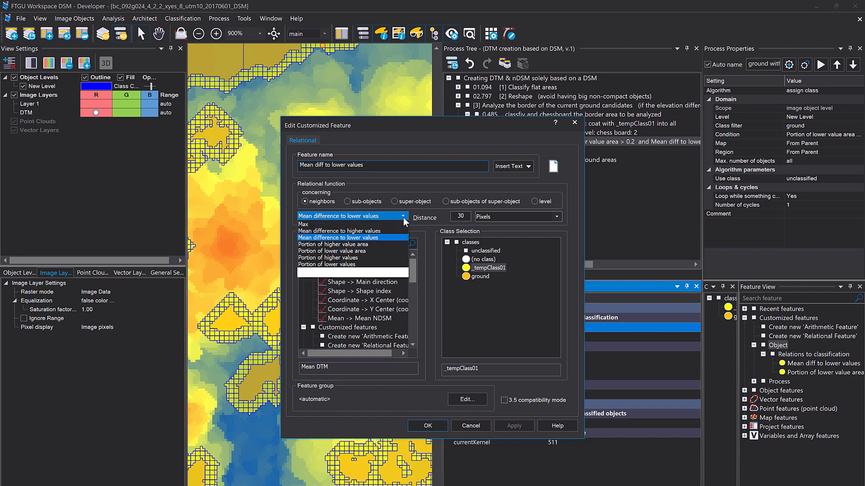
{"action": "left_click", "coordinate": [367, 291]}
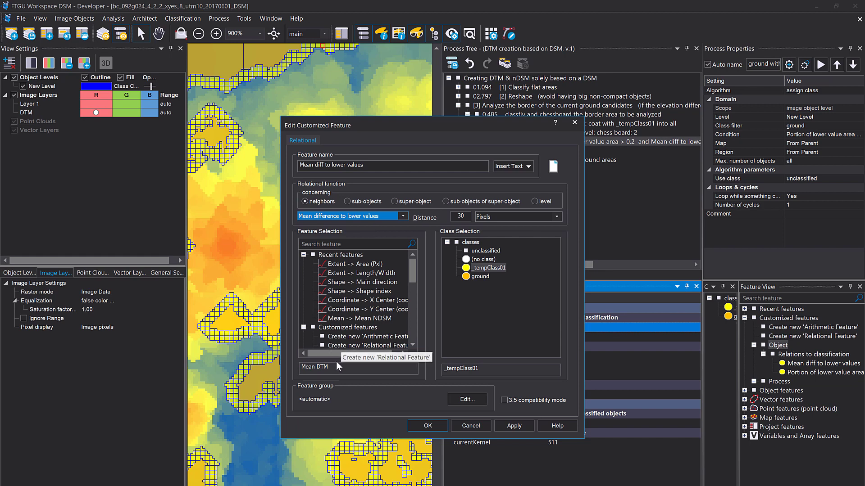
Step: Review the feature's Mean DTM base feature, the selectable object features and the 30-pixel distance, and accept the definition
{"action": "left_click_drag", "start_coordinate": [329, 367], "coordinate": [302, 367]}
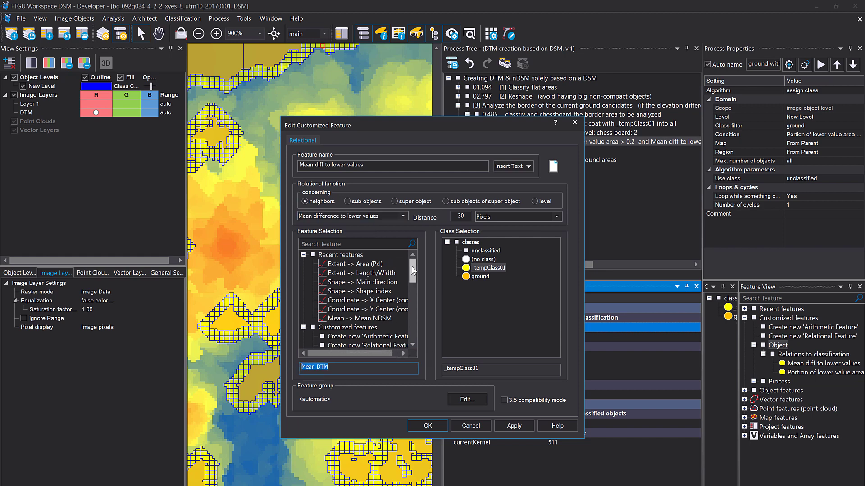
{"action": "left_click_drag", "start_coordinate": [411, 269], "coordinate": [418, 293]}
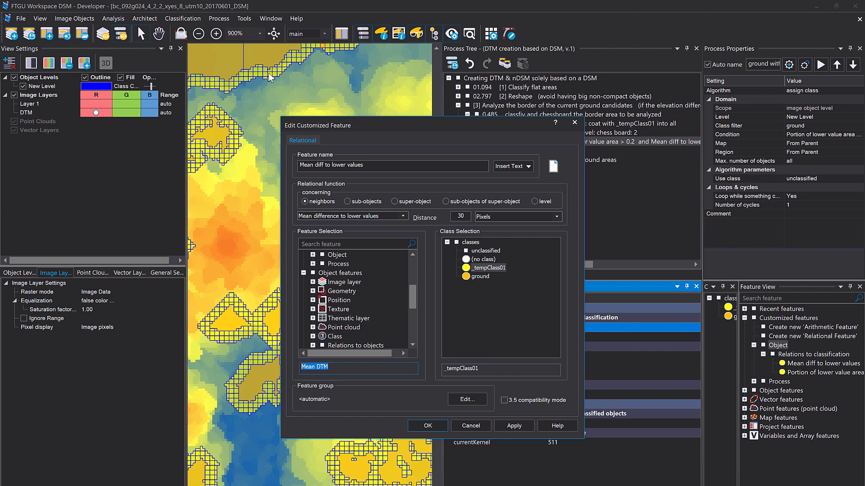
{"action": "double_click", "coordinate": [460, 217]}
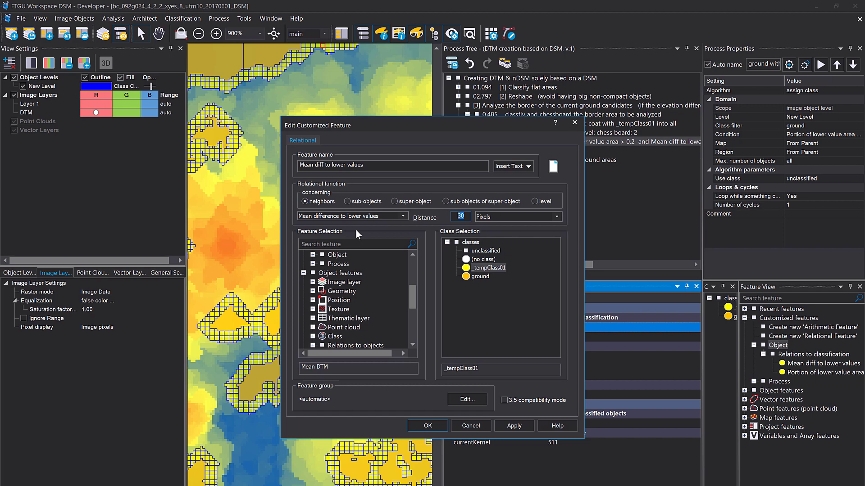
{"action": "left_click_drag", "start_coordinate": [337, 372], "coordinate": [300, 374]}
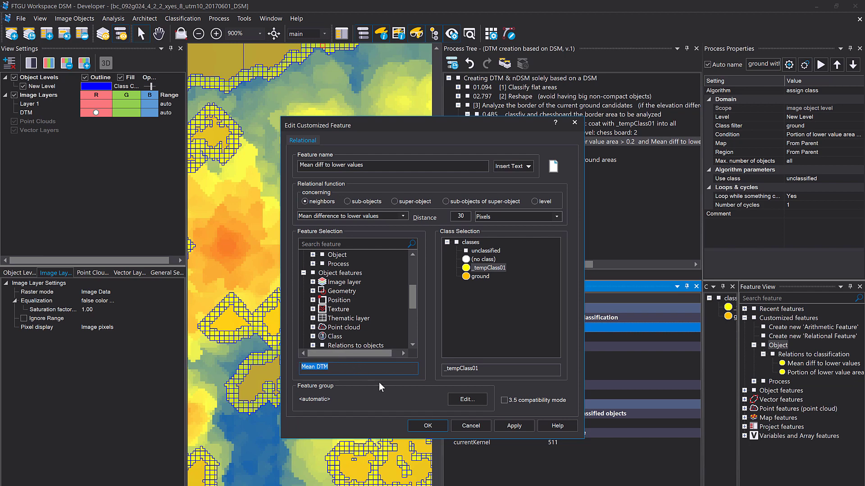
{"action": "left_click", "coordinate": [438, 429]}
Step: Open the customized feature Portion of lower value area and review its relational function, 100-pixel distance, Mean DTM base feature and _tempClass01 class, leaving it unchanged
{"action": "left_click", "coordinate": [504, 337]}
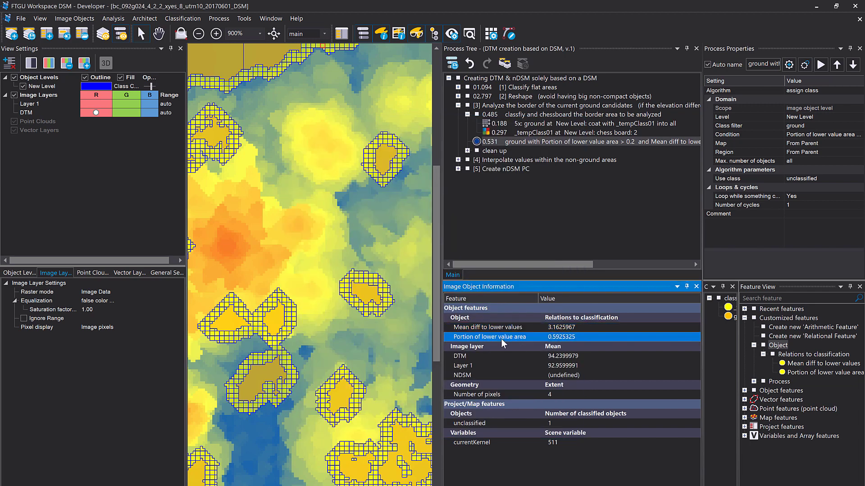
{"action": "right_click", "coordinate": [502, 339]}
{"action": "left_click", "coordinate": [518, 370]}
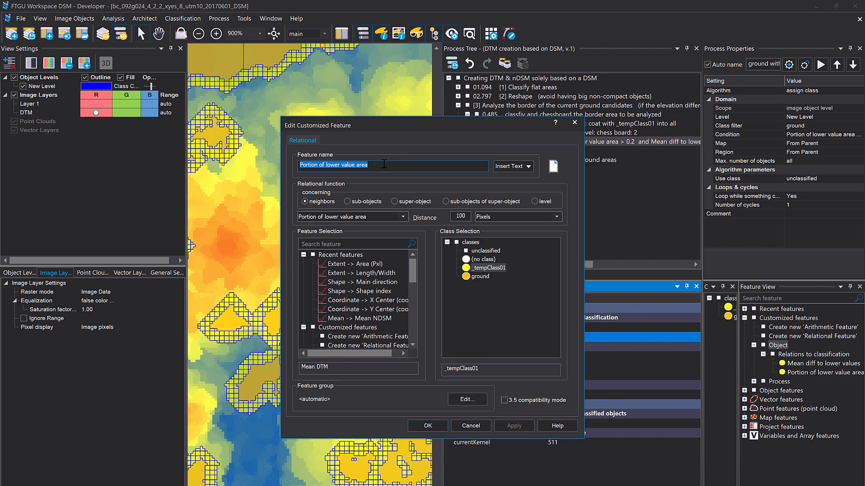
{"action": "left_click", "coordinate": [385, 165]}
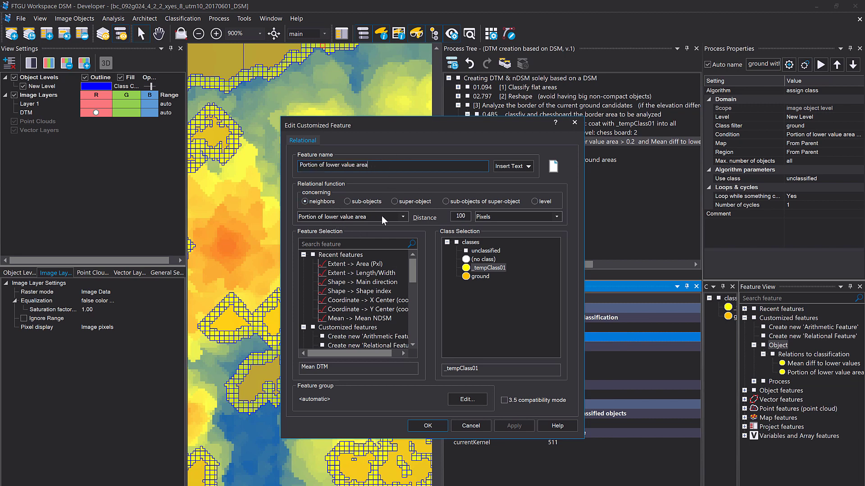
{"action": "left_click", "coordinate": [403, 217]}
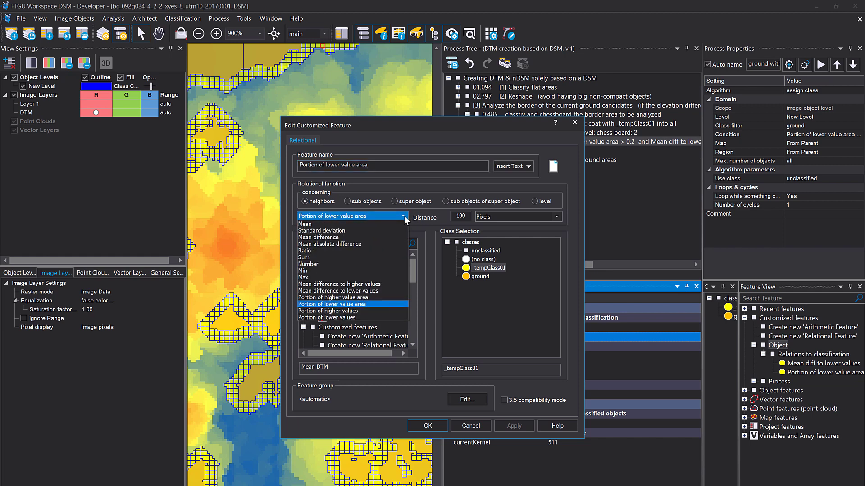
{"action": "left_click", "coordinate": [404, 216]}
{"action": "left_click", "coordinate": [467, 216]}
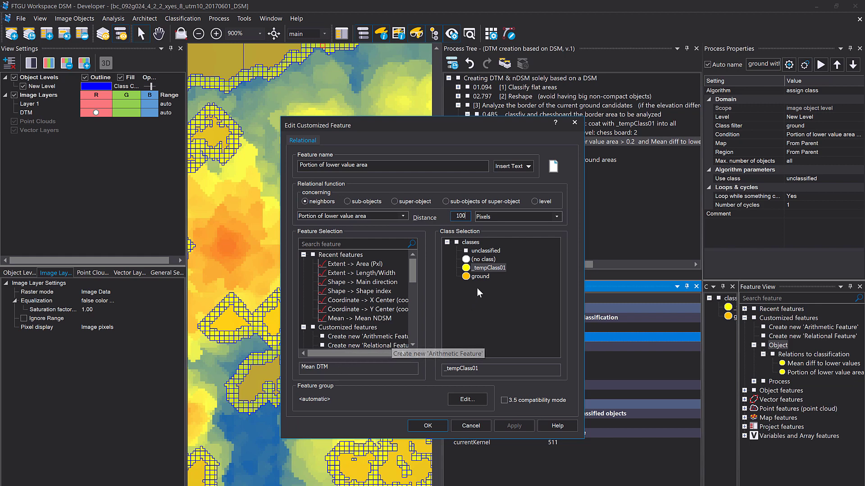
{"action": "left_click", "coordinate": [467, 424]}
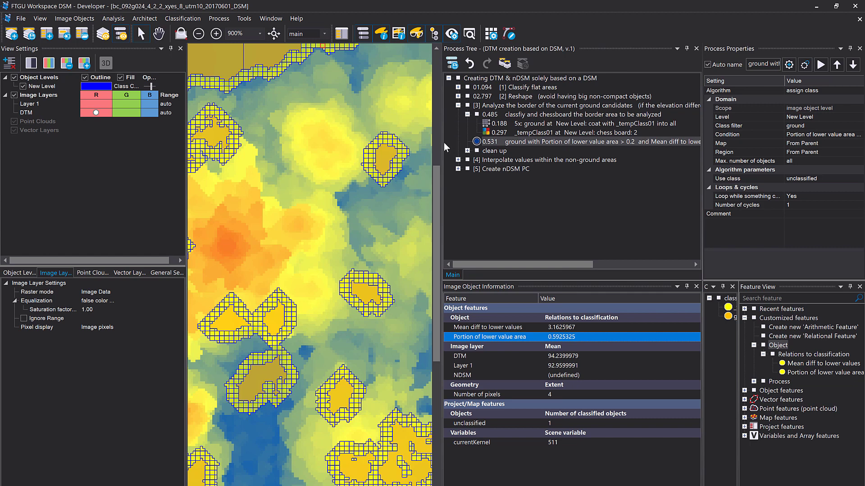
Step: Widen the Process Tree to read the ground condition's thresholds and check both relational feature values of the ground candidate below the orange treetop
{"action": "left_click_drag", "start_coordinate": [442, 141], "coordinate": [378, 142]}
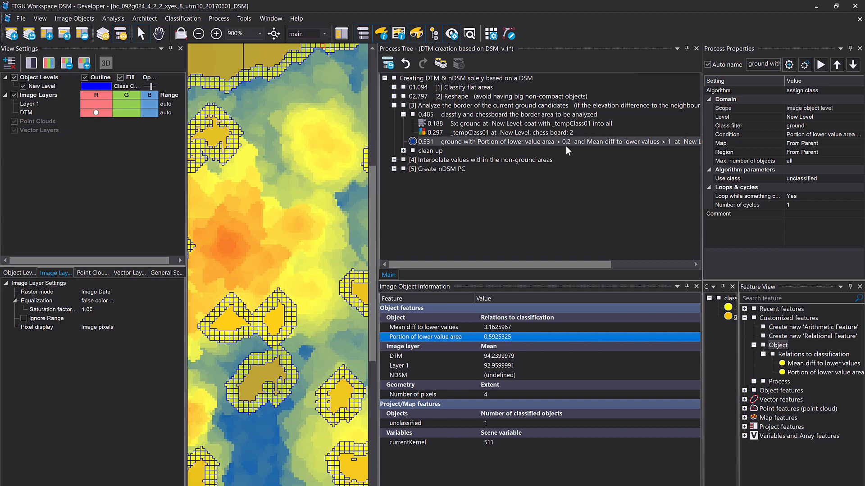
{"action": "left_click", "coordinate": [228, 330]}
{"action": "left_click", "coordinate": [490, 329]}
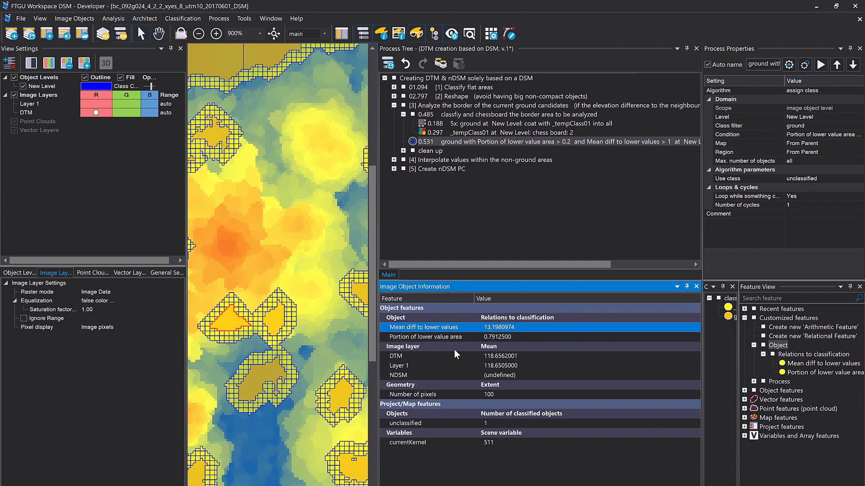
{"action": "left_click", "coordinate": [226, 322]}
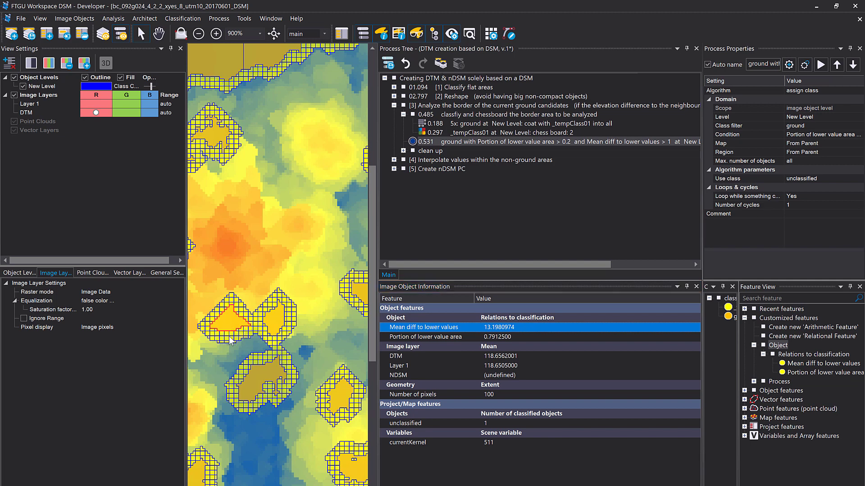
Step: Inspect Mean diff to lower values and Portion of lower value area for the chessboard squares bordering the two adjacent candidates below the orange treetop
{"action": "left_click", "coordinate": [227, 337]}
{"action": "left_click", "coordinate": [220, 336]}
{"action": "left_click", "coordinate": [208, 331]}
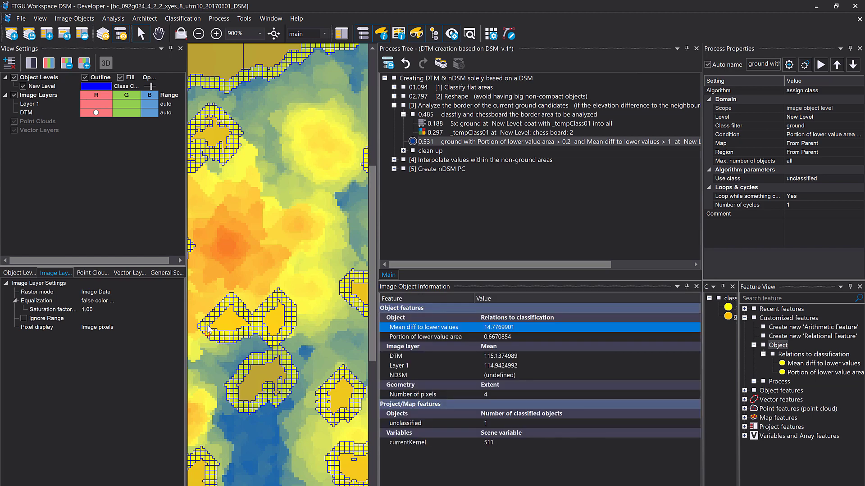
{"action": "left_click", "coordinate": [207, 324]}
{"action": "left_click", "coordinate": [231, 300]}
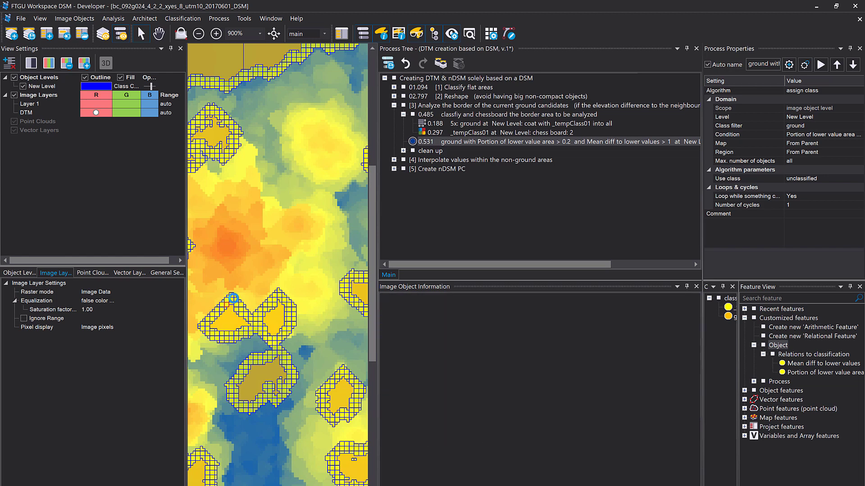
{"action": "left_click", "coordinate": [241, 306]}
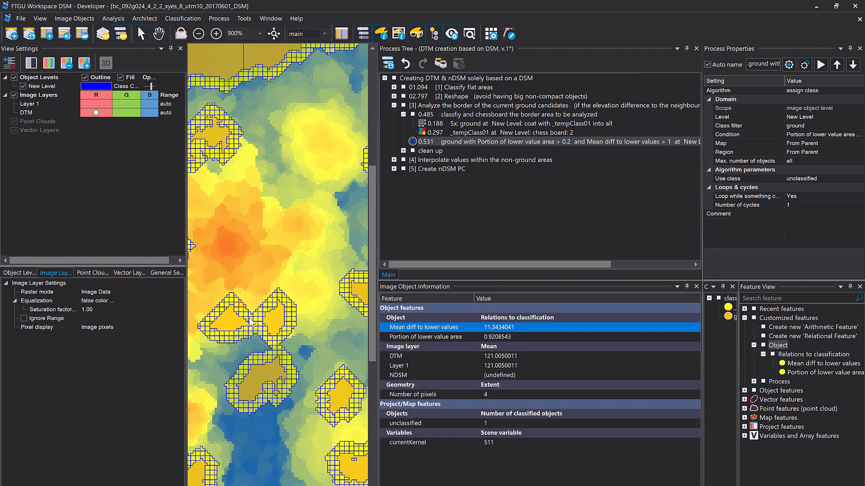
{"action": "left_click", "coordinate": [249, 317]}
{"action": "left_click", "coordinate": [260, 333]}
{"action": "left_click", "coordinate": [261, 328]}
{"action": "left_click", "coordinate": [262, 320]}
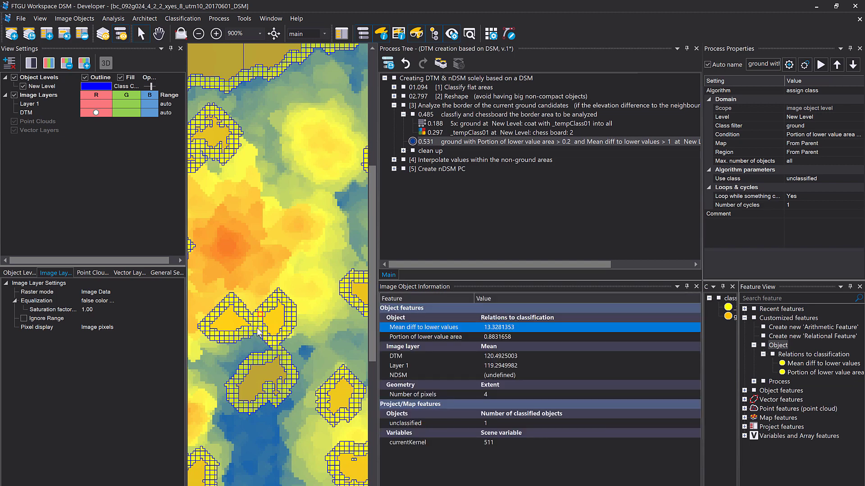
{"action": "left_click", "coordinate": [251, 333]}
{"action": "left_click", "coordinate": [245, 335]}
{"action": "left_click", "coordinate": [240, 334]}
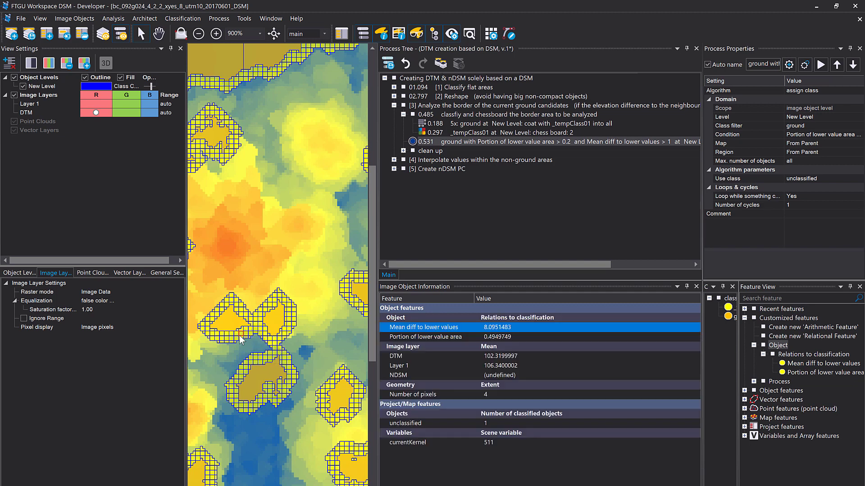
{"action": "left_click", "coordinate": [239, 338]}
Step: Examine both relational feature values for the ground candidate beside the blue low-lying area and for several squares along its border
{"action": "left_click", "coordinate": [249, 382]}
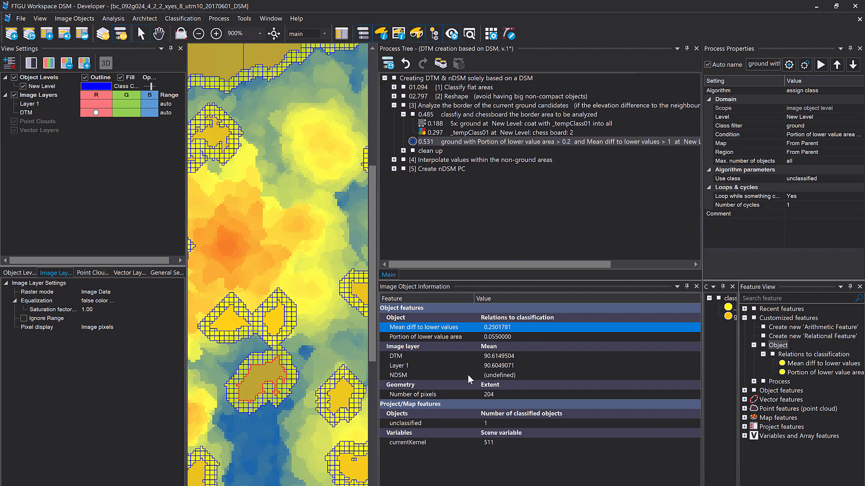
{"action": "left_click_drag", "start_coordinate": [272, 396], "coordinate": [298, 357]}
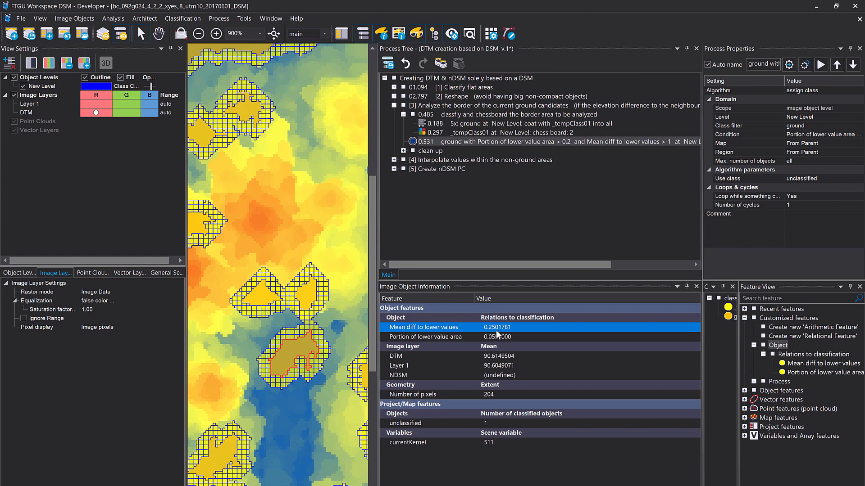
{"action": "left_click", "coordinate": [272, 381]}
{"action": "left_click", "coordinate": [270, 352]}
{"action": "left_click", "coordinate": [287, 338]}
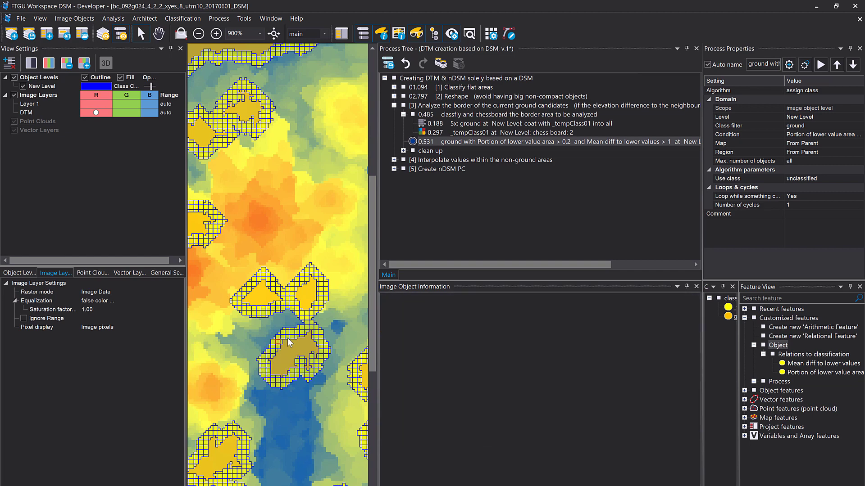
{"action": "left_click", "coordinate": [298, 332]}
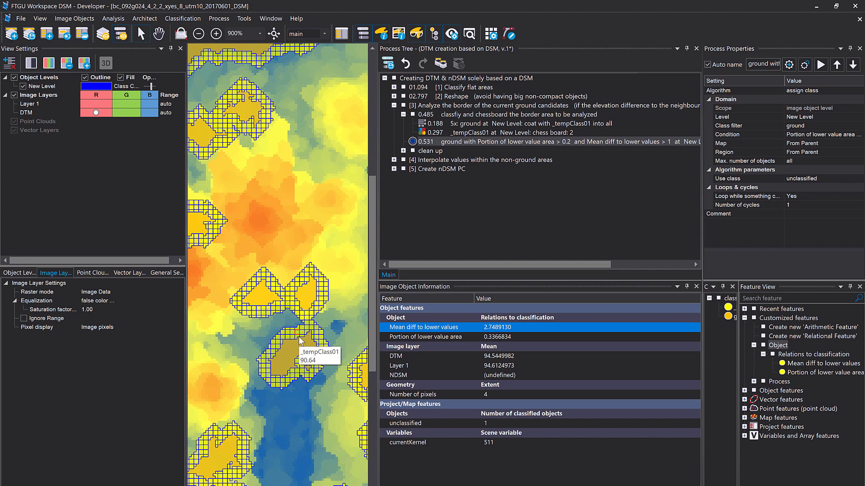
{"action": "left_click", "coordinate": [296, 346]}
{"action": "left_click", "coordinate": [294, 335]}
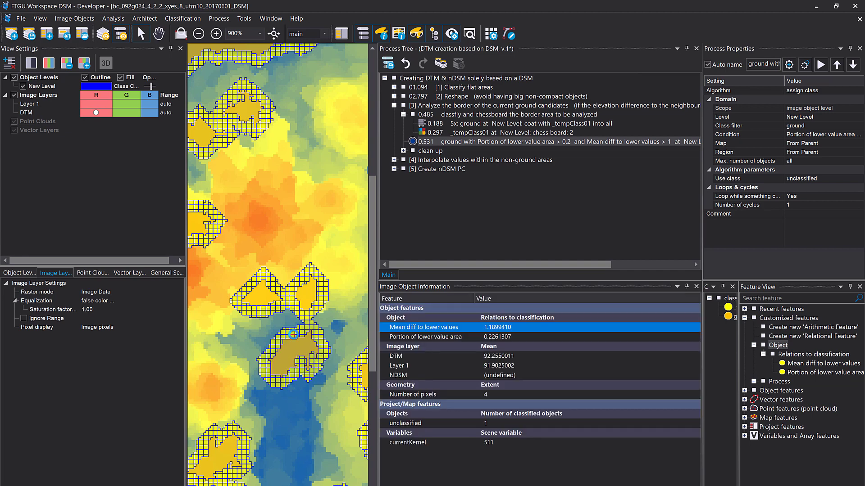
{"action": "left_click", "coordinate": [298, 345]}
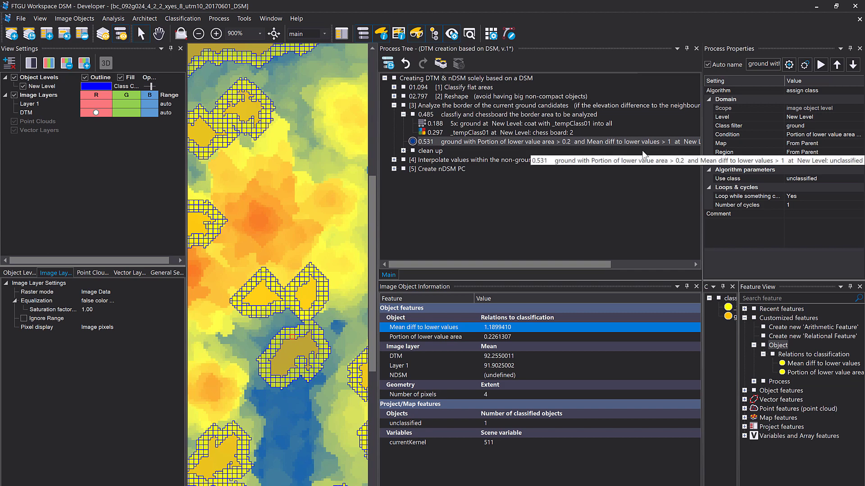
Step: Execute the process that assigns ground with Portion of lower value area > 0.2 and Mean diff to lower values > 1 to unclassified
{"action": "right_click", "coordinate": [454, 139]}
{"action": "key", "text": "Escape"}
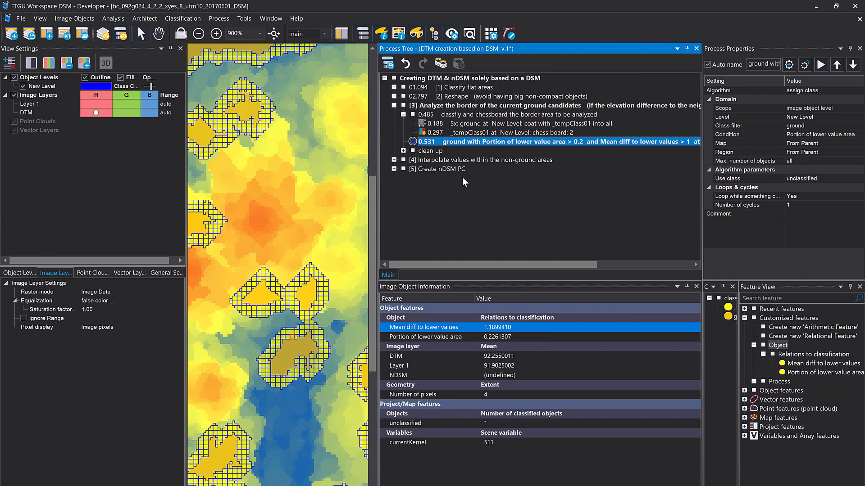
{"action": "left_click", "coordinate": [304, 294]}
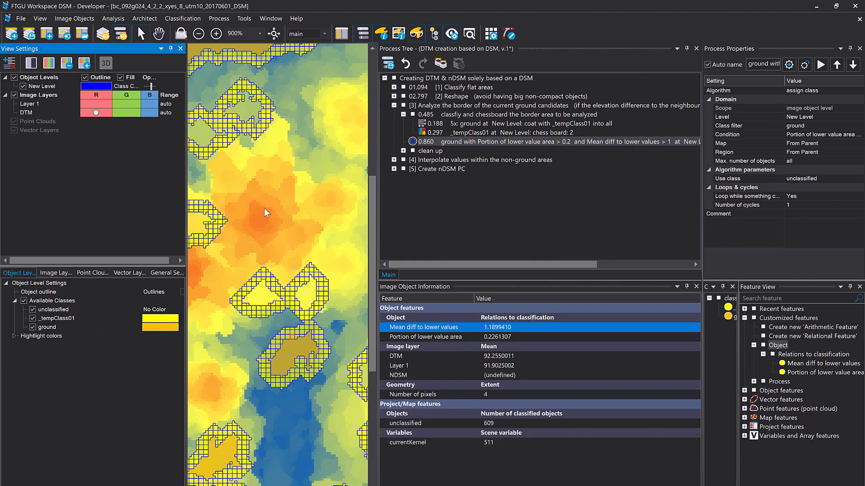
Step: Widen the map view and examine the remaining ground classification across the trees and buildings, checking the relational feature values of individual roofs
{"action": "scroll", "coordinate": [264, 208], "scroll_direction": "down", "scroll_amount": 3}
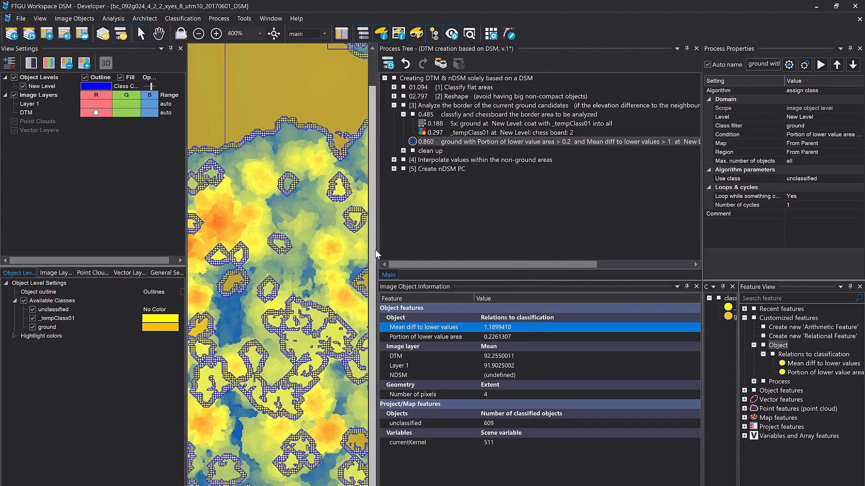
{"action": "left_click_drag", "start_coordinate": [378, 247], "coordinate": [527, 248]}
{"action": "left_click_drag", "start_coordinate": [391, 283], "coordinate": [191, 284]}
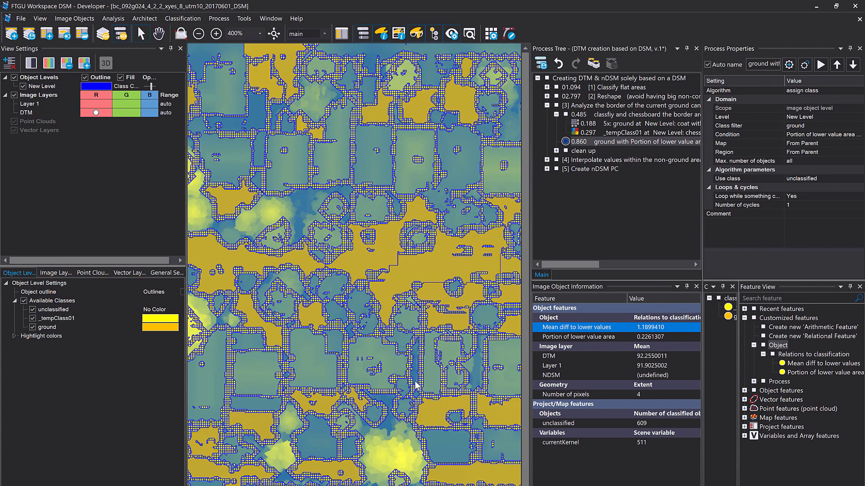
{"action": "left_click_drag", "start_coordinate": [430, 368], "coordinate": [229, 351]}
{"action": "left_click", "coordinate": [313, 357]}
{"action": "left_click", "coordinate": [369, 344]}
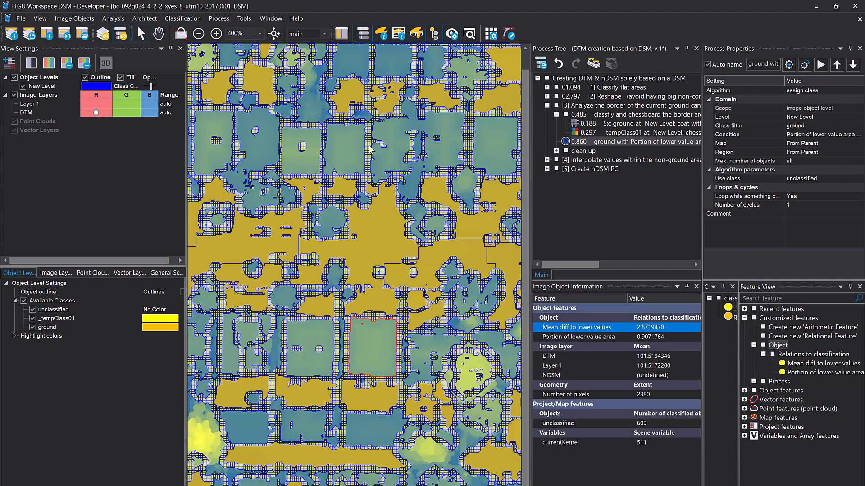
{"action": "left_click", "coordinate": [350, 148]}
{"action": "scroll", "coordinate": [350, 148], "scroll_direction": "down", "scroll_amount": 2}
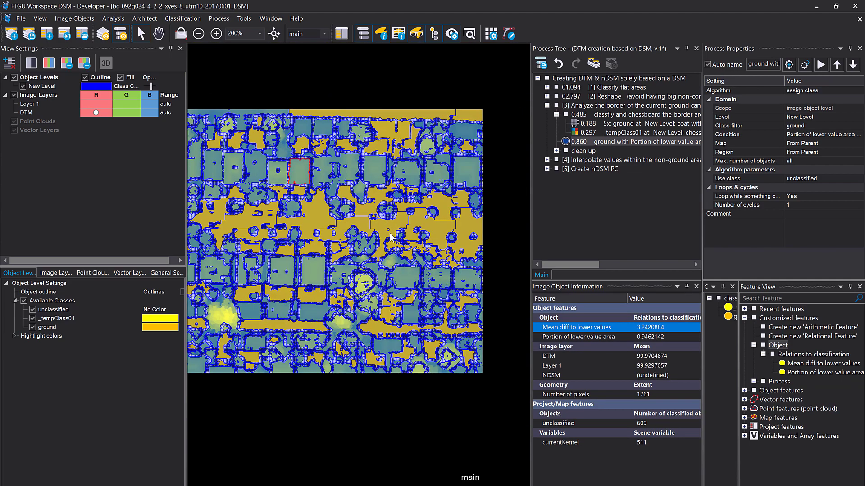
{"action": "scroll", "coordinate": [405, 252], "scroll_direction": "down", "scroll_amount": 2}
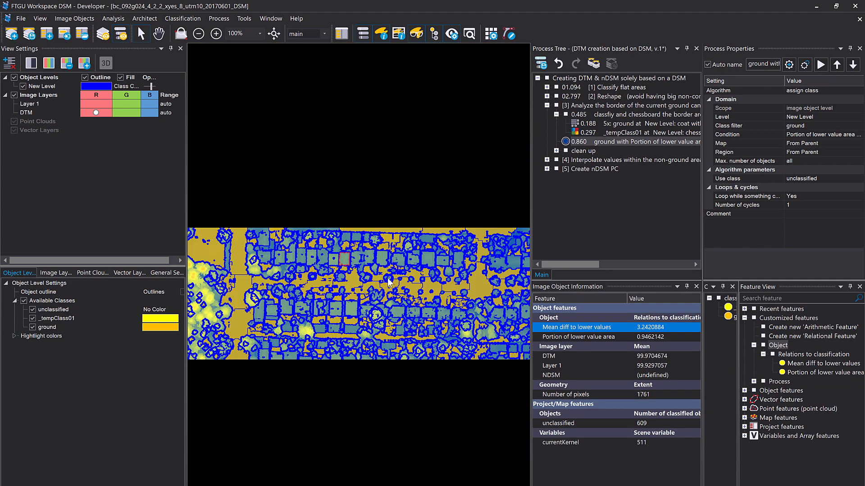
{"action": "left_click_drag", "start_coordinate": [317, 289], "coordinate": [466, 303]}
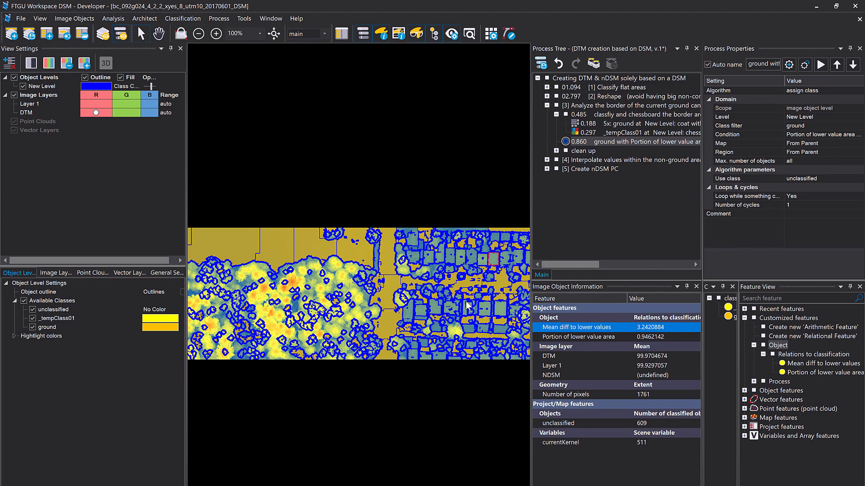
{"action": "left_click_drag", "start_coordinate": [320, 318], "coordinate": [484, 350]}
{"action": "left_click_drag", "start_coordinate": [293, 319], "coordinate": [404, 344]}
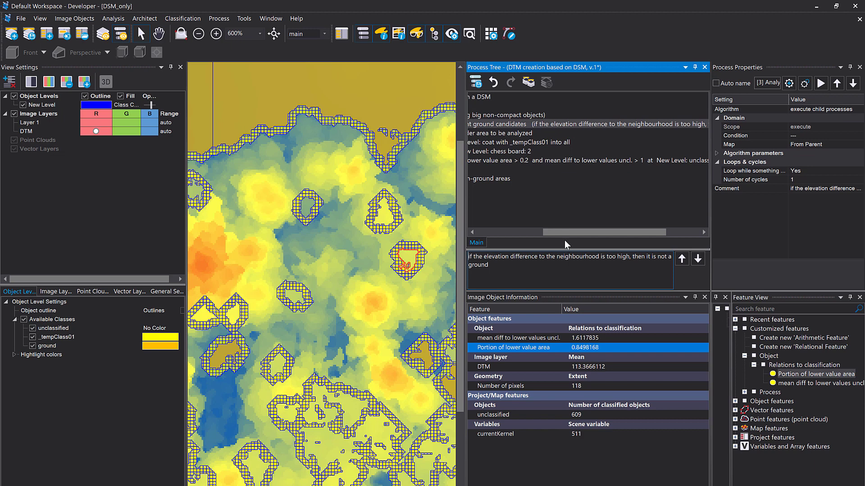
Step: Expand the clean up processes and execute the one that assigns _tempClass01 objects to unclassified
{"action": "left_click_drag", "start_coordinate": [564, 240], "coordinate": [453, 246]}
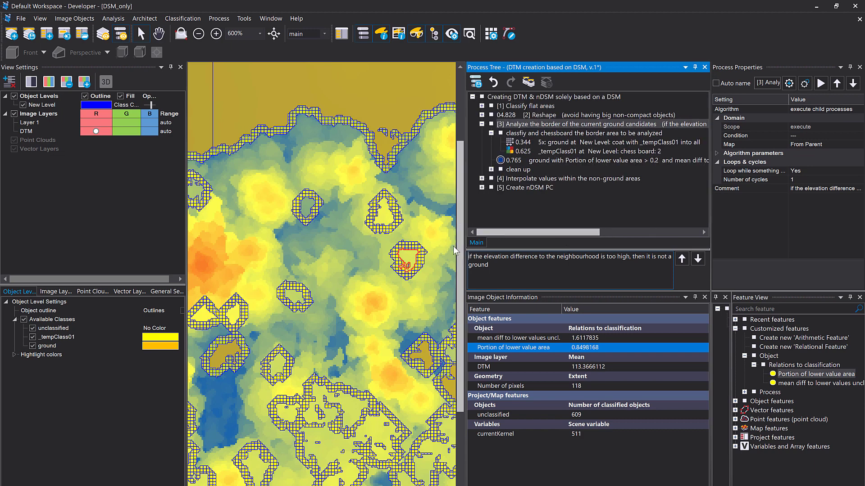
{"action": "left_click", "coordinate": [509, 169]}
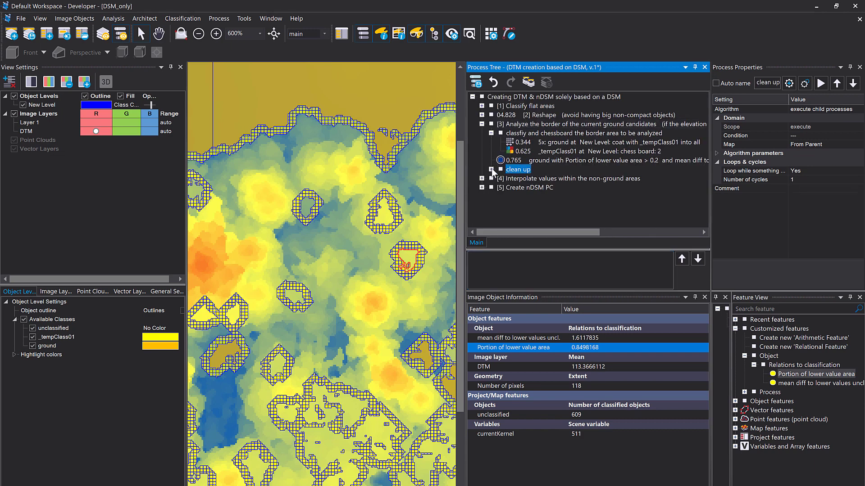
{"action": "left_click", "coordinate": [491, 170]}
{"action": "left_click", "coordinate": [533, 179]}
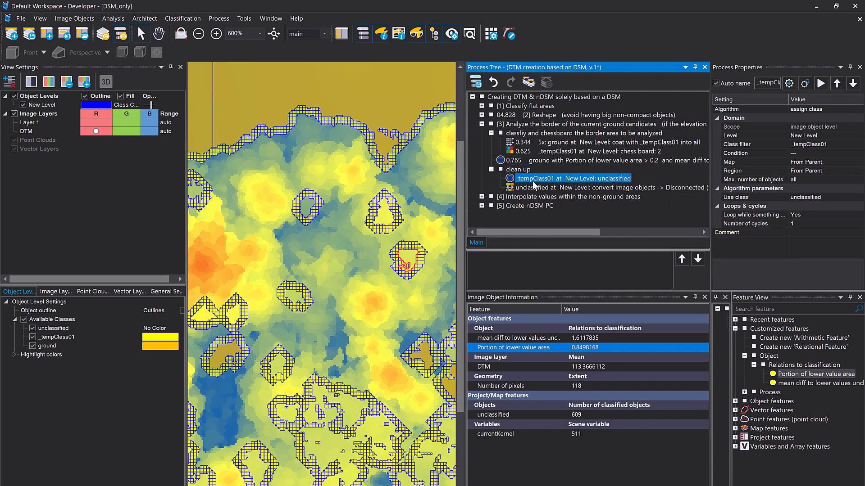
{"action": "key", "text": "F5"}
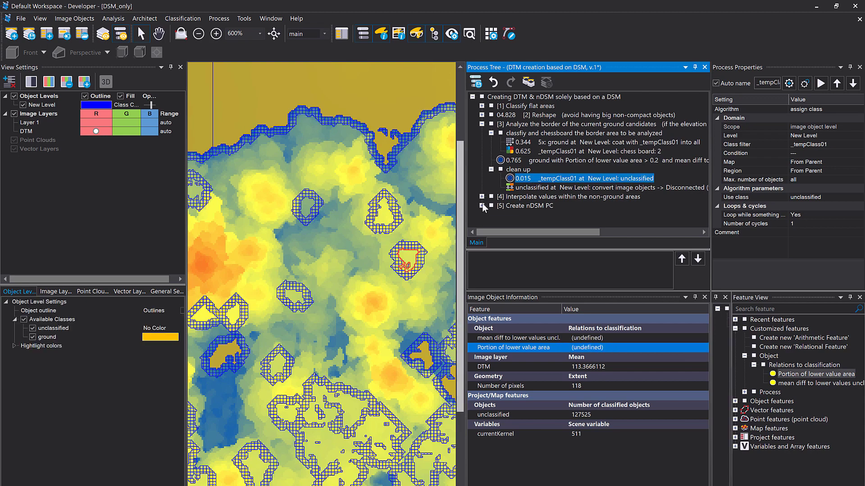
Step: Execute the clean up process that converts the unclassified image objects to Disconnected and check the result over the whole scene
{"action": "left_click", "coordinate": [540, 187]}
{"action": "key", "text": "F5"}
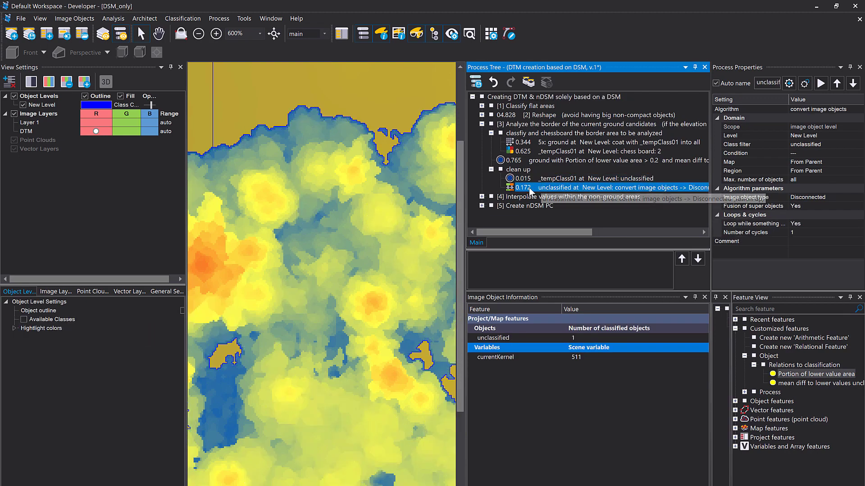
{"action": "scroll", "coordinate": [244, 216], "scroll_direction": "down", "scroll_amount": 6}
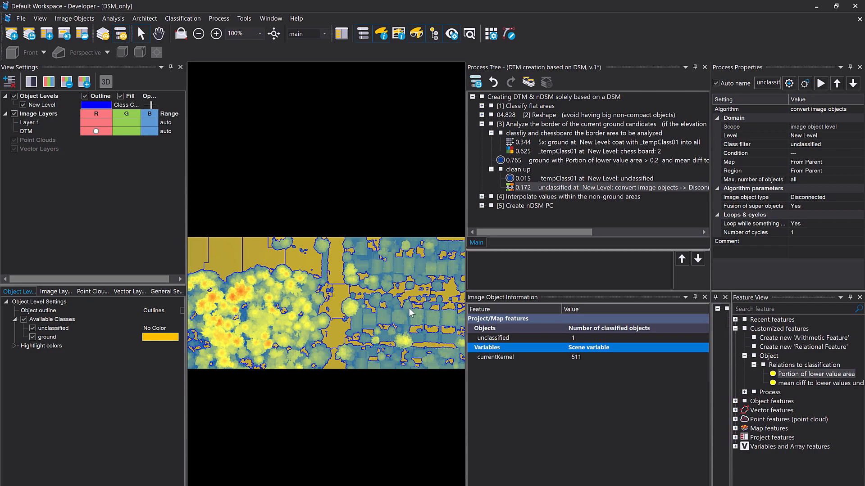
Step: Examine the cleaned-up ground classification across the trees and residential blocks of the scene
{"action": "left_click_drag", "start_coordinate": [407, 307], "coordinate": [293, 302]}
{"action": "left_click_drag", "start_coordinate": [369, 313], "coordinate": [279, 303]}
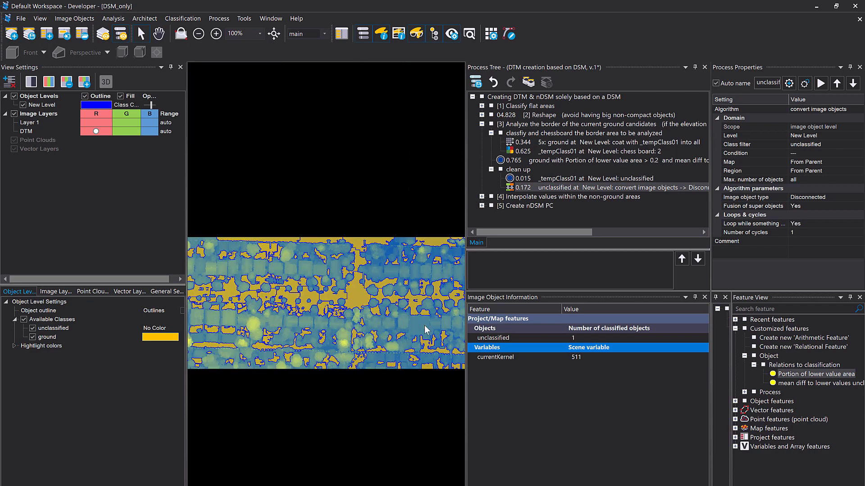
{"action": "left_click_drag", "start_coordinate": [425, 325], "coordinate": [531, 321]}
{"action": "left_click_drag", "start_coordinate": [315, 319], "coordinate": [401, 320]}
{"action": "scroll", "coordinate": [318, 321], "scroll_direction": "down", "scroll_amount": 1}
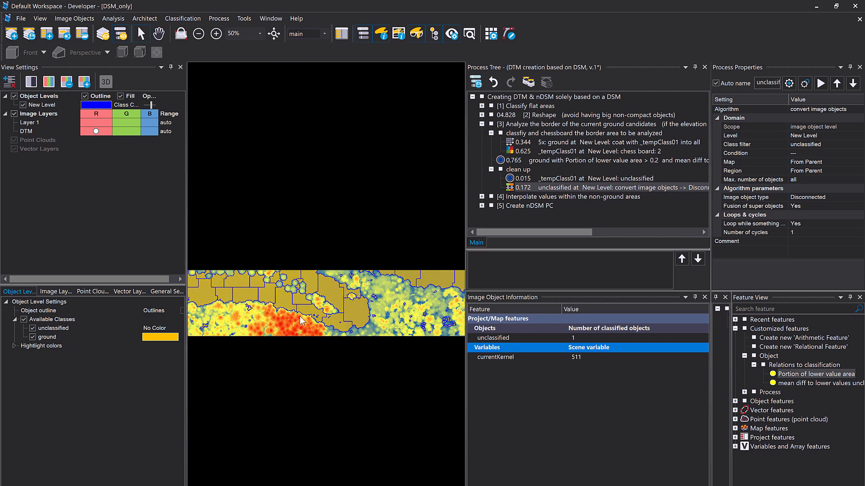
Step: Collapse the border analysis processes, expand 'prepare areas to be filled' under [4] Interpolate values within the non-ground areas, and widen the process tree
{"action": "left_click", "coordinate": [491, 170]}
{"action": "left_click", "coordinate": [491, 133]}
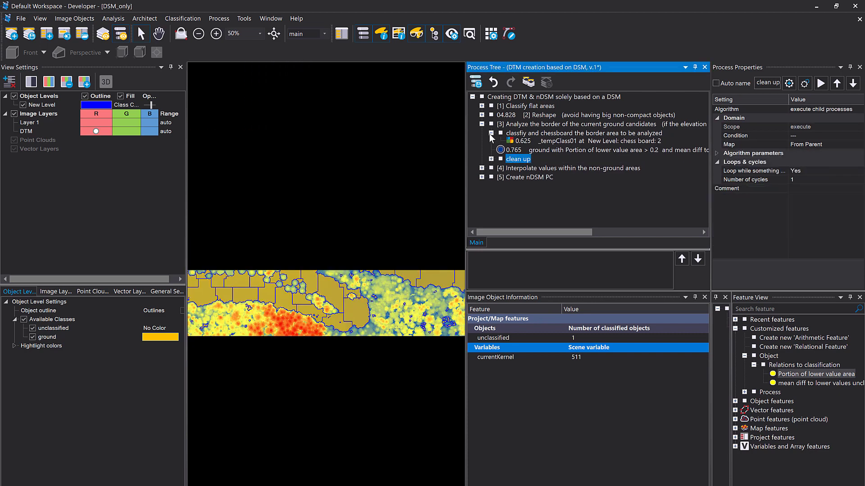
{"action": "left_click", "coordinate": [481, 123]}
{"action": "left_click", "coordinate": [482, 132]}
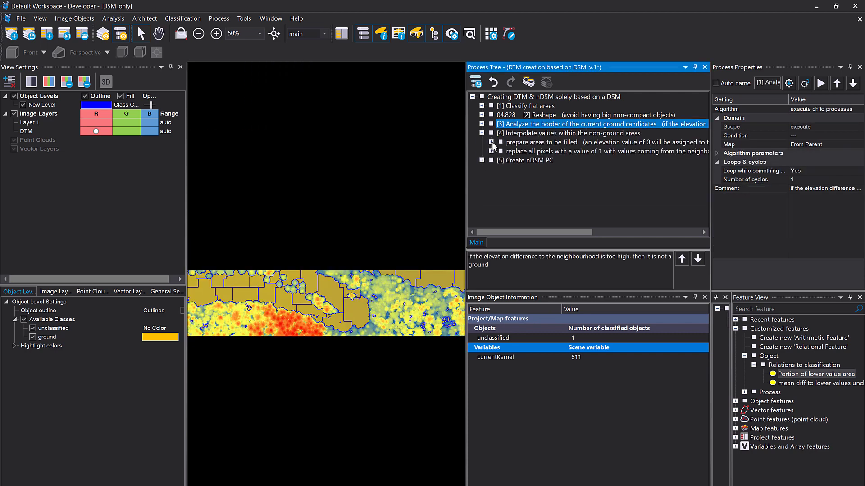
{"action": "left_click", "coordinate": [491, 141]}
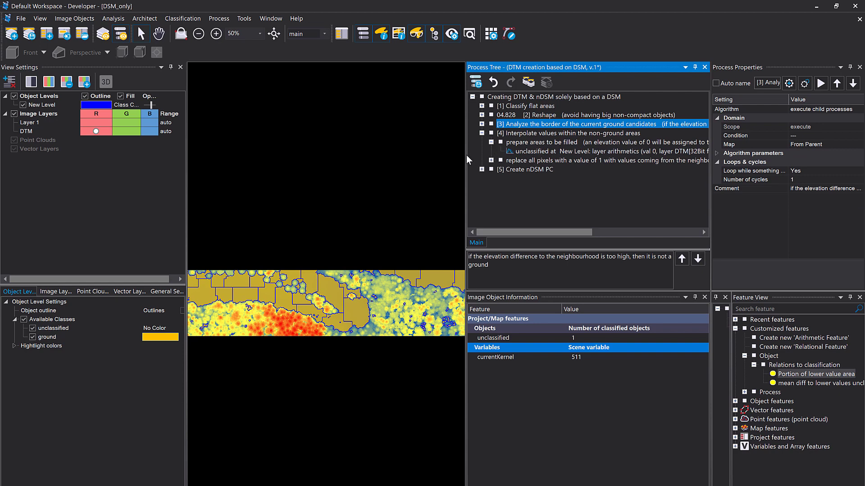
{"action": "left_click_drag", "start_coordinate": [466, 158], "coordinate": [405, 167]}
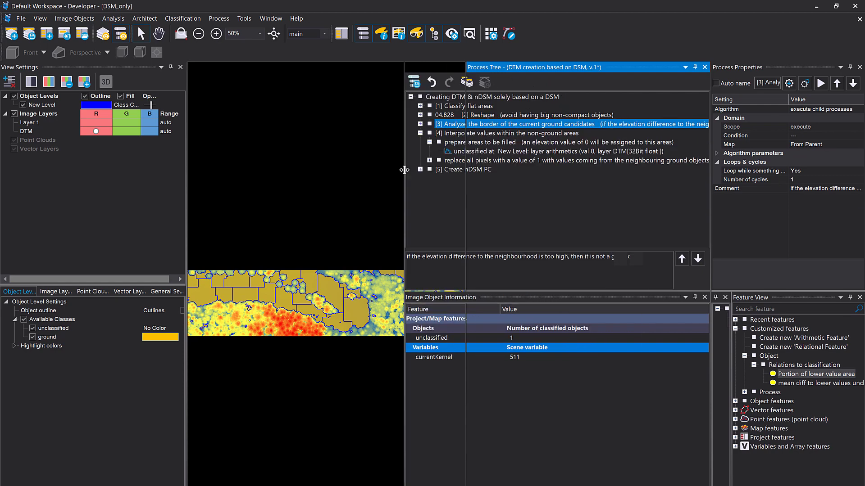
Step: Open the layer arithmetics process for unclassified objects and execute it to write value 0 into the DTM layer
{"action": "scroll", "coordinate": [295, 312], "scroll_direction": "up", "scroll_amount": 4}
{"action": "left_click_drag", "start_coordinate": [342, 300], "coordinate": [240, 289]}
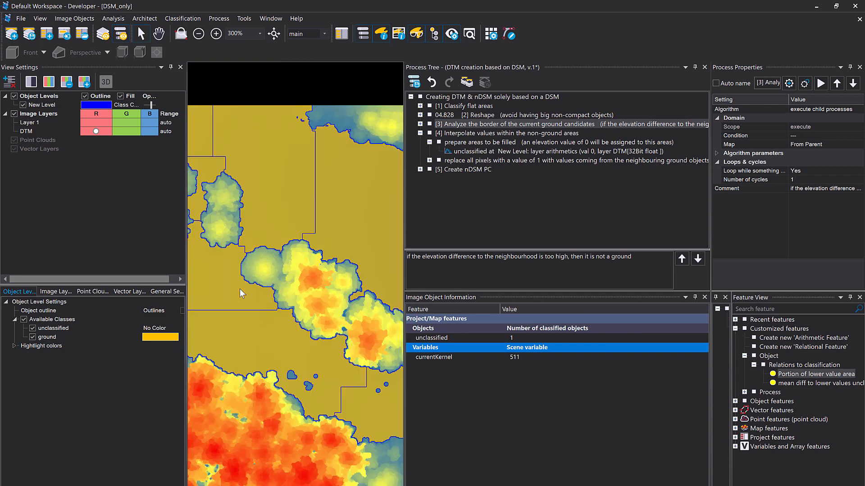
{"action": "left_click", "coordinate": [453, 150]}
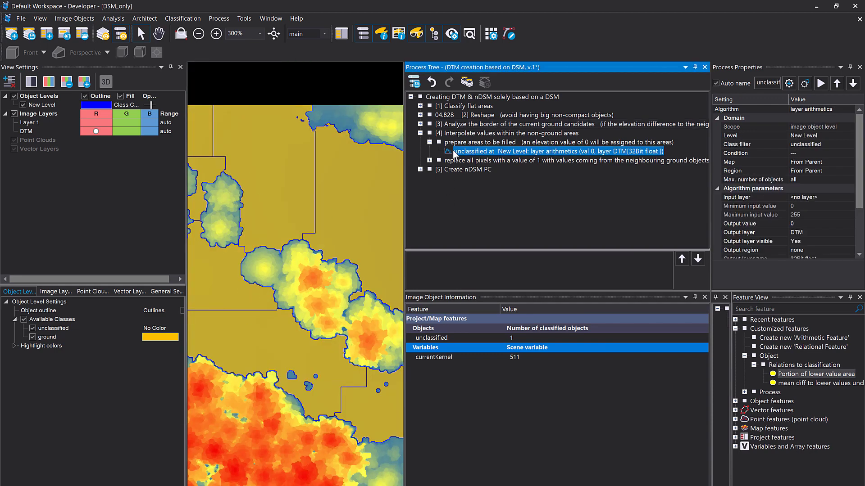
{"action": "double_click", "coordinate": [453, 150]}
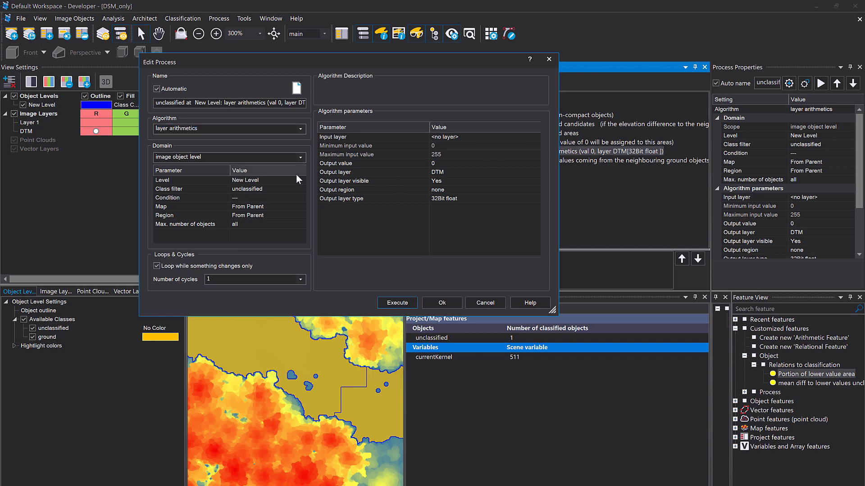
{"action": "left_click", "coordinate": [286, 192]}
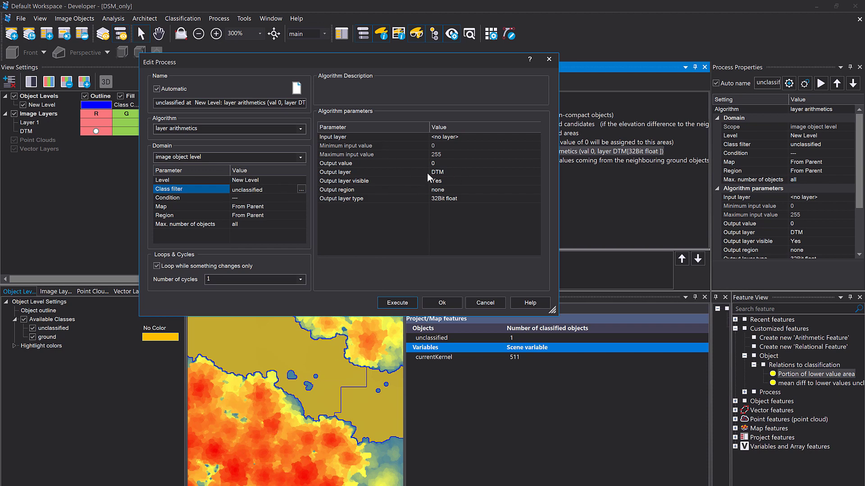
{"action": "left_click", "coordinate": [397, 302]}
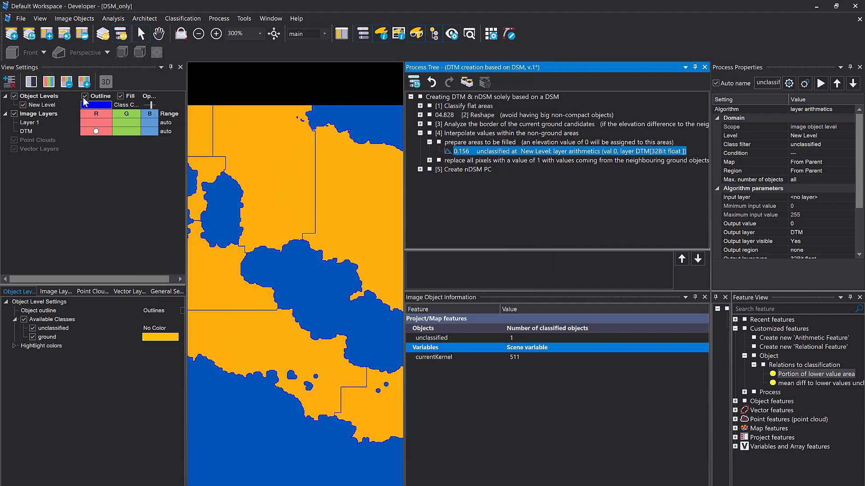
Step: Hide the object fill and inspect the DTM pixel values inside the unclassified areas across the scene
{"action": "left_click", "coordinate": [120, 96]}
{"action": "mouse_move", "coordinate": [254, 170]}
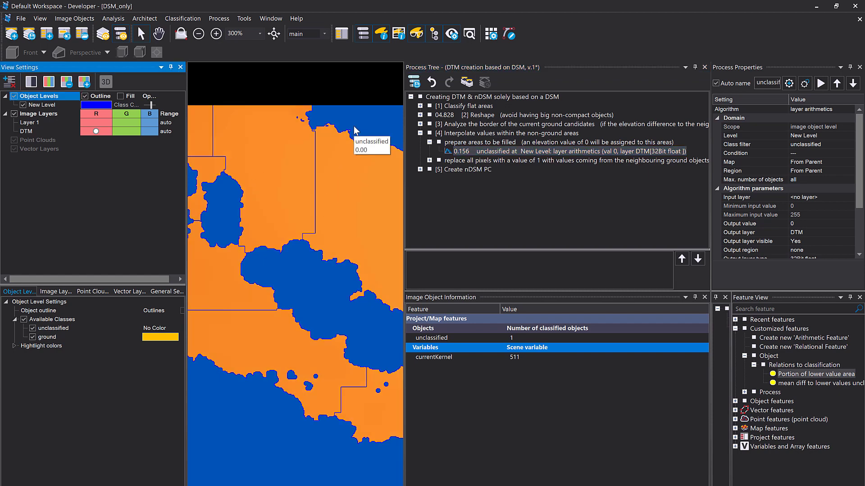
{"action": "left_click_drag", "start_coordinate": [362, 195], "coordinate": [232, 263]}
{"action": "scroll", "coordinate": [320, 243], "scroll_direction": "down", "scroll_amount": 2}
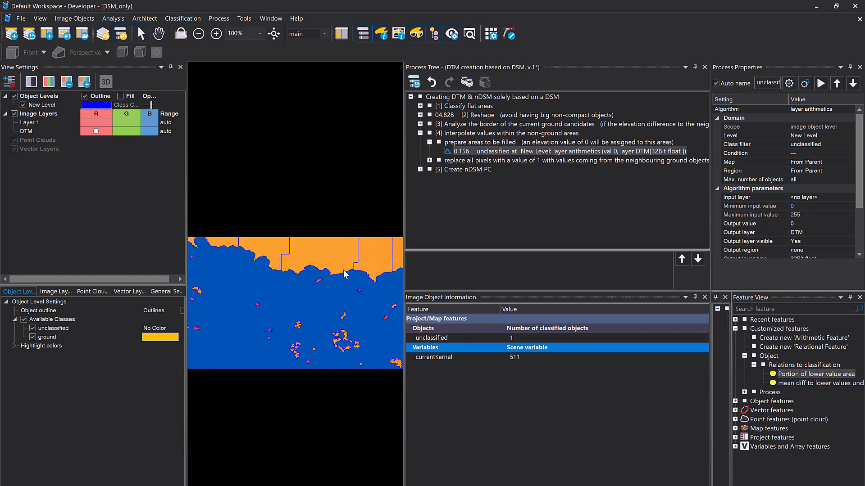
{"action": "left_click_drag", "start_coordinate": [362, 299], "coordinate": [206, 289]}
{"action": "left_click_drag", "start_coordinate": [306, 343], "coordinate": [252, 280]}
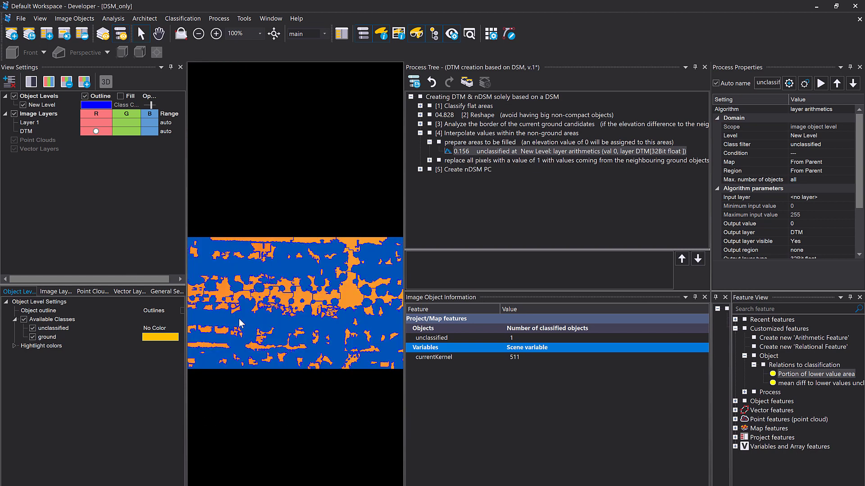
{"action": "scroll", "coordinate": [256, 320], "scroll_direction": "down", "scroll_amount": 1}
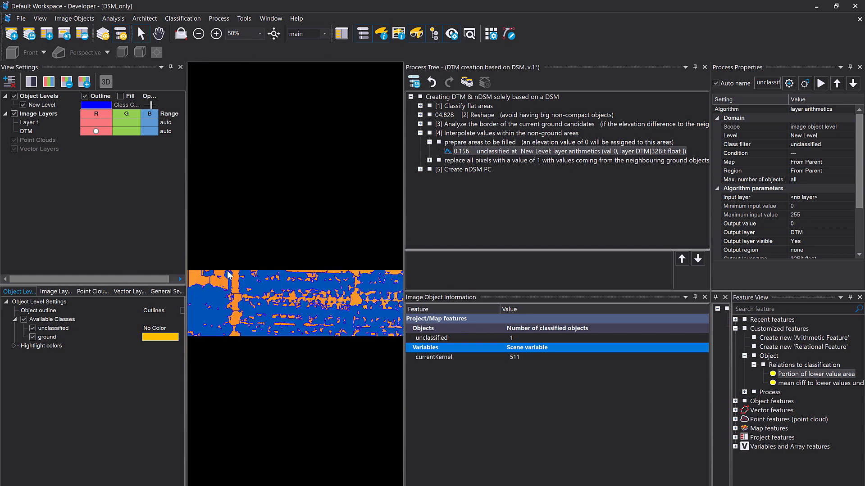
Step: Expand the pixel replacement processes with their infinite loop and execute the variable update that sets currentKernel to 3
{"action": "left_click", "coordinate": [430, 142]}
{"action": "left_click", "coordinate": [430, 151]}
{"action": "left_click", "coordinate": [438, 170]}
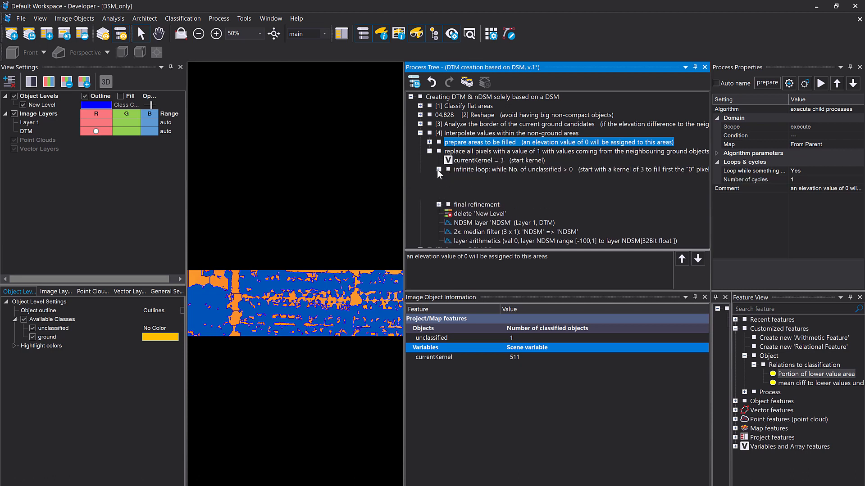
{"action": "left_click", "coordinate": [439, 169]}
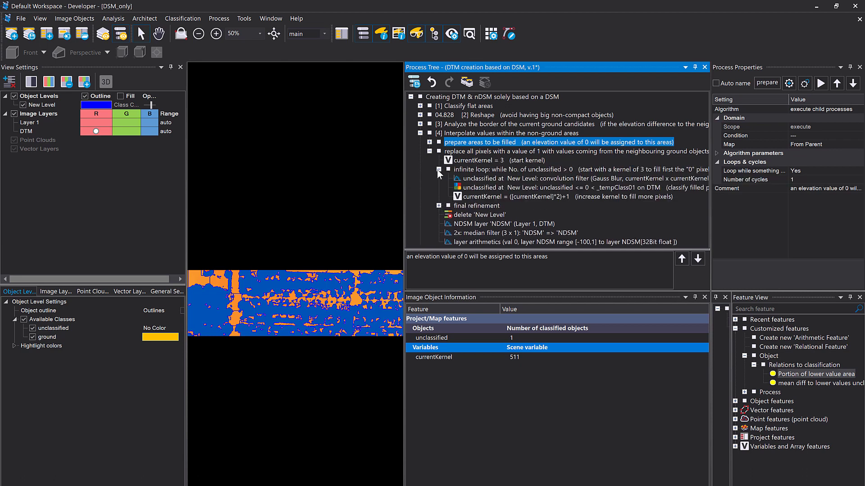
{"action": "right_click", "coordinate": [489, 160]}
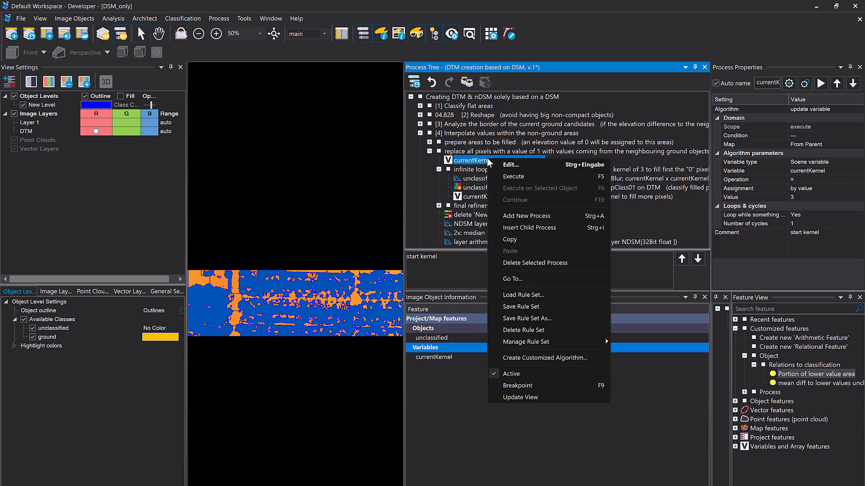
{"action": "left_click", "coordinate": [503, 177]}
Step: Open the Gauss Blur convolution filter process and review its currentKernel kernel size and its _tempClass01, ground class filter
{"action": "left_click", "coordinate": [482, 178]}
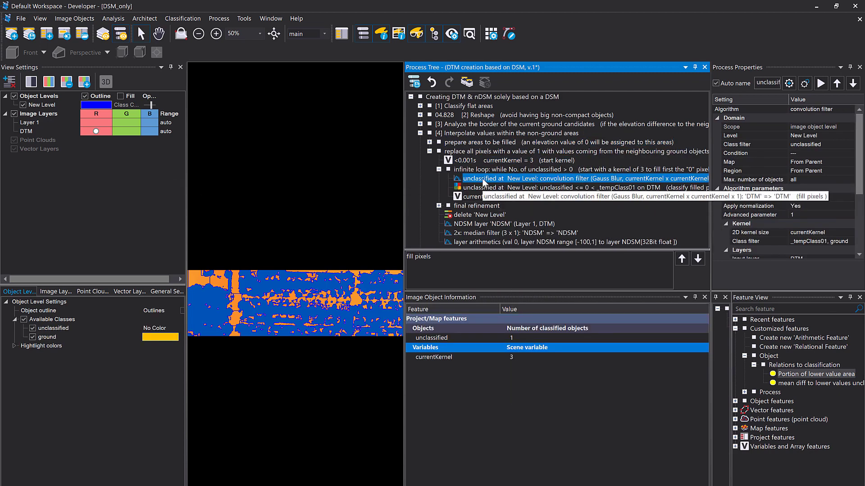
{"action": "double_click", "coordinate": [482, 178]}
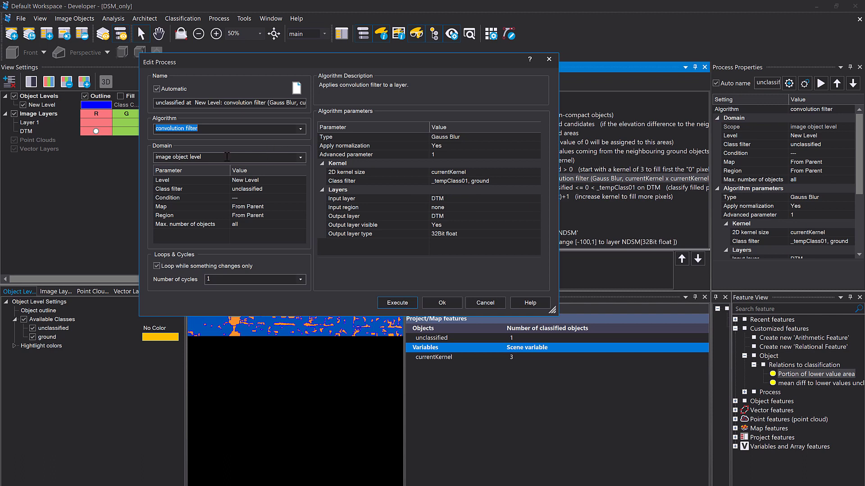
{"action": "left_click", "coordinate": [218, 133]}
{"action": "left_click", "coordinate": [364, 172]}
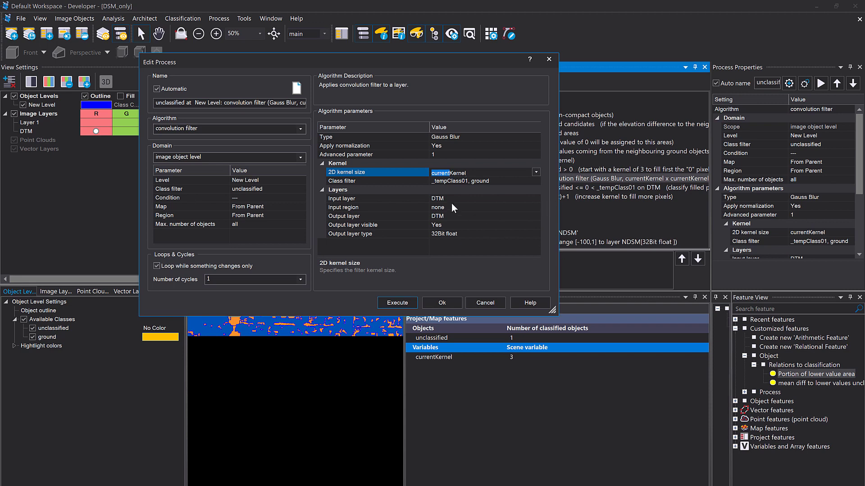
{"action": "left_click", "coordinate": [418, 182]}
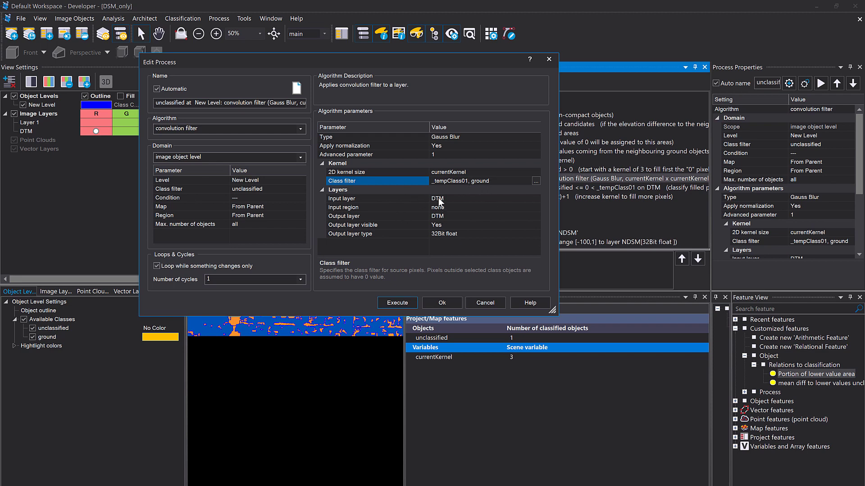
{"action": "left_click", "coordinate": [443, 303]}
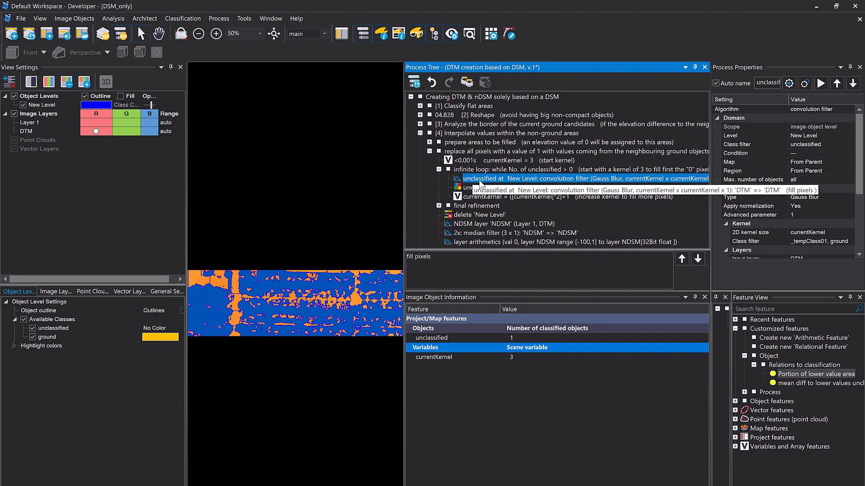
Step: Execute the convolution filter on the unclassified DTM pixels and inspect the filled pixels along the ground borders
{"action": "key", "text": "F5"}
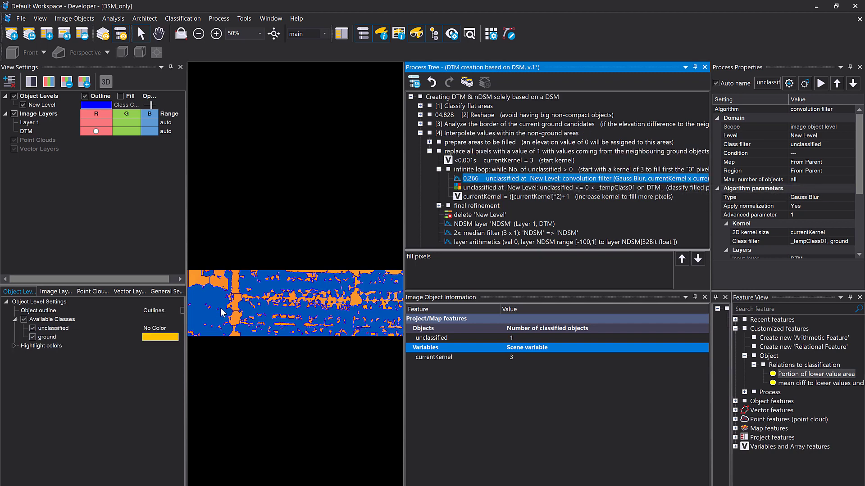
{"action": "scroll", "coordinate": [209, 286], "scroll_direction": "up", "scroll_amount": 2}
{"action": "scroll", "coordinate": [209, 285], "scroll_direction": "up", "scroll_amount": 10}
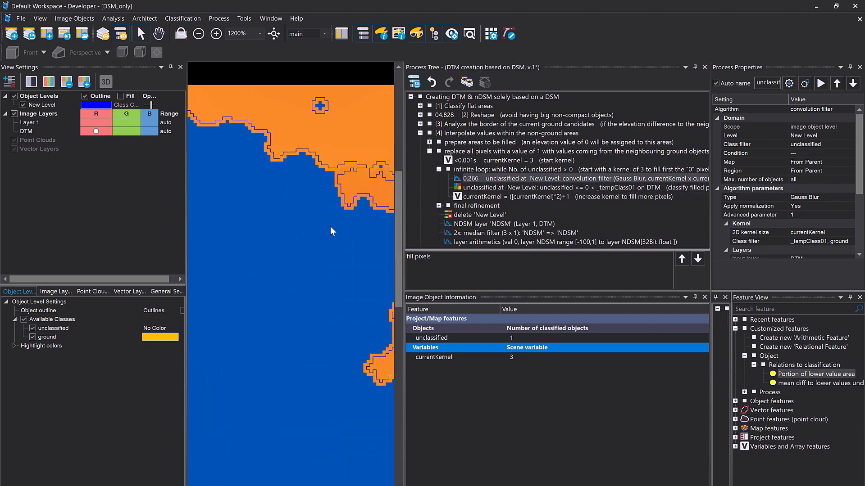
{"action": "scroll", "coordinate": [307, 258], "scroll_direction": "up", "scroll_amount": 3}
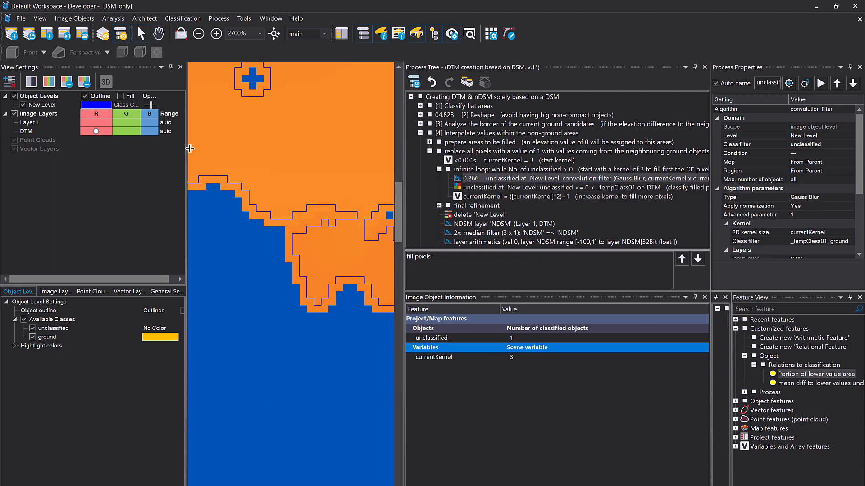
{"action": "scroll", "coordinate": [224, 182], "scroll_direction": "down", "scroll_amount": 2}
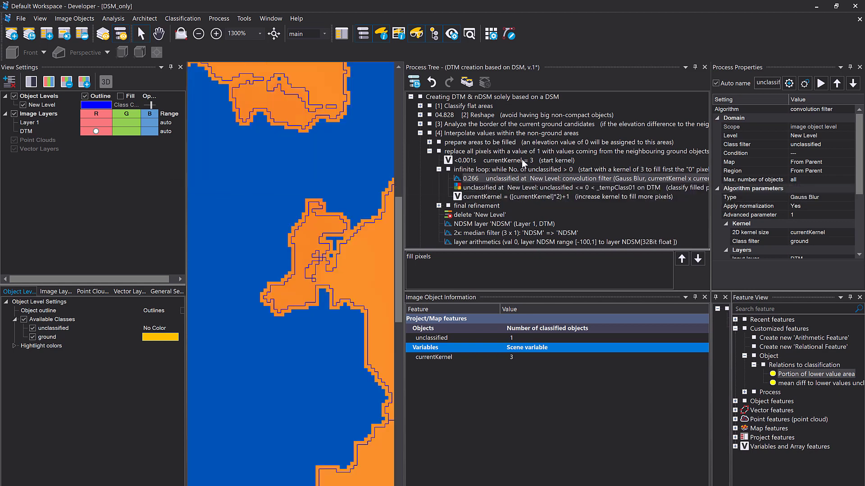
Step: Execute the multi-threshold segmentation that classifies filled DTM pixels above 0 as _tempClass01, and show the object fill again
{"action": "left_click", "coordinate": [490, 187]}
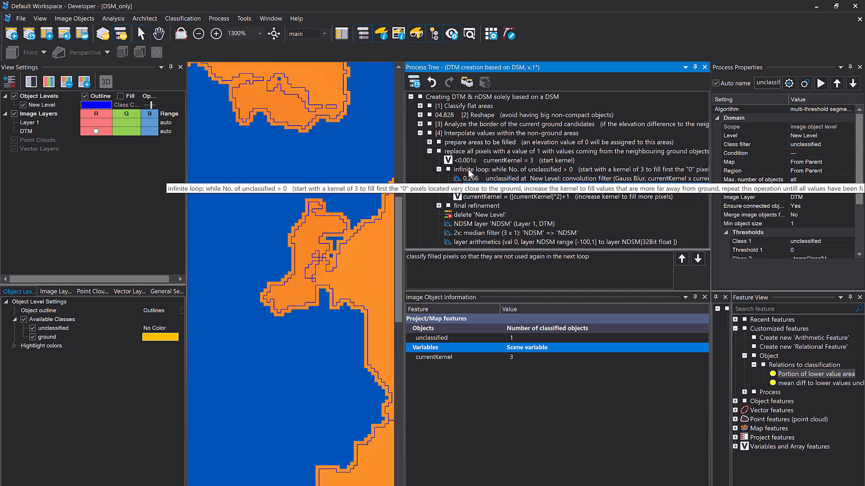
{"action": "left_click", "coordinate": [493, 170]}
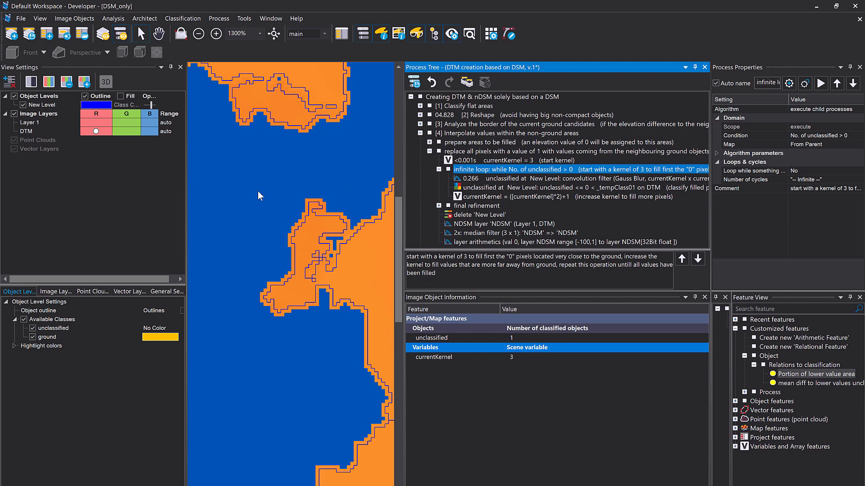
{"action": "left_click", "coordinate": [511, 188]}
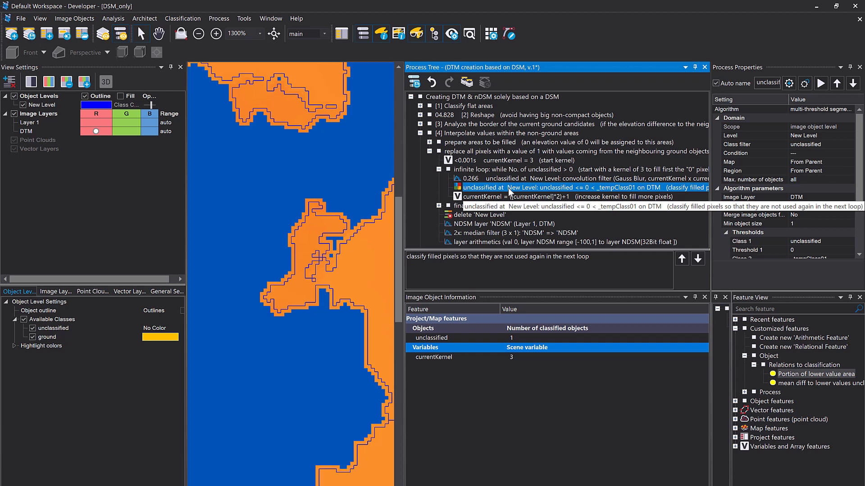
{"action": "key", "text": "F5"}
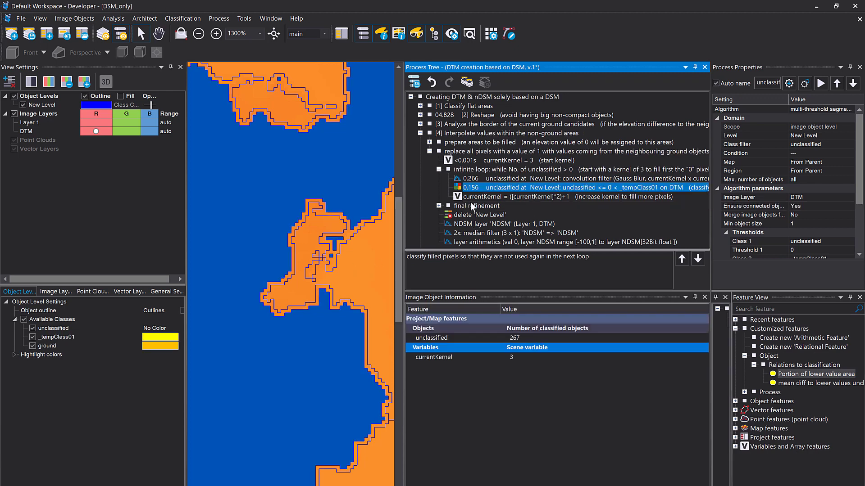
{"action": "left_click", "coordinate": [121, 96]}
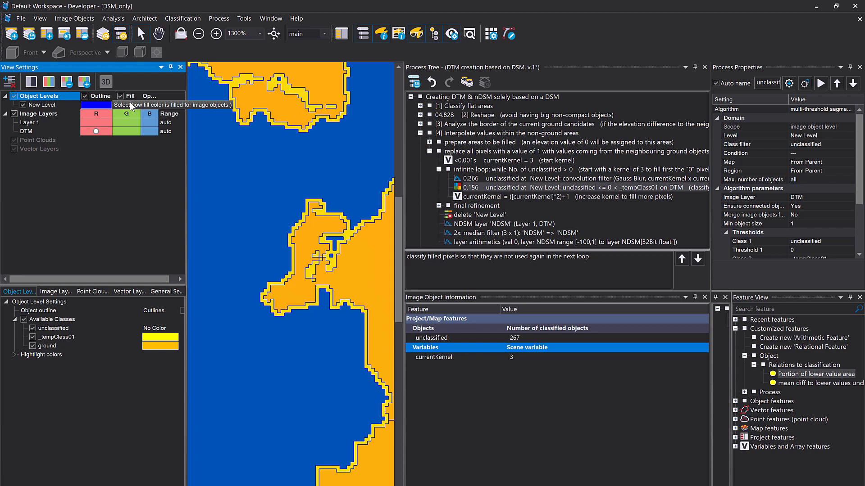
Step: Execute the update of currentKernel to ([currentKernel]*2)+1, check the variable's value, and return to the convolution filter process
{"action": "left_click", "coordinate": [507, 196]}
{"action": "key", "text": "F5"}
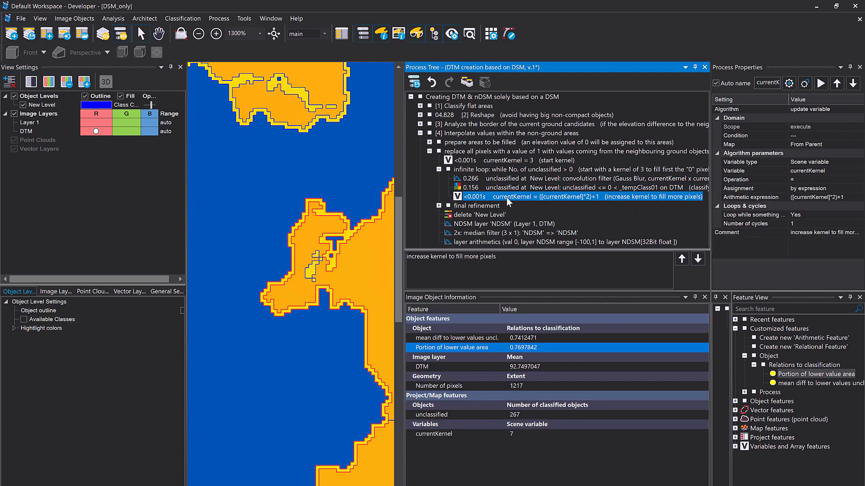
{"action": "left_click", "coordinate": [526, 439]}
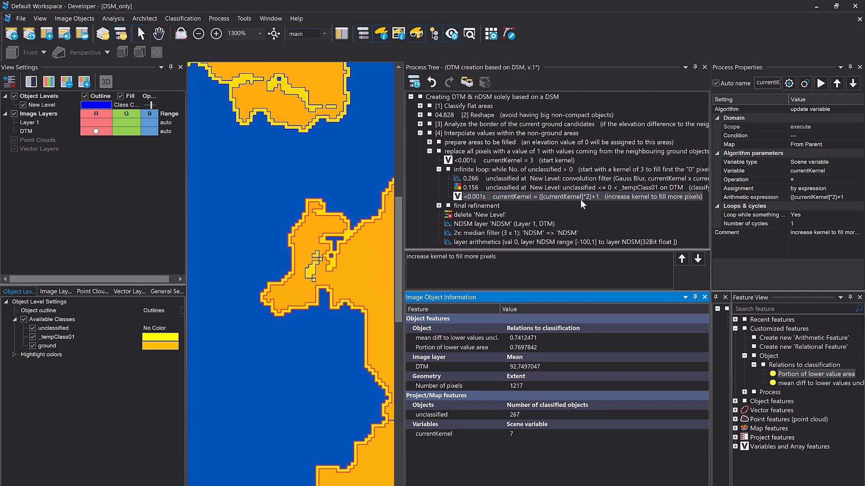
{"action": "left_click", "coordinate": [470, 179]}
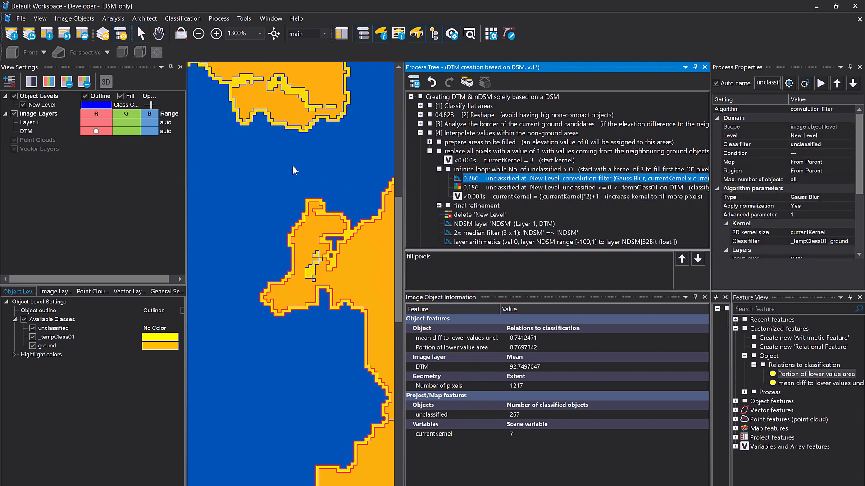
Step: Highlight the unclassified object count, execute the convolution filter on the unclassified DTM pixels with the enlarged kernel, and inspect the filled border pixels
{"action": "mouse_move", "coordinate": [288, 165]}
{"action": "left_click", "coordinate": [541, 413]}
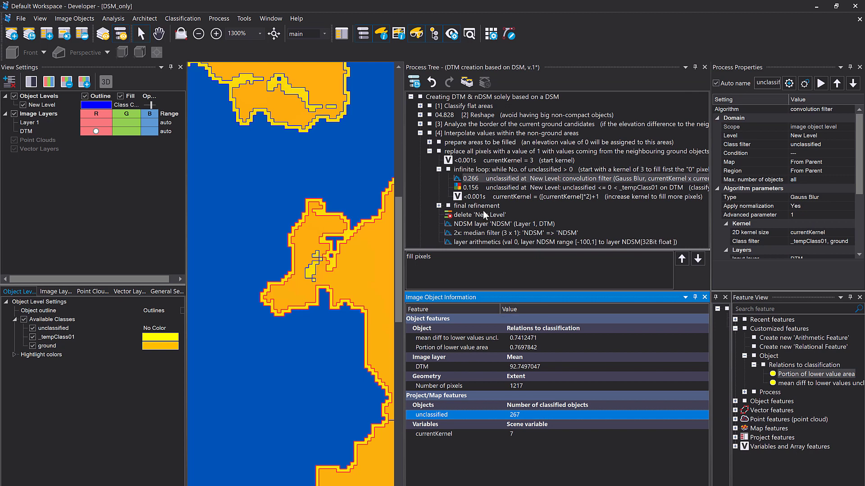
{"action": "left_click", "coordinate": [472, 180]}
{"action": "key", "text": "F5"}
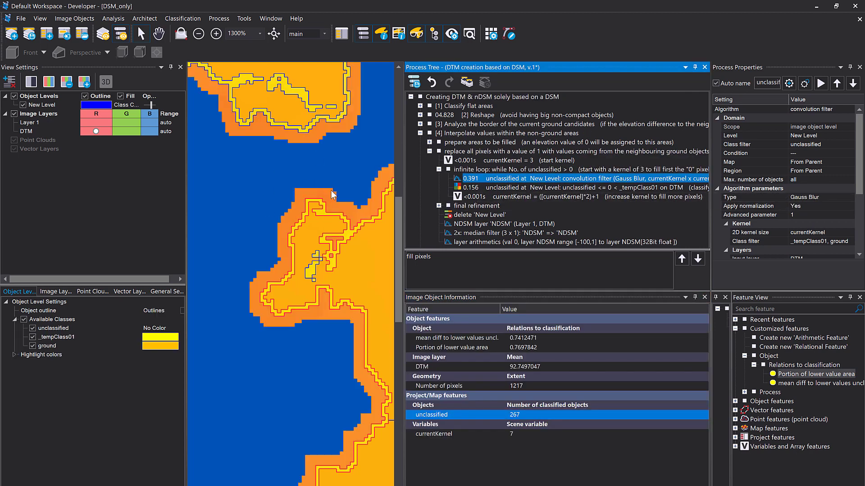
{"action": "mouse_move", "coordinate": [322, 197]}
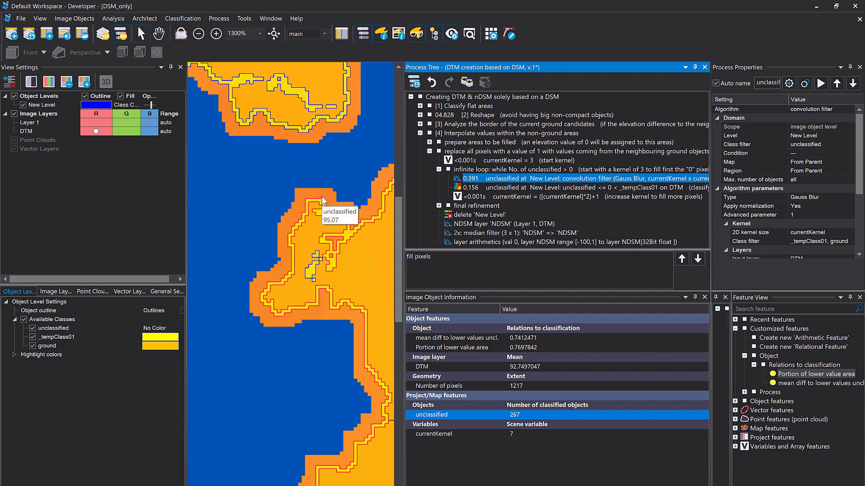
Step: Classify the filled DTM pixels as _tempClass01 with the multi-threshold segmentation and execute the currentKernel update to ([currentKernel]*2)+1
{"action": "left_click", "coordinate": [479, 188]}
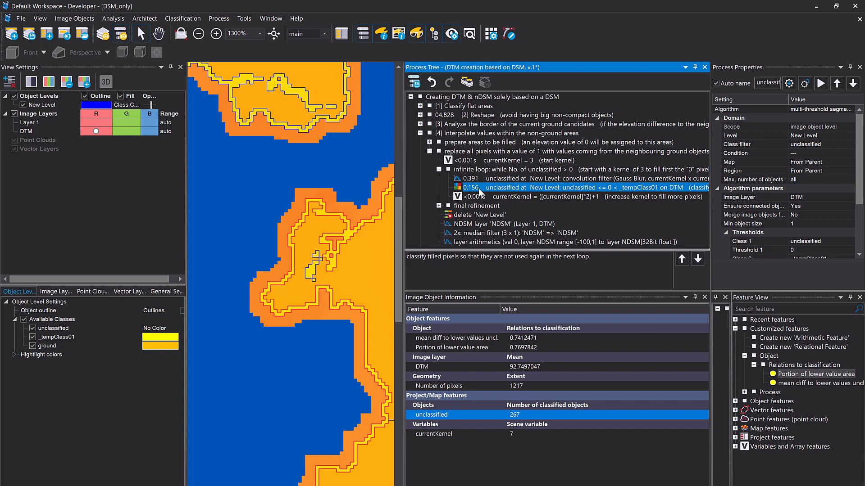
{"action": "key", "text": "F5"}
{"action": "left_click", "coordinate": [311, 201]}
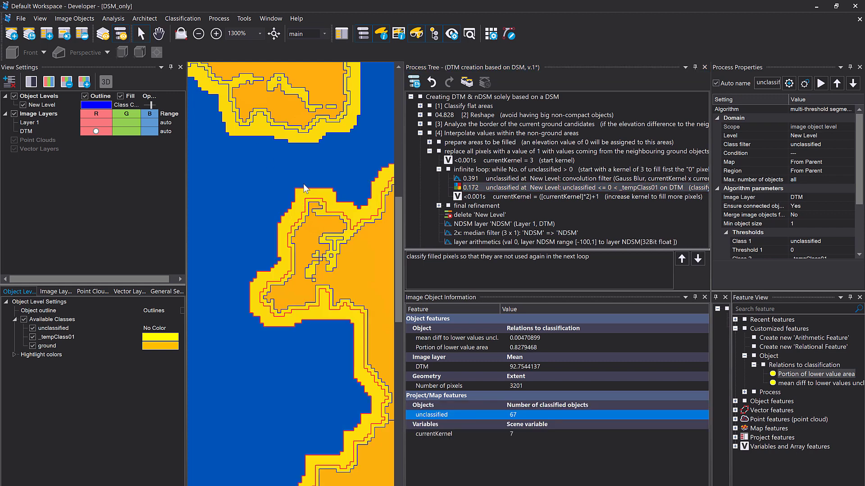
{"action": "left_click", "coordinate": [488, 196]}
{"action": "key", "text": "F5"}
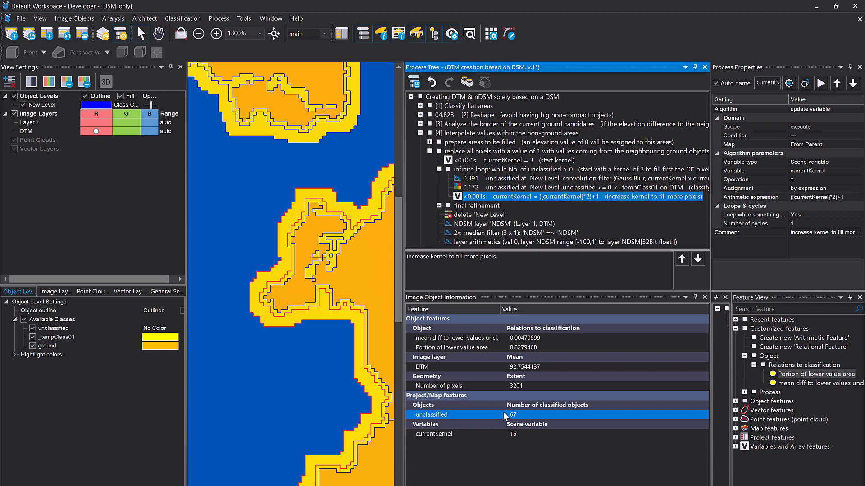
Step: Run one full pass of the loop's three child processes with a currentKernel of 15: convolution filter, _tempClass01 segmentation and kernel update
{"action": "left_click", "coordinate": [486, 177]}
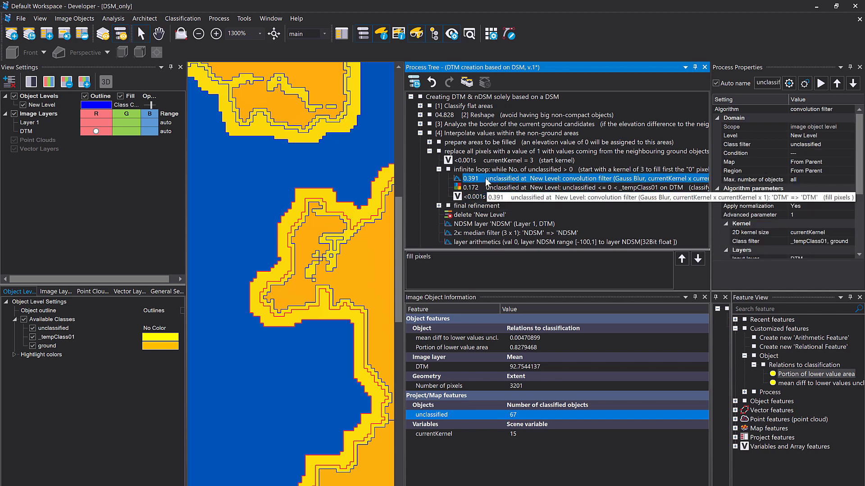
{"action": "key", "text": "F5"}
{"action": "left_click", "coordinate": [482, 188]}
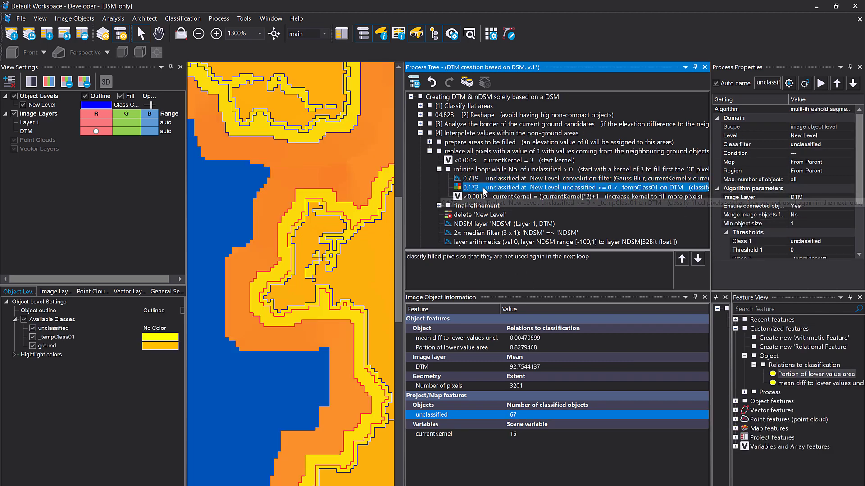
{"action": "key", "text": "F5"}
{"action": "key", "text": "F5"}
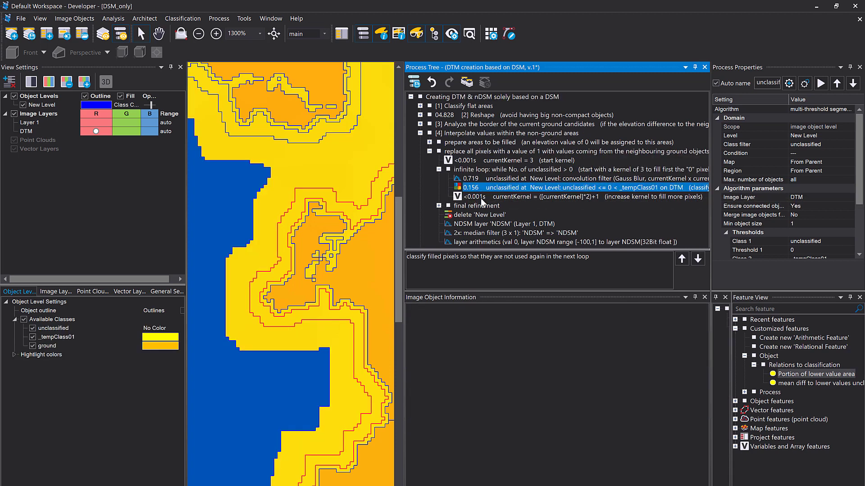
{"action": "left_click", "coordinate": [481, 199]}
{"action": "key", "text": "F5"}
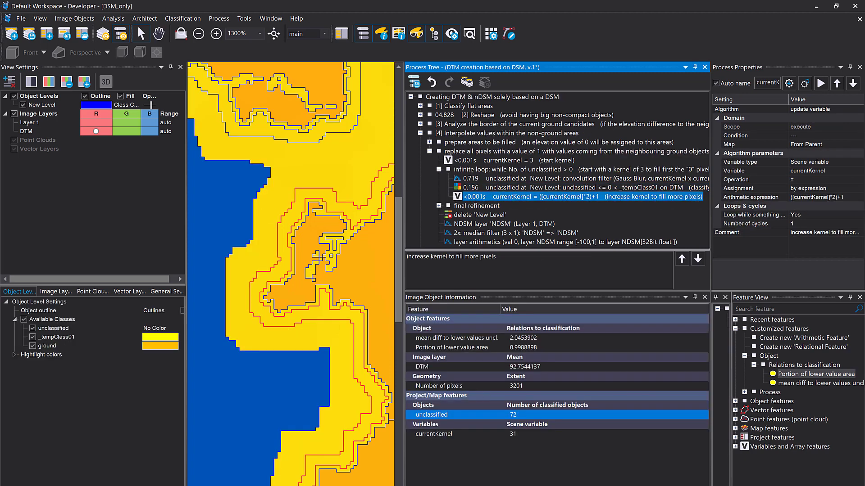
Step: Run another pass of convolution filter, _tempClass01 segmentation and kernel update with a currentKernel of 31, viewing a wider area of the DTM
{"action": "scroll", "coordinate": [272, 262], "scroll_direction": "down", "scroll_amount": 5}
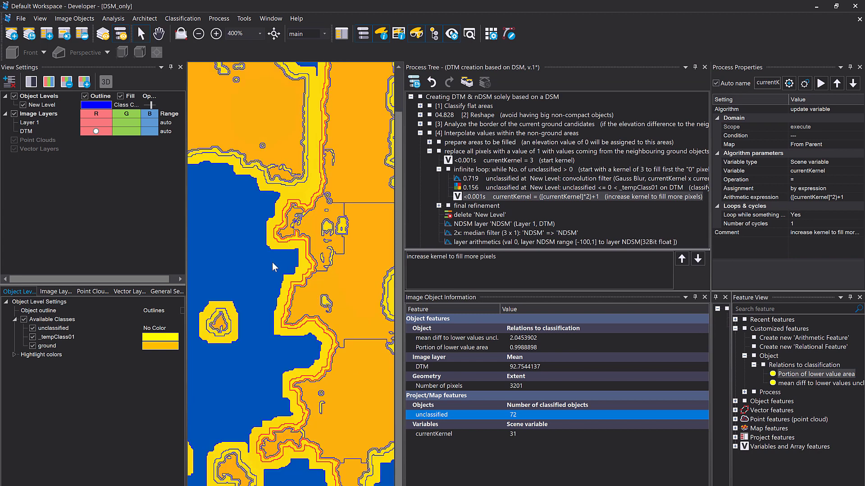
{"action": "left_click", "coordinate": [477, 179]}
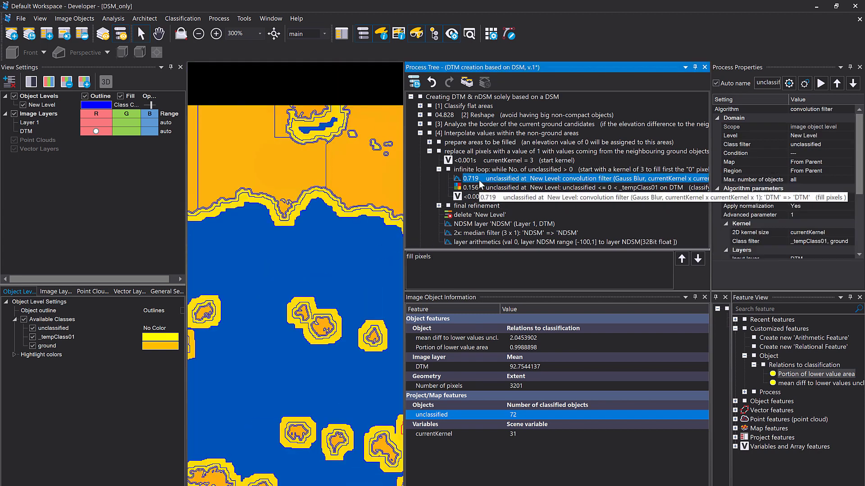
{"action": "key", "text": "F5"}
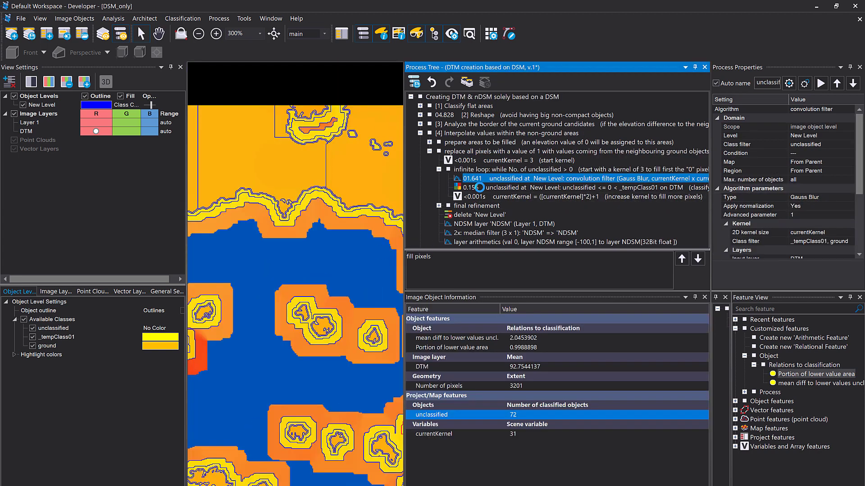
{"action": "left_click", "coordinate": [480, 187]}
{"action": "key", "text": "F5"}
{"action": "left_click", "coordinate": [476, 197]}
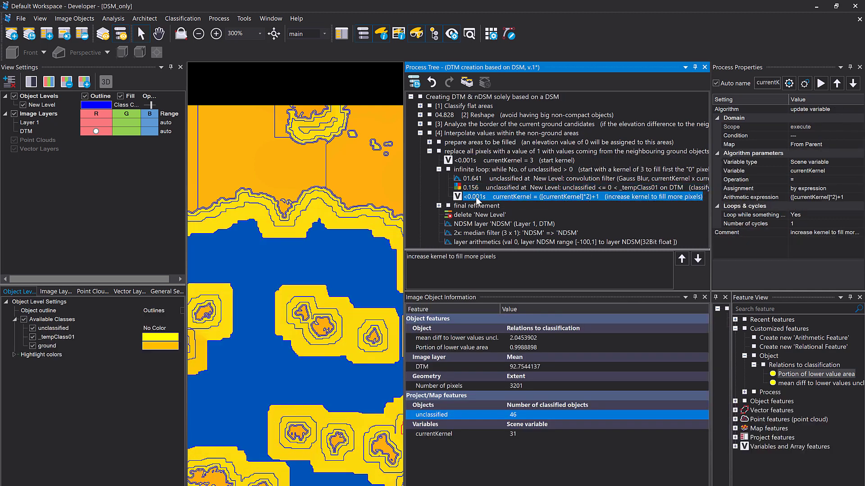
{"action": "key", "text": "F5"}
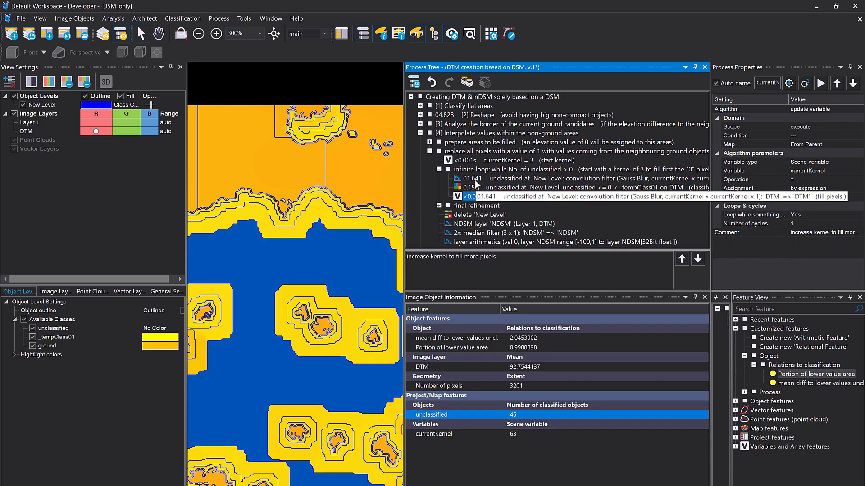
Step: Execute the whole infinite loop that runs while No. of unclassified > 0, and view the complete filled DTM
{"action": "left_click", "coordinate": [475, 179]}
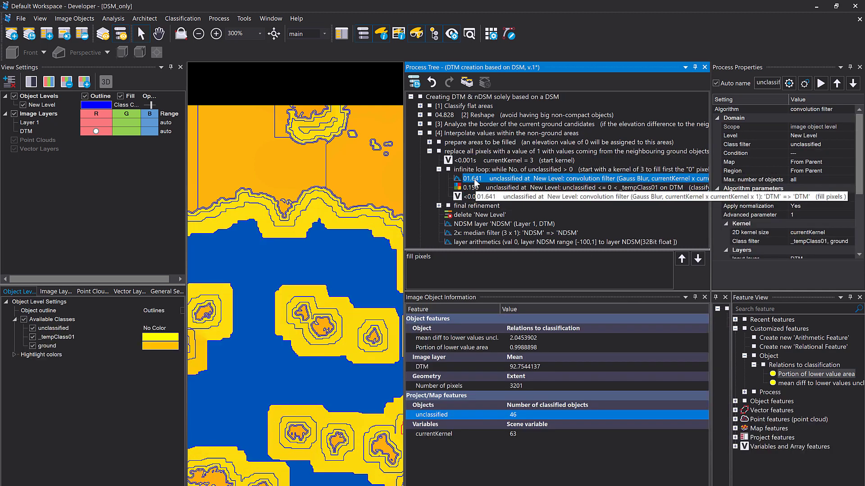
{"action": "left_click", "coordinate": [472, 171]}
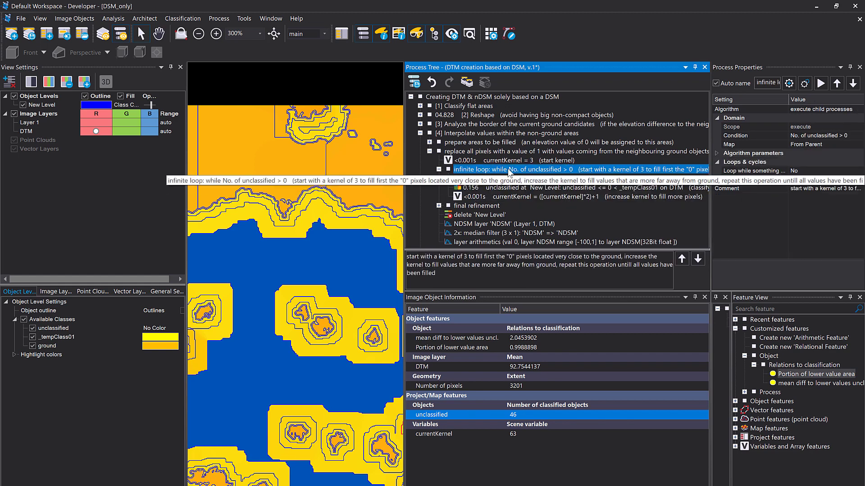
{"action": "key", "text": "F5"}
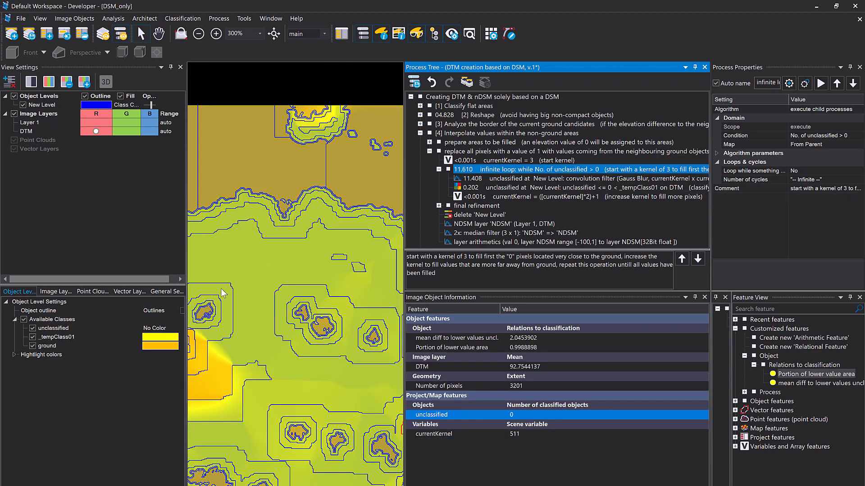
{"action": "scroll", "coordinate": [266, 294], "scroll_direction": "down", "scroll_amount": 5}
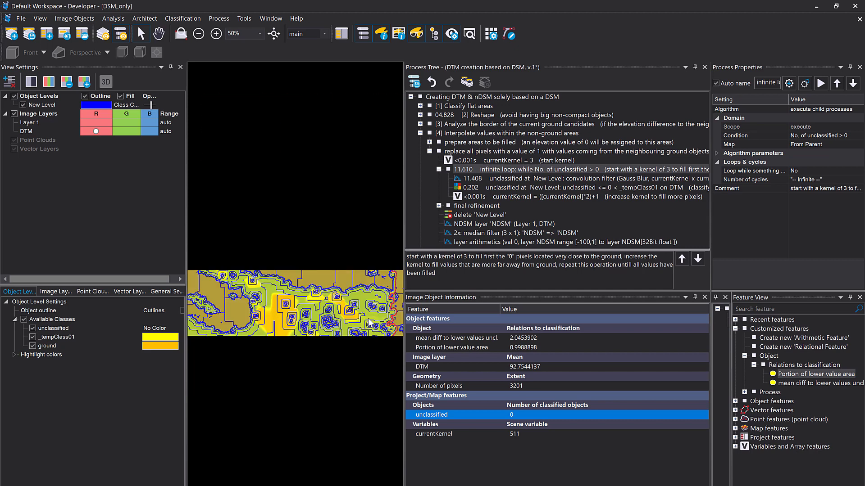
Step: Expand the final refinement processes and execute the Gauss Blur convolution filters on _tempClass01 with kernel sizes 41 and 5
{"action": "left_click", "coordinate": [438, 169]}
{"action": "left_click", "coordinate": [439, 179]}
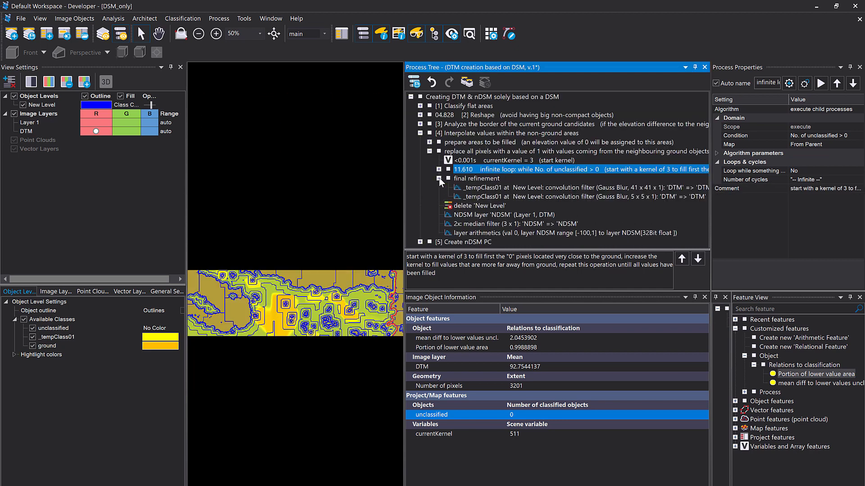
{"action": "left_click", "coordinate": [476, 189]}
{"action": "double_click", "coordinate": [476, 189]}
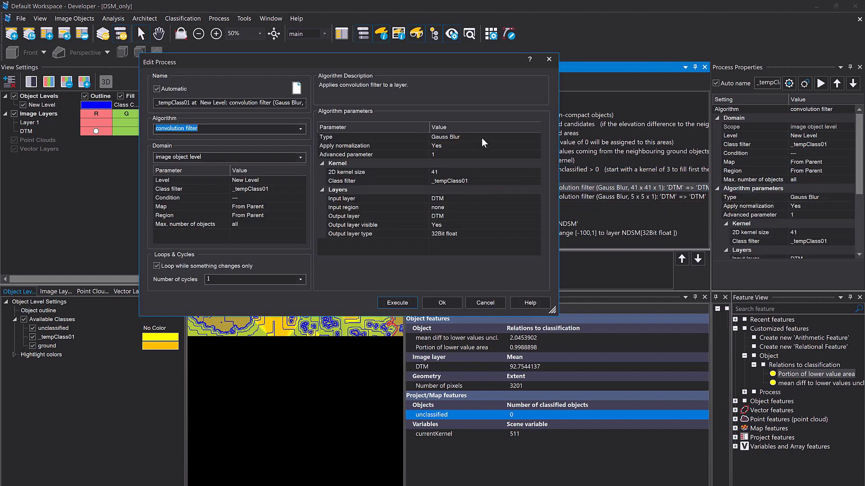
{"action": "left_click", "coordinate": [404, 302]}
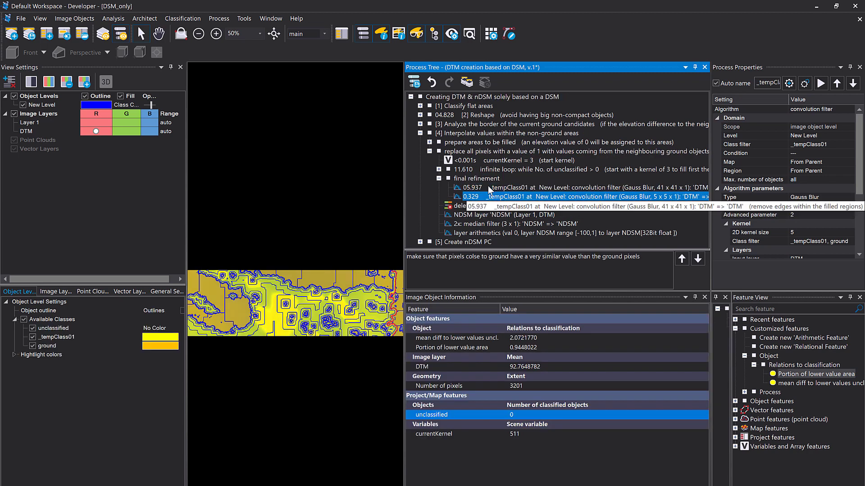
Step: Review the settings of the final refinement convolution filter with kernel size 41 and close them unchanged
{"action": "left_click", "coordinate": [487, 187]}
{"action": "double_click", "coordinate": [488, 186]}
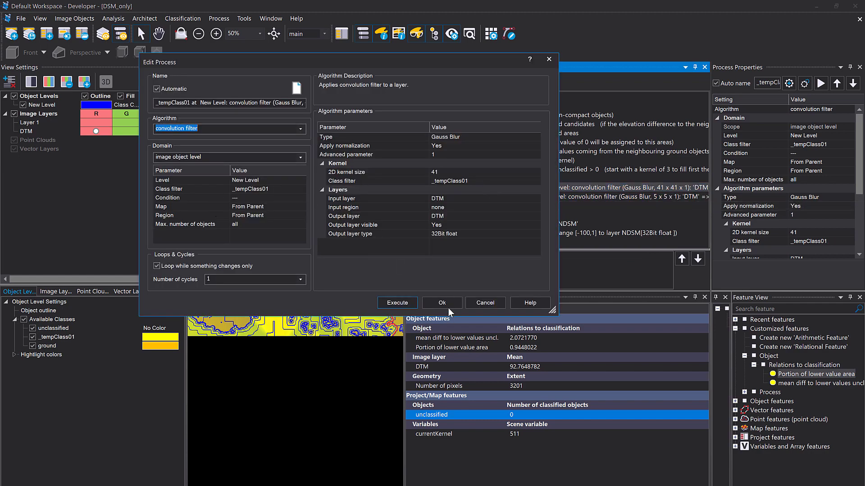
{"action": "left_click", "coordinate": [448, 306]}
Step: Delete the image object level 'New Level' with its process and view the full extent of the DTM layer
{"action": "left_click", "coordinate": [485, 206]}
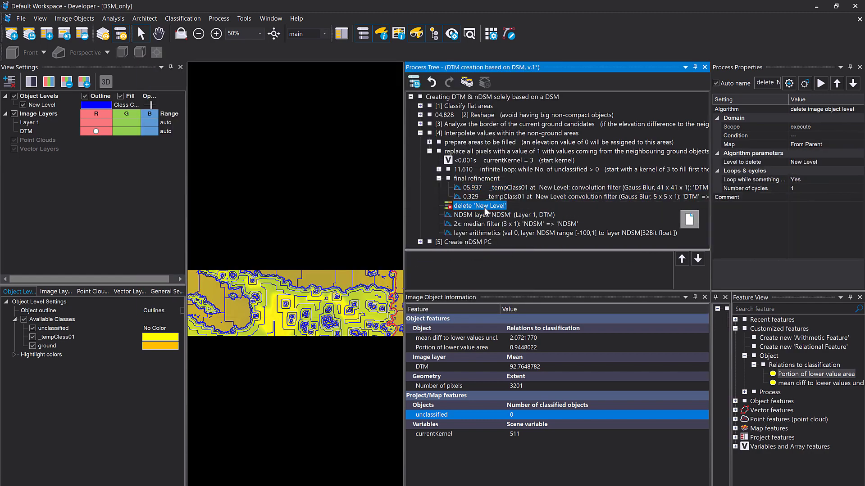
{"action": "key", "text": "F5"}
{"action": "left_click", "coordinate": [272, 314]}
{"action": "scroll", "coordinate": [273, 313], "scroll_direction": "down", "scroll_amount": 1}
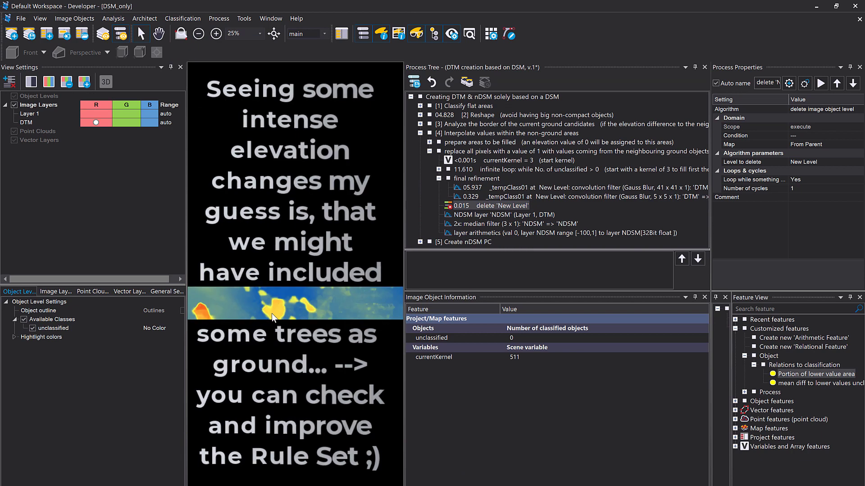
{"action": "scroll", "coordinate": [252, 311], "scroll_direction": "down", "scroll_amount": 1}
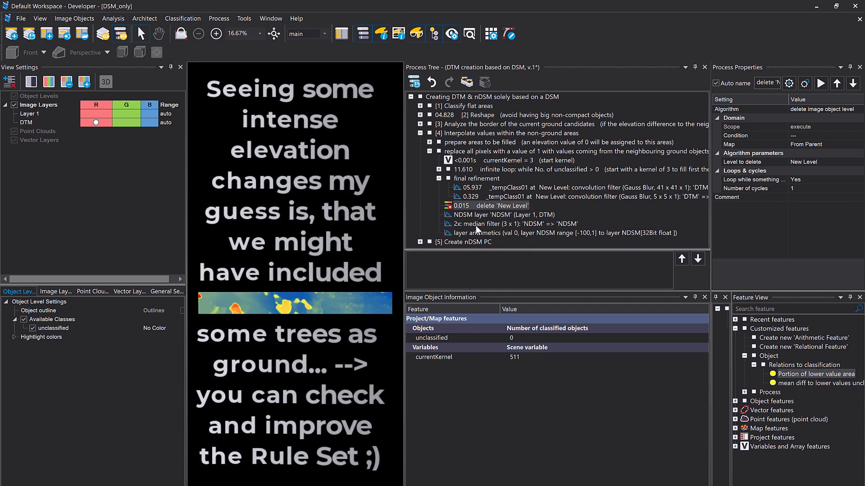
Step: Calculate the NDSM layer from Layer 1 and DTM, and display it in the red channel for inspection
{"action": "left_click", "coordinate": [468, 215]}
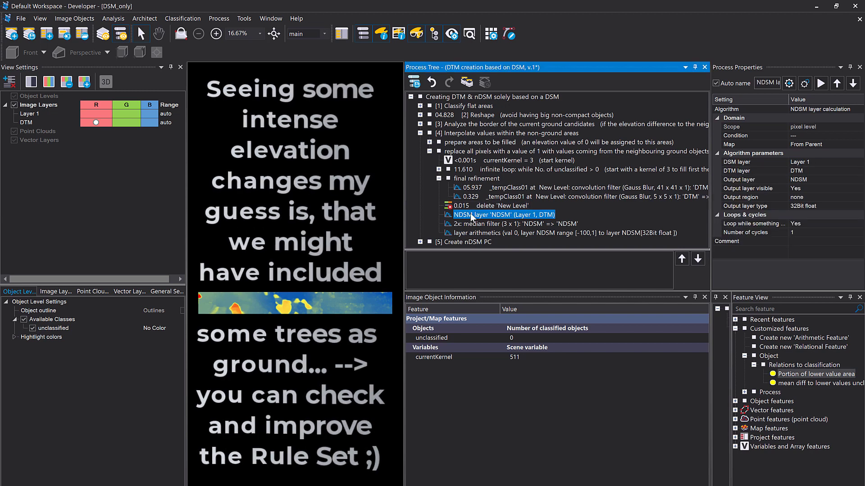
{"action": "key", "text": "F5"}
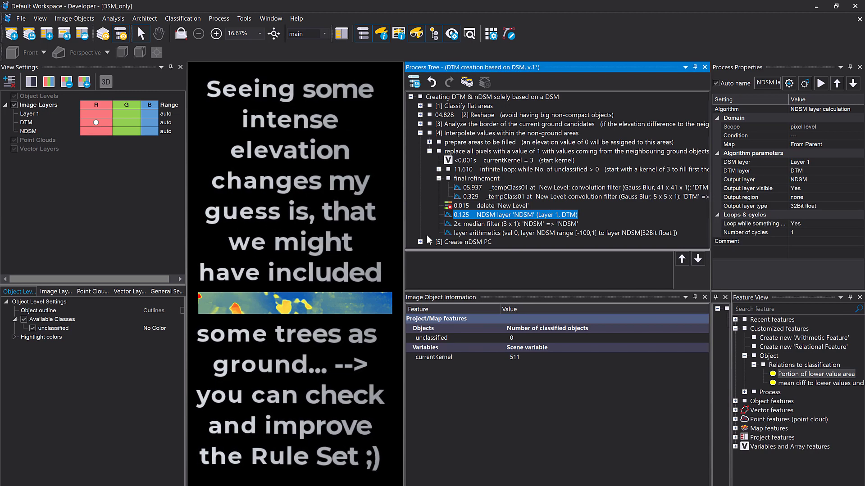
{"action": "left_click", "coordinate": [96, 131]}
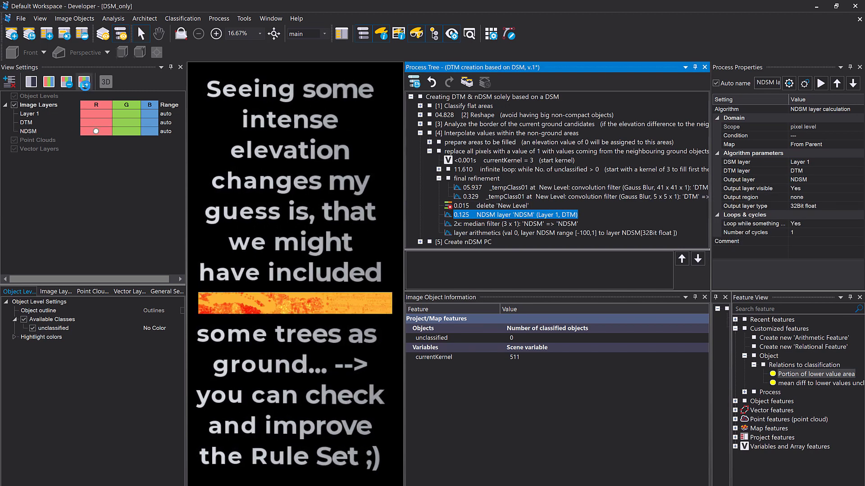
{"action": "scroll", "coordinate": [262, 300], "scroll_direction": "up", "scroll_amount": 1}
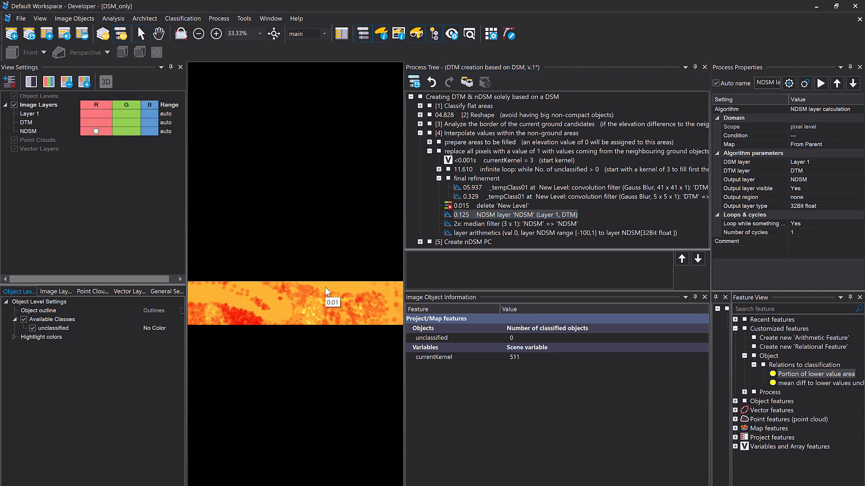
{"action": "left_click_drag", "start_coordinate": [343, 298], "coordinate": [257, 277]}
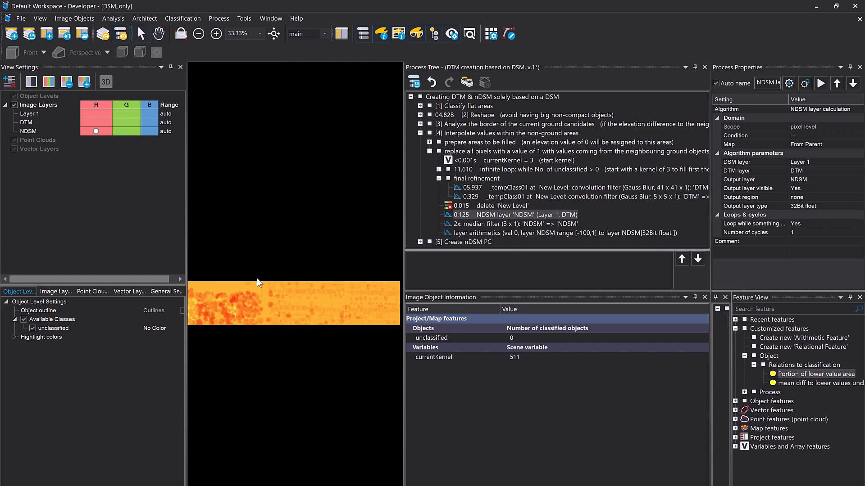
Step: Execute the median filter with kernel size 3 twice on the NDSM layer and inspect the smoothed heights up close
{"action": "left_click", "coordinate": [451, 224]}
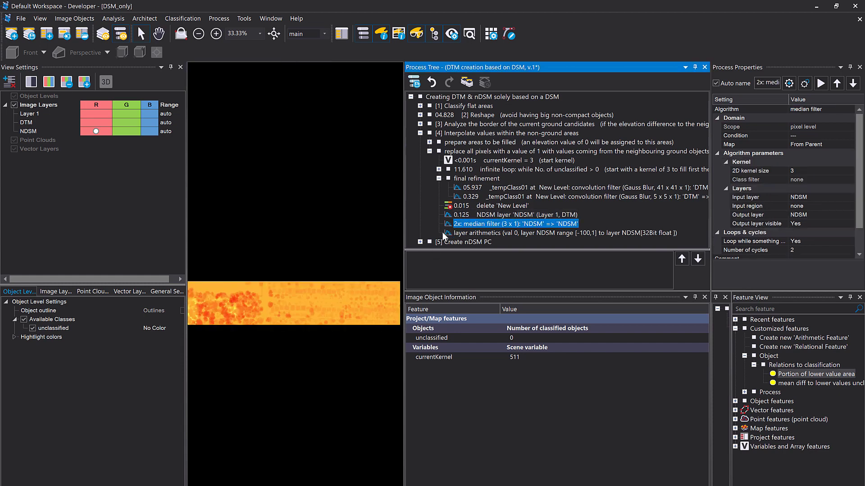
{"action": "left_click", "coordinate": [259, 305]}
{"action": "scroll", "coordinate": [259, 304], "scroll_direction": "up", "scroll_amount": 2}
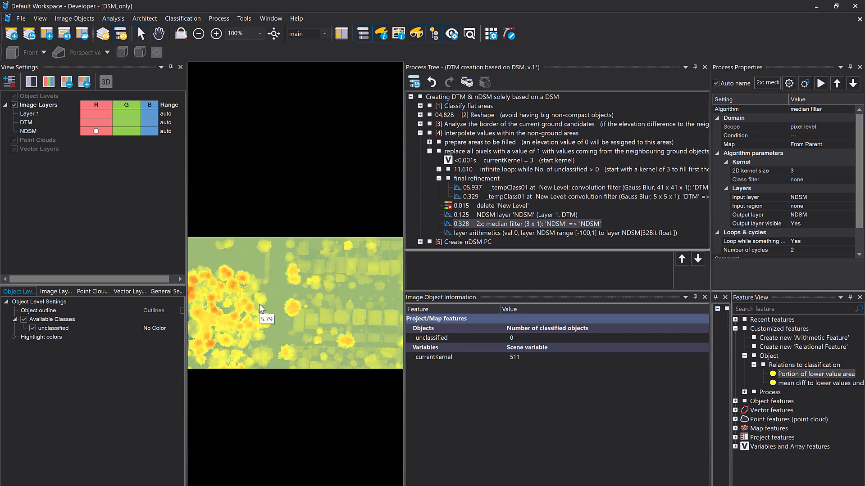
Step: Execute the layer arithmetics that set NDSM values from -100 to 1 to 0, and inspect another area of the layer
{"action": "left_click", "coordinate": [468, 233]}
{"action": "key", "text": "F5"}
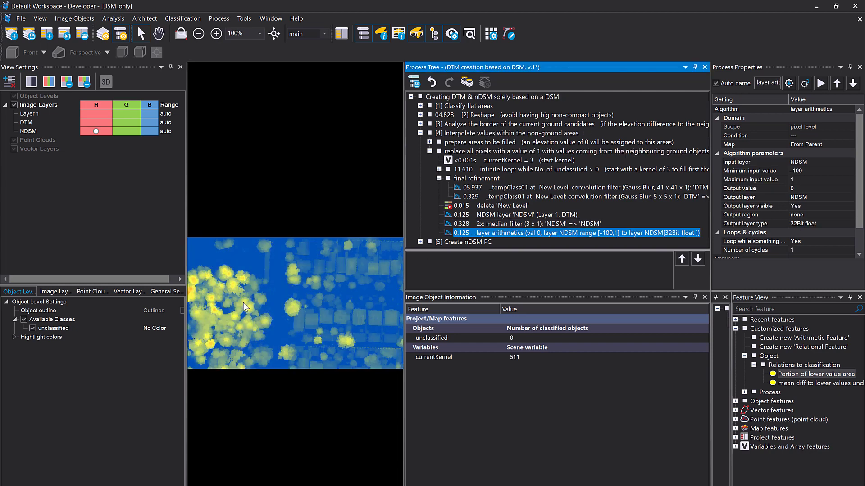
{"action": "left_click_drag", "start_coordinate": [239, 303], "coordinate": [448, 336]}
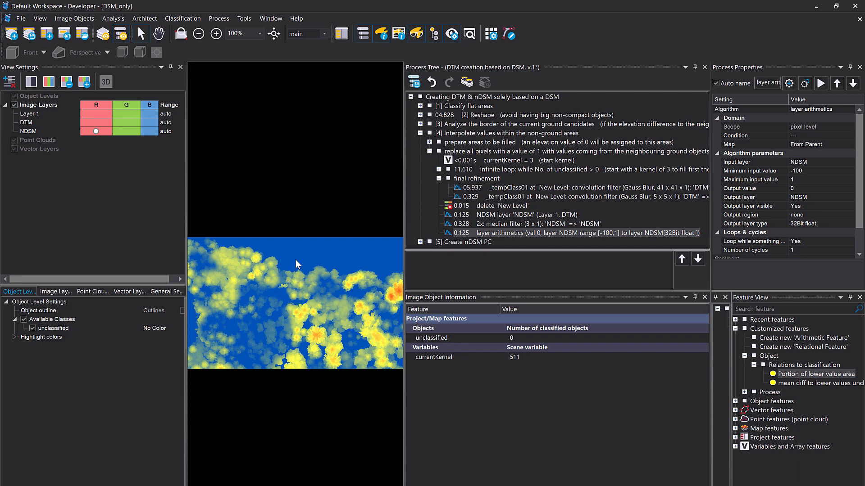
Step: Execute the size 1 chessboard segmentation of [5] Create nDSM PC to create 'New Level', and inspect its single-pixel objects
{"action": "scroll", "coordinate": [230, 287], "scroll_direction": "down", "scroll_amount": 2}
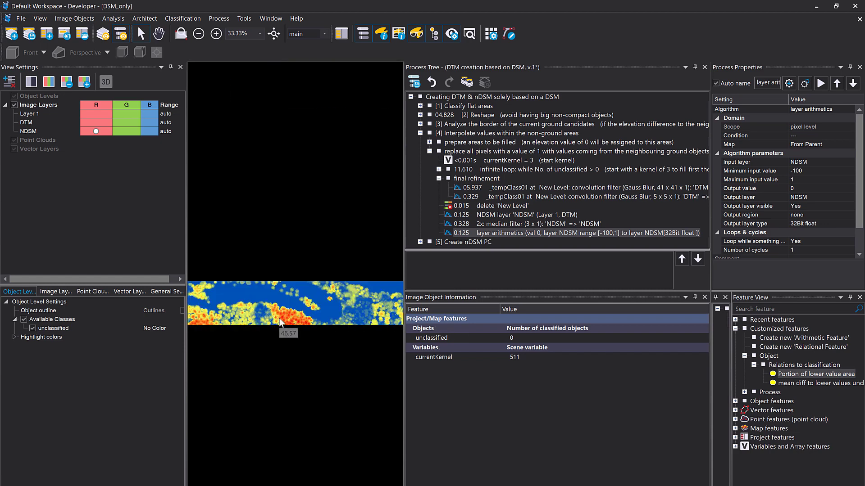
{"action": "scroll", "coordinate": [279, 316], "scroll_direction": "down", "scroll_amount": 3}
{"action": "scroll", "coordinate": [371, 304], "scroll_direction": "up", "scroll_amount": 5}
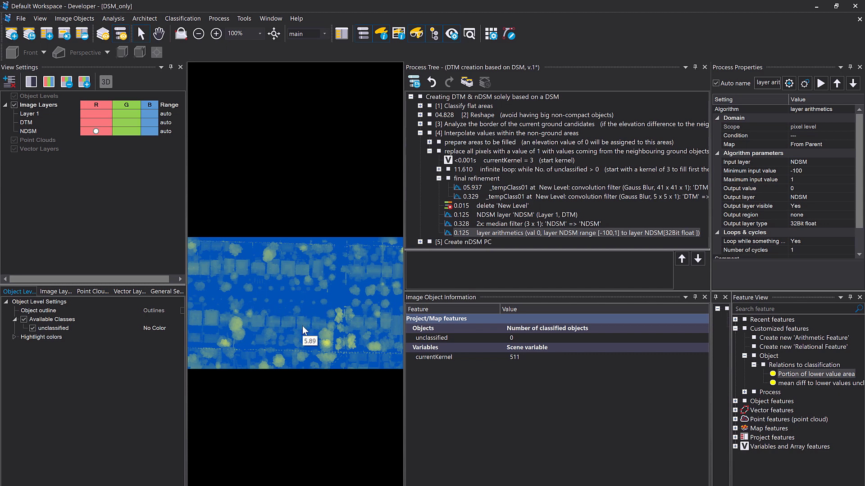
{"action": "scroll", "coordinate": [289, 322], "scroll_direction": "up", "scroll_amount": 2}
{"action": "scroll", "coordinate": [495, 212], "scroll_direction": "right", "scroll_amount": 1}
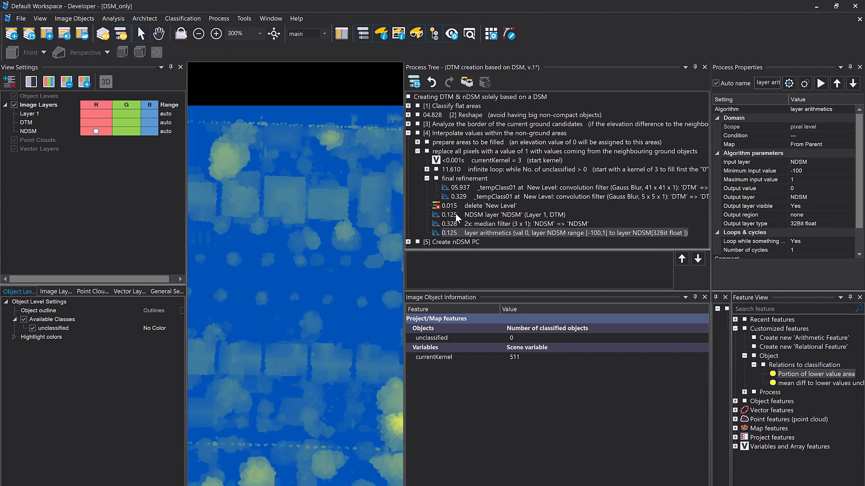
{"action": "left_click", "coordinate": [451, 242]}
{"action": "left_click", "coordinate": [408, 242]}
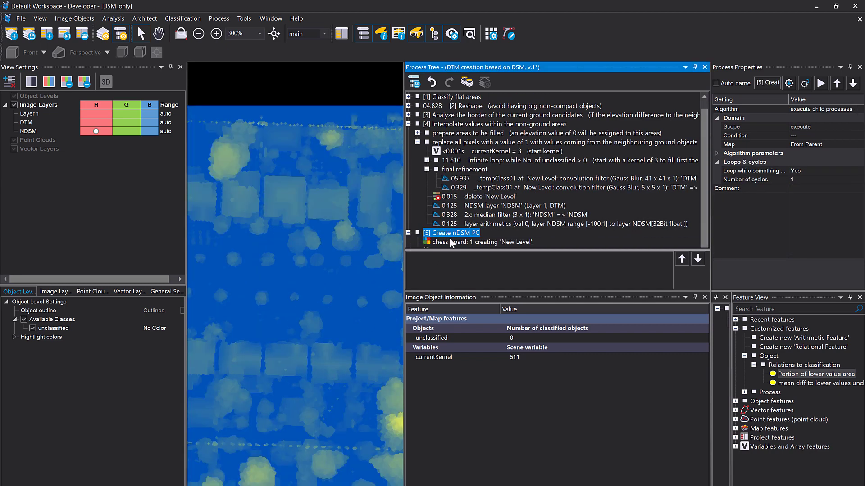
{"action": "left_click", "coordinate": [449, 242]}
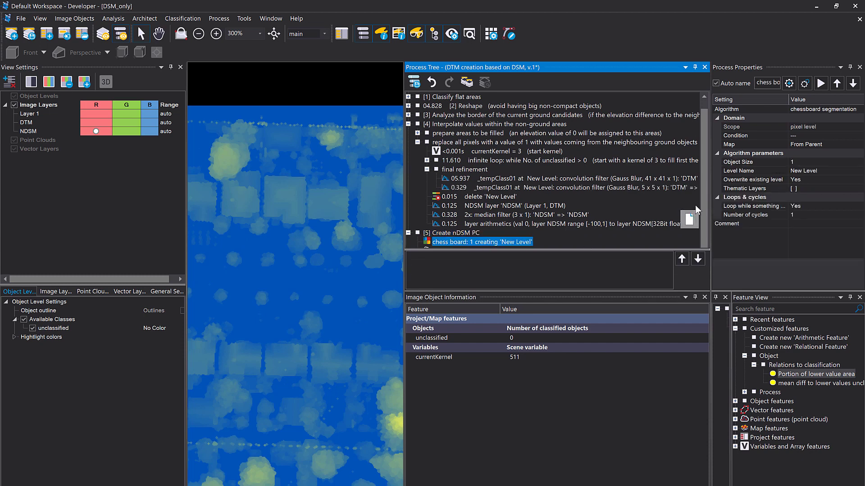
{"action": "left_click", "coordinate": [689, 225]}
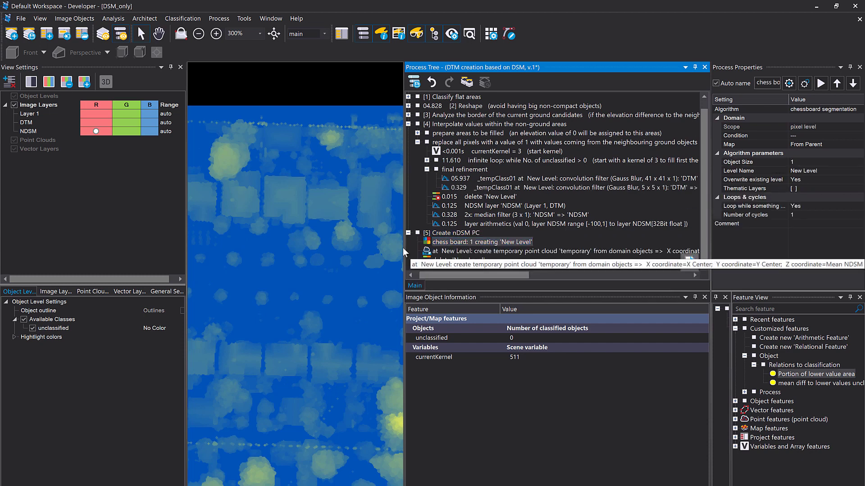
{"action": "key", "text": "F5"}
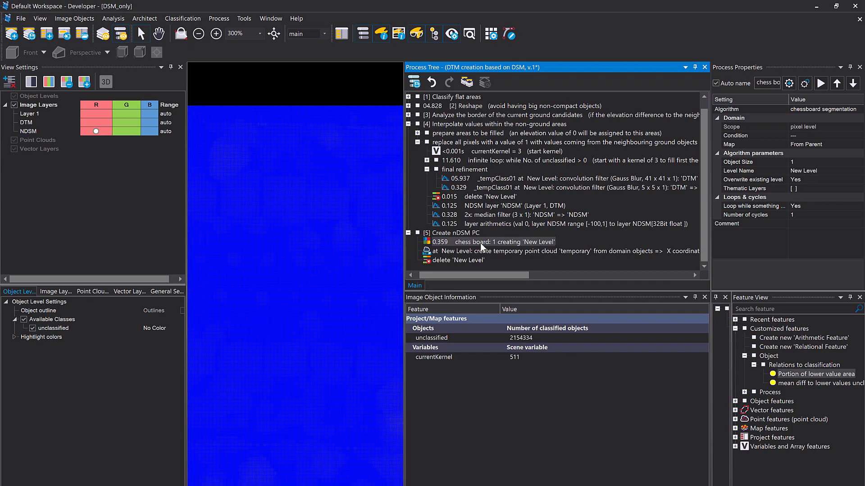
{"action": "left_click", "coordinate": [271, 282]}
{"action": "scroll", "coordinate": [271, 284], "scroll_direction": "up", "scroll_amount": 1}
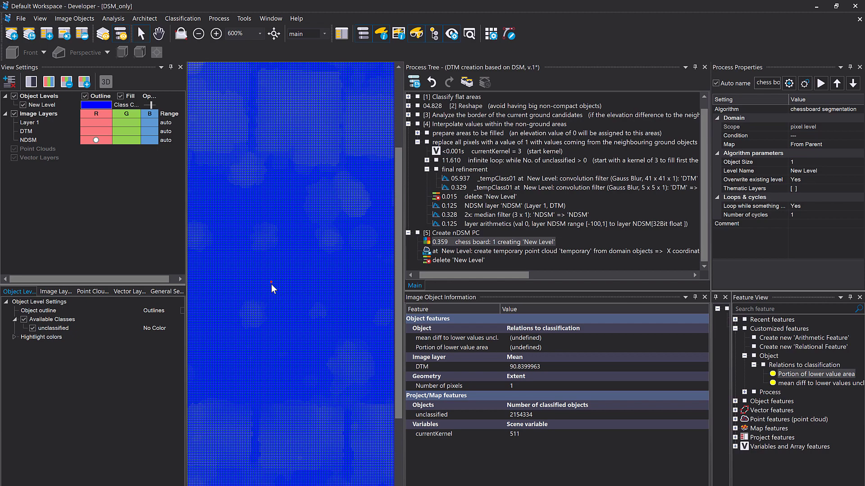
Step: Create point cloud 'temporary' from the New Level objects using X Center, Y Center and Mean NDSM as coordinates, and delete 'New Level'
{"action": "left_click", "coordinate": [454, 253]}
{"action": "double_click", "coordinate": [454, 252]}
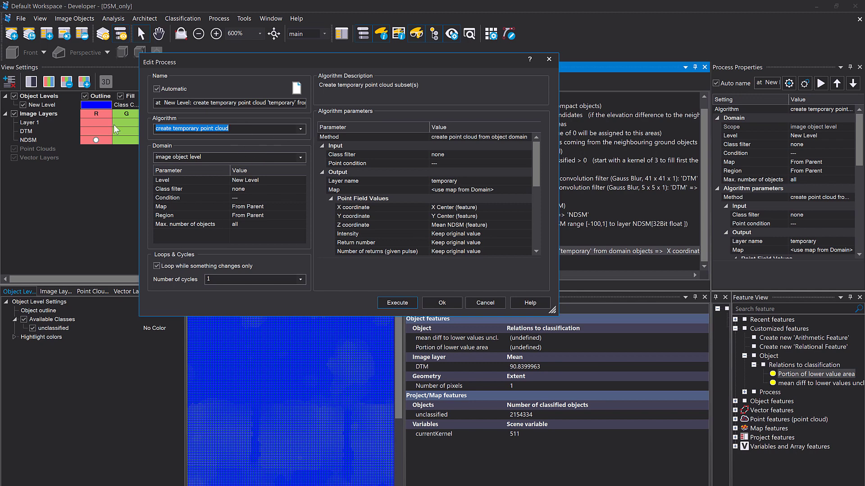
{"action": "left_click", "coordinate": [413, 301]}
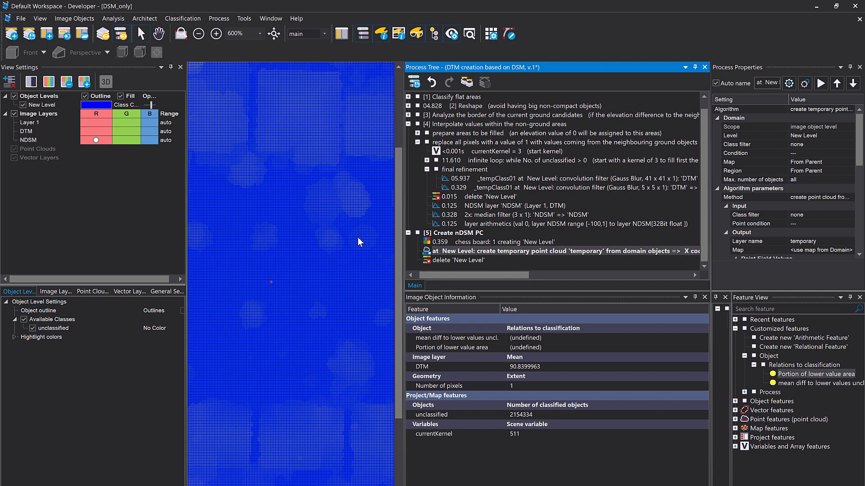
{"action": "left_click", "coordinate": [431, 261]}
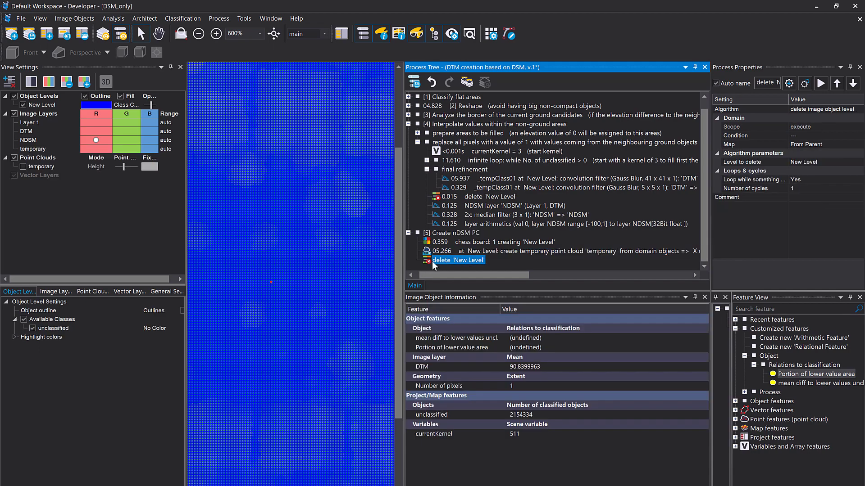
{"action": "key", "text": "F5"}
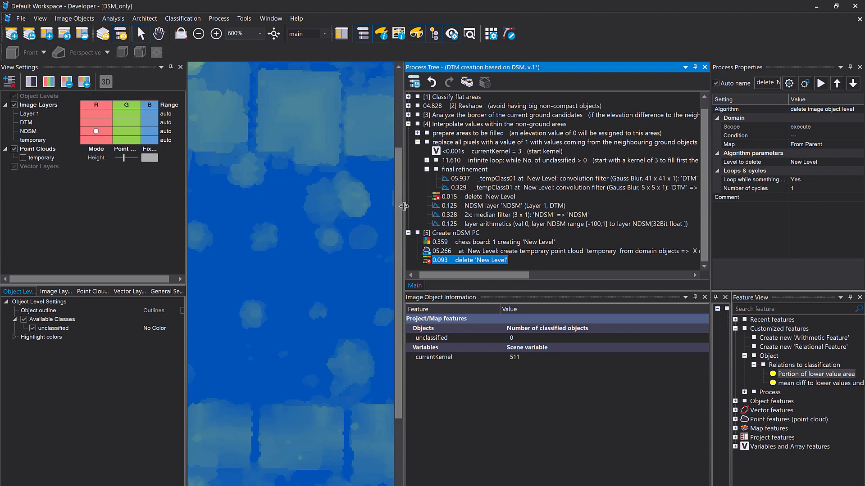
Step: Enlarge the map view and display only the 'temporary' point cloud, rendered by Height at full extent
{"action": "left_click_drag", "start_coordinate": [403, 207], "coordinate": [619, 299]}
{"action": "left_click", "coordinate": [497, 255]}
{"action": "scroll", "coordinate": [355, 326], "scroll_direction": "down", "scroll_amount": 5}
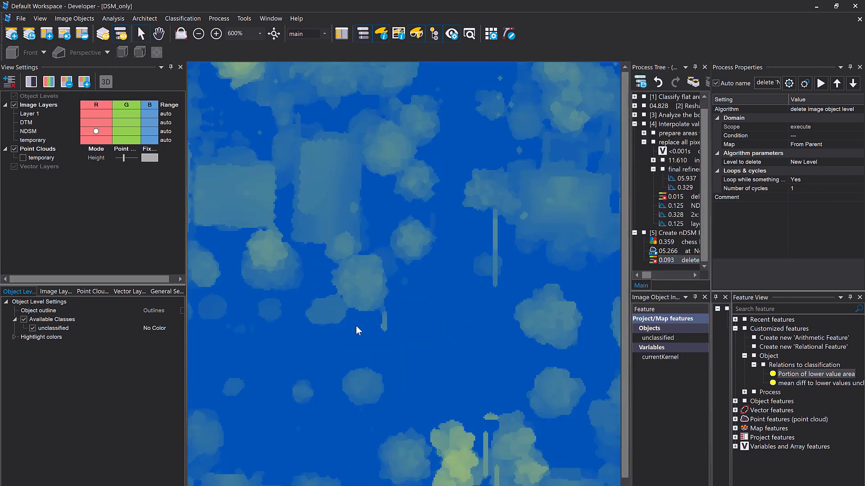
{"action": "left_click", "coordinate": [23, 158]}
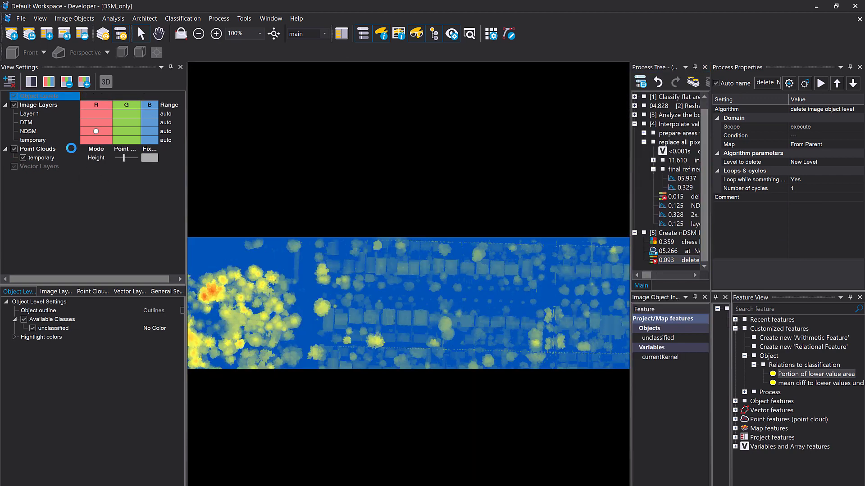
{"action": "left_click", "coordinate": [96, 131]}
{"action": "left_click", "coordinate": [14, 105]}
{"action": "left_click", "coordinate": [96, 158]}
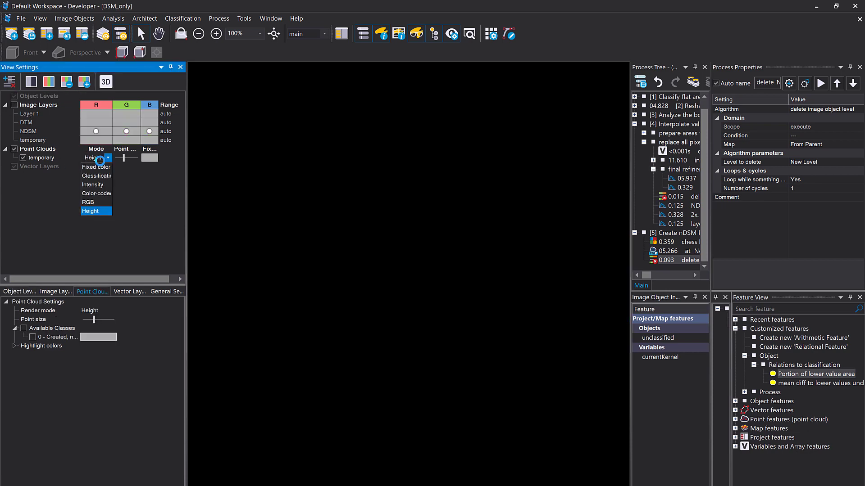
{"action": "left_click", "coordinate": [100, 210]}
{"action": "left_click", "coordinate": [274, 34]}
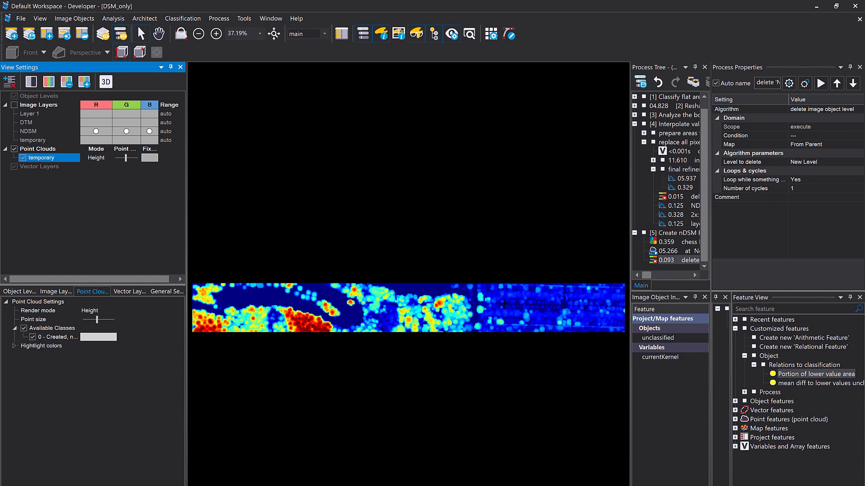
Step: Open a 3D subset of the point cloud where the forest meets the houses, and reduce its point size
{"action": "left_click", "coordinate": [524, 289]}
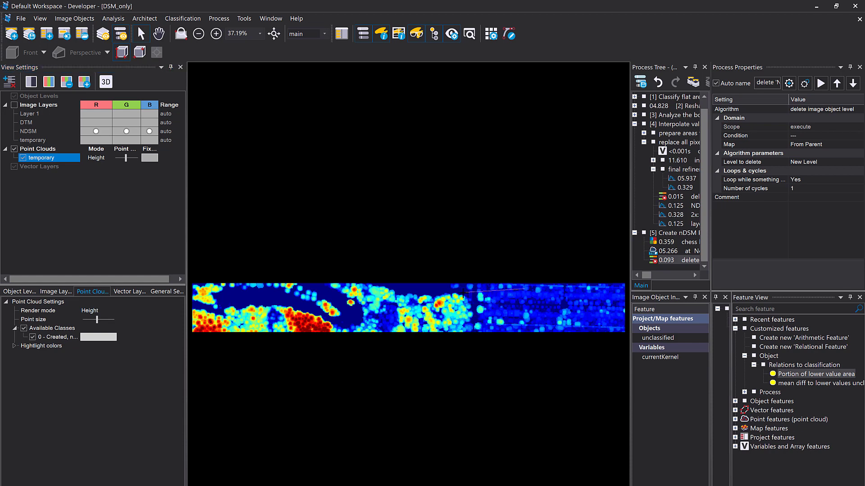
{"action": "left_click", "coordinate": [455, 288]}
{"action": "left_click", "coordinate": [524, 324]}
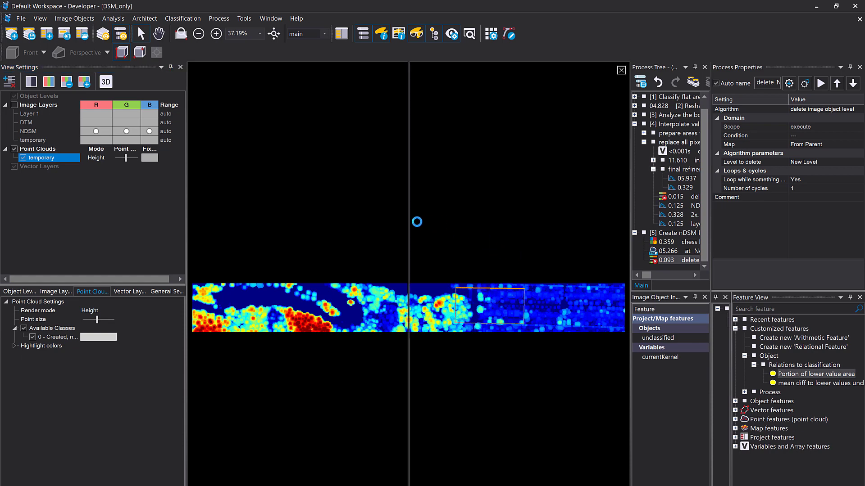
{"action": "scroll", "coordinate": [541, 324], "scroll_direction": "up", "scroll_amount": 5}
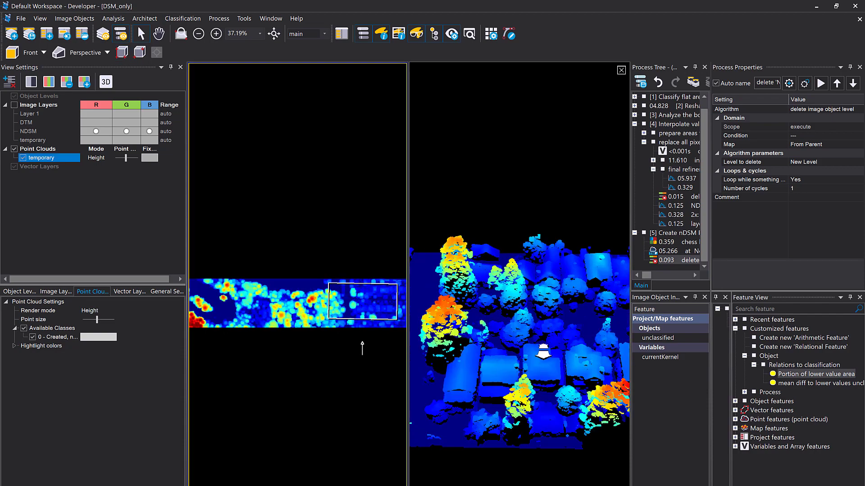
{"action": "left_click_drag", "start_coordinate": [543, 352], "coordinate": [455, 331]}
{"action": "left_click_drag", "start_coordinate": [124, 158], "coordinate": [118, 158]}
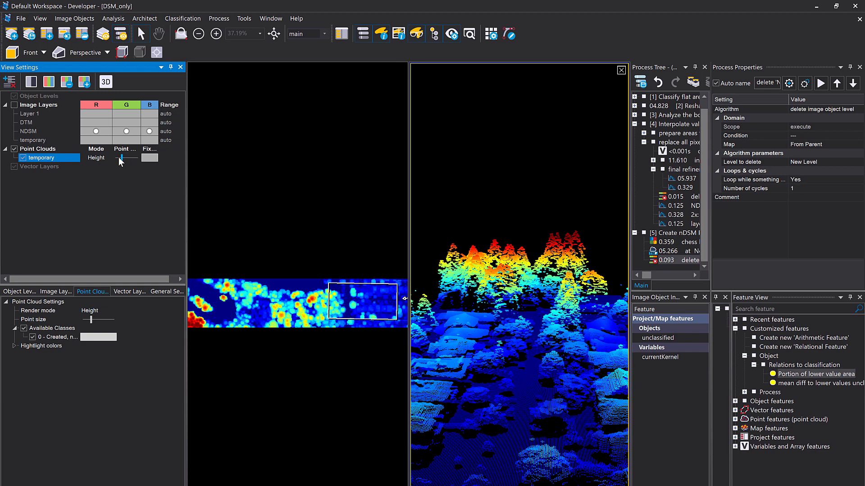
Step: Enlarge the 3D view and examine the normalized heights of trees and houses from several angles
{"action": "scroll", "coordinate": [501, 382], "scroll_direction": "down", "scroll_amount": 2}
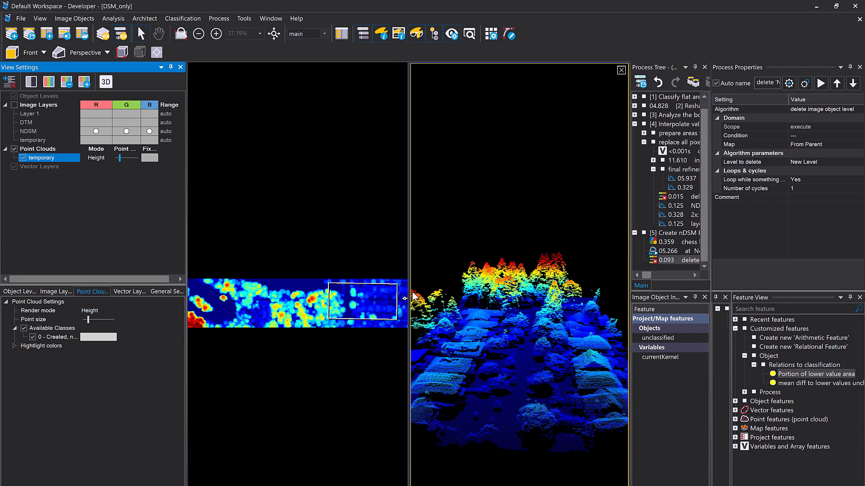
{"action": "left_click_drag", "start_coordinate": [405, 298], "coordinate": [293, 298]}
{"action": "left_click_drag", "start_coordinate": [494, 373], "coordinate": [474, 378]}
{"action": "scroll", "coordinate": [454, 379], "scroll_direction": "up", "scroll_amount": 4}
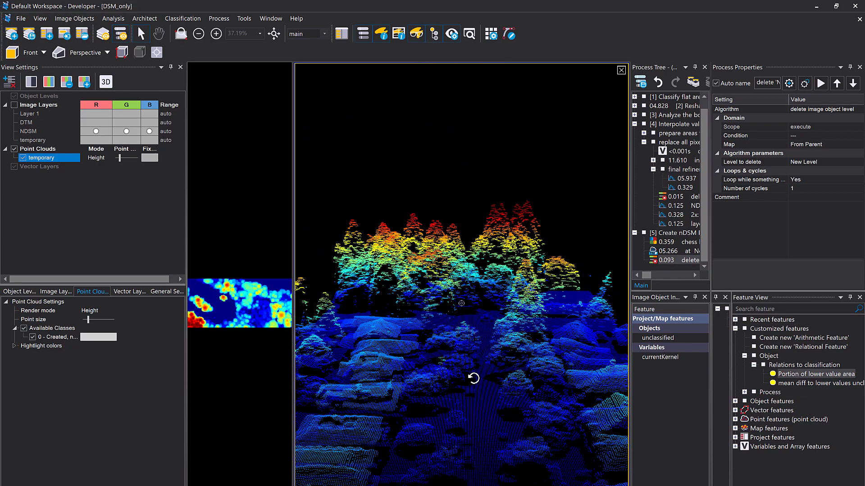
{"action": "left_click", "coordinate": [475, 412]}
Step: Replace the 3D subset with one covering the tallest trees and the adjacent clearing, and inspect it up close in an enlarged view
{"action": "left_click_drag", "start_coordinate": [294, 239], "coordinate": [447, 289]}
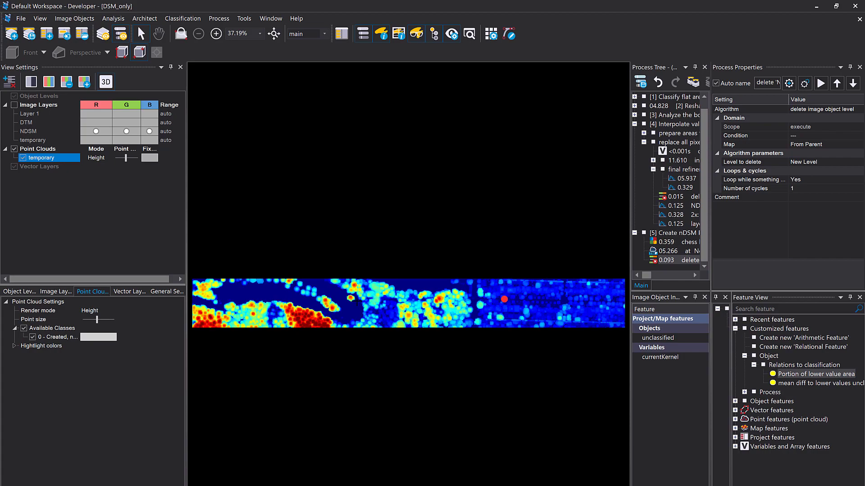
{"action": "left_click_drag", "start_coordinate": [365, 280], "coordinate": [302, 326]}
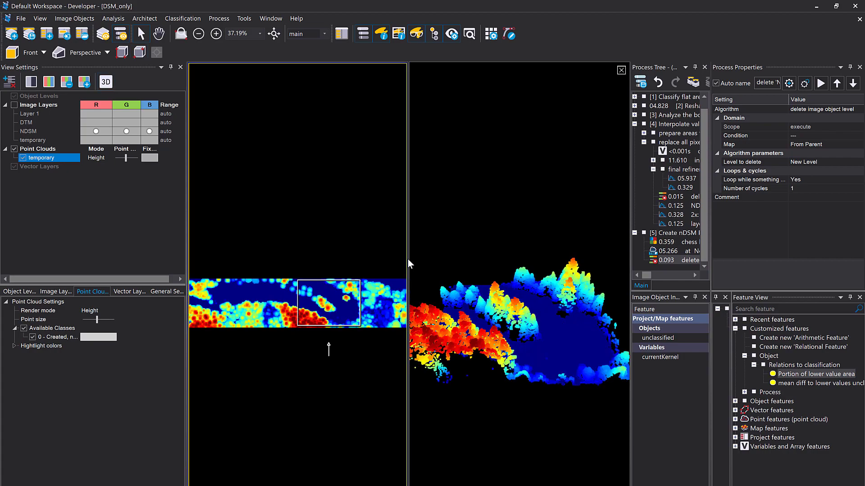
{"action": "left_click_drag", "start_coordinate": [408, 264], "coordinate": [311, 264]}
{"action": "scroll", "coordinate": [519, 361], "scroll_direction": "up", "scroll_amount": 5}
{"action": "left_click_drag", "start_coordinate": [125, 158], "coordinate": [119, 158]}
{"action": "left_click_drag", "start_coordinate": [471, 343], "coordinate": [528, 334]}
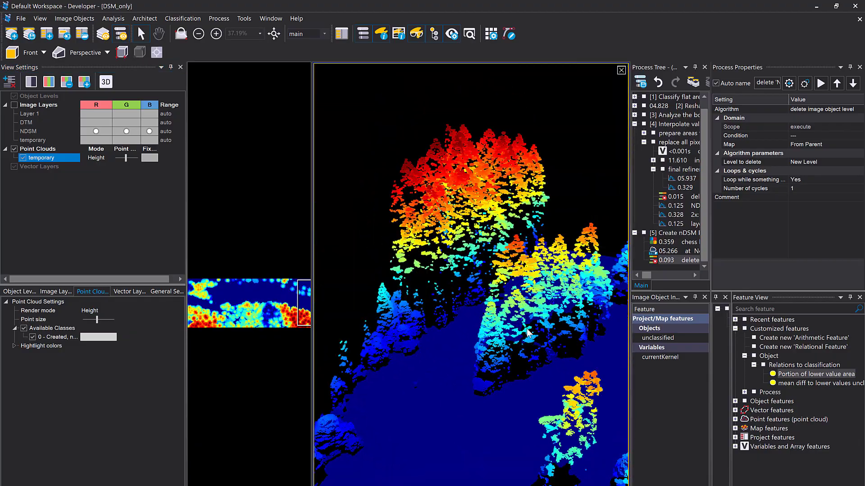